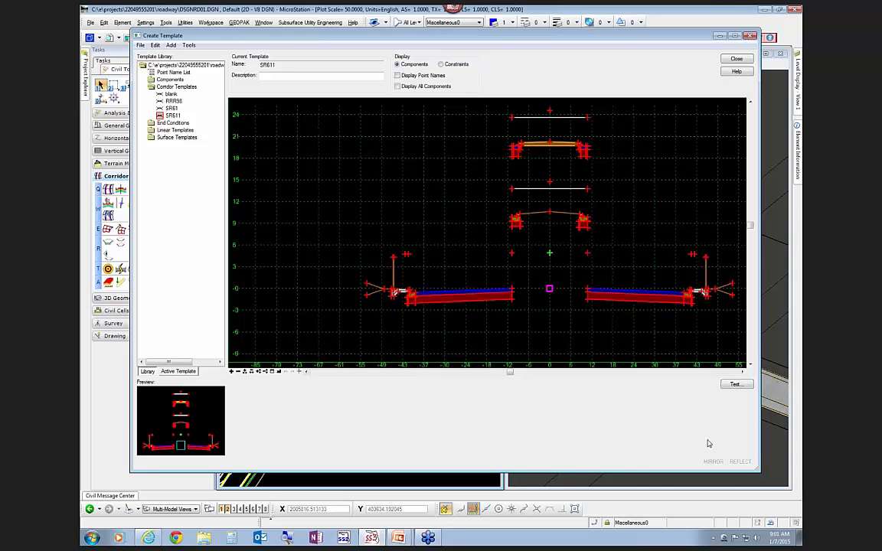
# Examine the SR611 corridor template's components, comparing its active template and library displays around the curb and end-condition area
pyautogui.rightClick(536, 213)
pyautogui.click(179, 371)
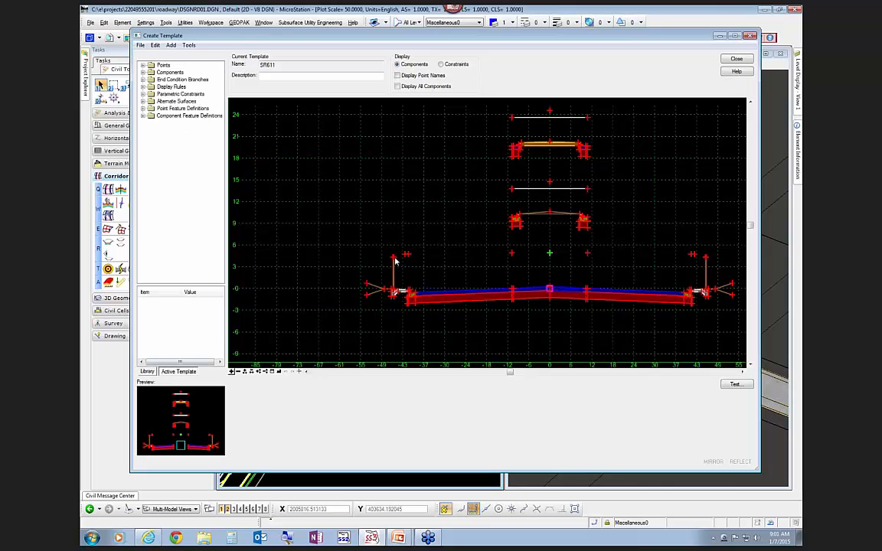
pyautogui.scroll(2, 379, 298)
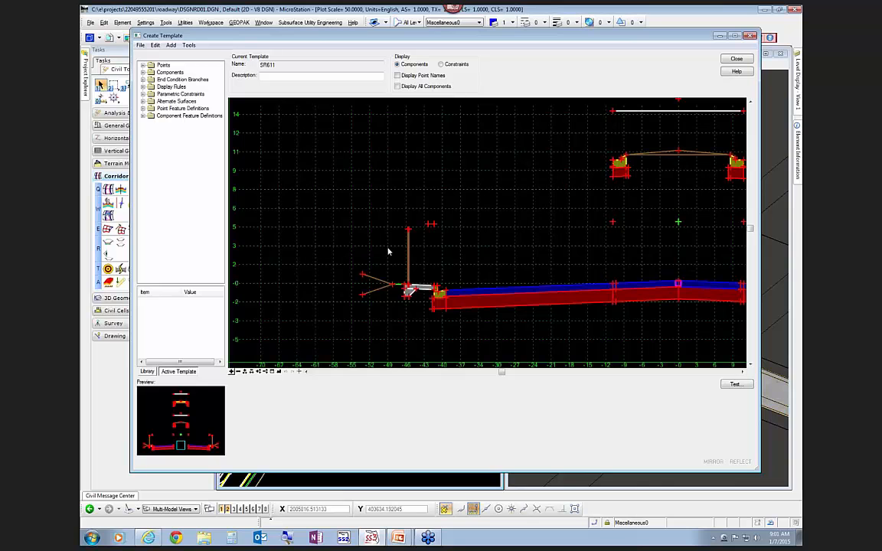
pyautogui.moveTo(409, 268)
pyautogui.scroll(-1, 337, 256)
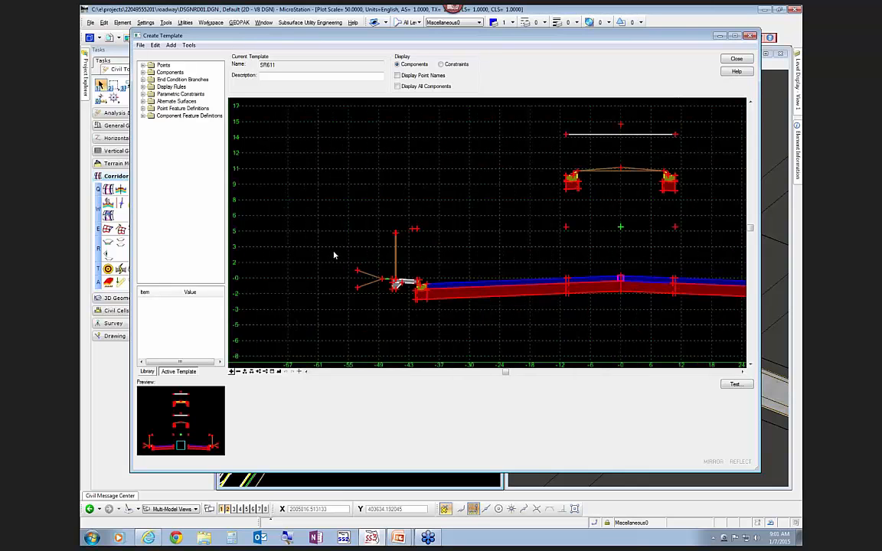
pyautogui.scroll(-1, 316, 243)
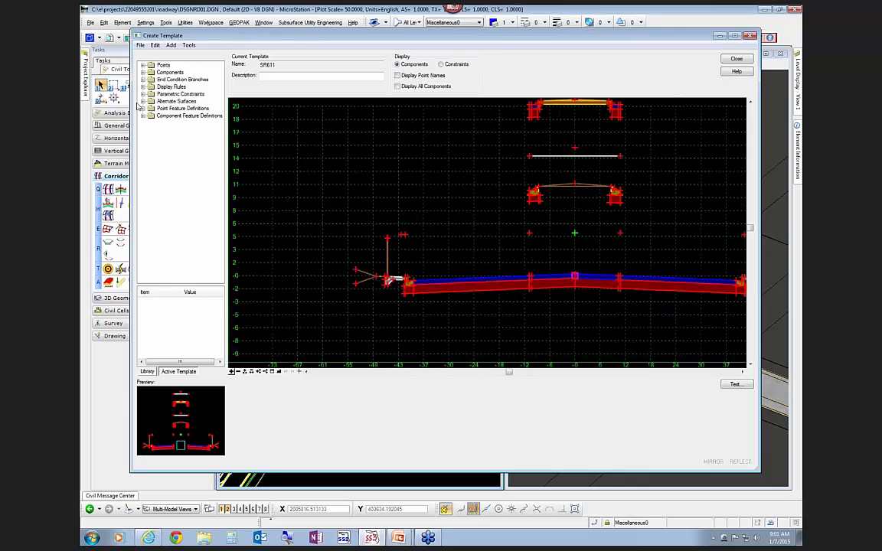
pyautogui.click(146, 371)
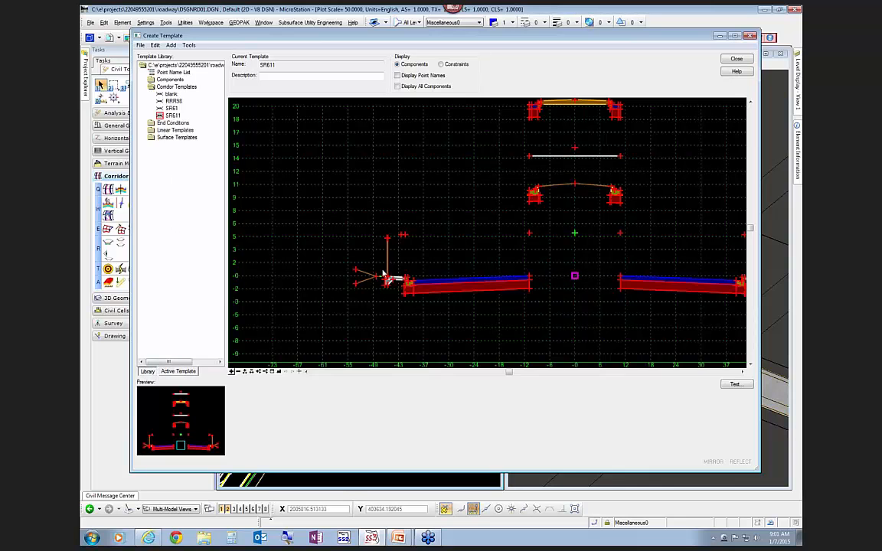
pyautogui.scroll(1, 385, 275)
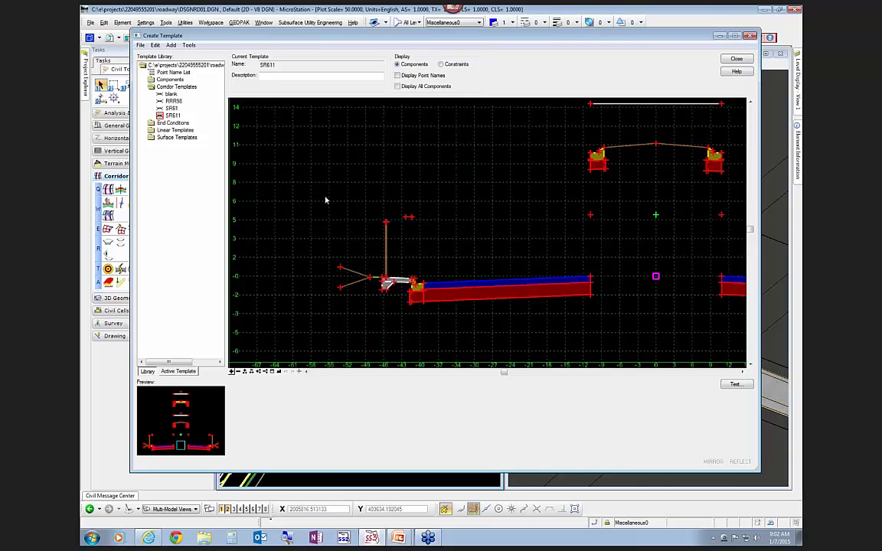
# Review the linear templates Outside Lane w/ Paved Shoulder and Outside Lane w/ Type F Curb, and preview the SR61 corridor template
pyautogui.doubleClick(159, 132)
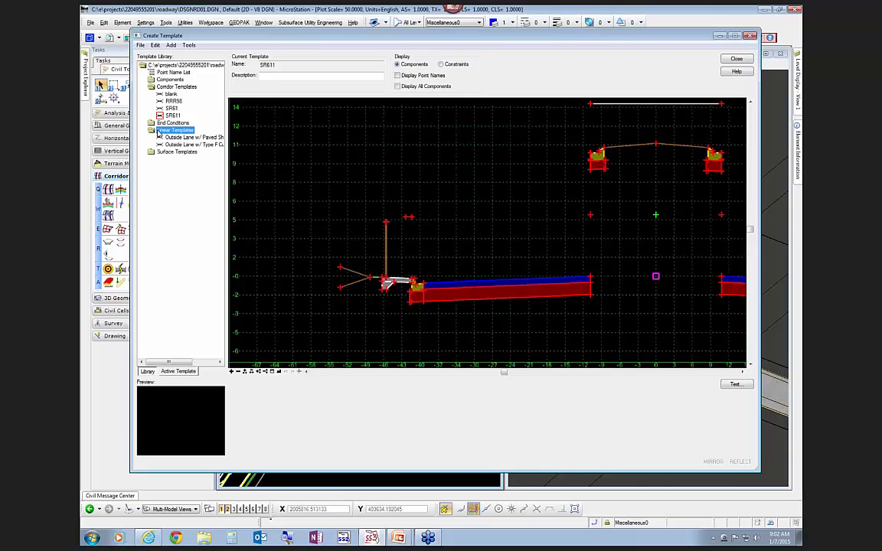
pyautogui.click(195, 137)
pyautogui.scroll(-1, 537, 289)
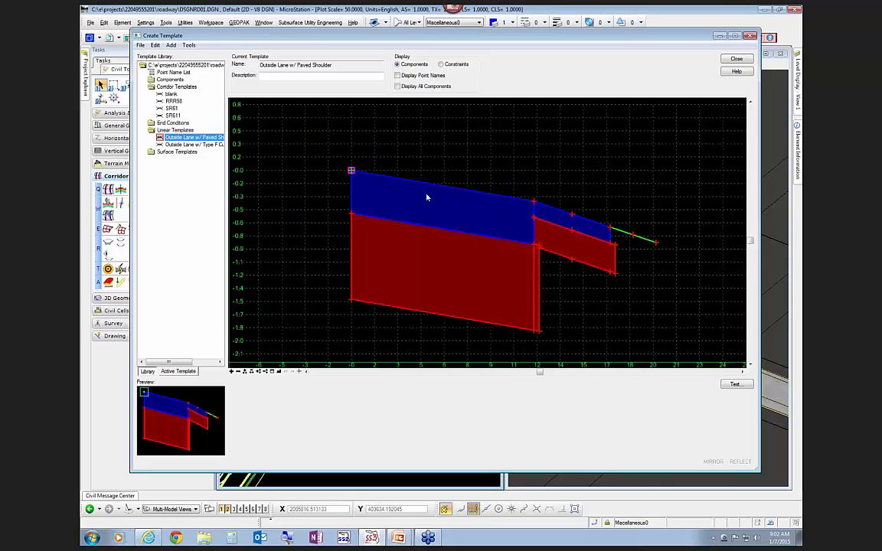
pyautogui.click(194, 144)
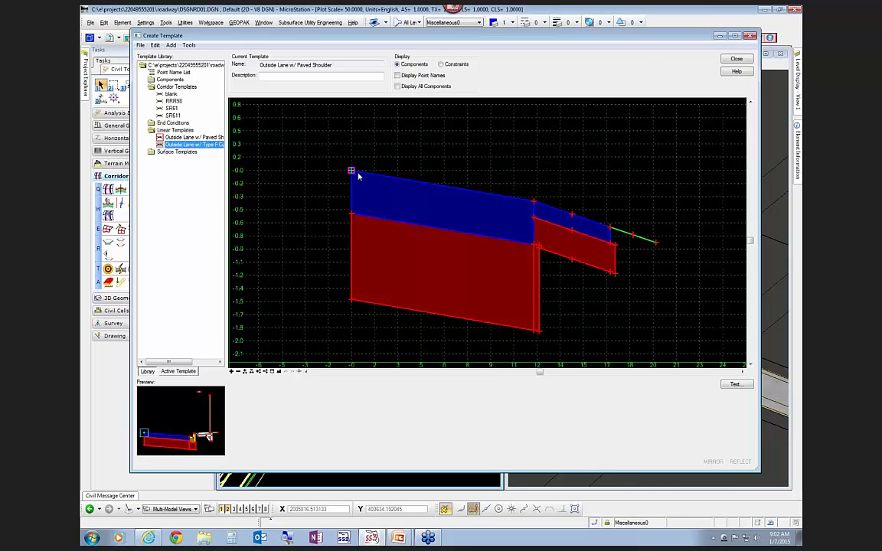
pyautogui.doubleClick(175, 144)
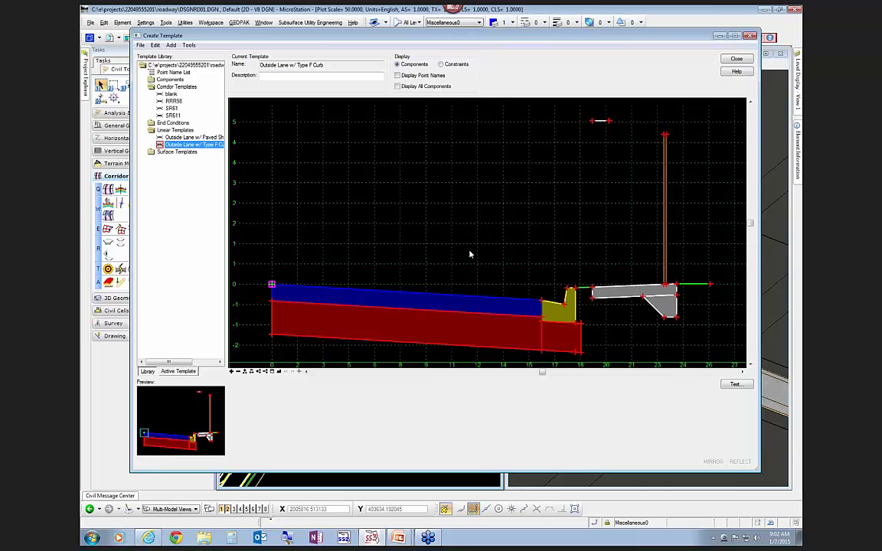
pyautogui.click(171, 138)
pyautogui.scroll(-2, 508, 221)
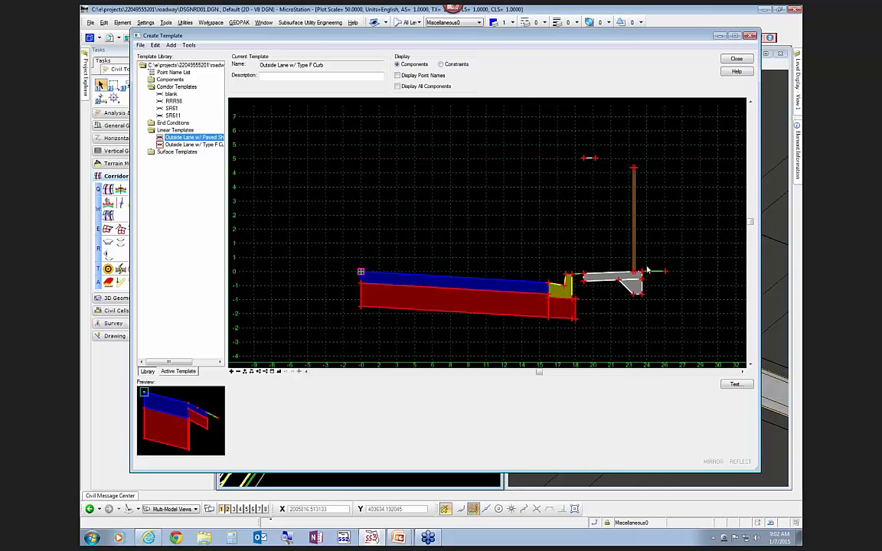
pyautogui.doubleClick(191, 138)
pyautogui.scroll(-2, 329, 206)
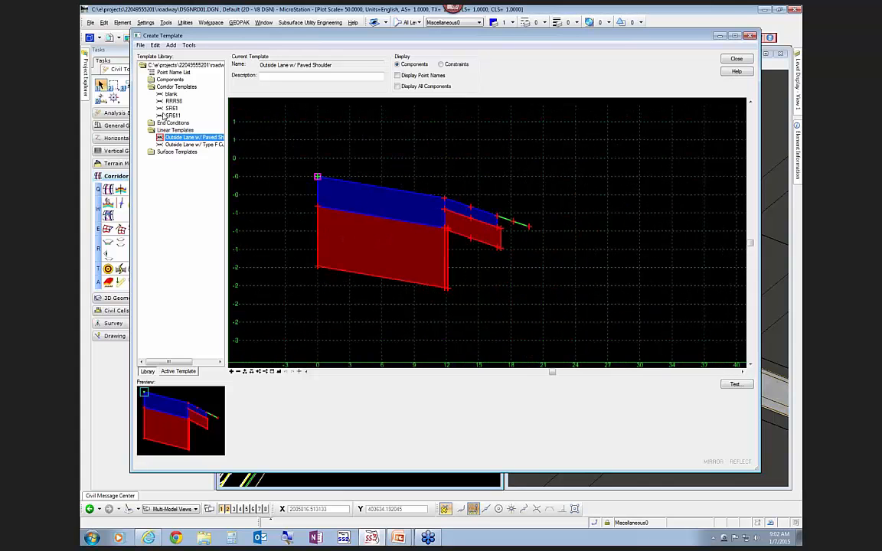
pyautogui.click(169, 108)
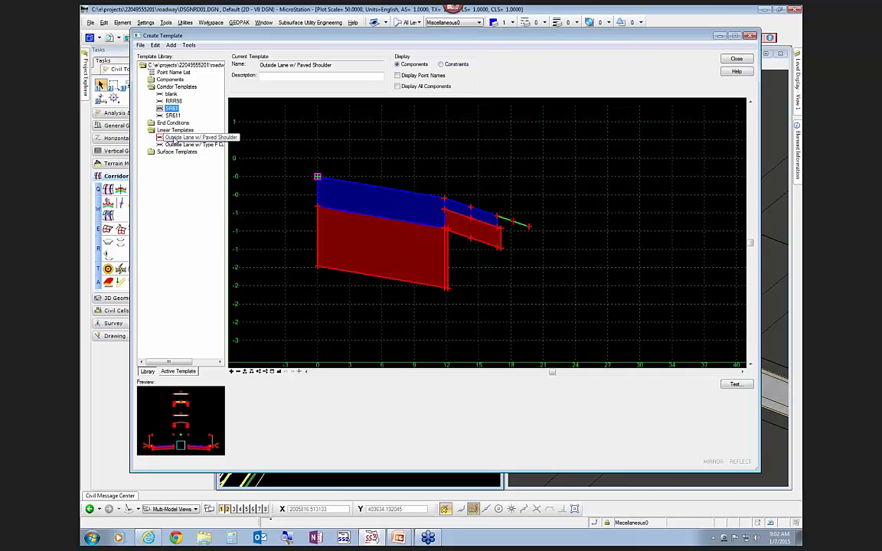
# Duplicate the Outside Lane w/ Paved Shoulder template within the Linear Templates folder
pyautogui.rightClick(183, 138)
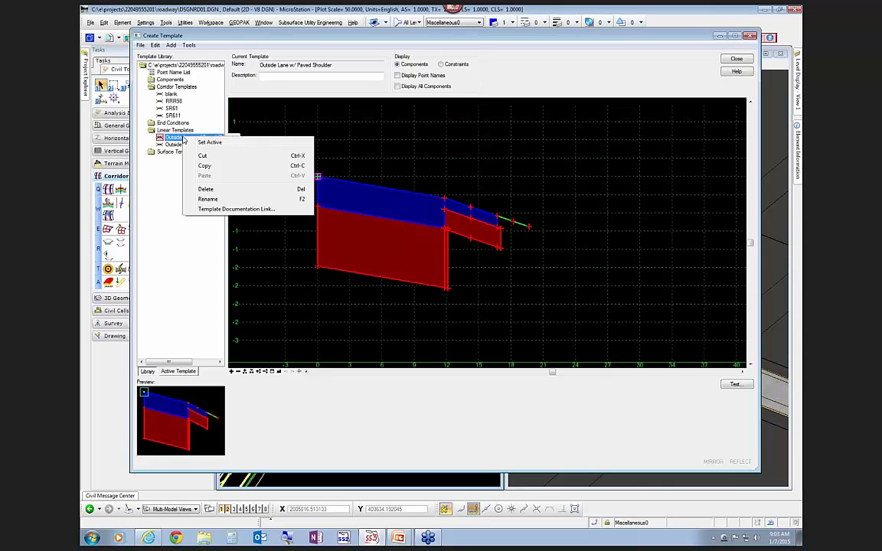
pyautogui.click(205, 167)
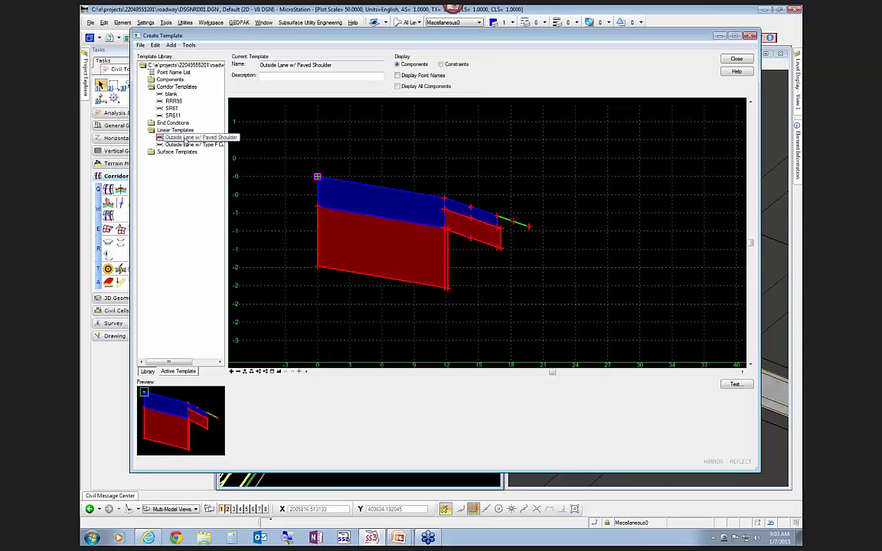
pyautogui.rightClick(185, 141)
pyautogui.rightClick(157, 131)
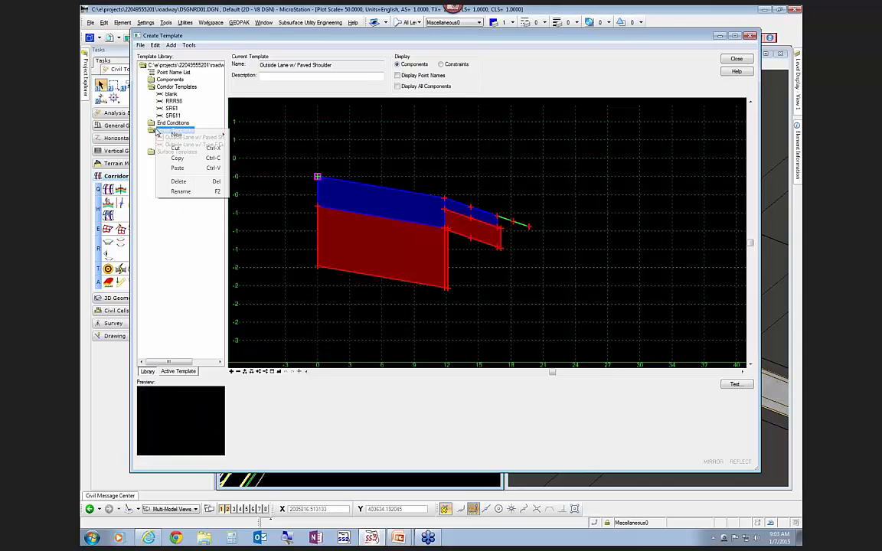
pyautogui.click(177, 168)
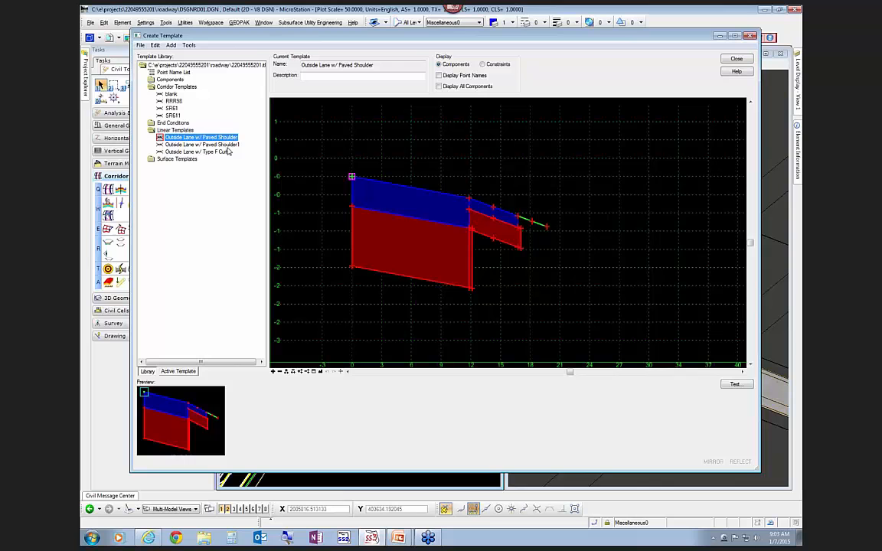
# Rename the copied paved shoulder template as Paved ShoulderEC
pyautogui.click(219, 145)
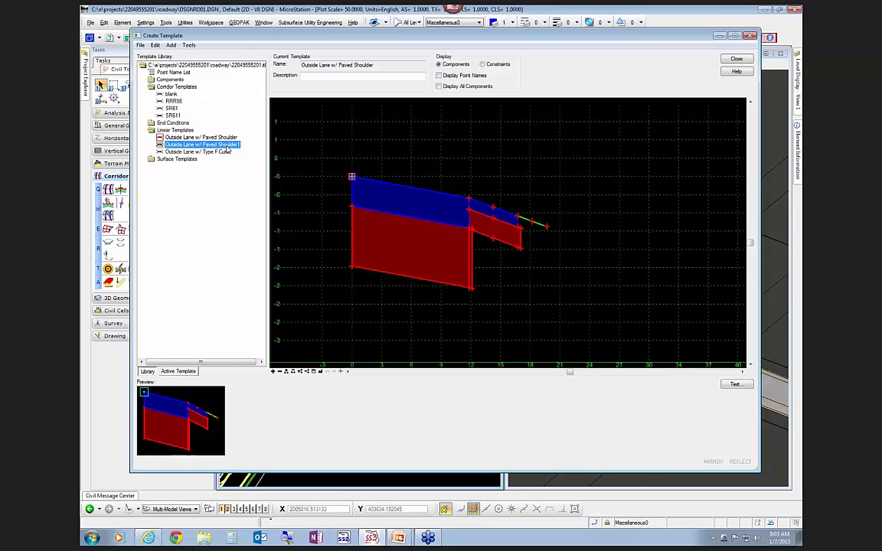
pyautogui.rightClick(228, 145)
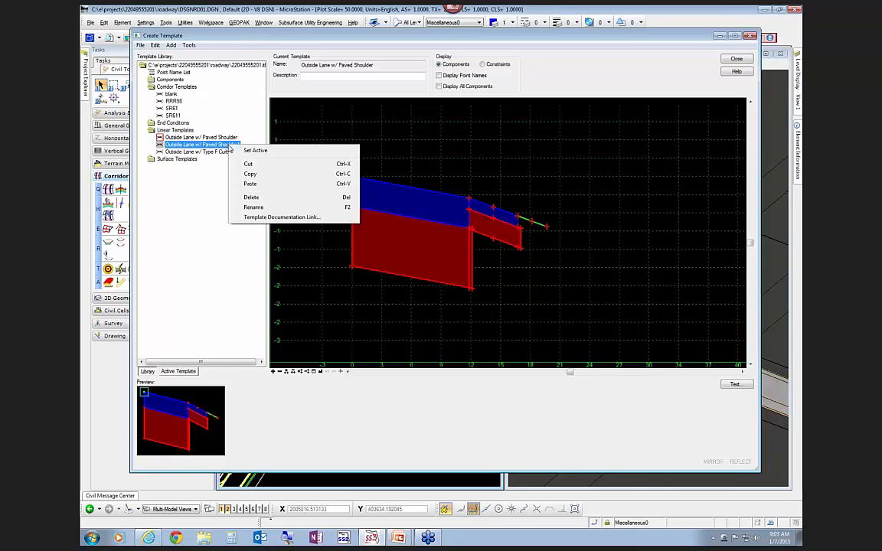
pyautogui.click(253, 207)
pyautogui.moveTo(206, 144); pyautogui.dragTo(167, 144)
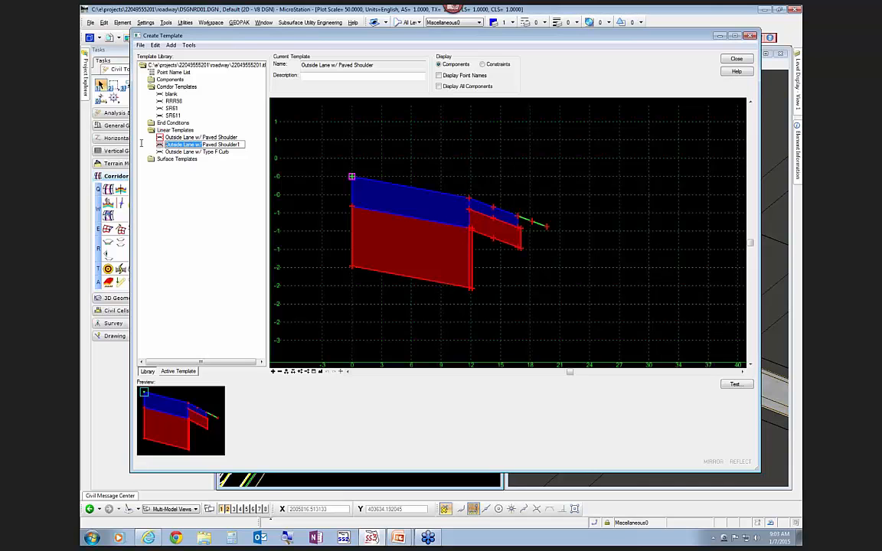
pyautogui.press('BackSpace')
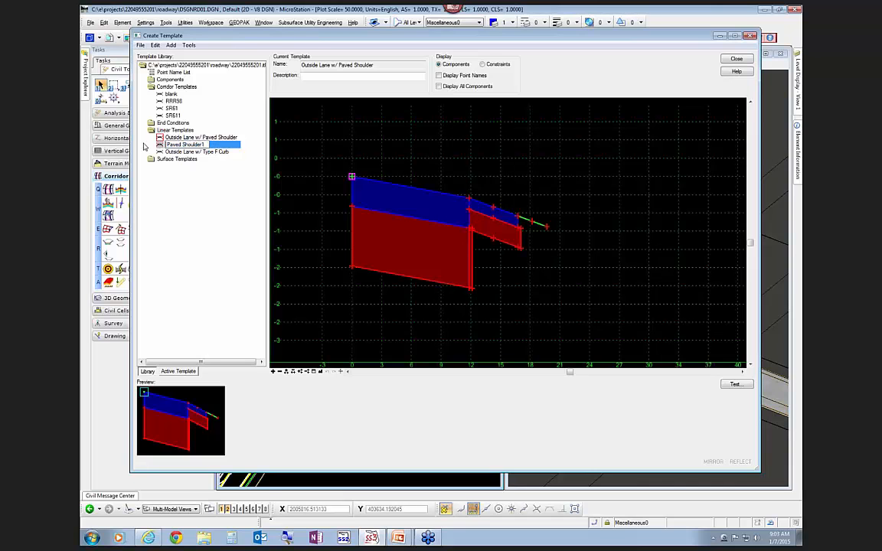
pyautogui.click(209, 146)
pyautogui.press('BackSpace')
pyautogui.write('ec')
pyautogui.press('BackSpace')
pyautogui.press('BackSpace')
pyautogui.write('EC')
pyautogui.press('Return')
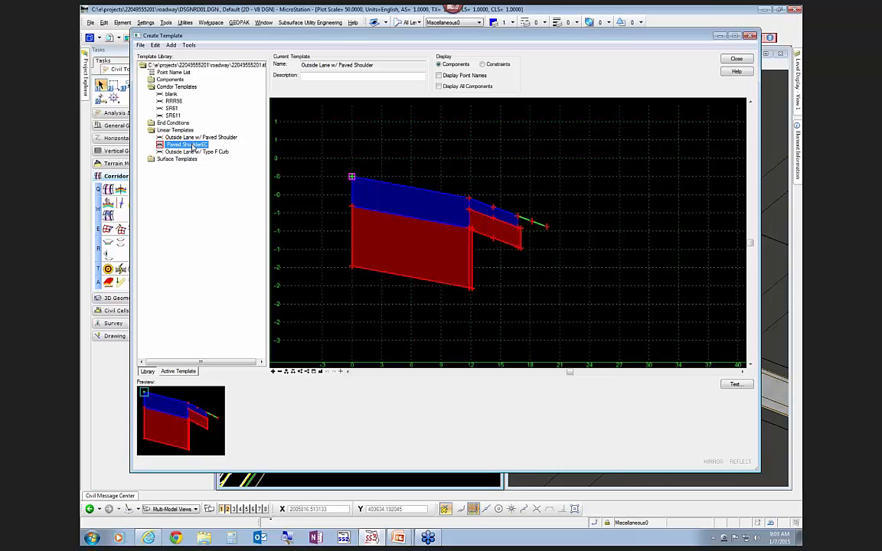
# Make the Paved ShoulderEC template active for editing, with free space beyond its shoulder
pyautogui.doubleClick(192, 146)
pyautogui.scroll(-1, 385, 226)
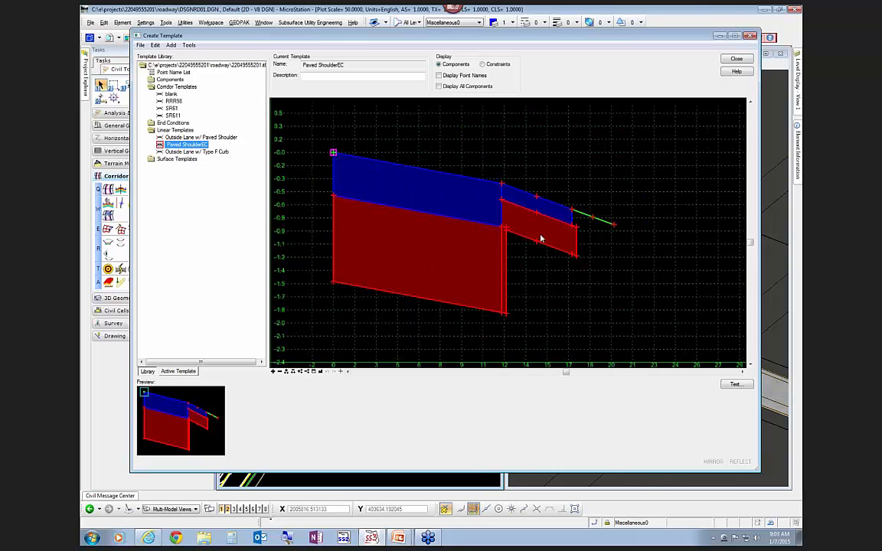
pyautogui.scroll(-1, 474, 232)
pyautogui.scroll(-1, 473, 232)
pyautogui.moveTo(617, 242); pyautogui.dragTo(510, 243, button='middle')
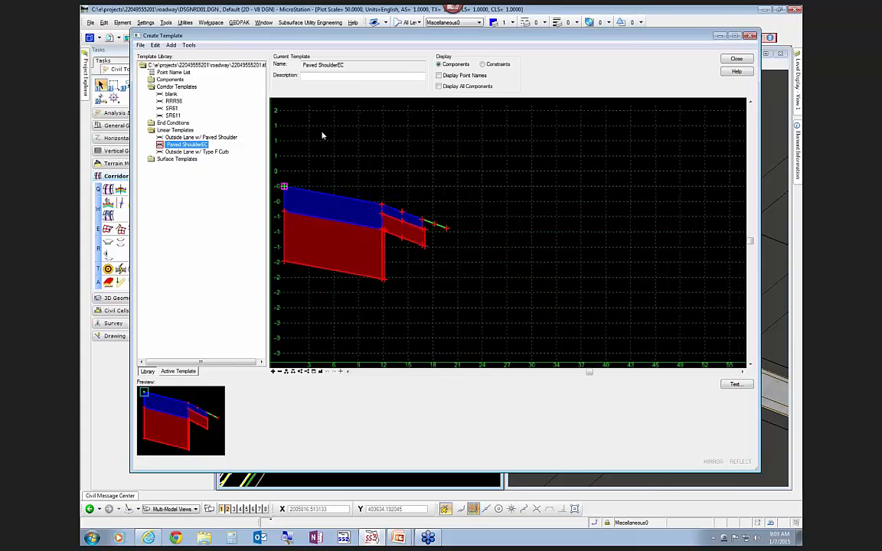
pyautogui.rightClick(460, 174)
pyautogui.moveTo(561, 179)
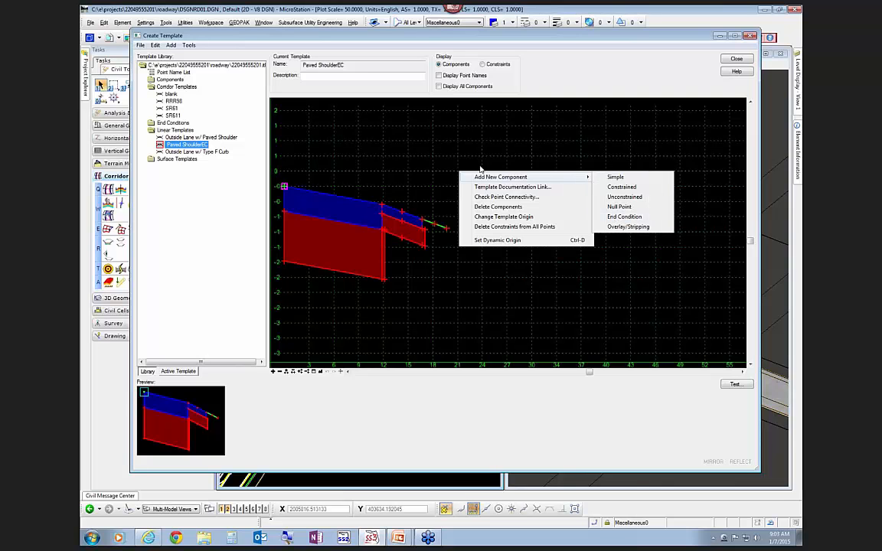
pyautogui.click(461, 149)
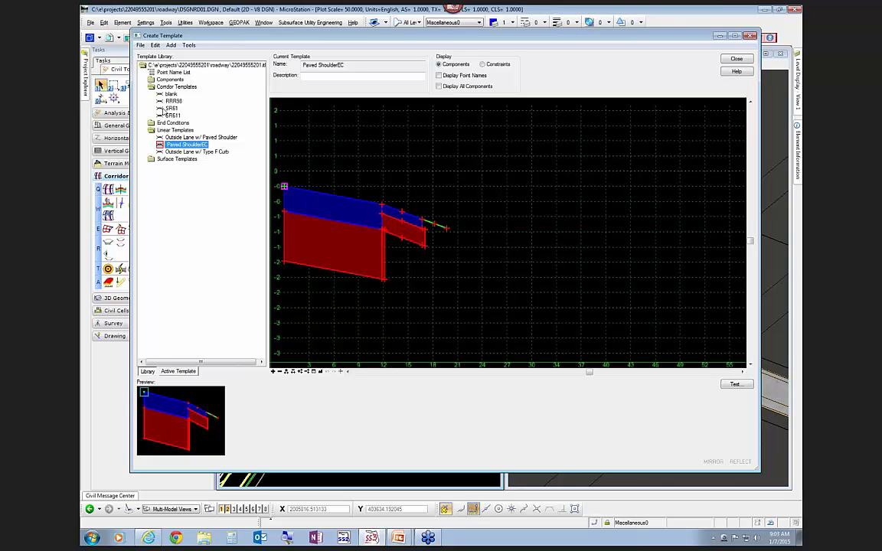
# Attach the 4:1 FILL 5' TO 10' part from the End Conditions library to the outer end of the unpaved shoulder
pyautogui.doubleClick(151, 123)
pyautogui.doubleClick(160, 131)
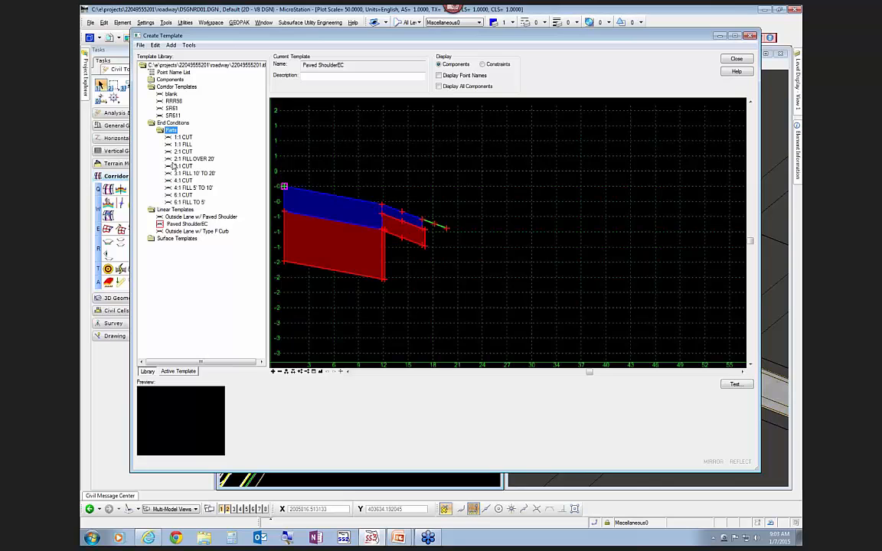
pyautogui.moveTo(173, 187); pyautogui.dragTo(447, 230)
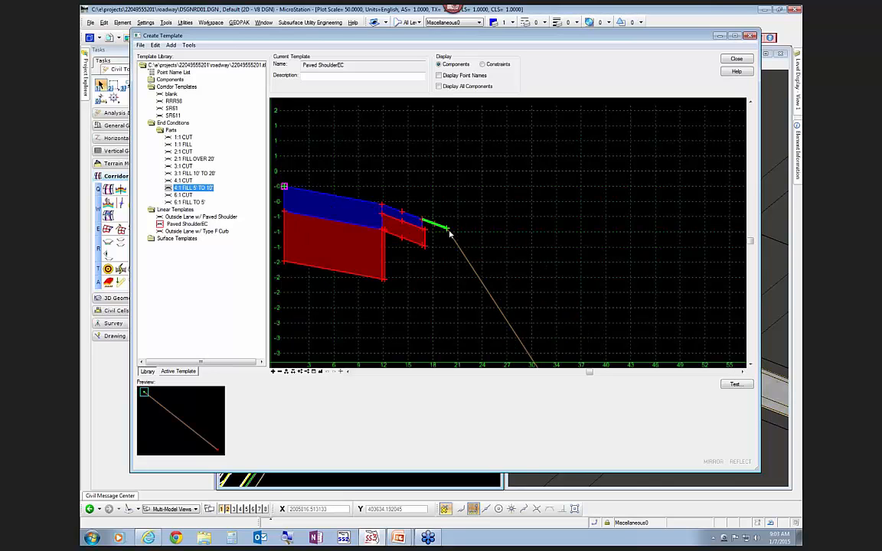
# Attach the 4:1 CUT end condition part to the lower end of the 4:1 fill slope
pyautogui.click(183, 180)
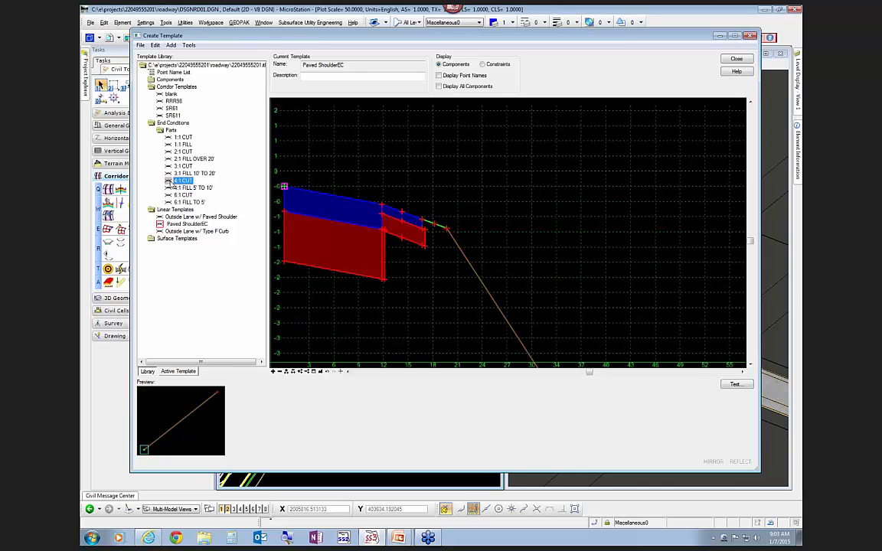
pyautogui.scroll(-4, 448, 170)
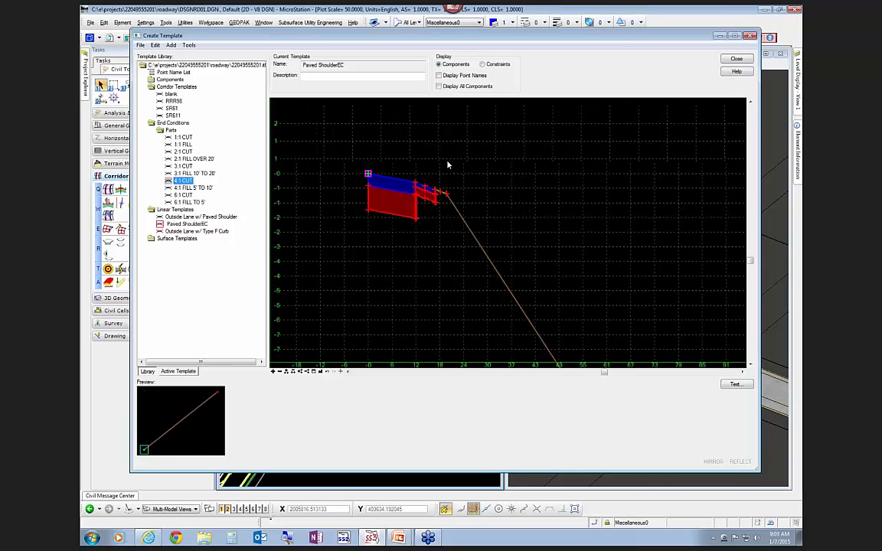
pyautogui.moveTo(167, 181)
pyautogui.mouseDown()
pyautogui.moveTo(307, 194)
pyautogui.moveTo(492, 239)
pyautogui.moveTo(537, 319)
pyautogui.mouseUp()
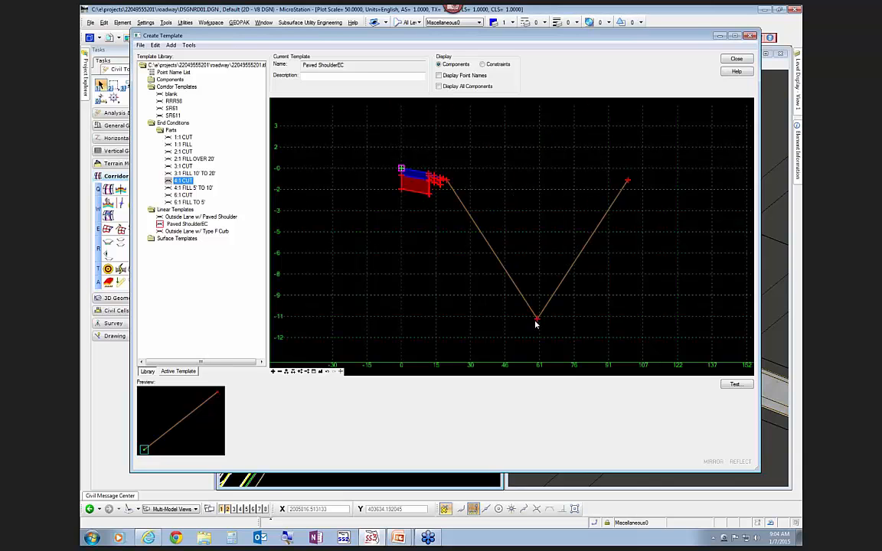
# Set the horizontal constraint of the point joining the 4:1 fill and cut slopes to 10 and apply it
pyautogui.doubleClick(537, 320)
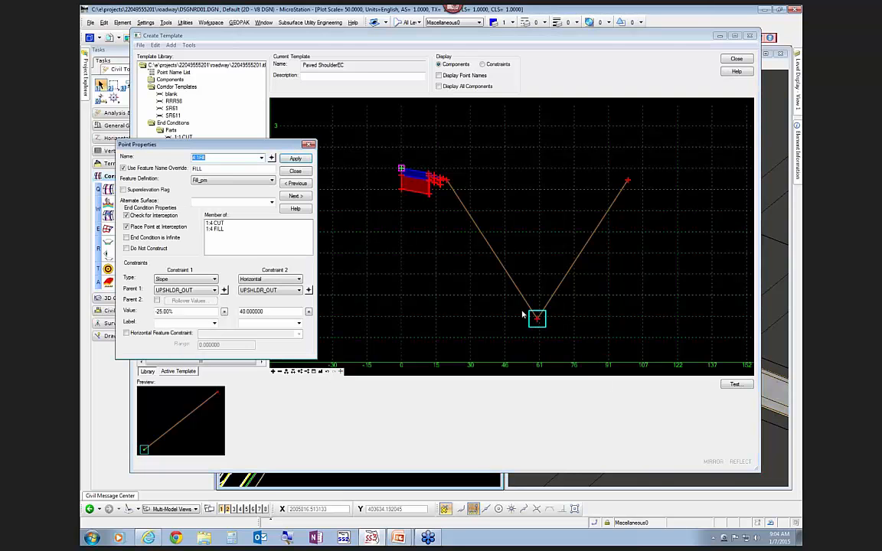
pyautogui.doubleClick(265, 310)
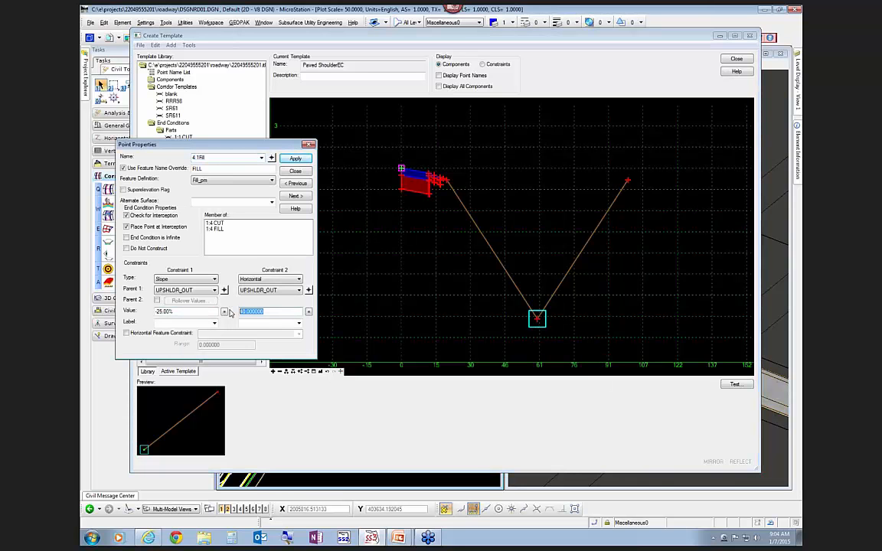
pyautogui.write('1')
pyautogui.press('Tab')
pyautogui.click(297, 159)
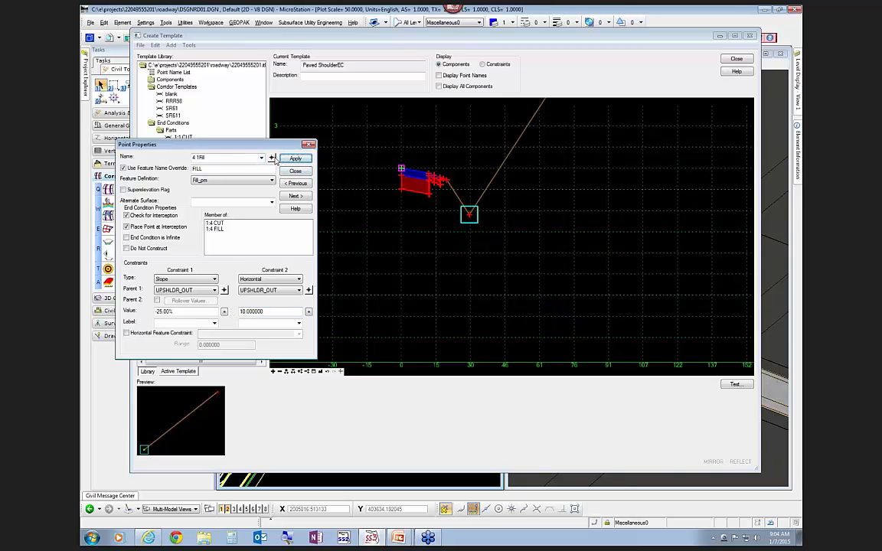
pyautogui.click(295, 173)
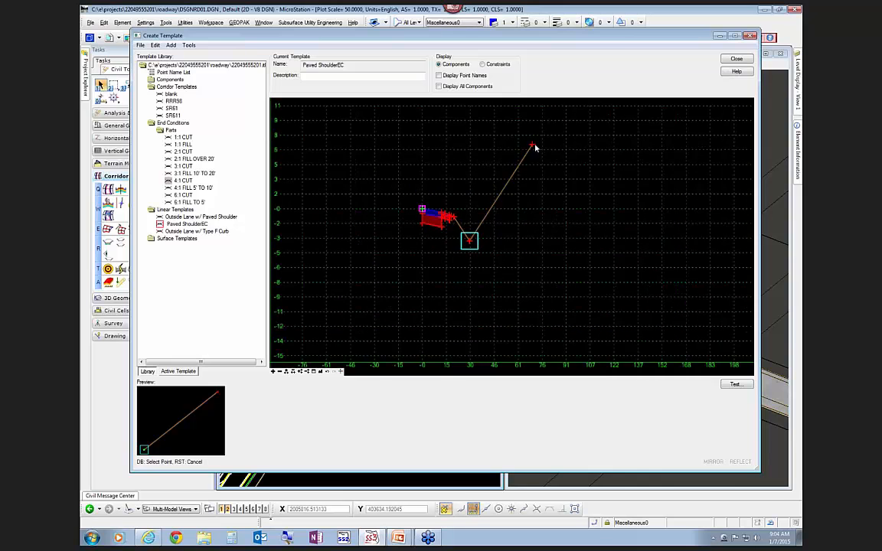
# Set the horizontal constraint of the 4:1 cut slope's outer point to 10 and apply it
pyautogui.doubleClick(534, 146)
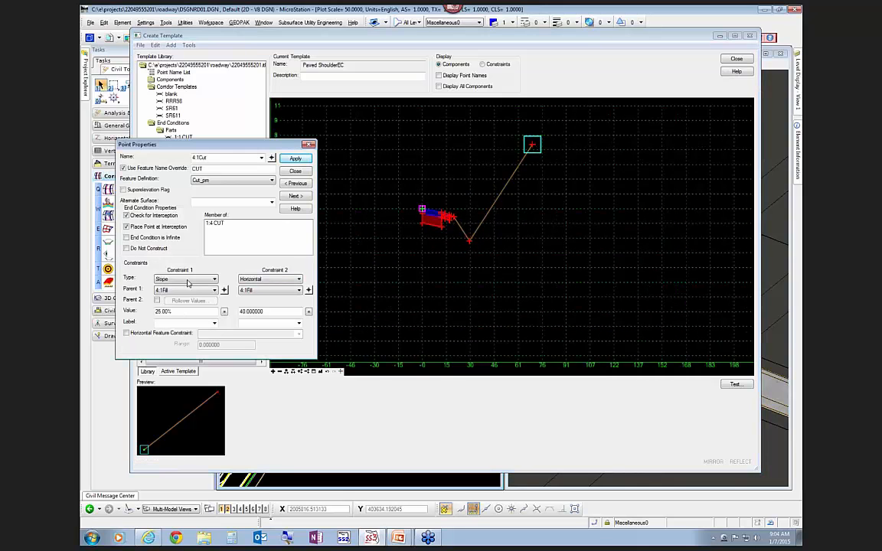
pyautogui.click(264, 311)
pyautogui.moveTo(264, 312); pyautogui.dragTo(234, 312)
pyautogui.write('10')
pyautogui.press('Tab')
pyautogui.click(300, 160)
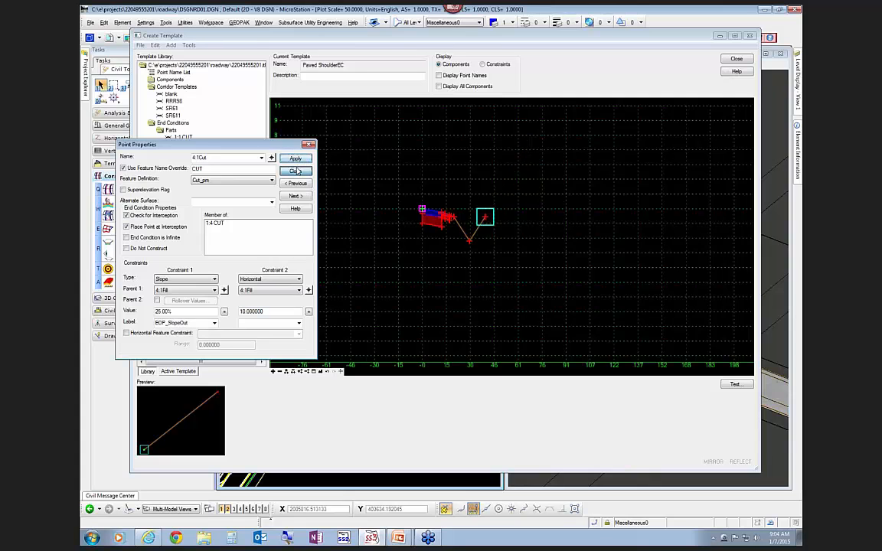
pyautogui.click(296, 171)
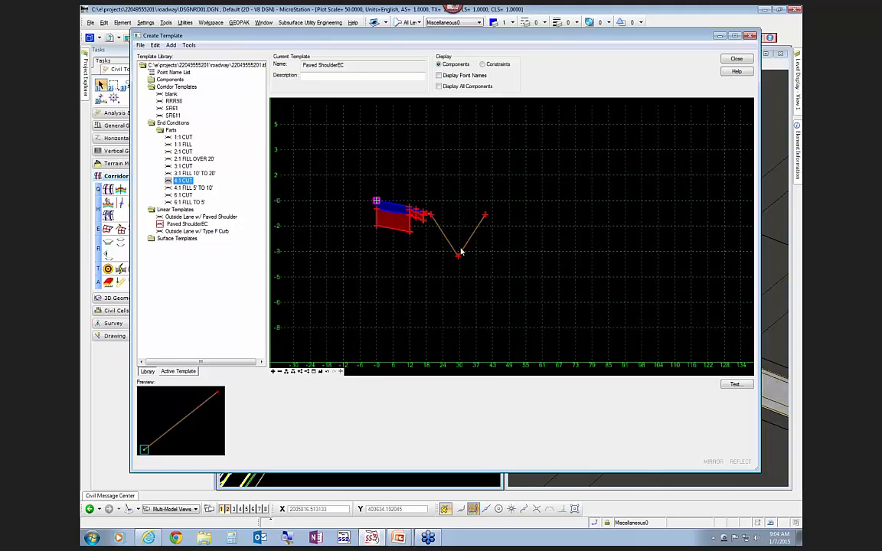
pyautogui.scroll(1, 431, 218)
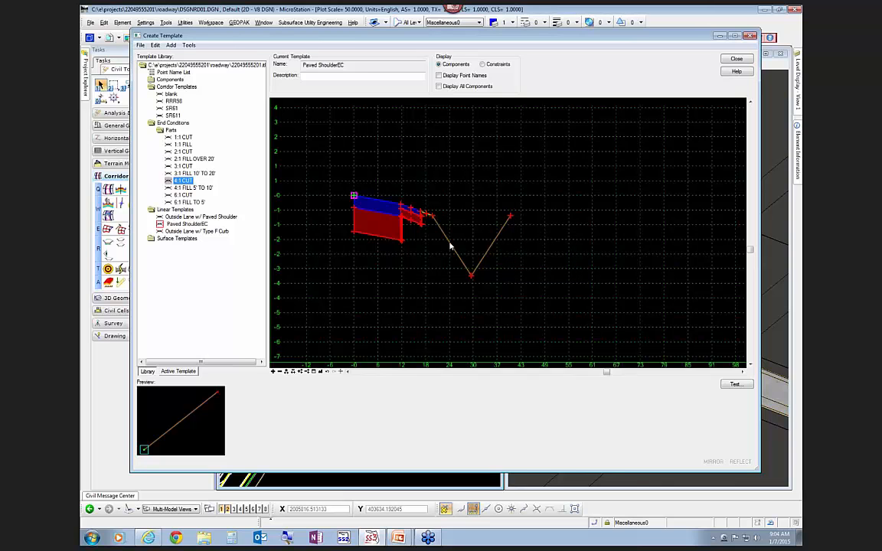
pyautogui.moveTo(472, 282)
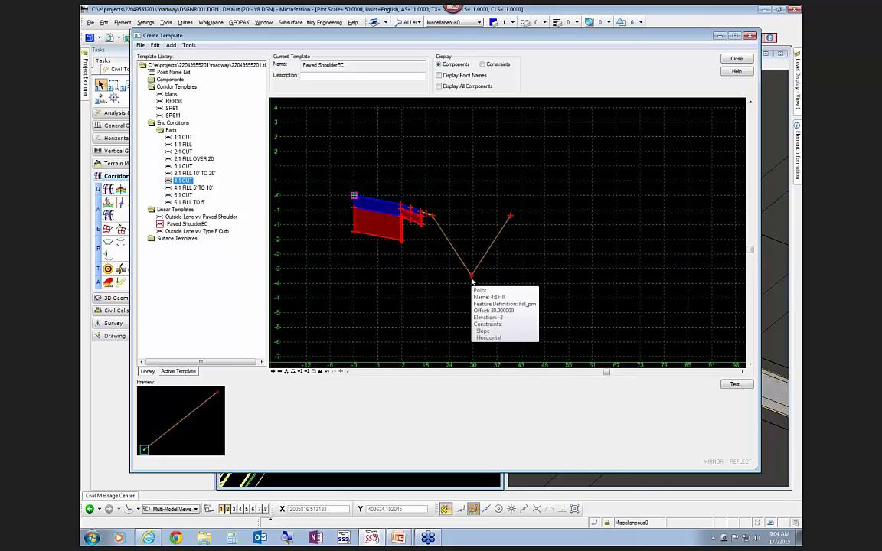
pyautogui.doubleClick(510, 220)
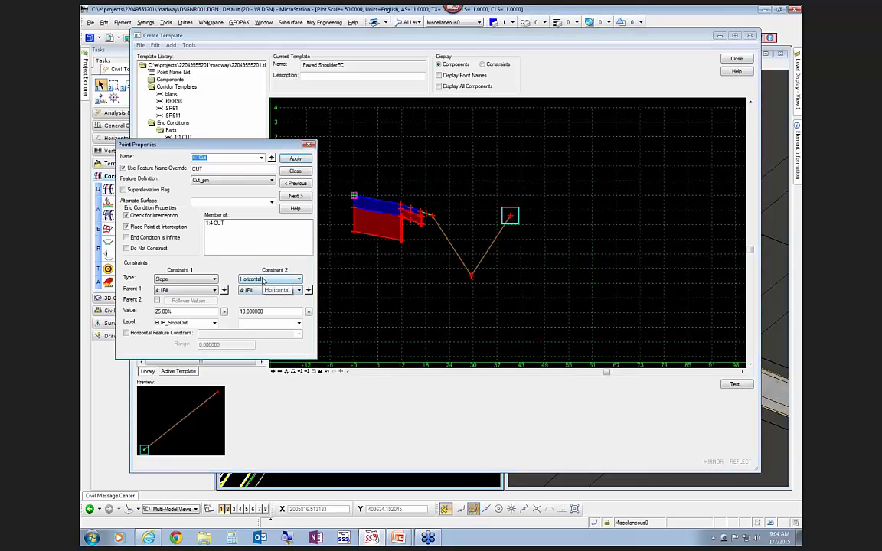
pyautogui.click(263, 279)
pyautogui.click(261, 317)
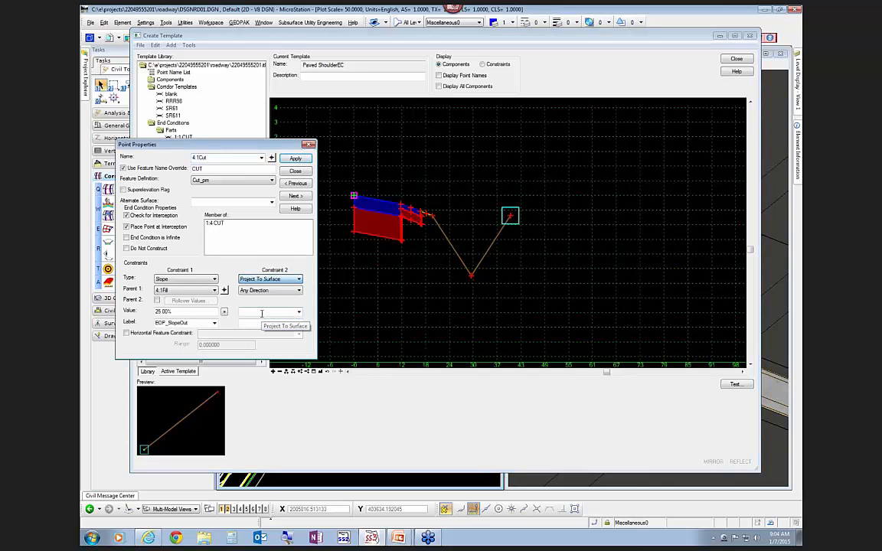
pyautogui.click(296, 171)
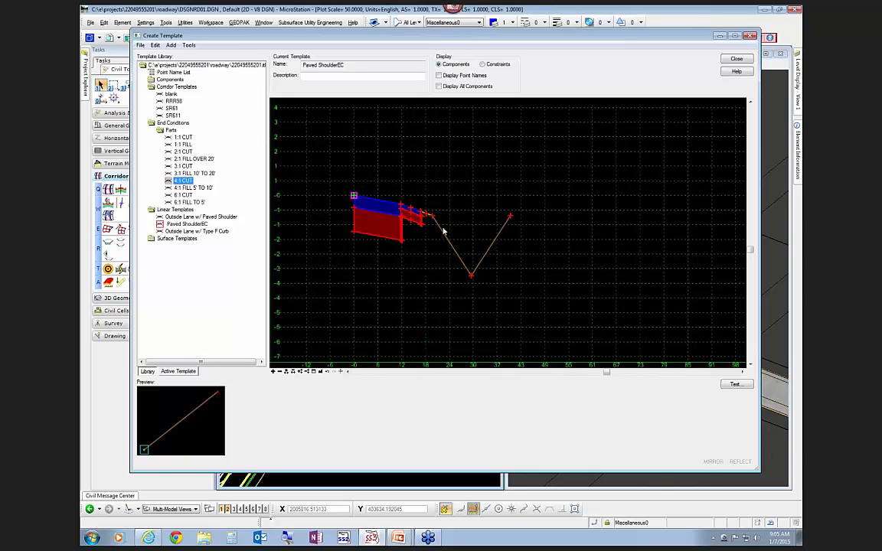
# Load the FDOTSS3.itl template library from the FDOTSS3 Corridor library into the Template Library Organizer
pyautogui.moveTo(471, 275)
pyautogui.click(188, 45)
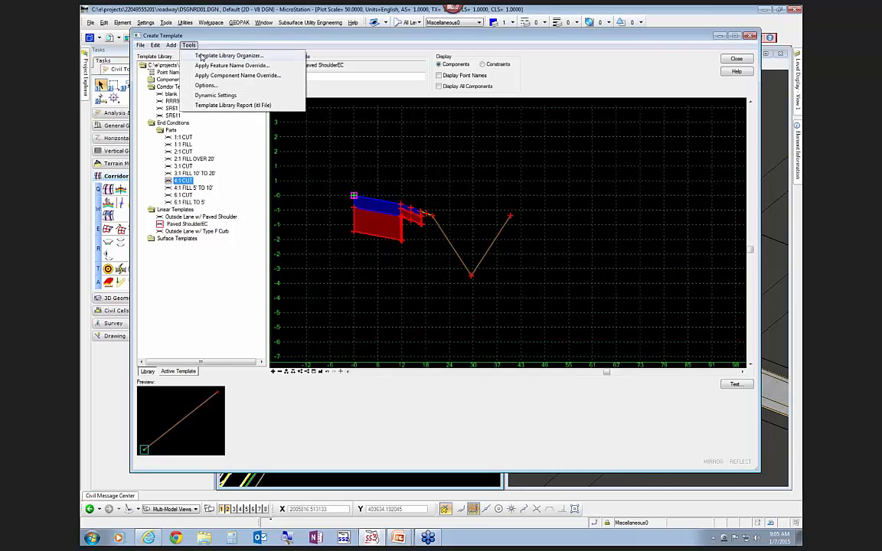
pyautogui.click(205, 56)
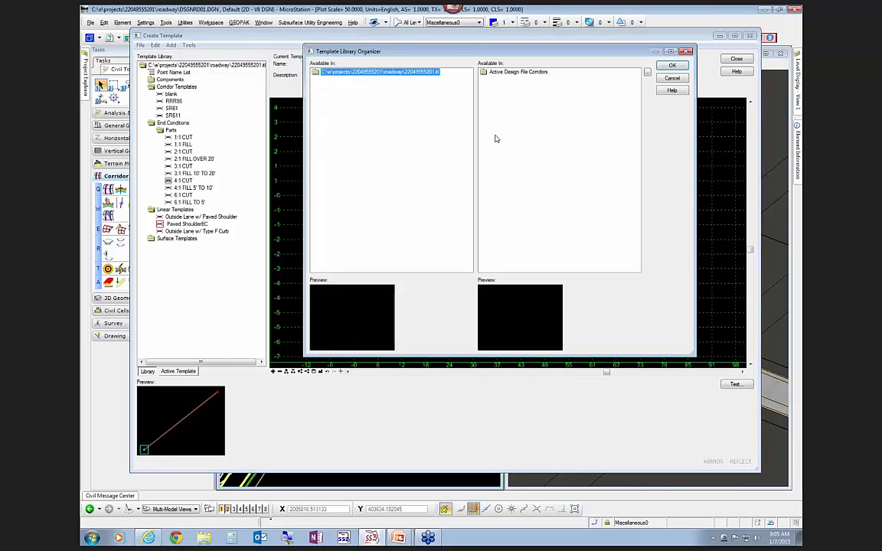
pyautogui.click(671, 77)
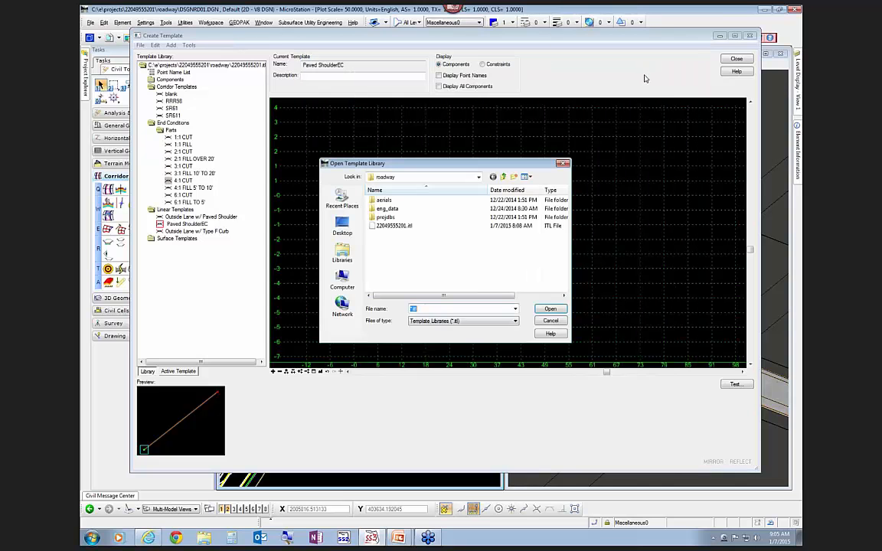
pyautogui.click(343, 251)
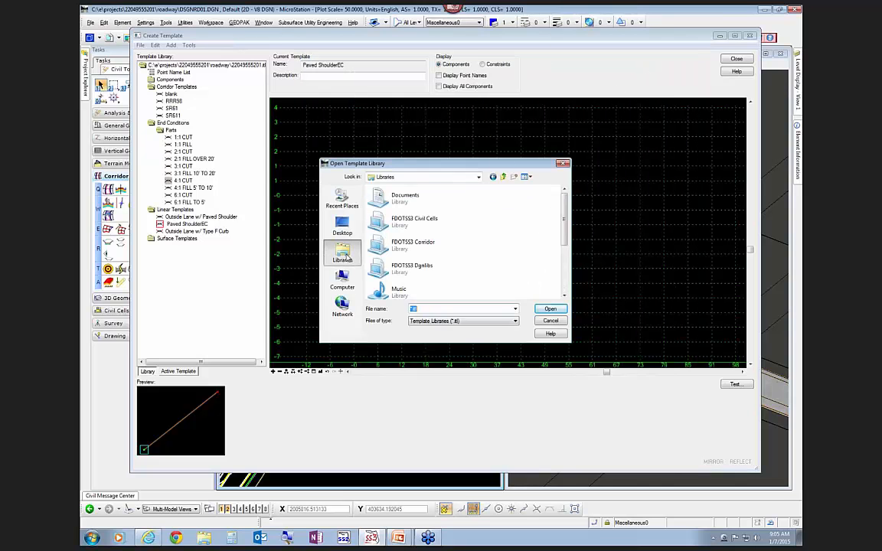
pyautogui.doubleClick(405, 246)
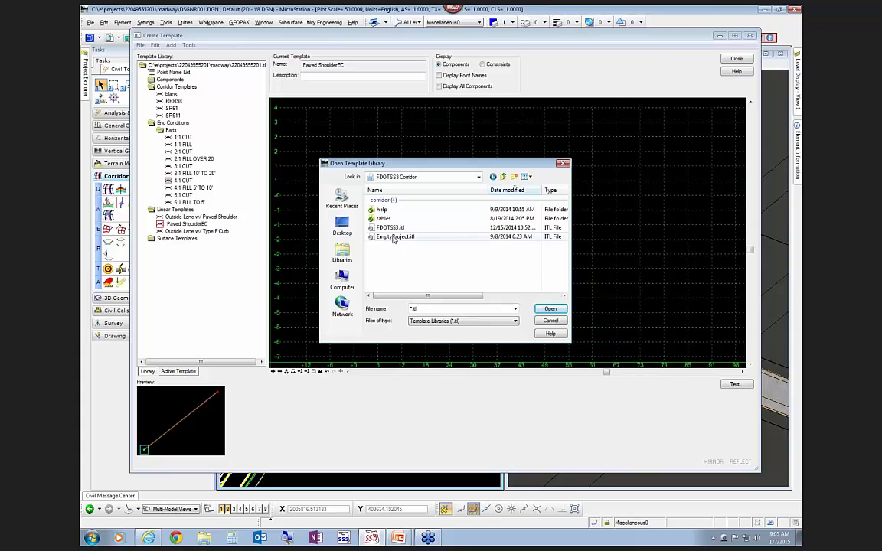
pyautogui.click(389, 227)
pyautogui.click(550, 308)
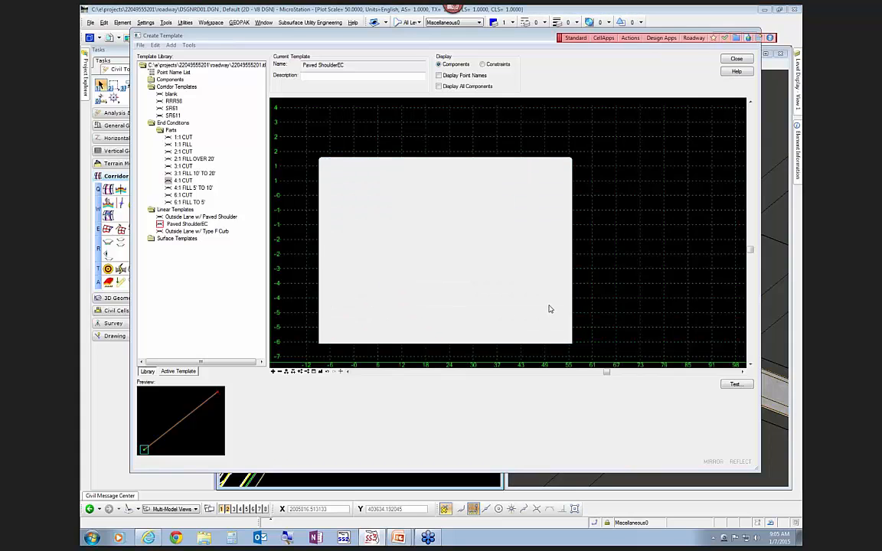
# Copy Standard Search Line (Trigger) from the FDOTSS3 End Conditions folder into the project library's End Conditions folder and save the project library
pyautogui.doubleClick(484, 72)
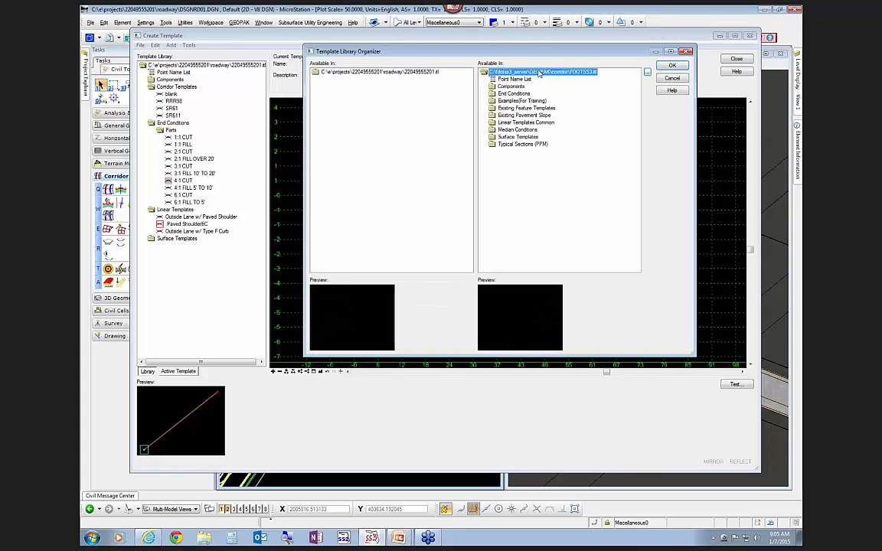
pyautogui.doubleClick(492, 94)
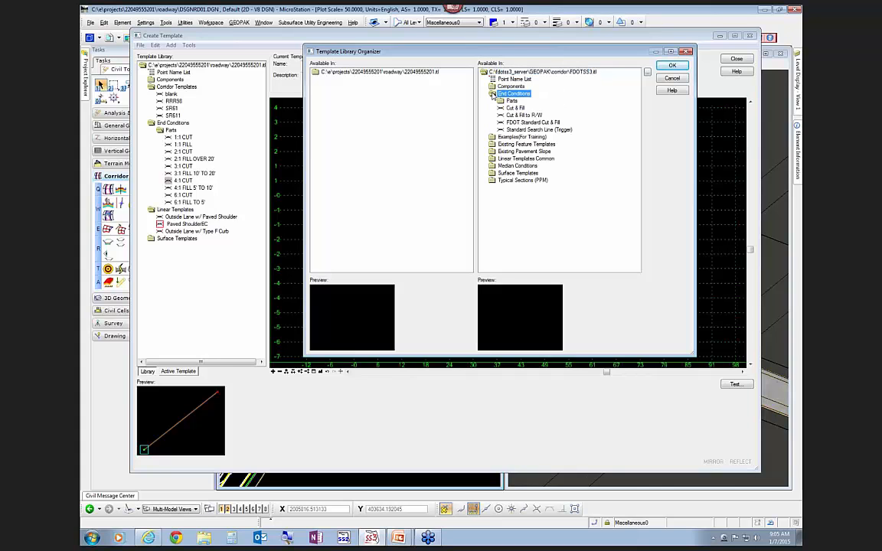
pyautogui.click(520, 130)
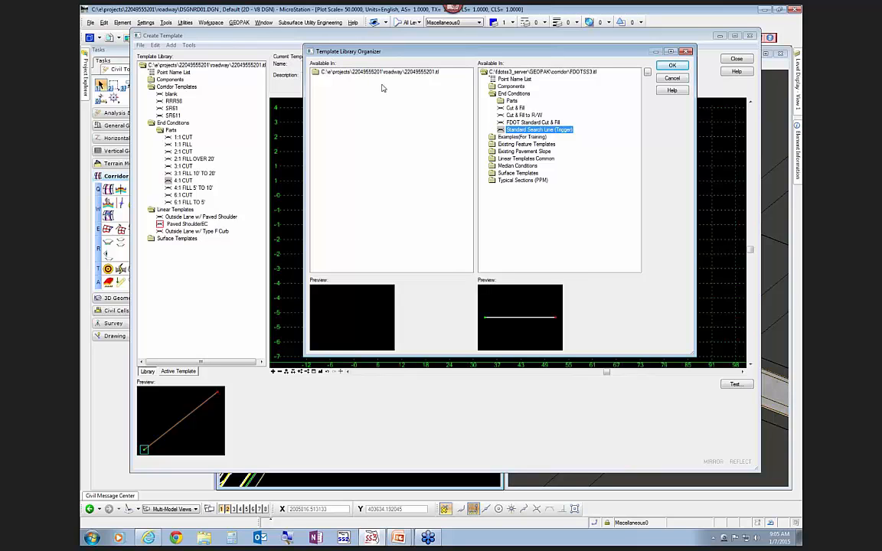
pyautogui.doubleClick(315, 71)
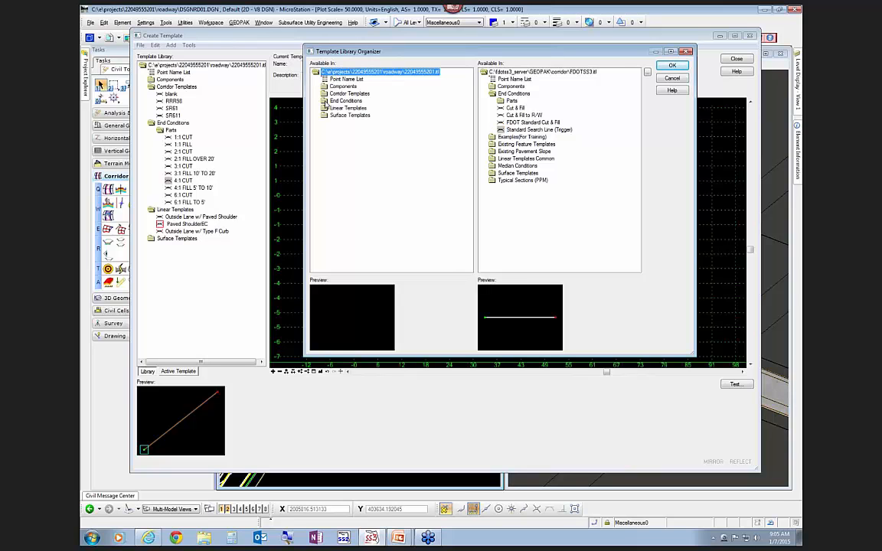
pyautogui.doubleClick(328, 100)
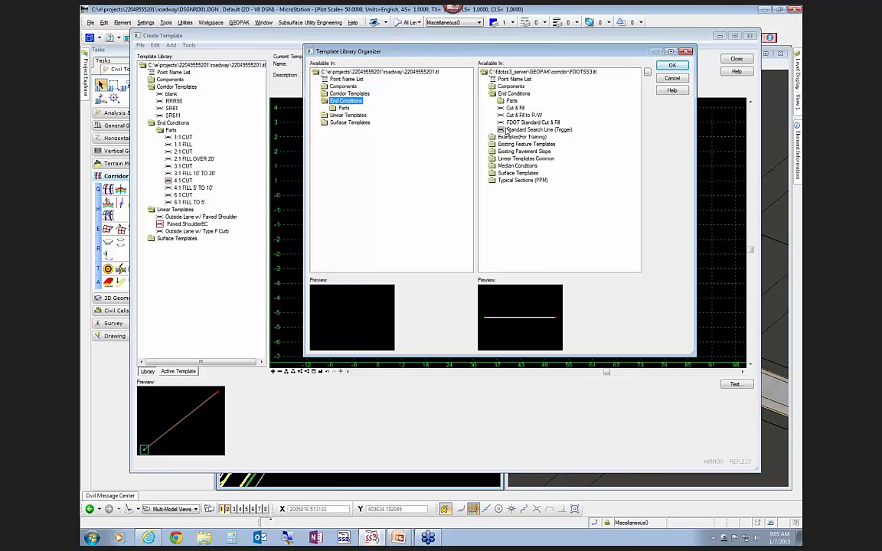
pyautogui.moveTo(502, 132); pyautogui.dragTo(341, 108)
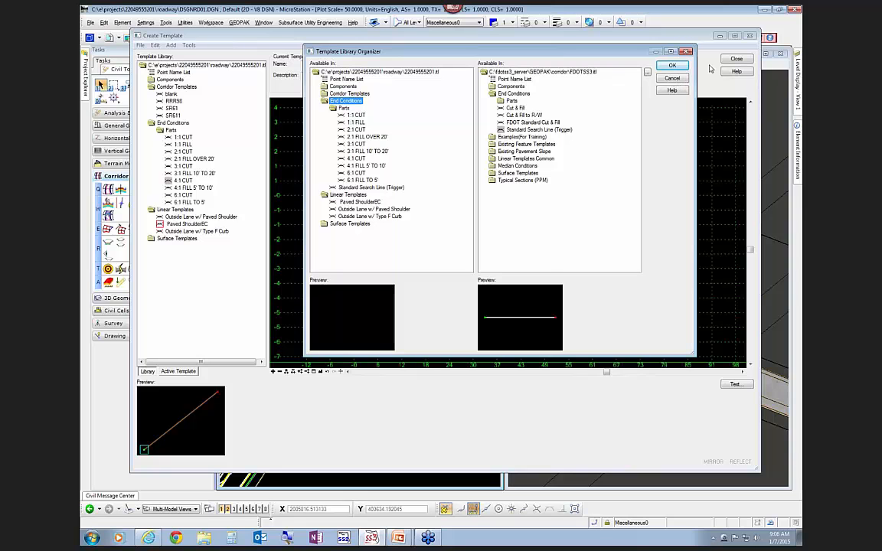
pyautogui.click(672, 65)
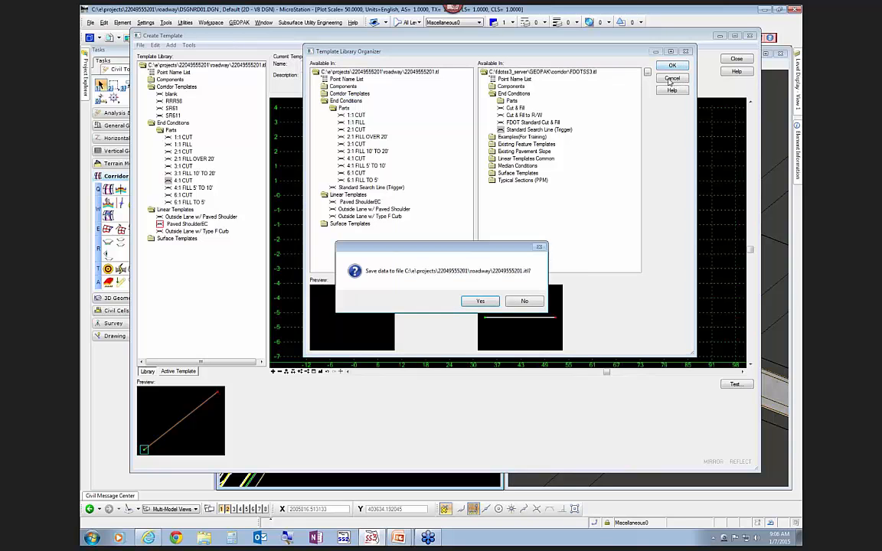
pyautogui.click(479, 302)
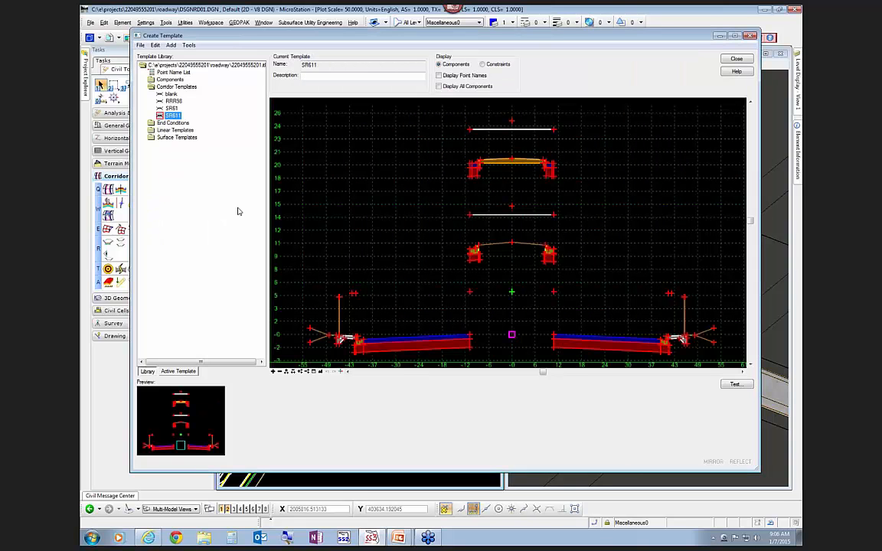
# Place Standard Search Line (Trigger) in the Paved ShoulderEC template about 3 units above the origin, and display the point names
pyautogui.doubleClick(174, 130)
pyautogui.click(178, 138)
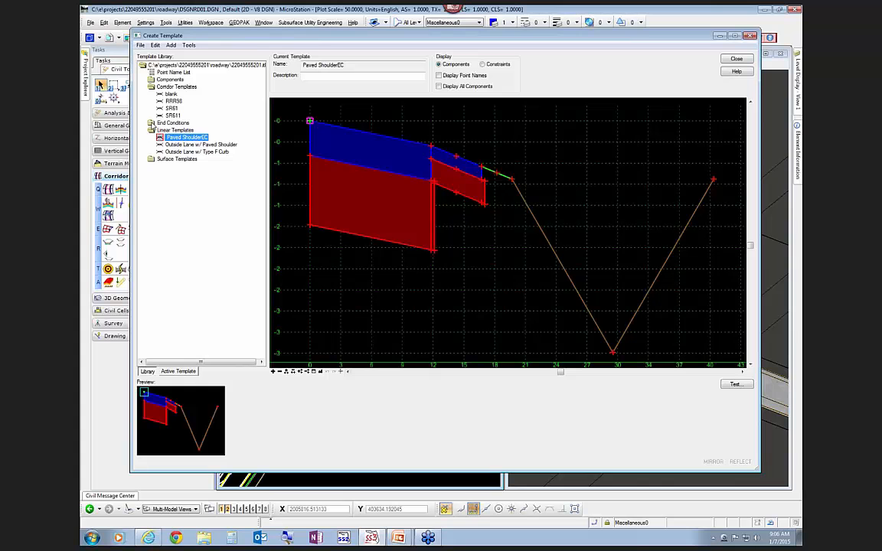
pyautogui.doubleClick(173, 122)
pyautogui.click(178, 138)
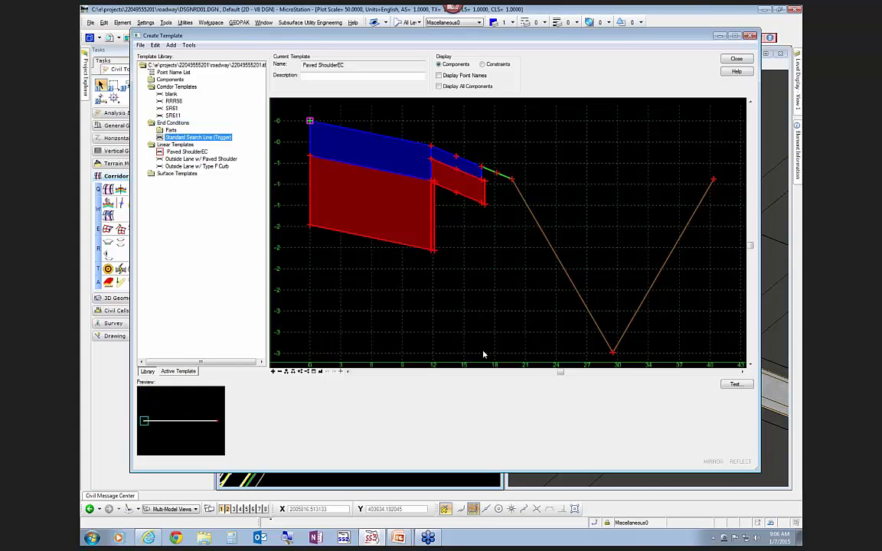
pyautogui.scroll(-2, 466, 341)
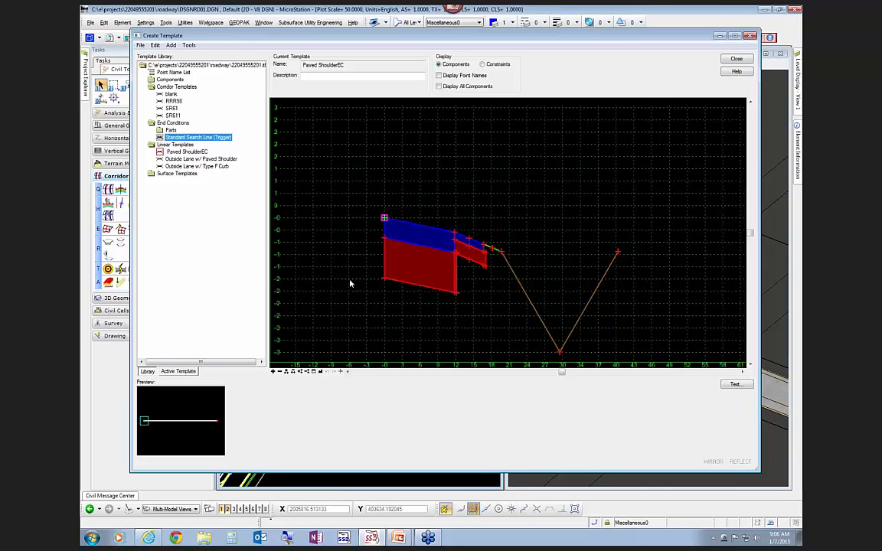
pyautogui.scroll(-1, 350, 284)
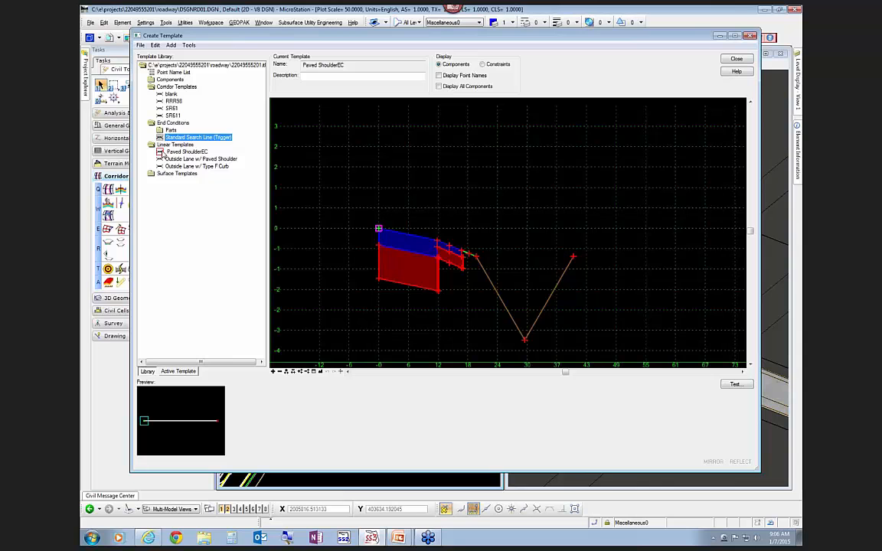
pyautogui.moveTo(165, 137); pyautogui.dragTo(378, 130)
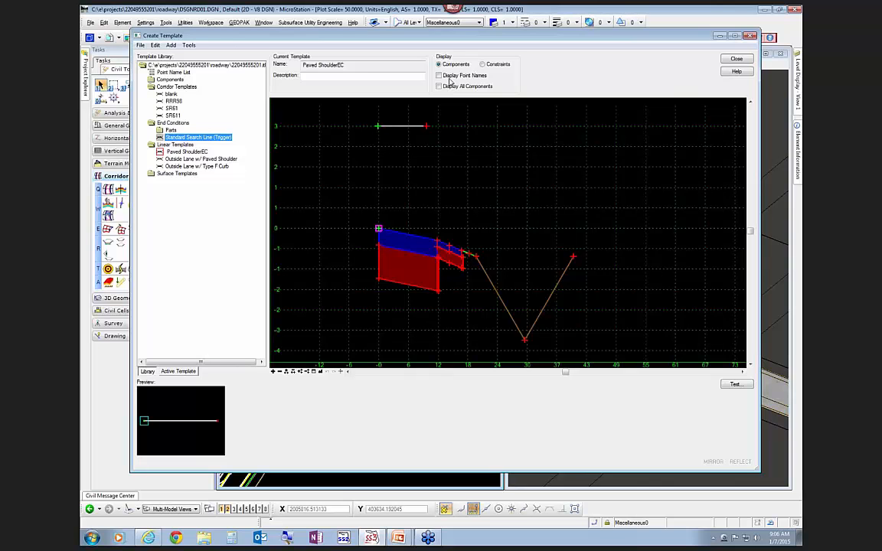
pyautogui.click(438, 75)
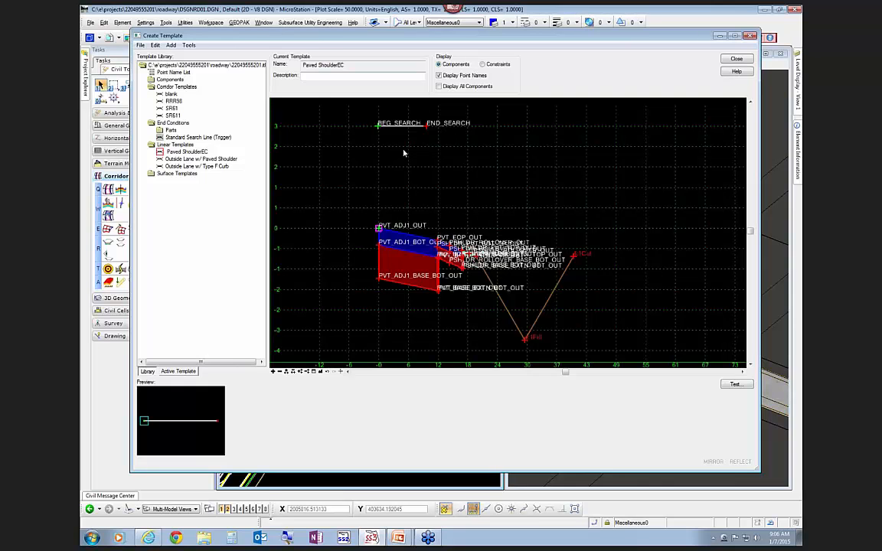
# Go through the preferences of the template options and accept the options
pyautogui.click(188, 46)
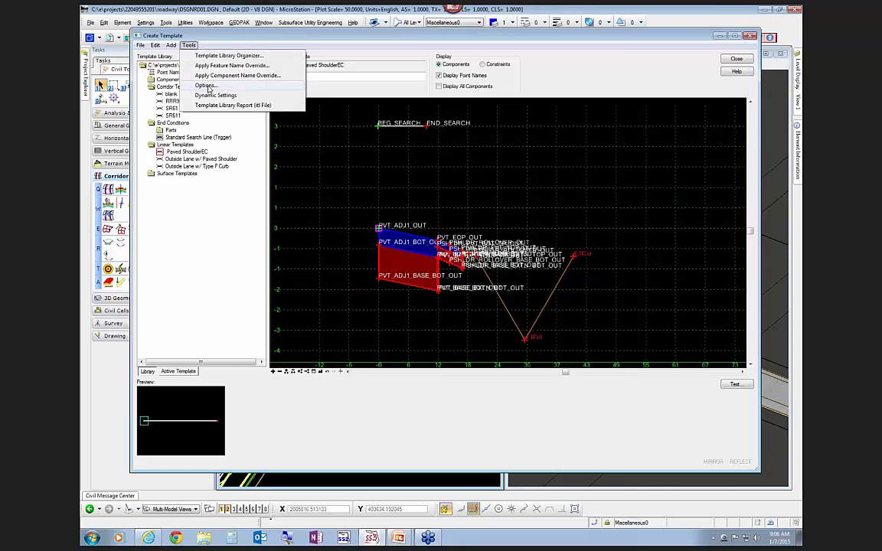
pyautogui.click(205, 86)
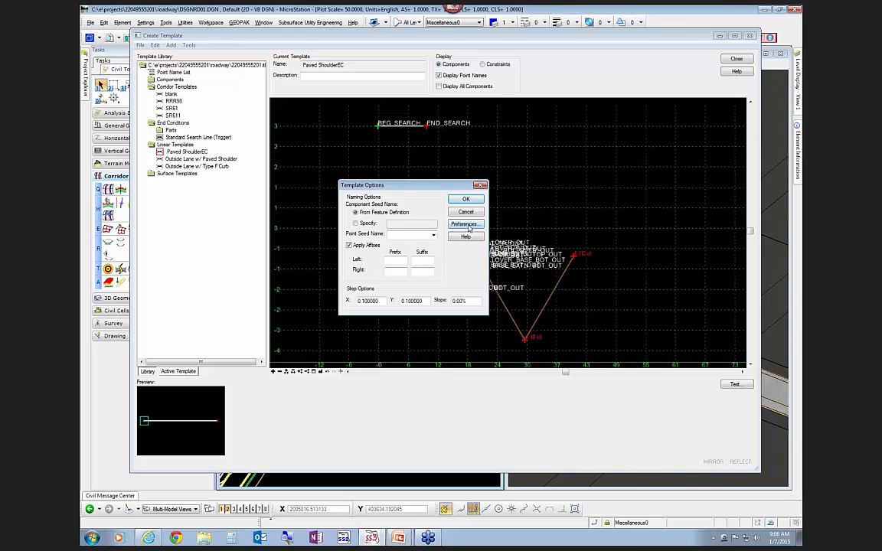
pyautogui.click(464, 223)
pyautogui.click(560, 313)
pyautogui.click(645, 314)
pyautogui.click(647, 302)
pyautogui.click(470, 199)
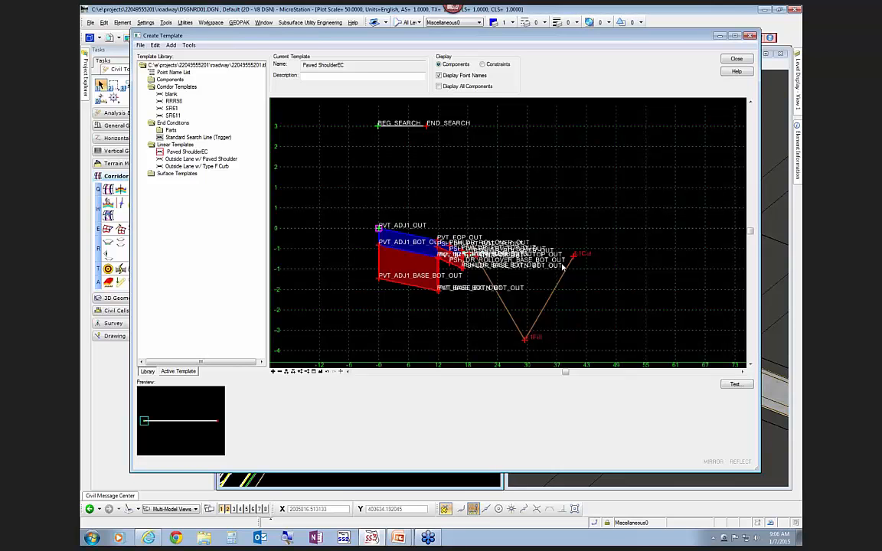
# In the Paved ShoulderEC template, set the search line component's target feature definition to ShoulderPaved(PSHLDR) and apply it
pyautogui.click(188, 153)
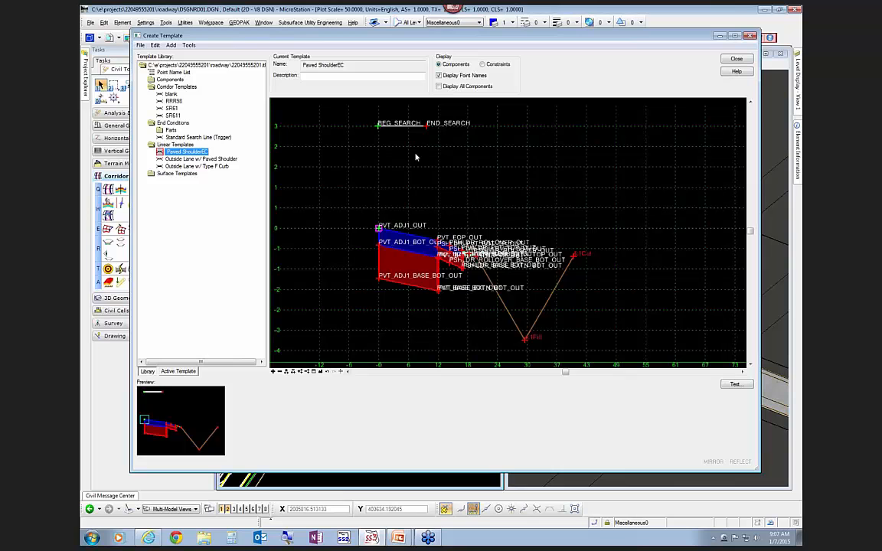
pyautogui.moveTo(401, 130)
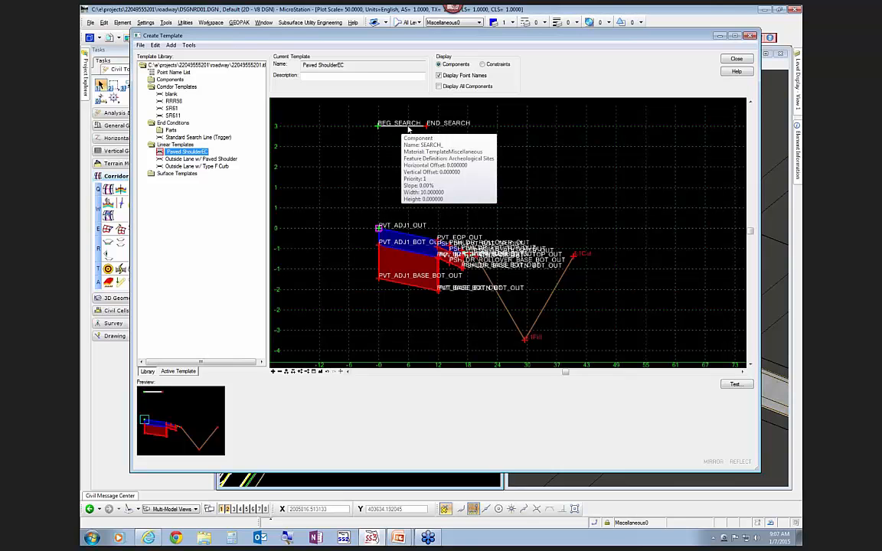
pyautogui.doubleClick(408, 131)
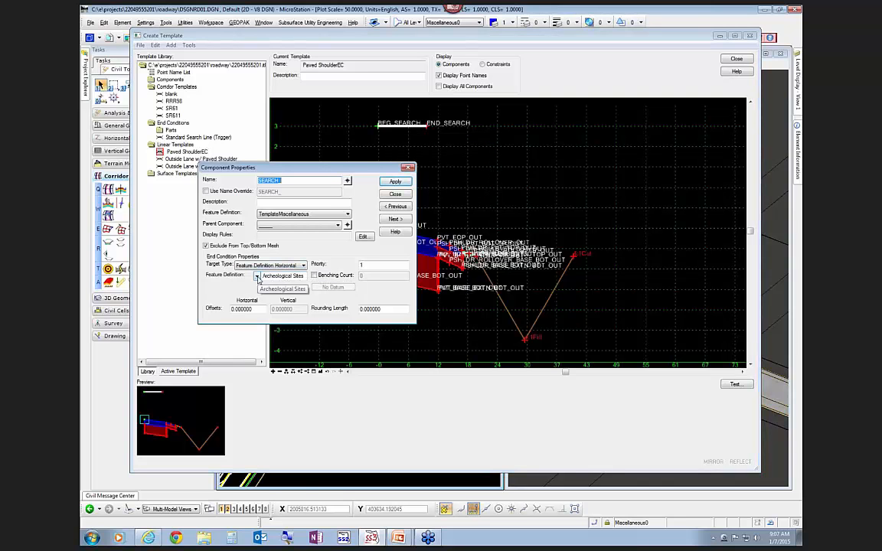
pyautogui.click(258, 276)
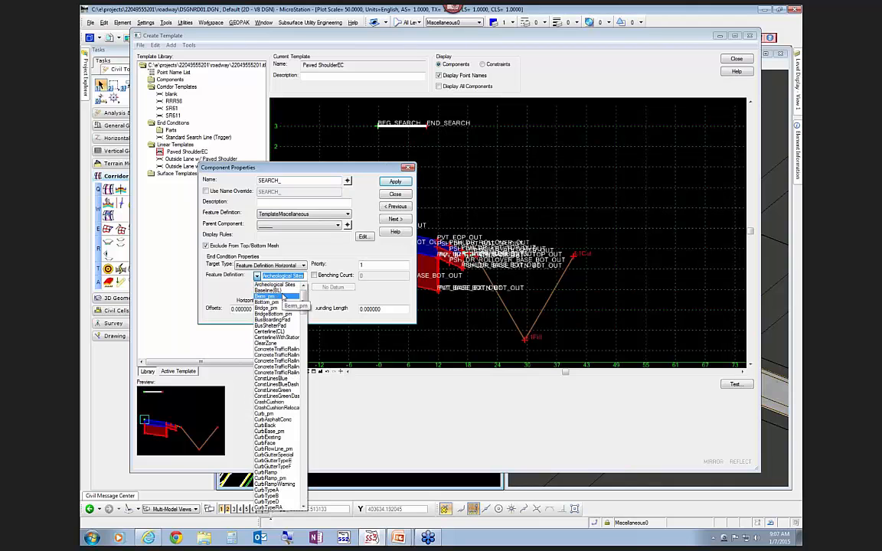
pyautogui.moveTo(301, 304); pyautogui.dragTo(297, 464)
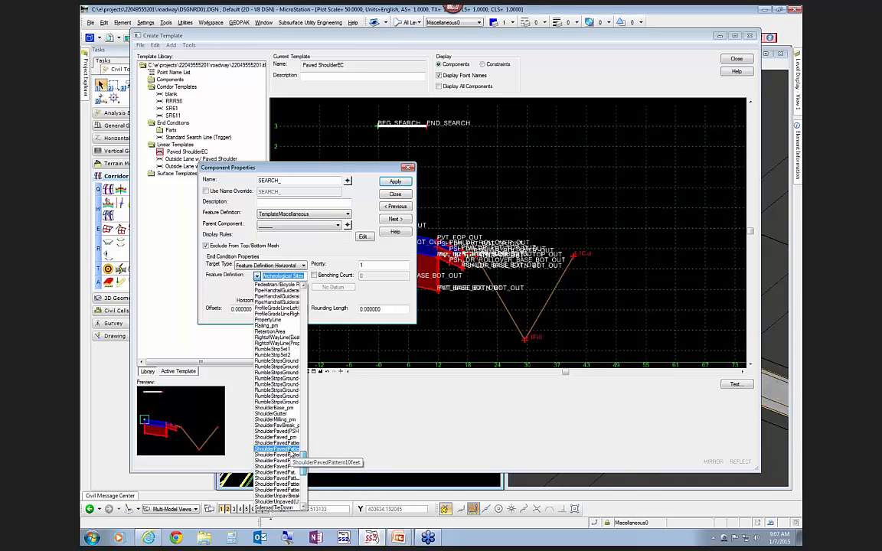
pyautogui.click(284, 433)
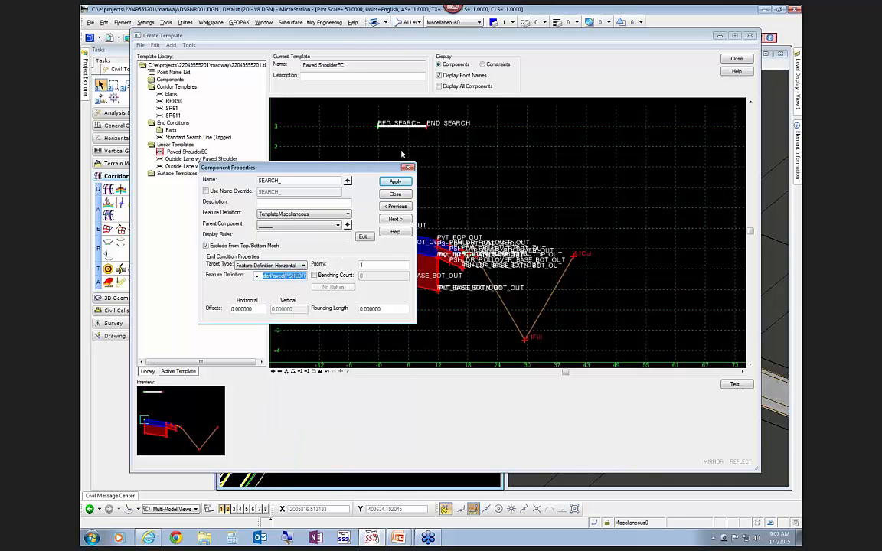
pyautogui.click(396, 181)
pyautogui.click(395, 193)
# Look at the display rule expression editor of the search line component and leave it without changes
pyautogui.moveTo(494, 207)
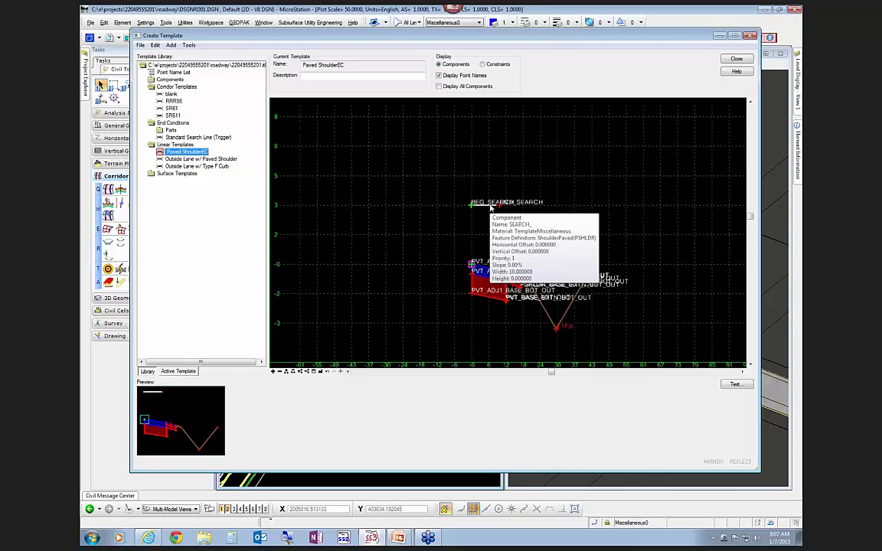
pyautogui.doubleClick(490, 207)
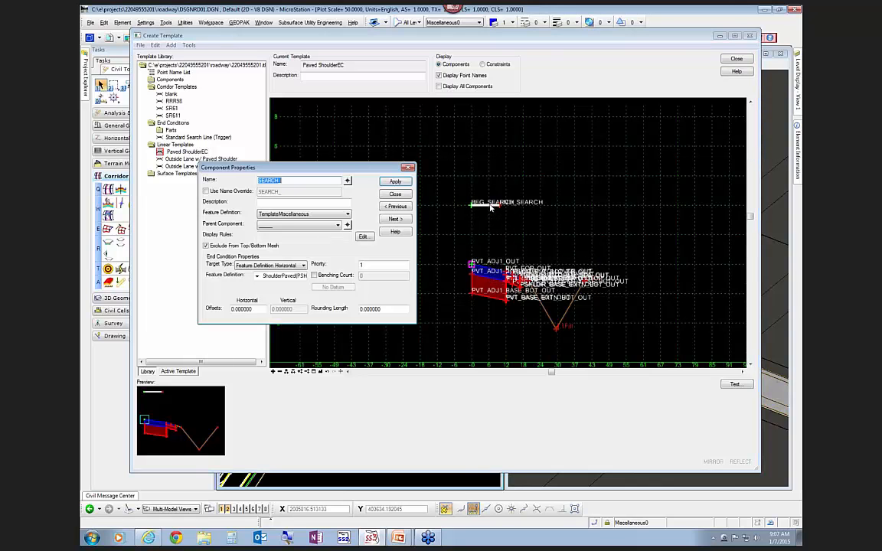
pyautogui.click(363, 237)
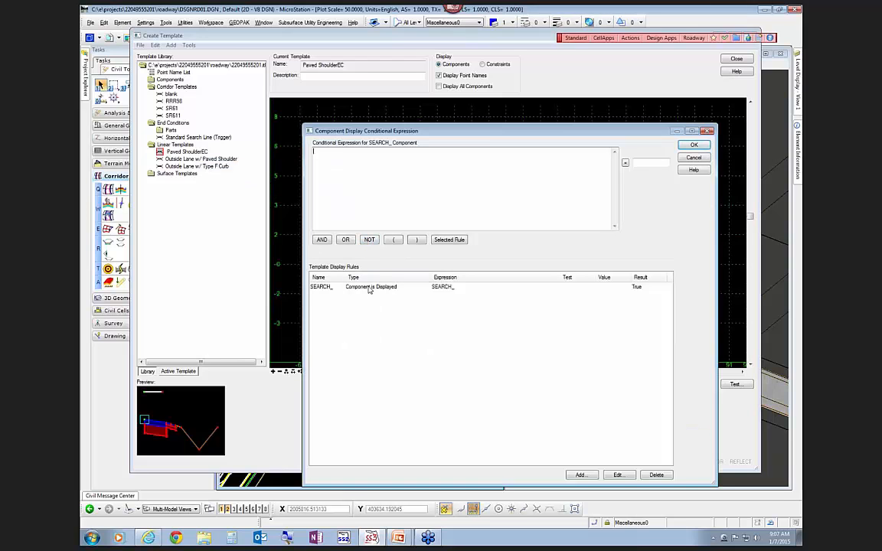
pyautogui.click(694, 158)
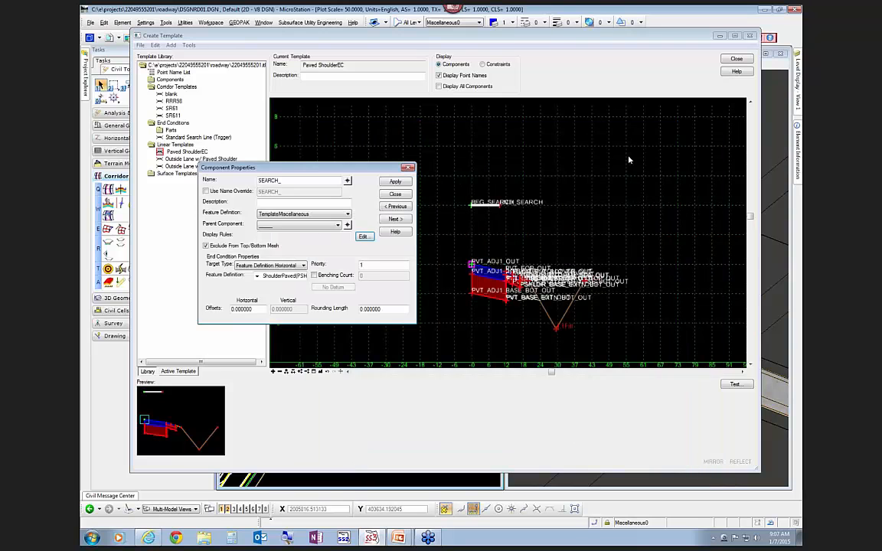
pyautogui.click(395, 193)
# Rename the search line component as SEARCH_SHLD_PAVED and apply the new name
pyautogui.rightClick(513, 241)
pyautogui.click(536, 249)
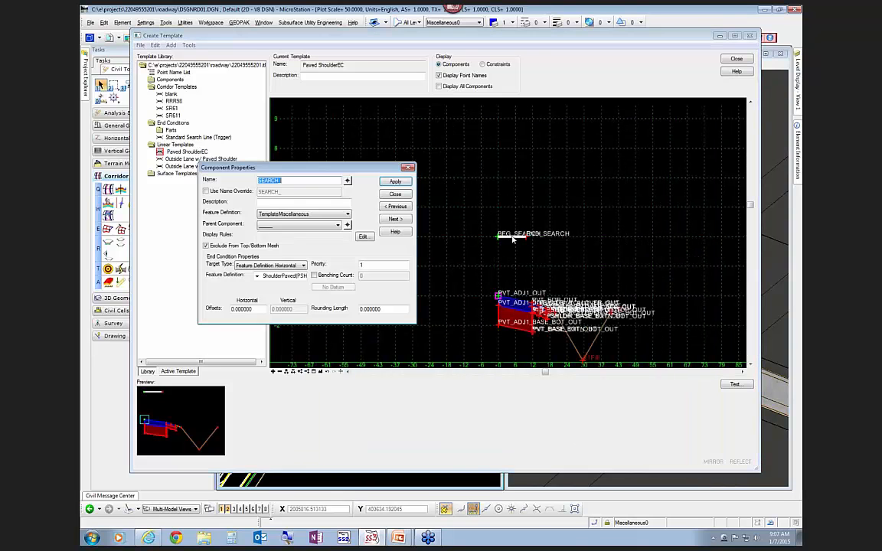
pyautogui.click(312, 181)
pyautogui.write('SHLD_PAVED')
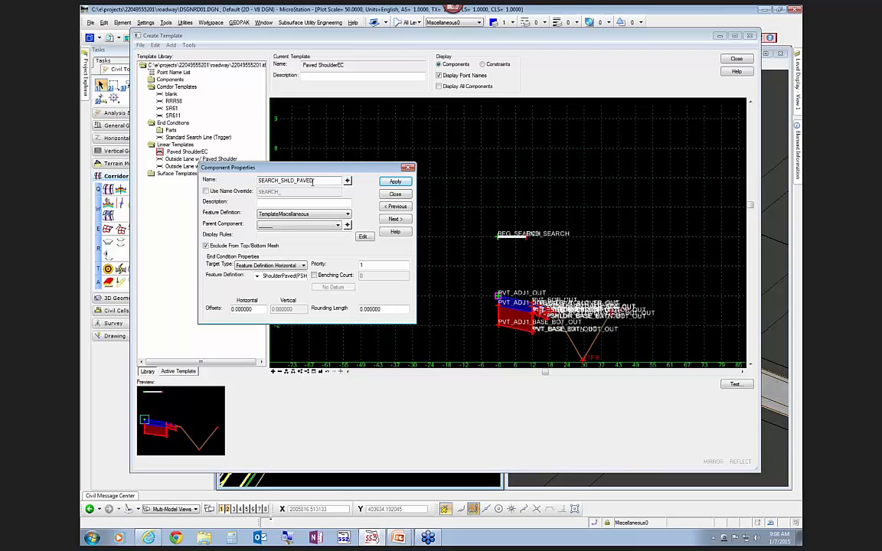
pyautogui.click(391, 182)
pyautogui.click(395, 194)
# Hide the point names and make 1:4 FILL the parent component of the 1:4 CUT end condition
pyautogui.moveTo(499, 241)
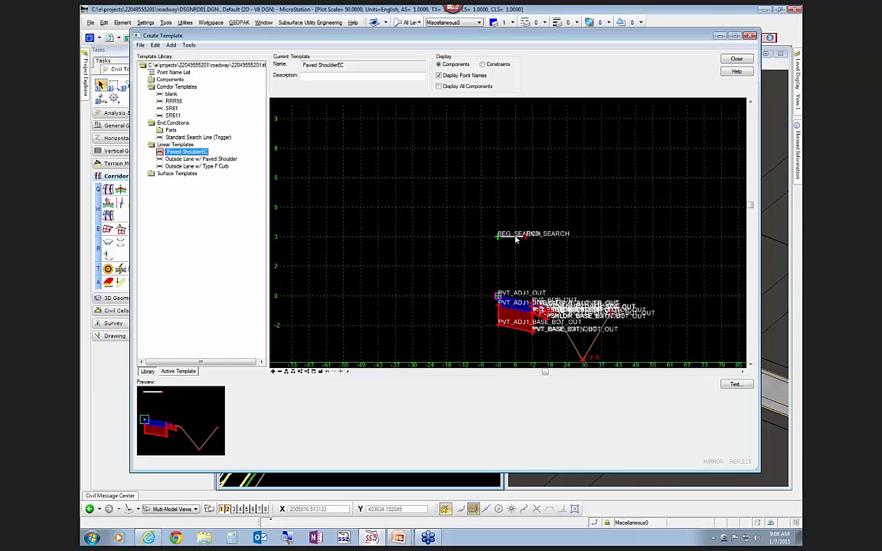
pyautogui.scroll(-1, 515, 239)
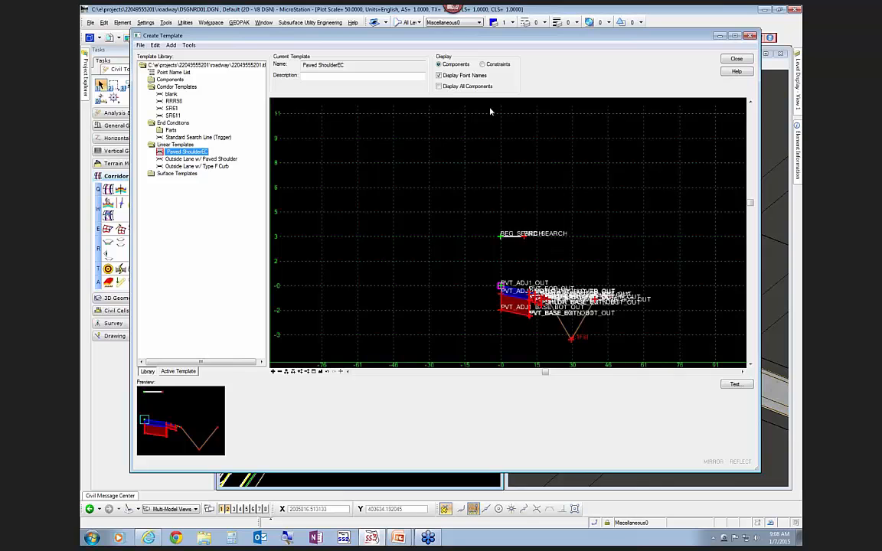
pyautogui.click(439, 75)
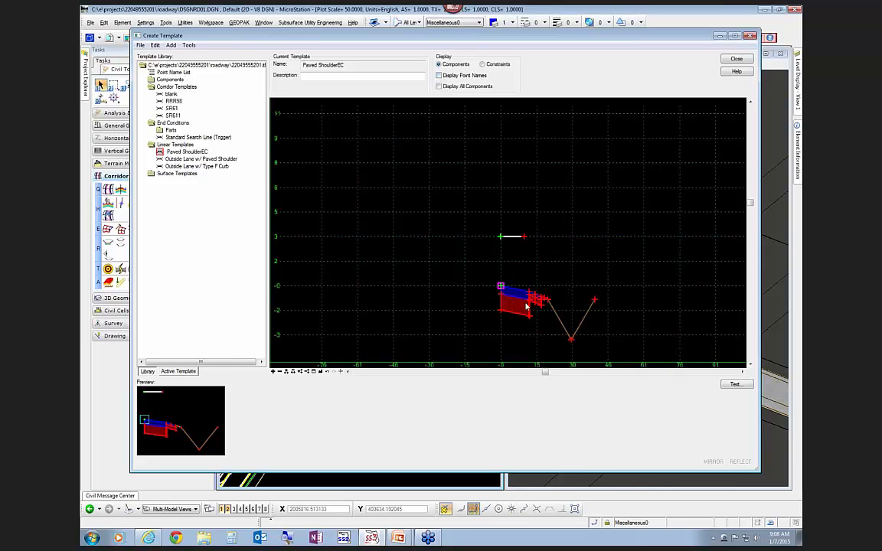
pyautogui.doubleClick(562, 328)
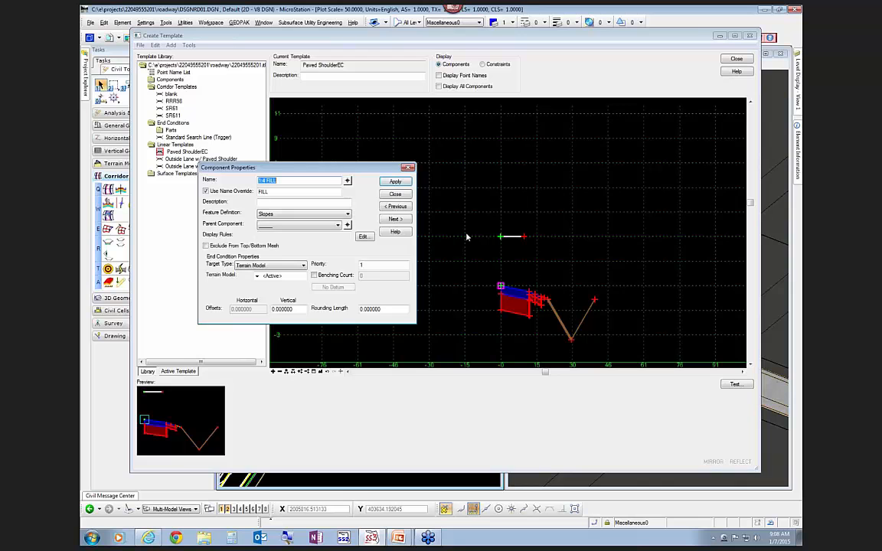
pyautogui.click(396, 194)
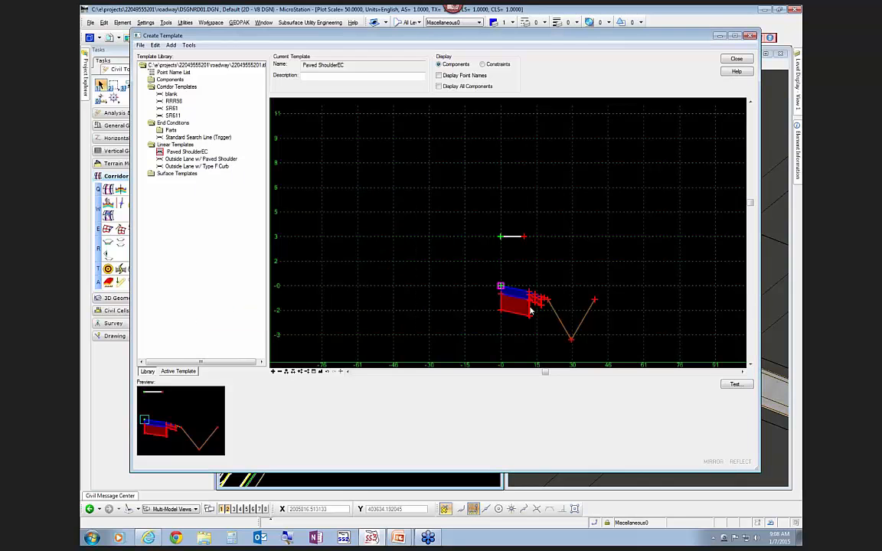
pyautogui.doubleClick(584, 320)
pyautogui.click(396, 195)
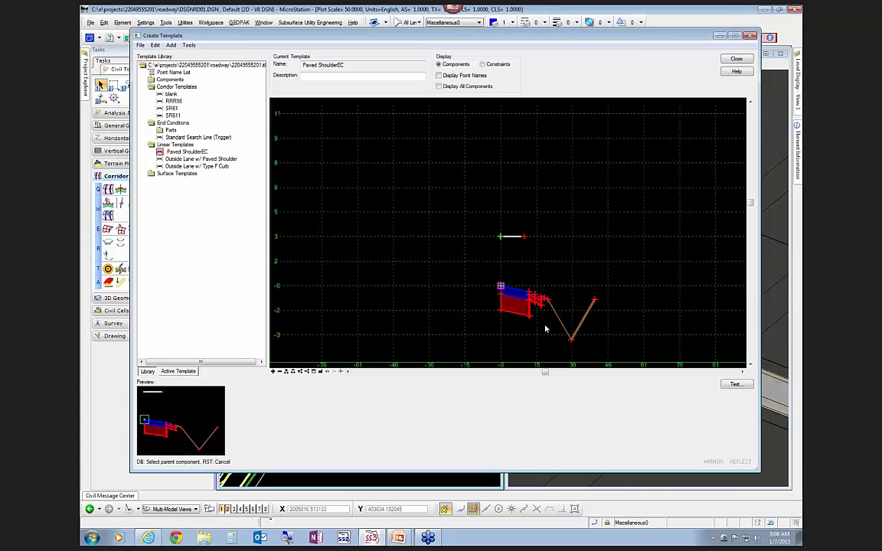
pyautogui.doubleClick(561, 326)
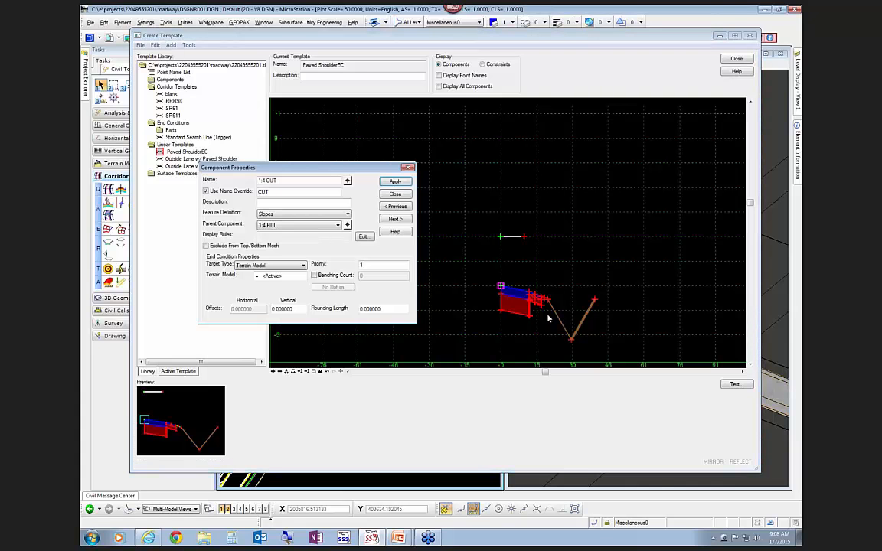
pyautogui.click(394, 184)
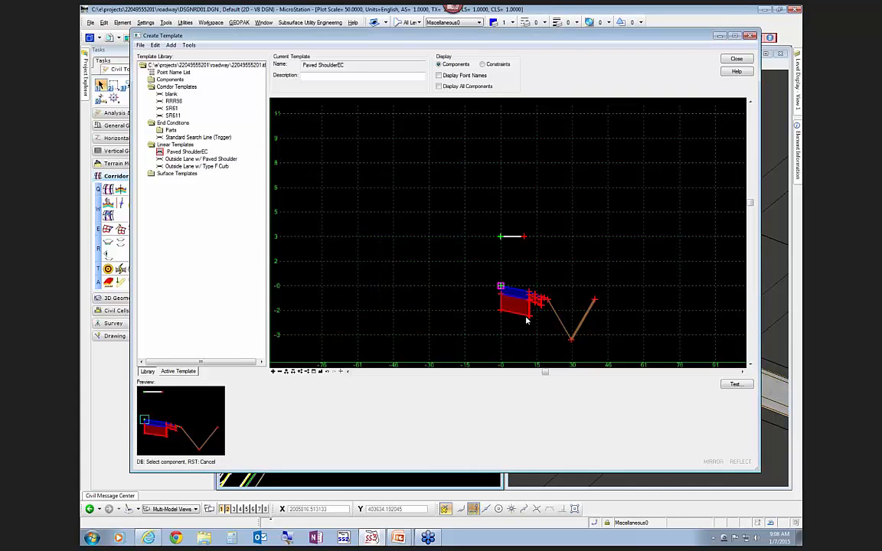
# Make the unpaved shoulder UPShldrOut the parent component of the 1:4 FILL end condition and apply it
pyautogui.click(561, 327)
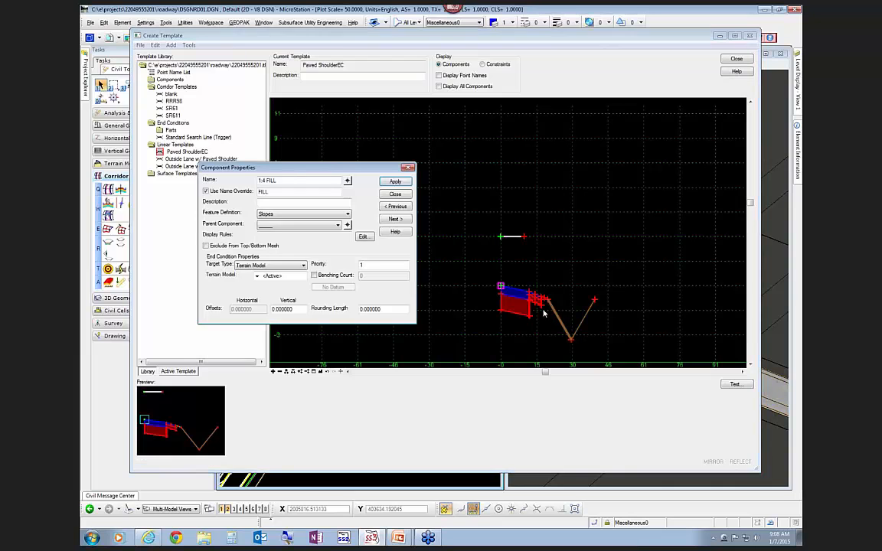
pyautogui.click(347, 224)
pyautogui.scroll(5, 540, 293)
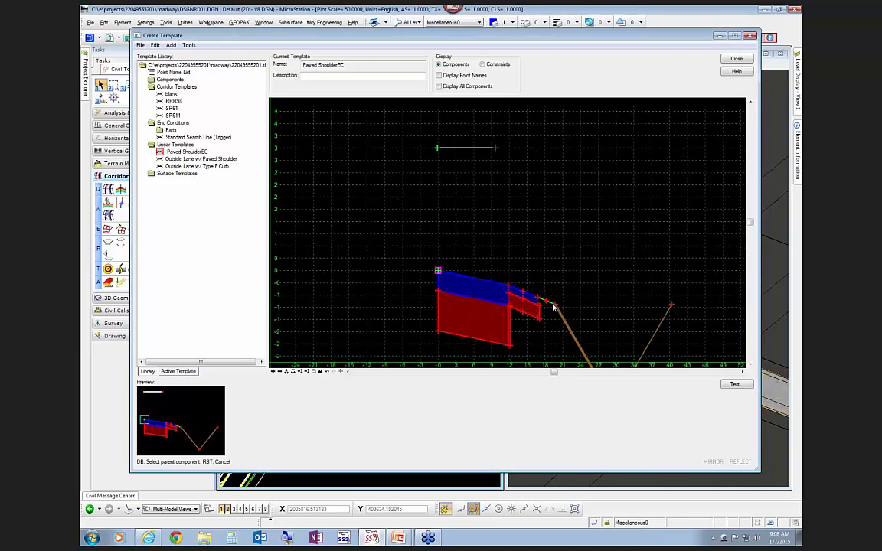
pyautogui.click(545, 304)
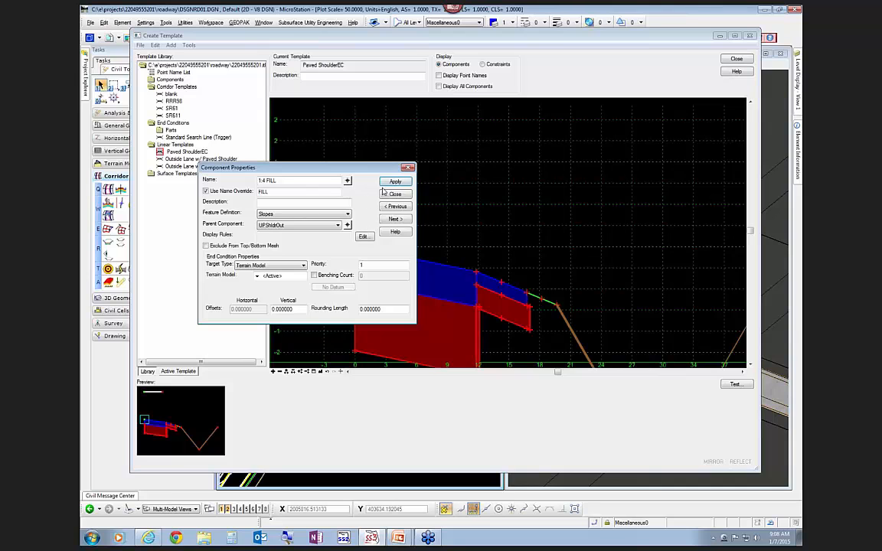
pyautogui.click(349, 182)
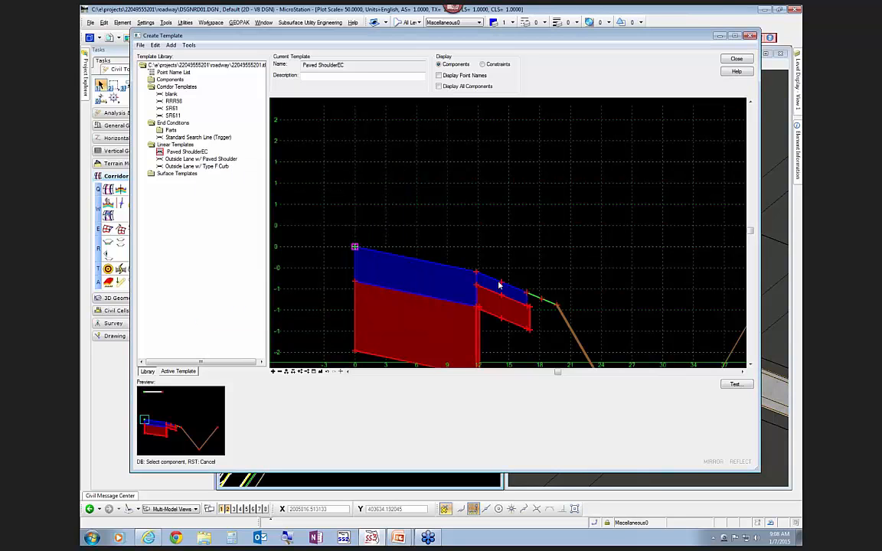
# Check the parent component of the unpaved shoulder and examine the component hierarchy of the active template
pyautogui.click(547, 304)
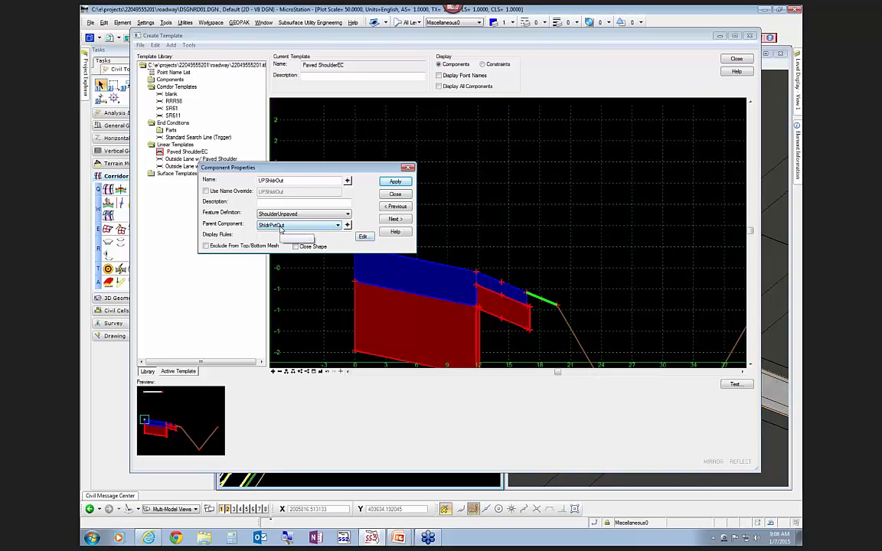
pyautogui.click(395, 195)
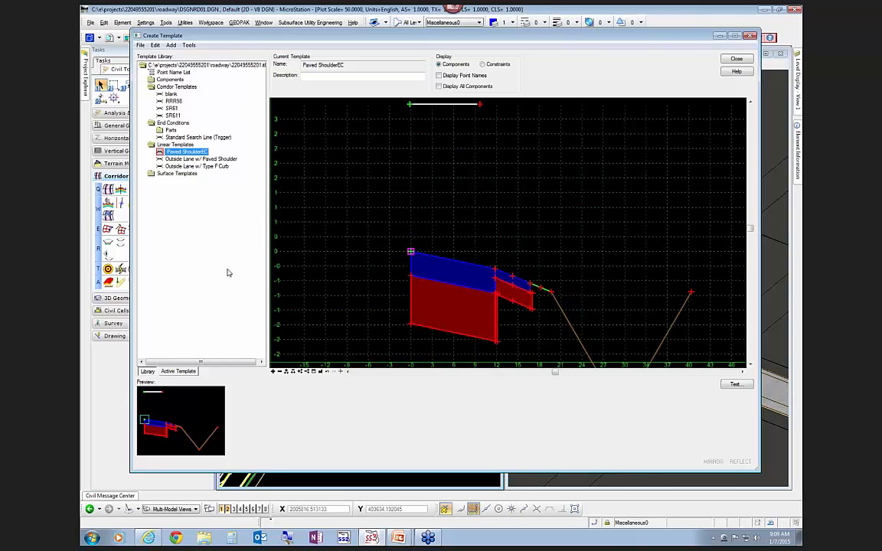
pyautogui.click(190, 373)
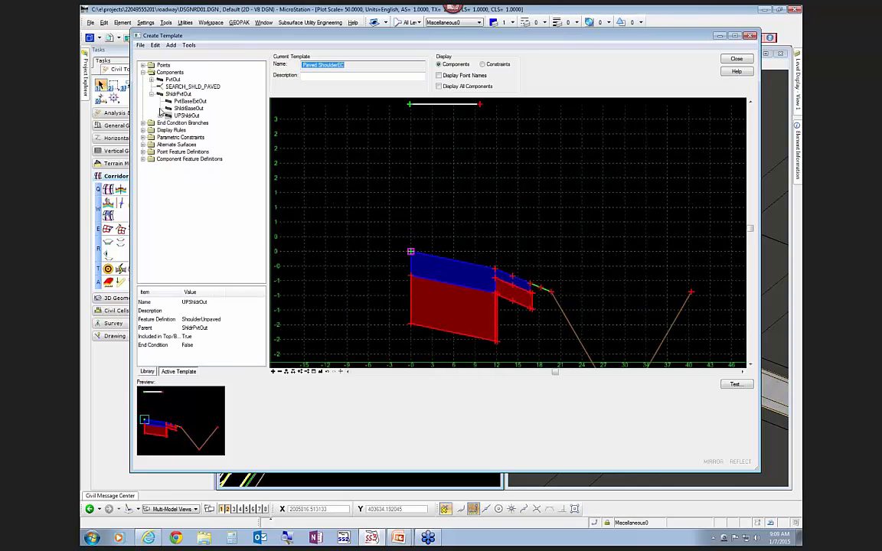
pyautogui.click(151, 93)
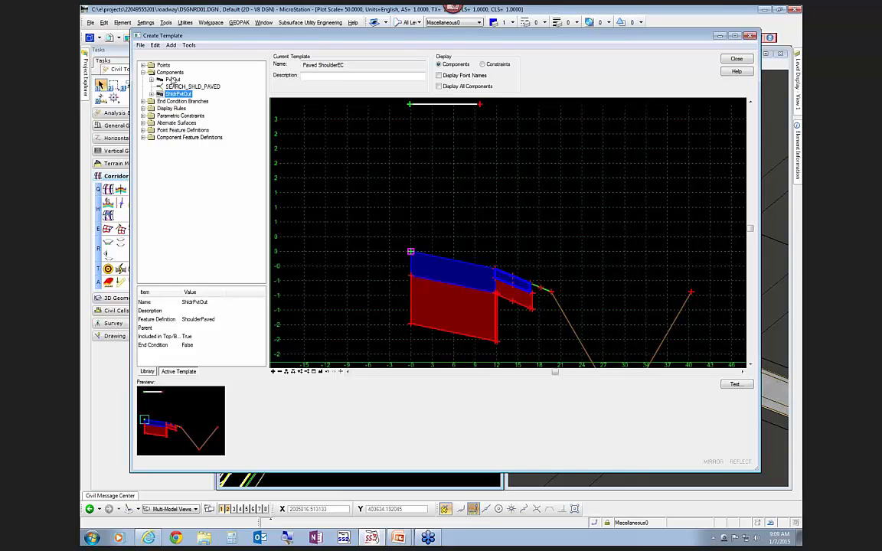
# Delete the outside lane's pavement and base components from the Paved ShoulderEC template, keeping the shoulder components
pyautogui.rightClick(456, 236)
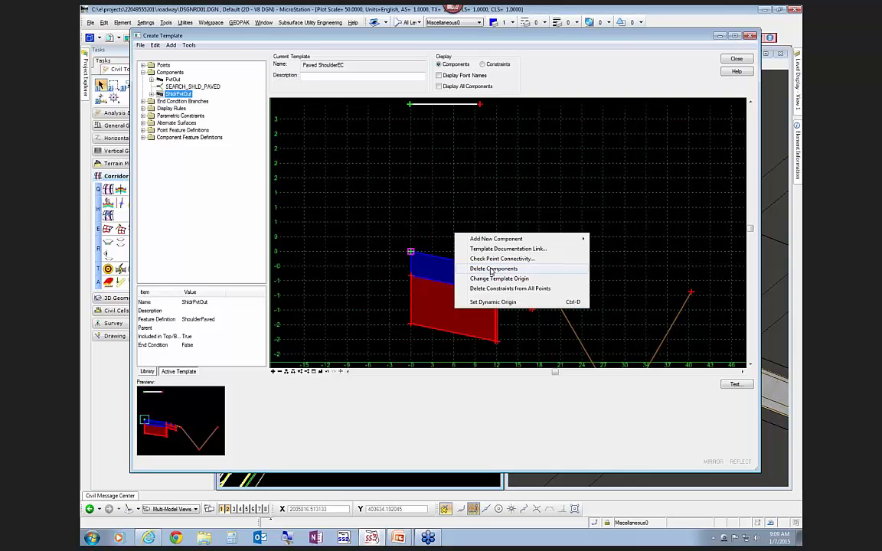
pyautogui.click(441, 223)
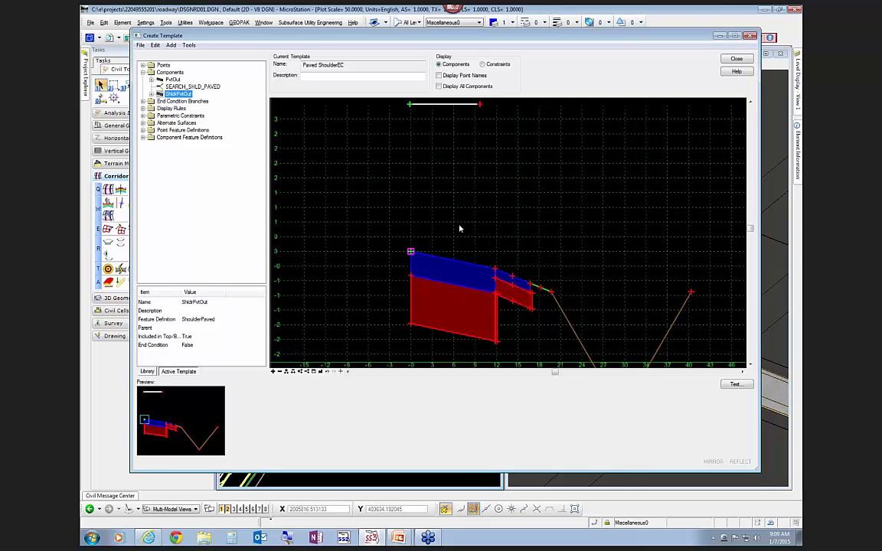
pyautogui.rightClick(460, 228)
pyautogui.click(494, 258)
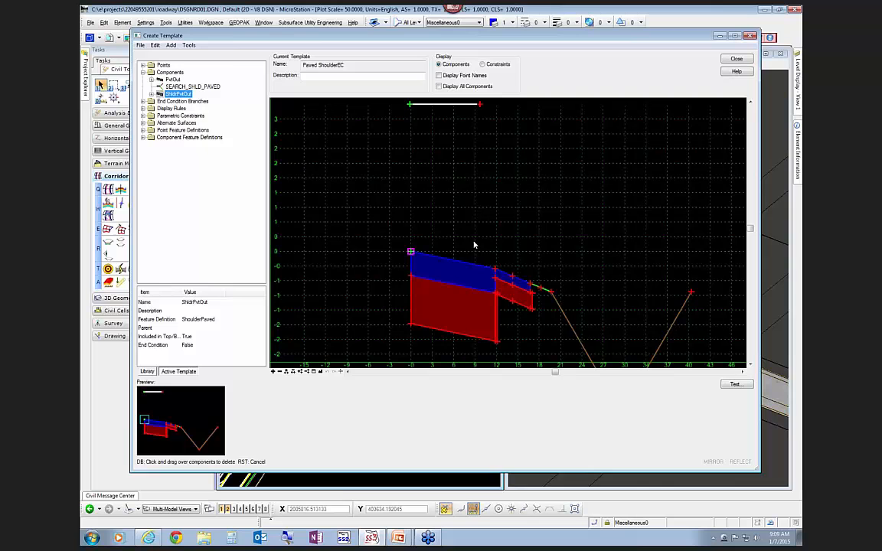
pyautogui.click(451, 335)
# Move the template origin to the edge of pavement point PVT_EOP_OUT
pyautogui.rightClick(497, 274)
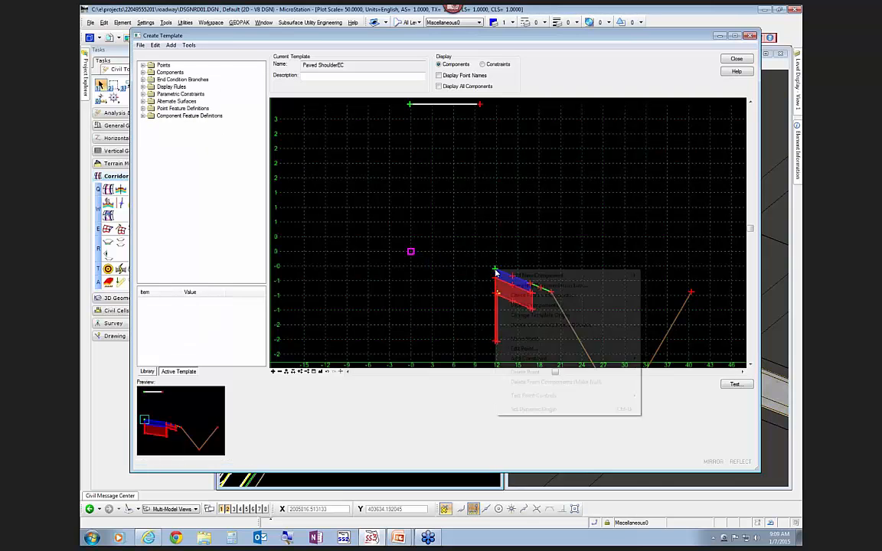
pyautogui.click(534, 315)
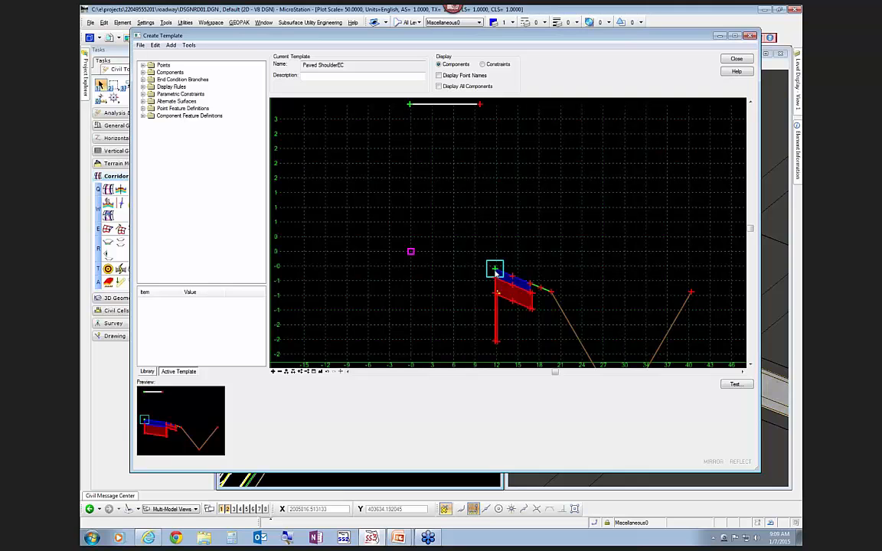
pyautogui.moveTo(494, 273)
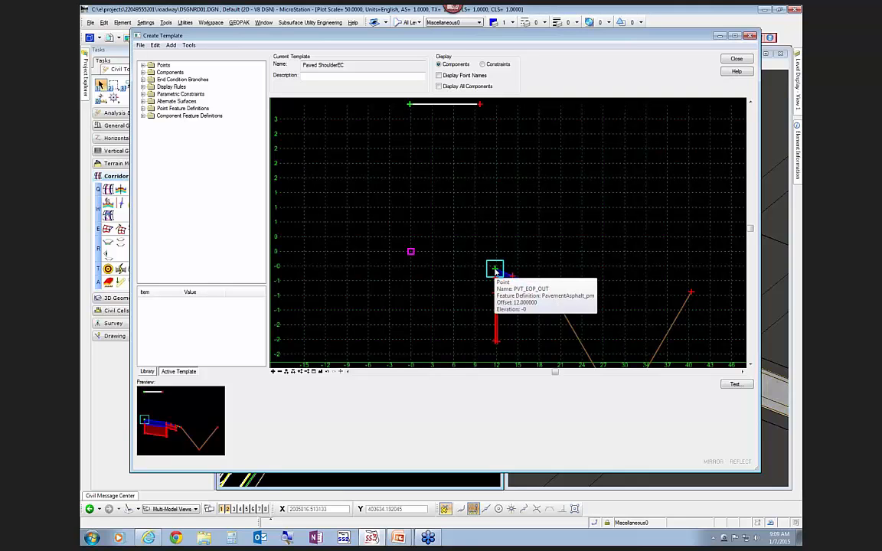
pyautogui.rightClick(495, 271)
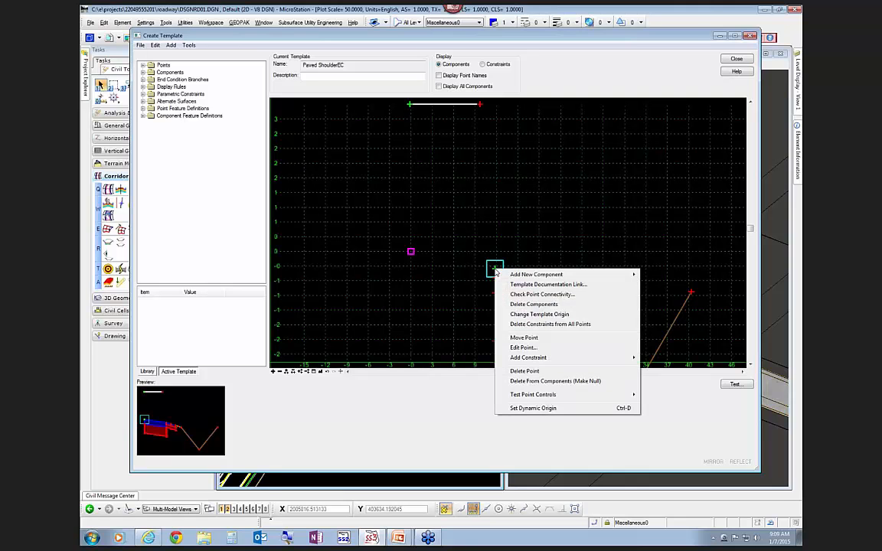
pyautogui.click(523, 315)
pyautogui.scroll(-2, 548, 318)
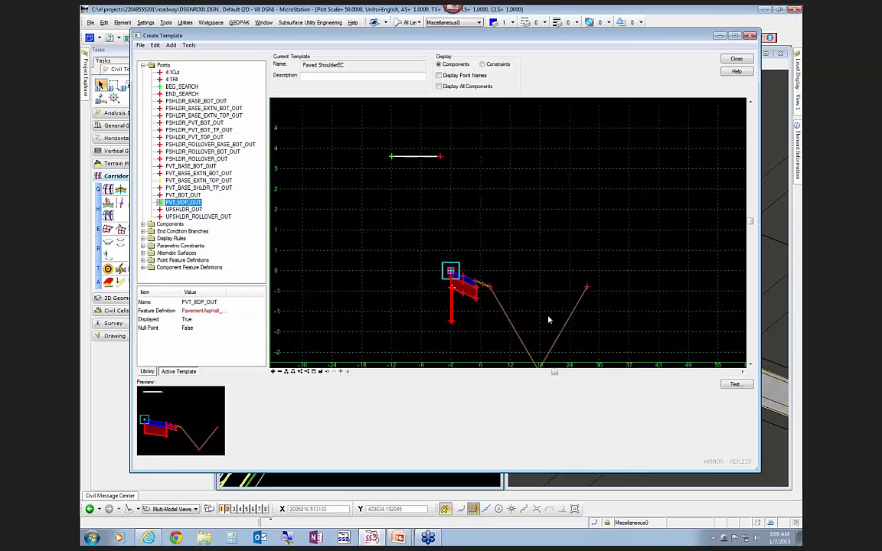
# Fully constrain the search component's start point BEG_SEARCH to PVT_EOP_OUT with horizontal offset 0 and vertical offset 3
pyautogui.rightClick(438, 207)
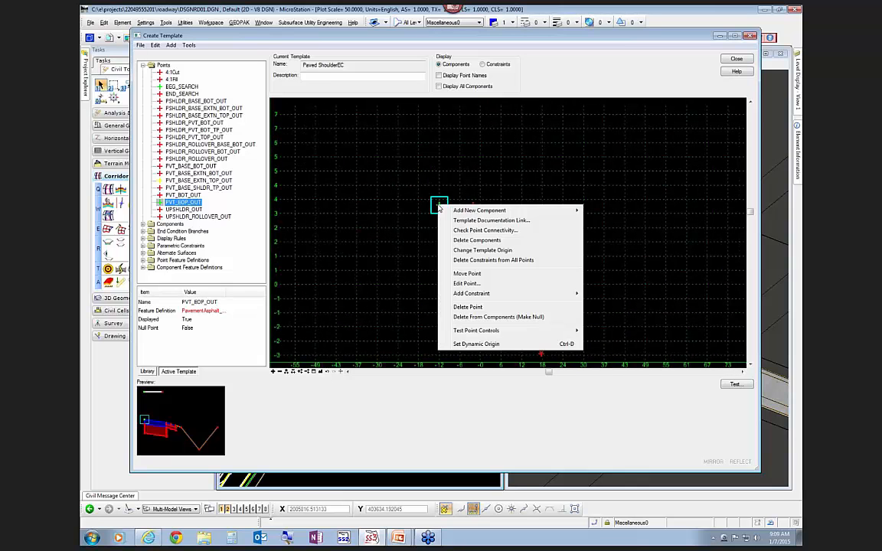
pyautogui.click(411, 230)
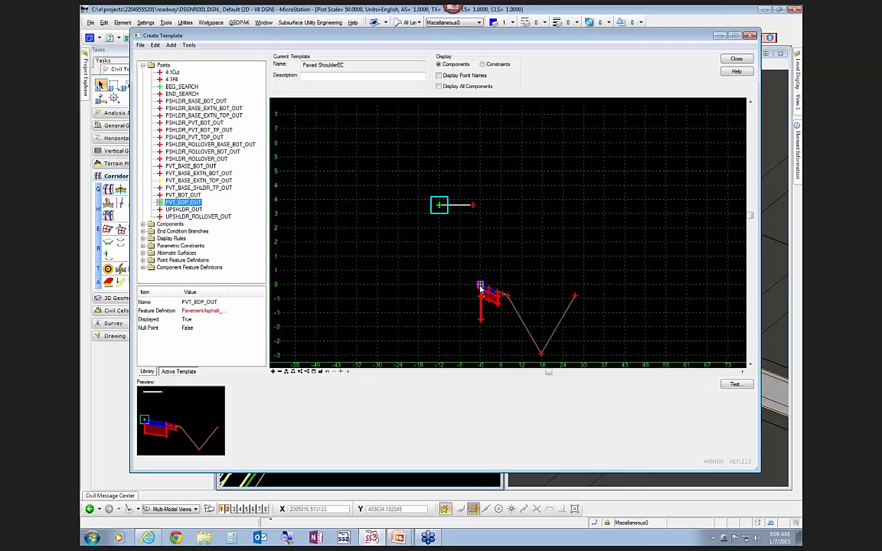
pyautogui.scroll(2, 480, 285)
pyautogui.moveTo(481, 287)
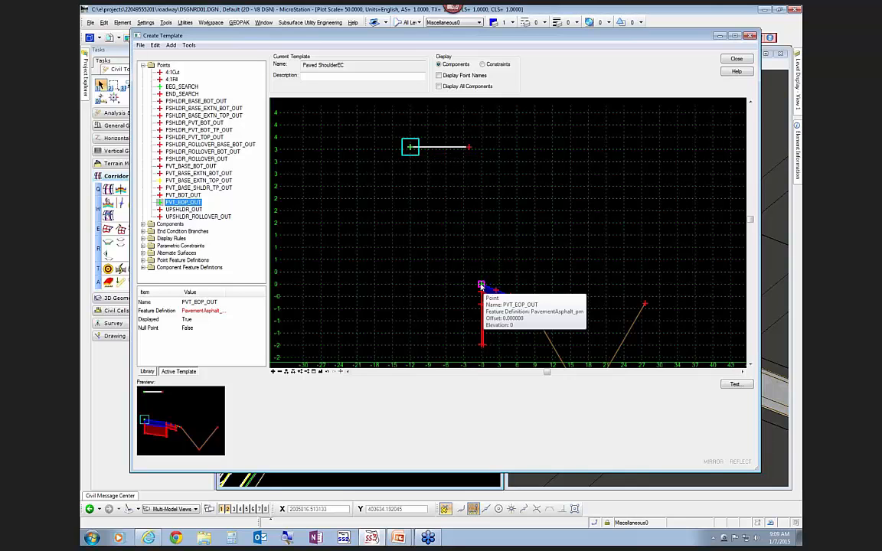
pyautogui.rightClick(409, 147)
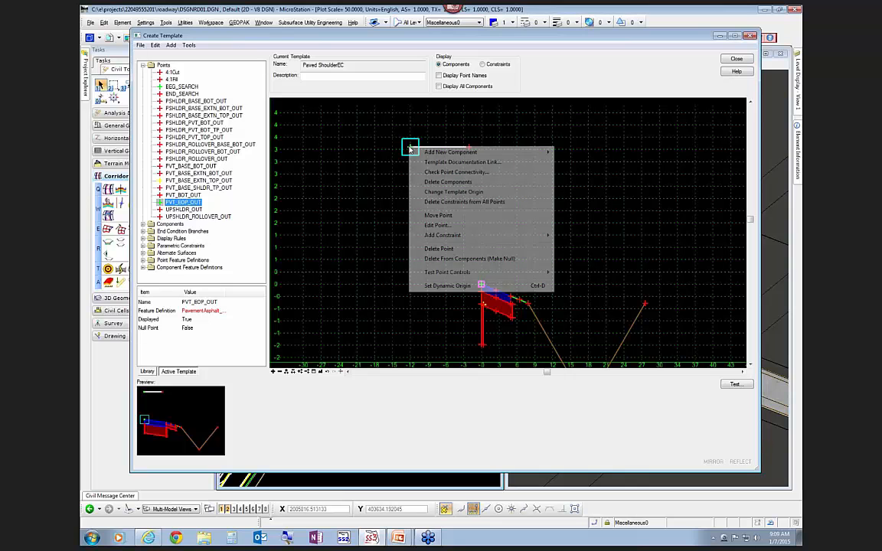
pyautogui.moveTo(433, 236)
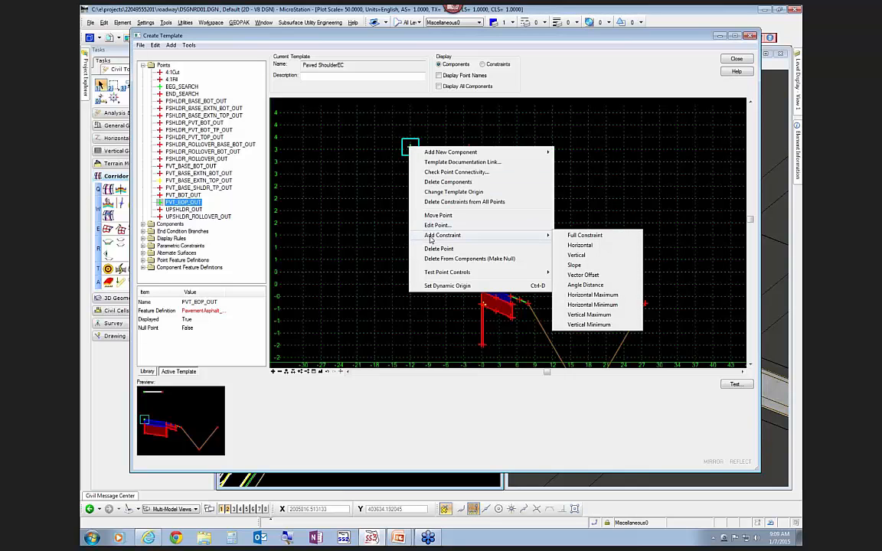
pyautogui.click(601, 239)
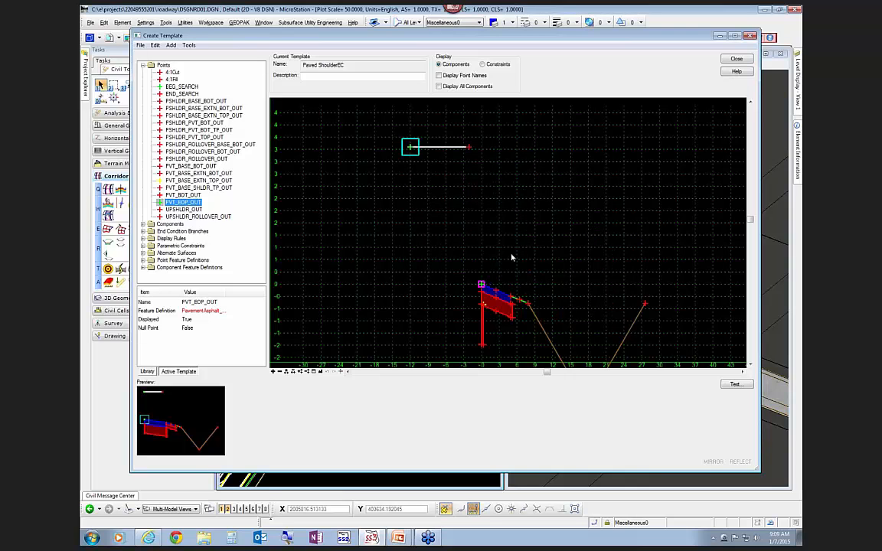
pyautogui.click(481, 286)
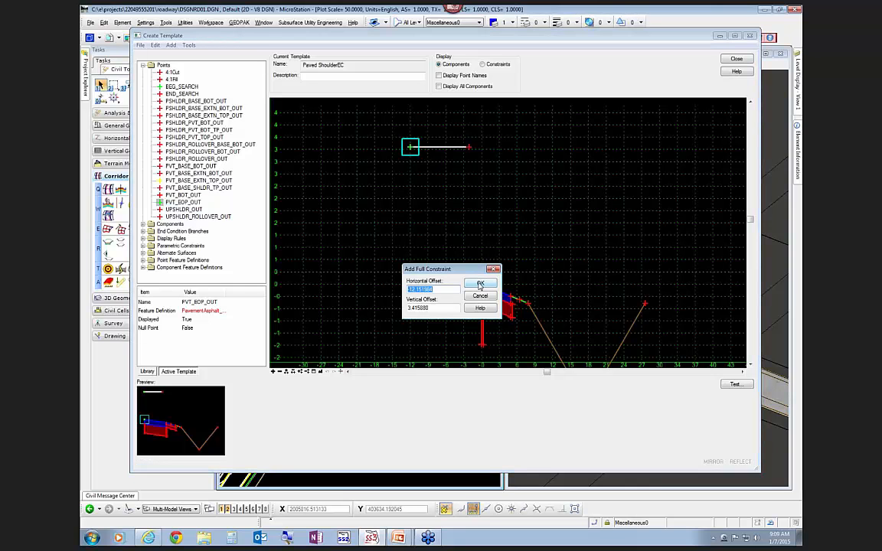
pyautogui.write('0')
pyautogui.press('Tab')
pyautogui.write('3')
pyautogui.press('Tab')
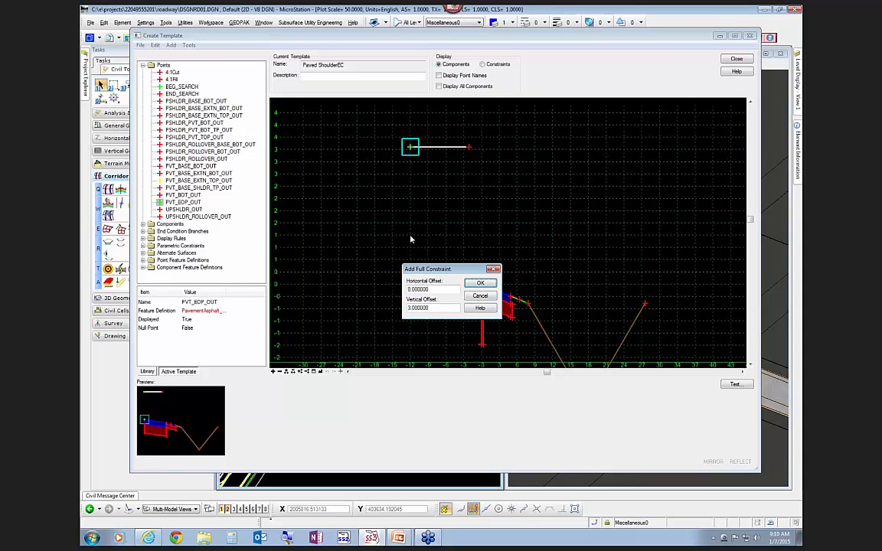
pyautogui.click(478, 283)
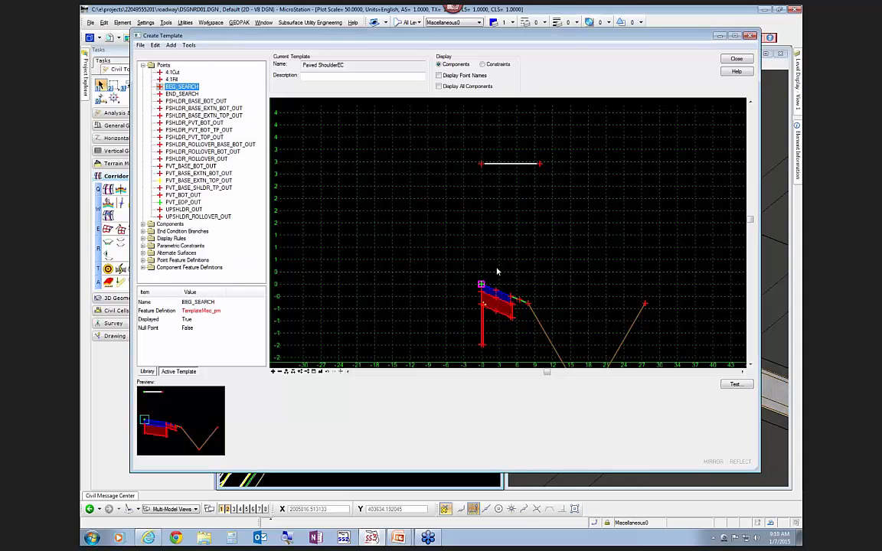
# Make SEARCH_SHLD_PAVED the parent component of the paved shoulder ShldrPvtOut and apply it
pyautogui.scroll(-1, 490, 207)
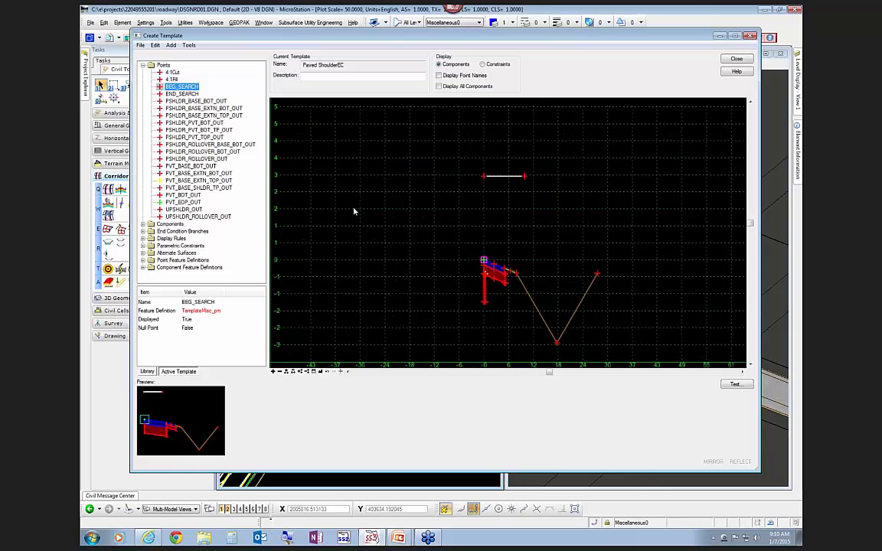
pyautogui.scroll(1, 366, 217)
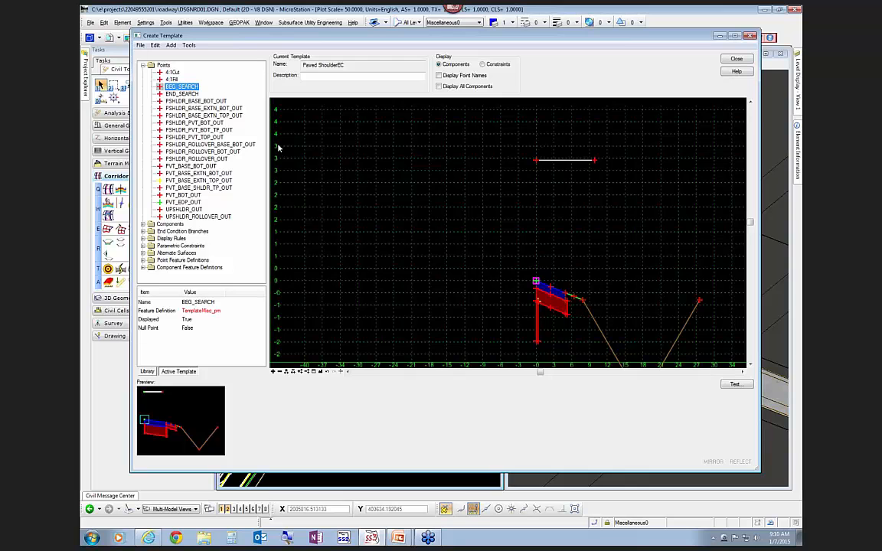
pyautogui.scroll(-2, 395, 196)
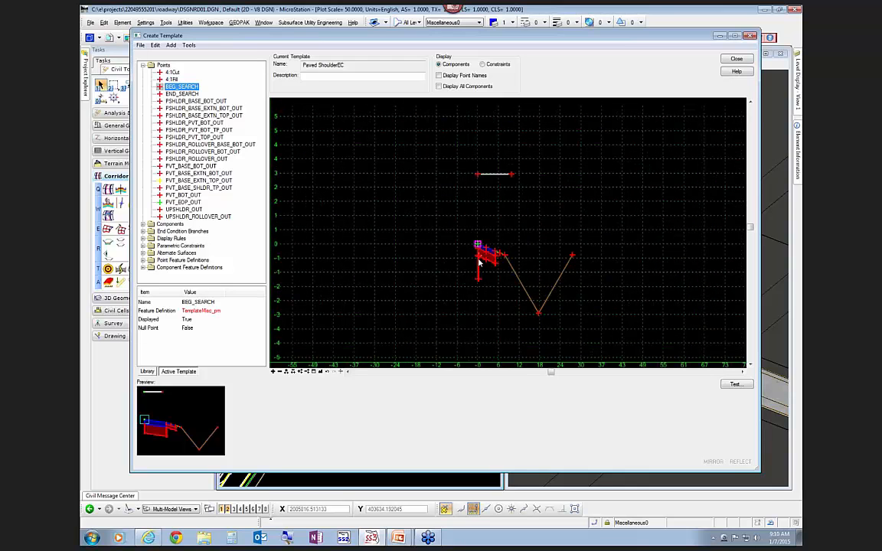
pyautogui.moveTo(479, 263)
pyautogui.click(143, 225)
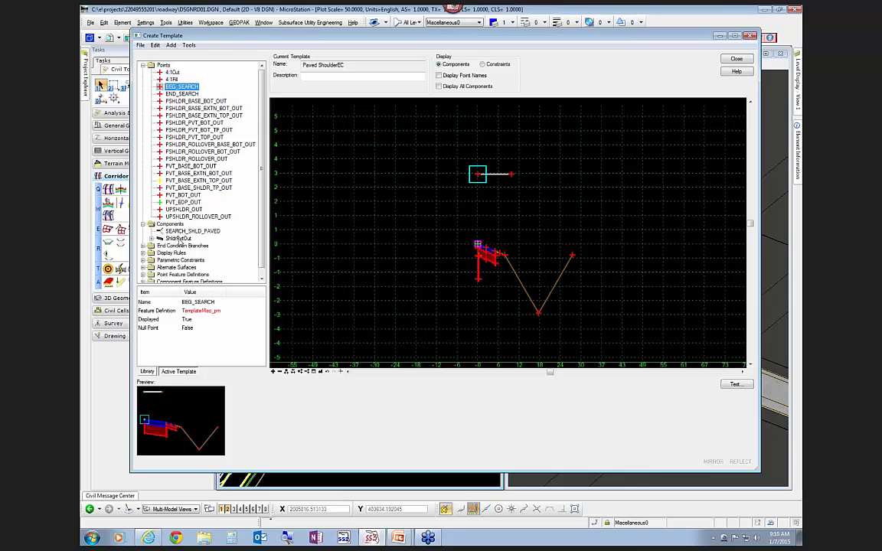
pyautogui.doubleClick(177, 238)
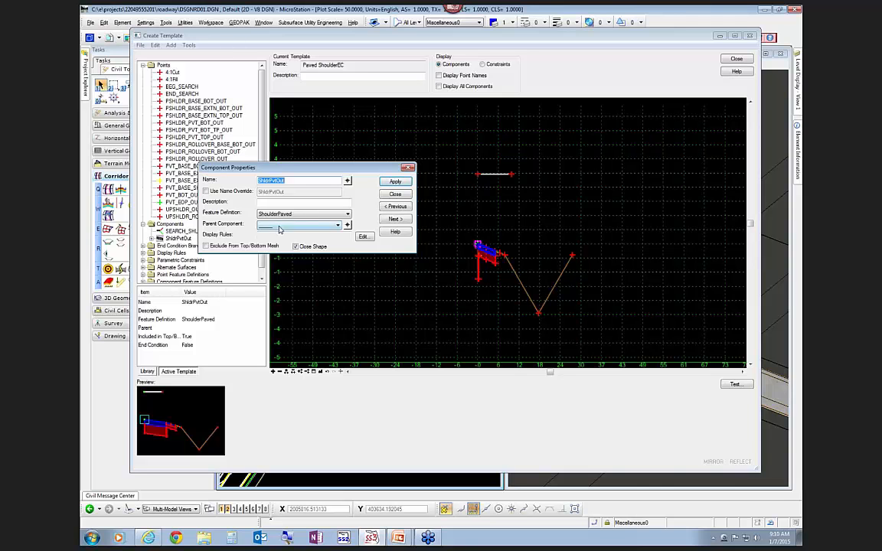
pyautogui.click(347, 226)
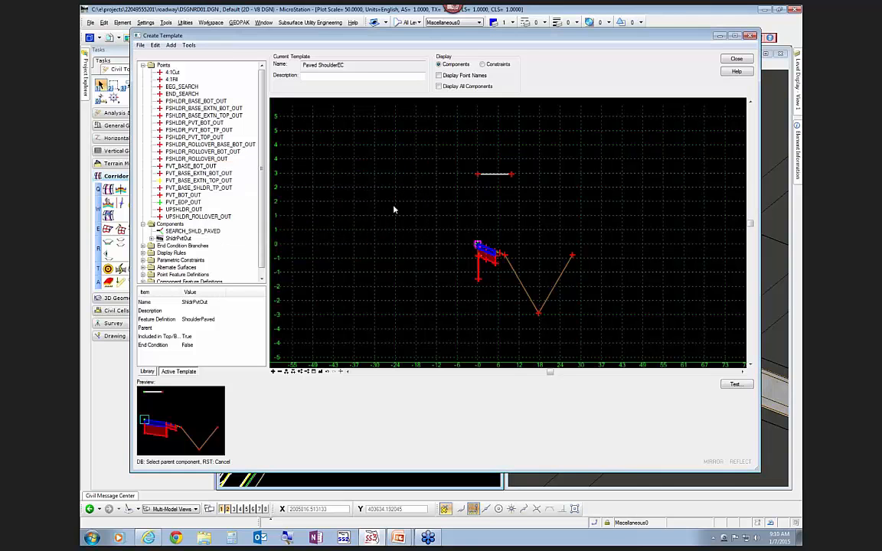
pyautogui.click(499, 176)
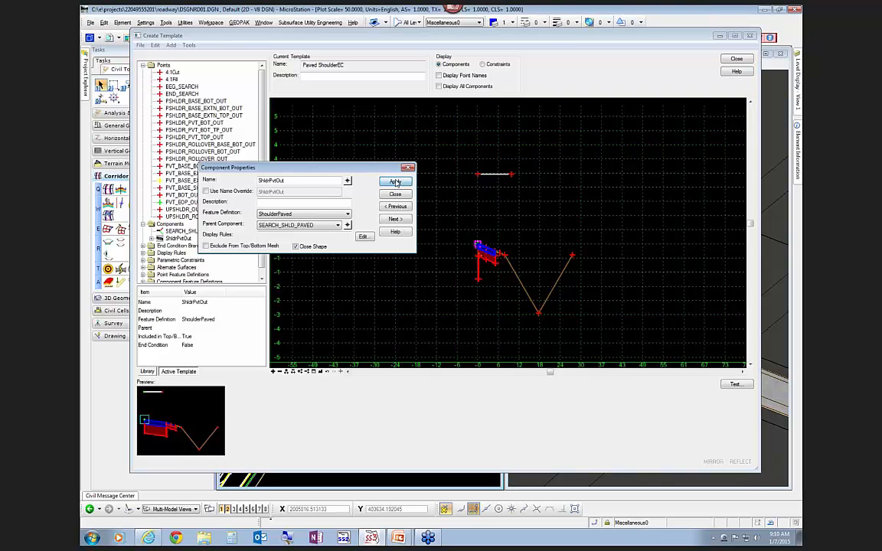
pyautogui.click(395, 182)
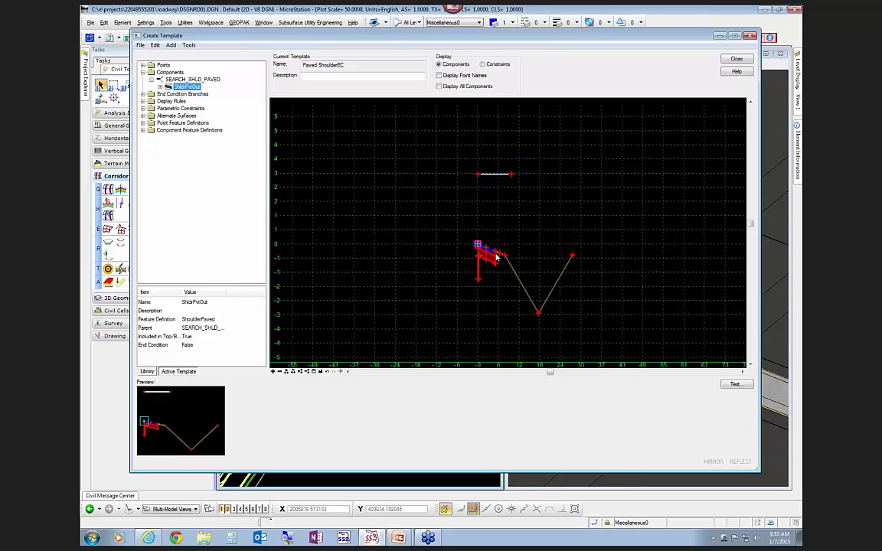
# Test the template's end conditions by drawing the ShoulderPaved target and the <Active> terrain model target
pyautogui.click(731, 386)
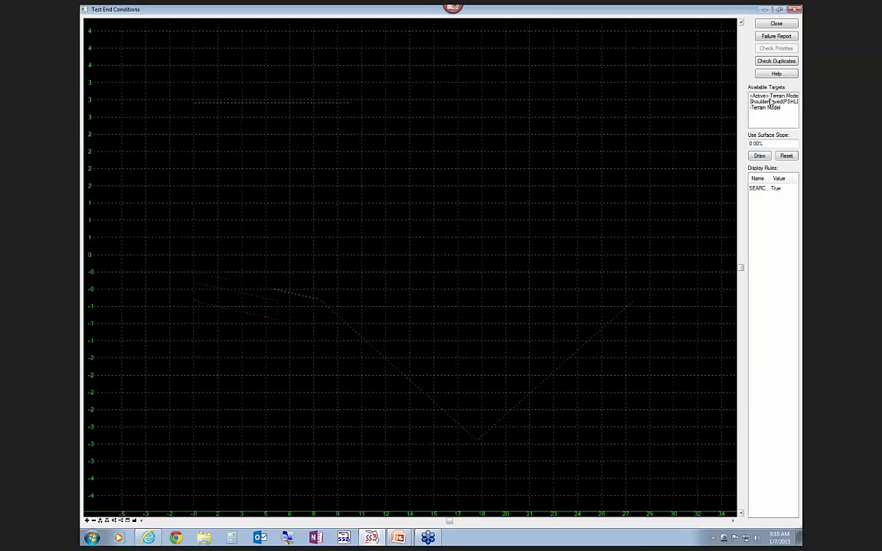
pyautogui.click(770, 101)
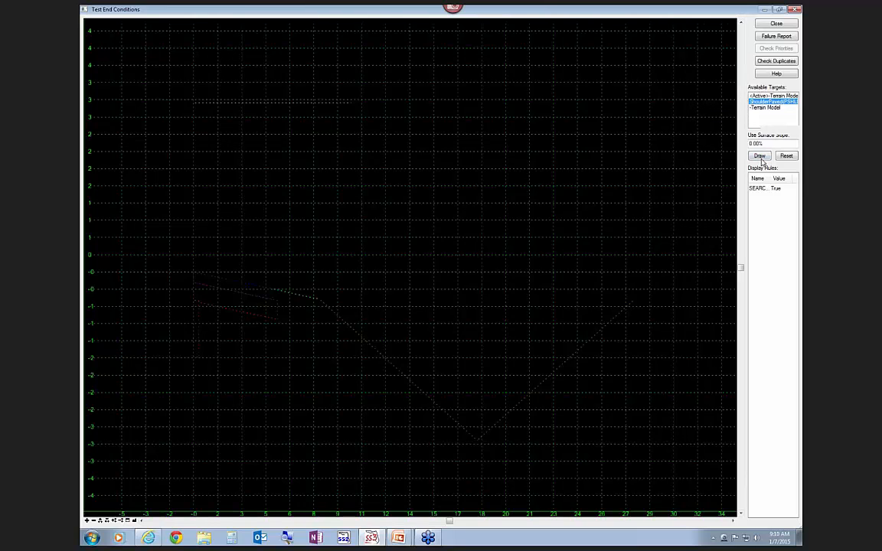
pyautogui.click(759, 156)
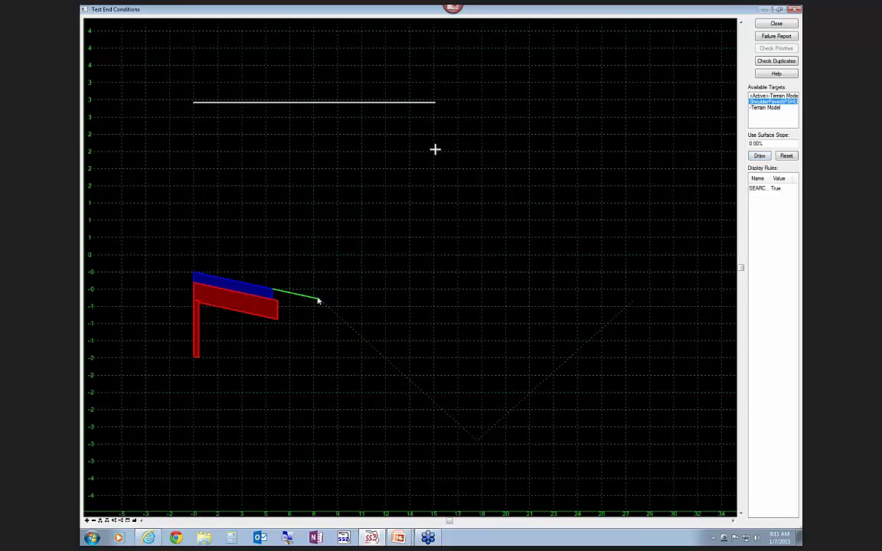
pyautogui.click(772, 96)
pyautogui.click(760, 157)
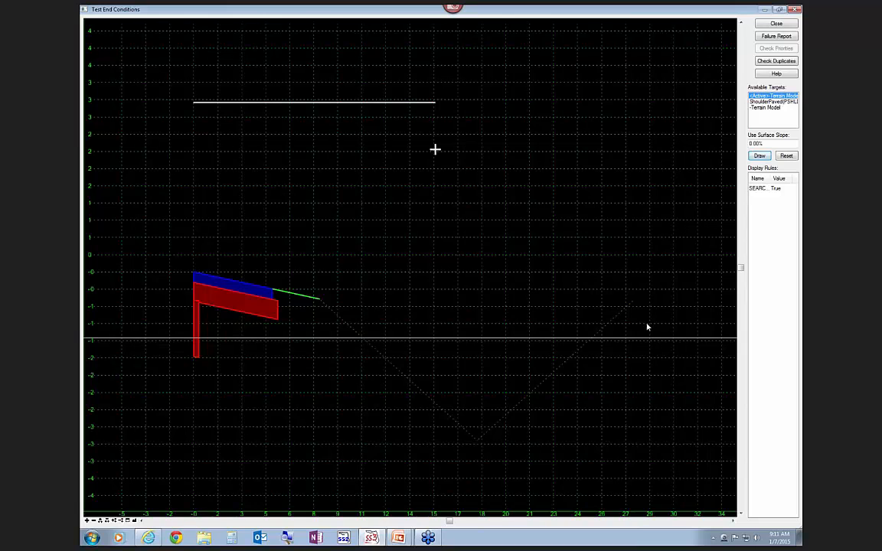
pyautogui.click(769, 25)
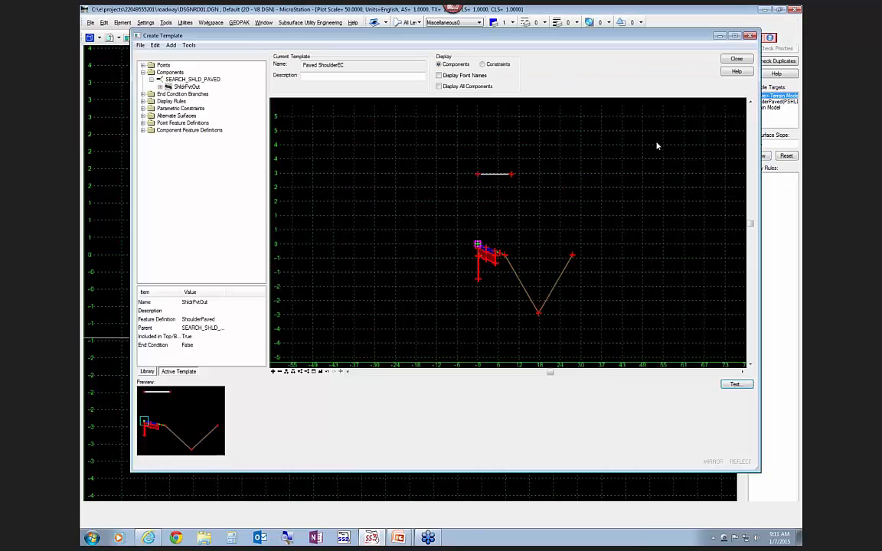
# Set the 4:1Cut point's surface projection to Any Direction with <Active> as the surface, and apply it
pyautogui.doubleClick(573, 259)
pyautogui.click(261, 291)
pyautogui.click(260, 296)
pyautogui.click(298, 312)
pyautogui.click(250, 320)
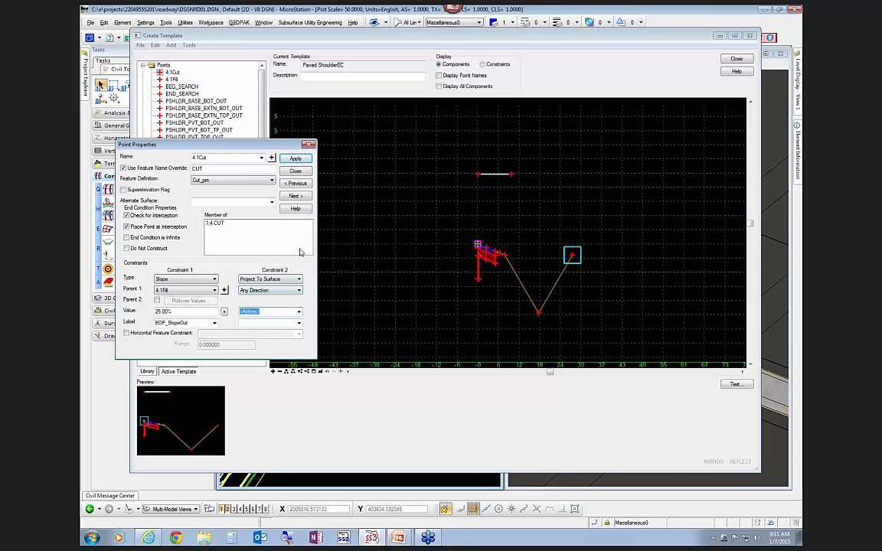
pyautogui.click(297, 160)
pyautogui.click(294, 170)
# Retest the end conditions with the ShoulderPaved target and the <Active> terrain model to check the ditch slopes
pyautogui.click(733, 384)
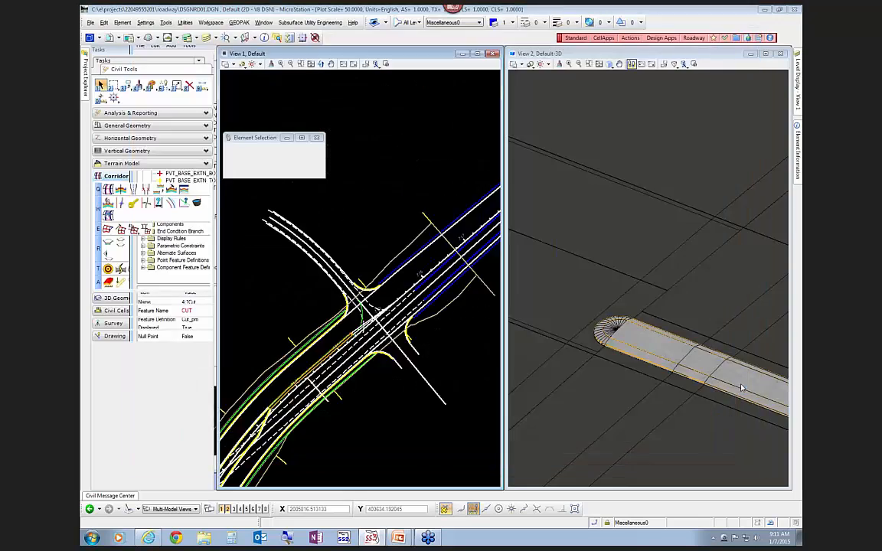
pyautogui.click(766, 102)
pyautogui.click(759, 155)
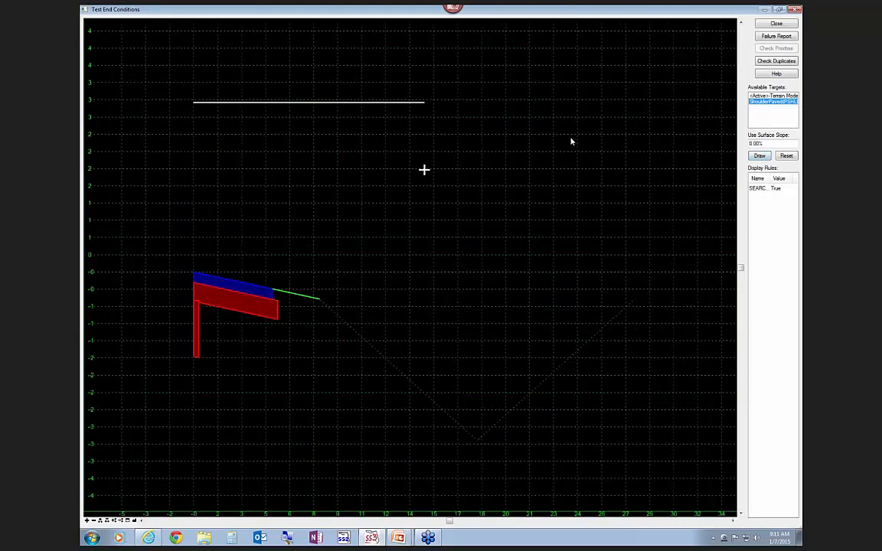
pyautogui.click(769, 96)
pyautogui.click(758, 155)
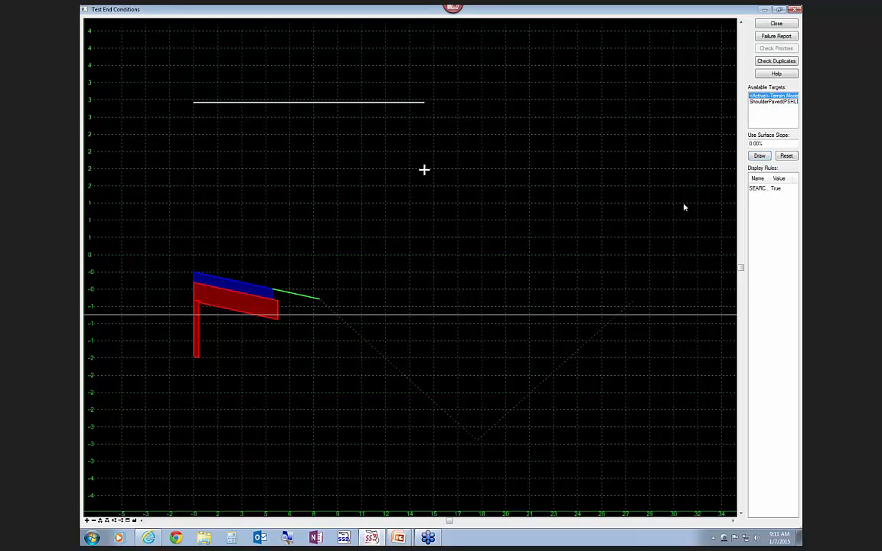
pyautogui.click(776, 24)
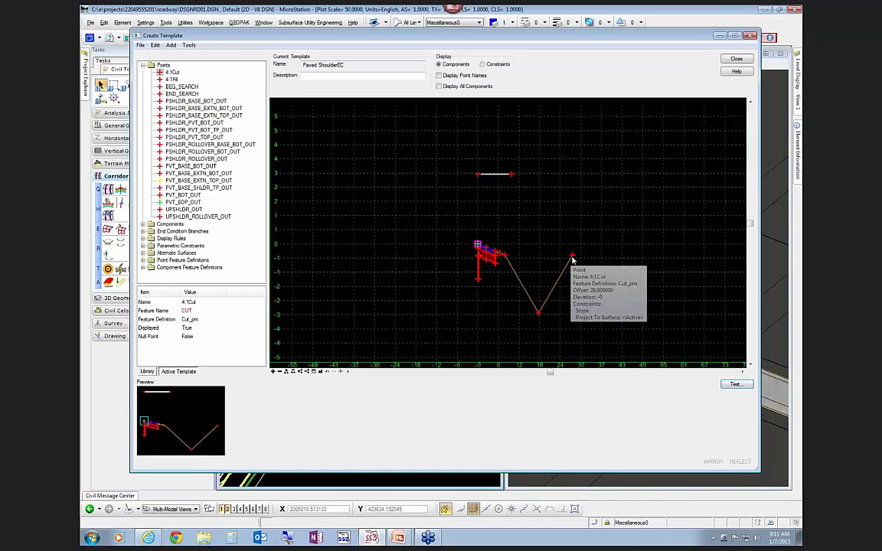
# Change the 4:1Cut point's second constraint to Horizontal with UPSHLDR_OUT as its parent, and apply it
pyautogui.doubleClick(572, 258)
pyautogui.click(267, 279)
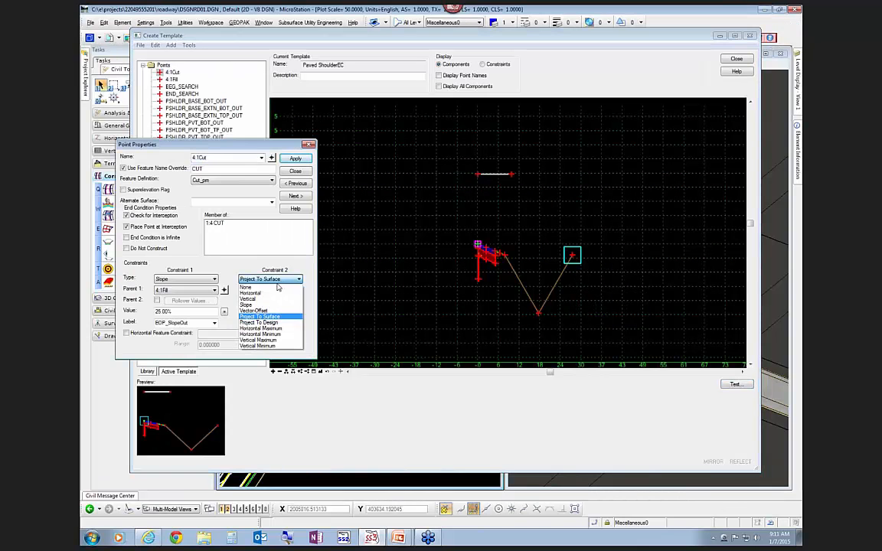
pyautogui.click(270, 295)
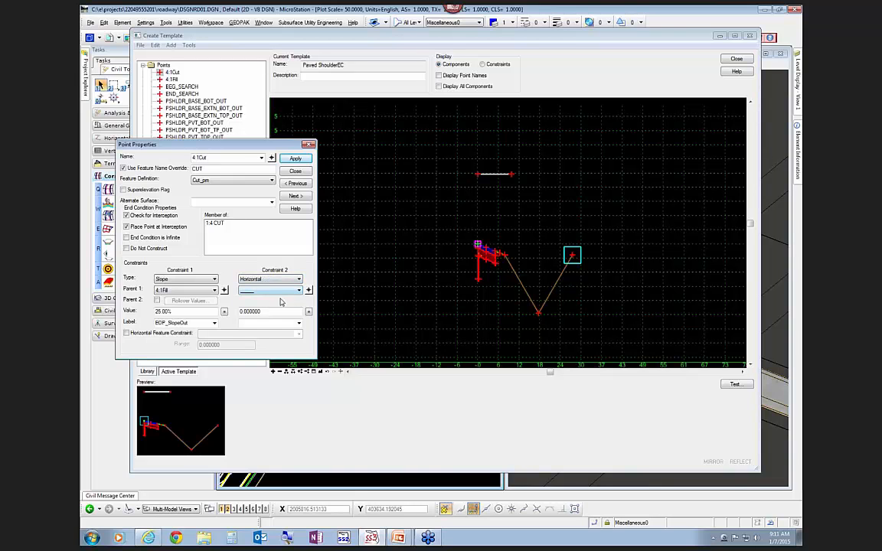
pyautogui.click(449, 278)
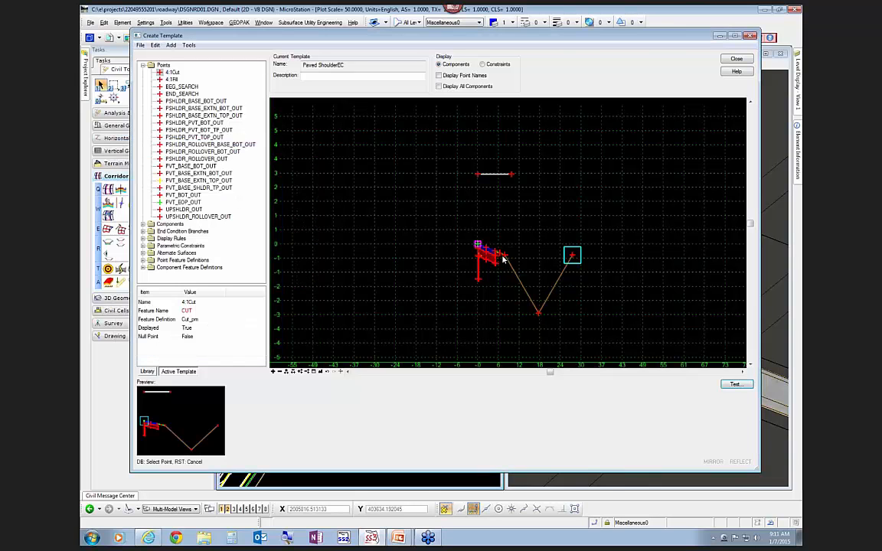
pyautogui.click(505, 257)
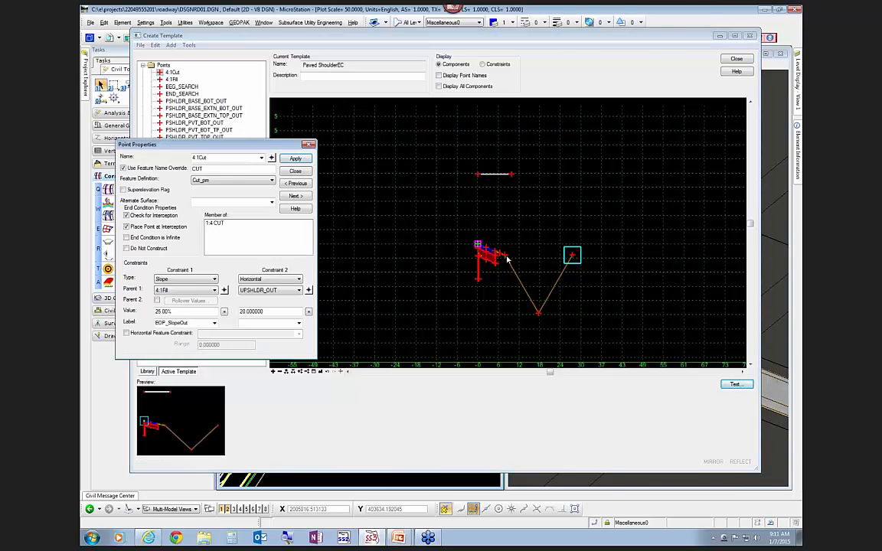
pyautogui.click(291, 173)
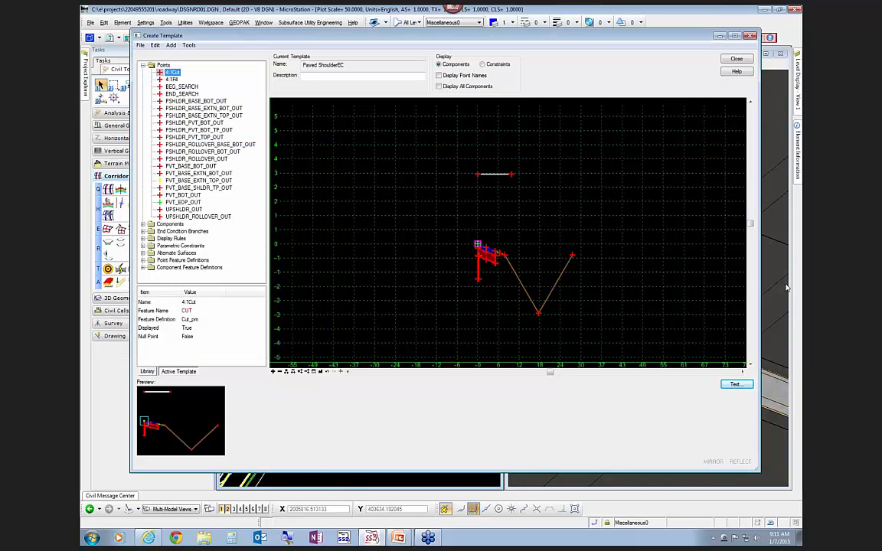
# Test the template's end conditions against the ShoulderPaved target
pyautogui.click(735, 385)
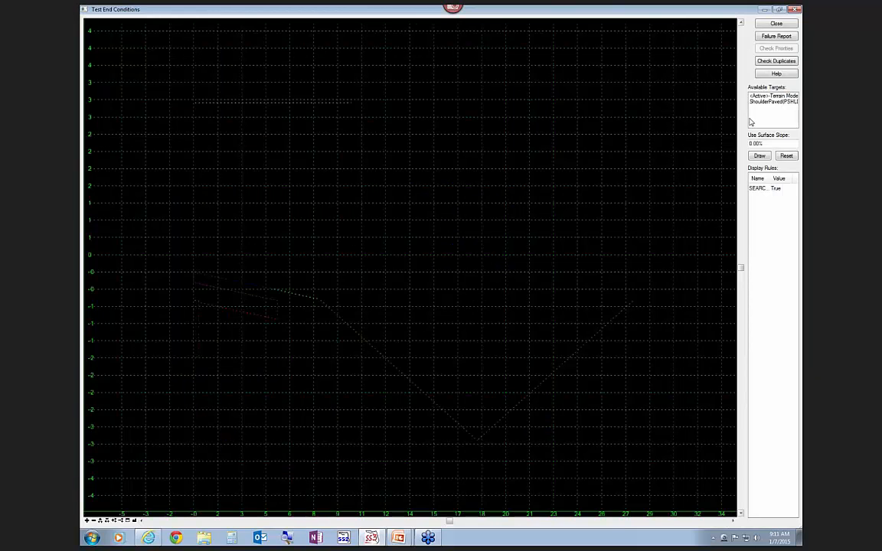
pyautogui.click(766, 101)
pyautogui.click(759, 157)
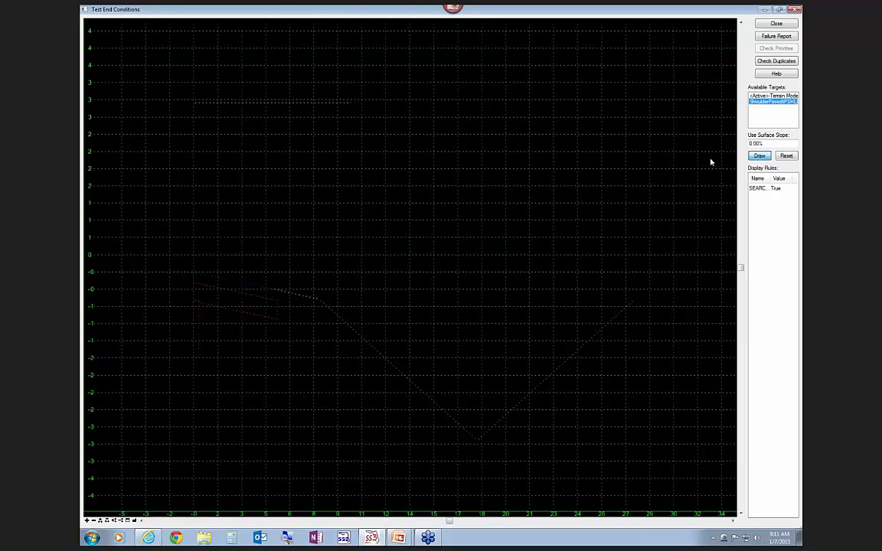
pyautogui.click(776, 23)
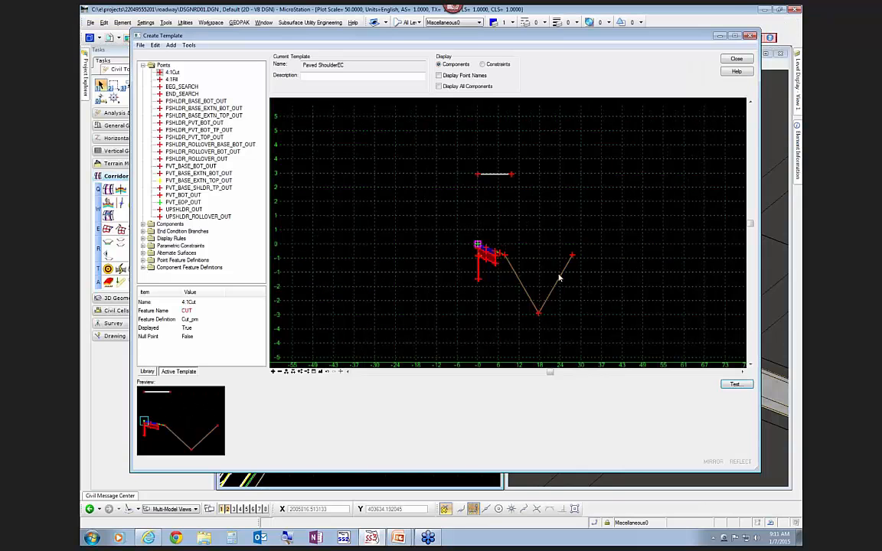
# Turn off Check for Interception on the 4:1Fill, UPSHLDR_OUT and 4:1Cut points, applying each change
pyautogui.doubleClick(538, 314)
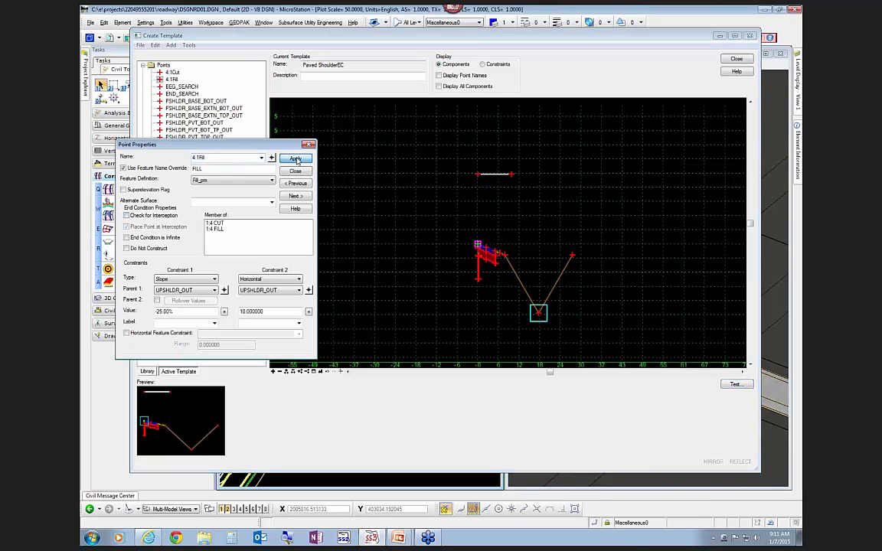
pyautogui.press('Return')
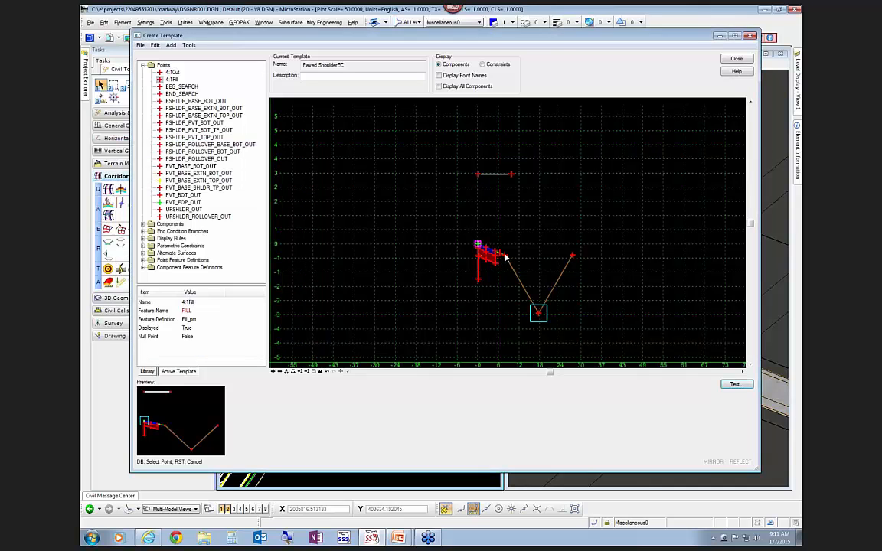
pyautogui.doubleClick(504, 256)
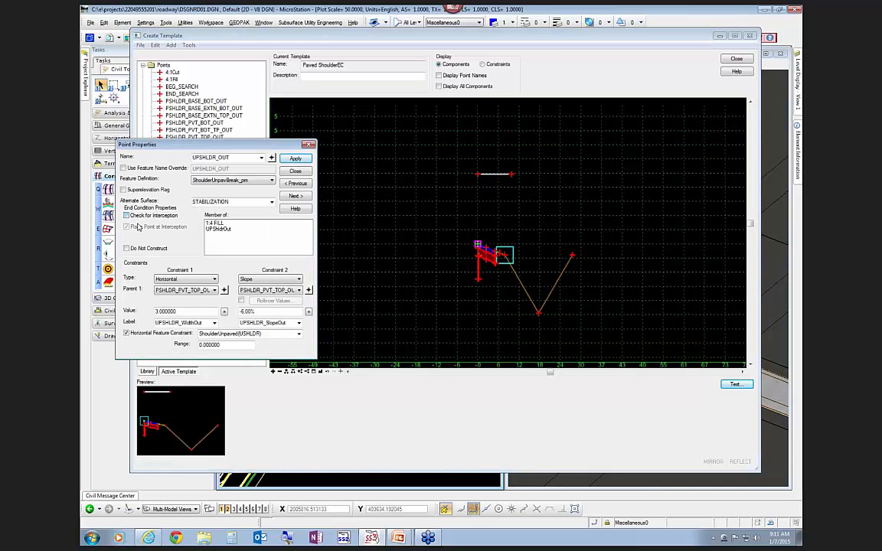
pyautogui.press('Return')
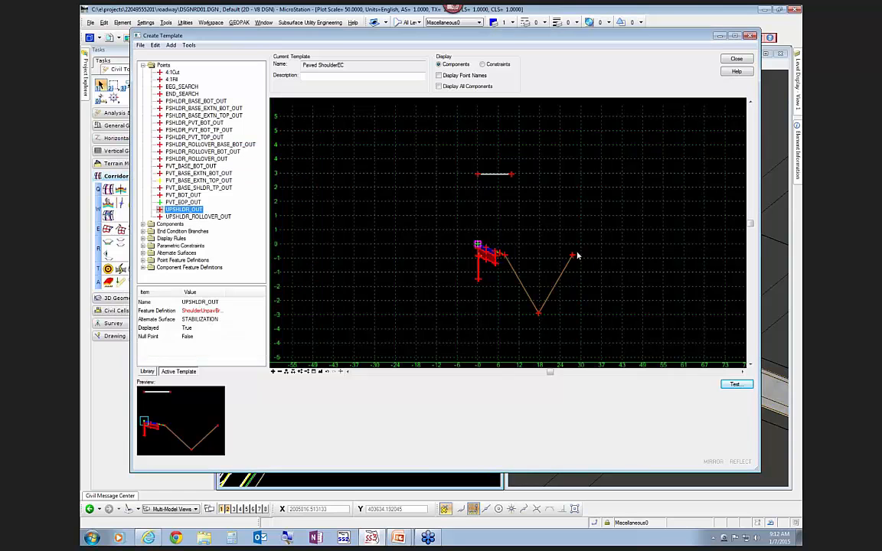
pyautogui.doubleClick(572, 255)
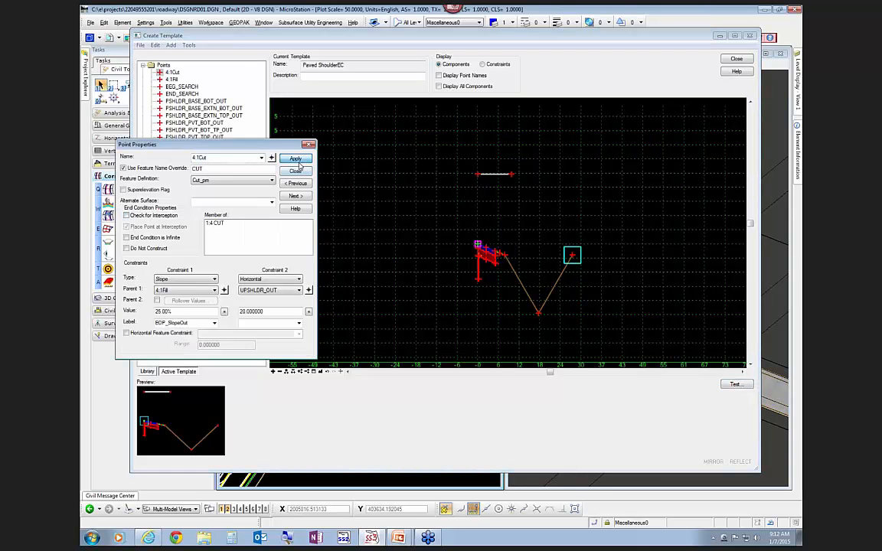
pyautogui.click(298, 171)
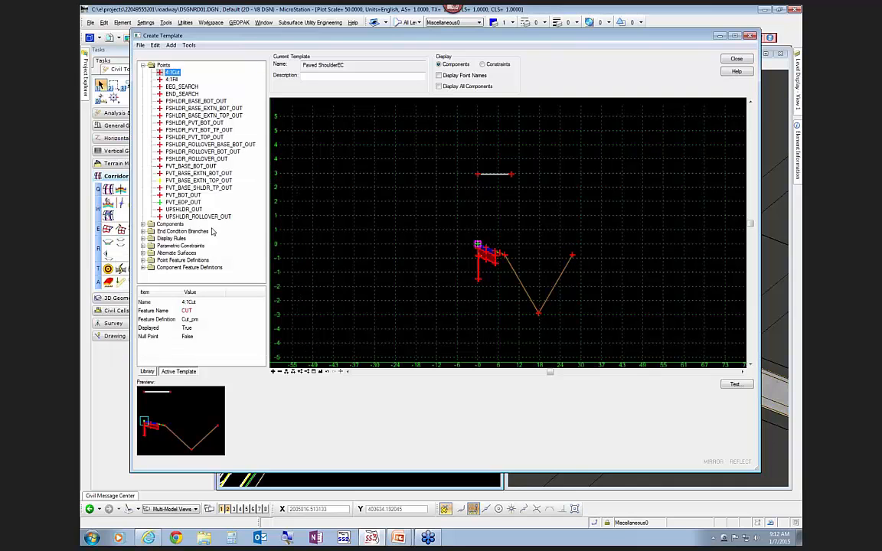
# Retest the end conditions with the ShoulderPaved and <Active> terrain model targets, and review the 4:1Cut point's properties
pyautogui.click(147, 371)
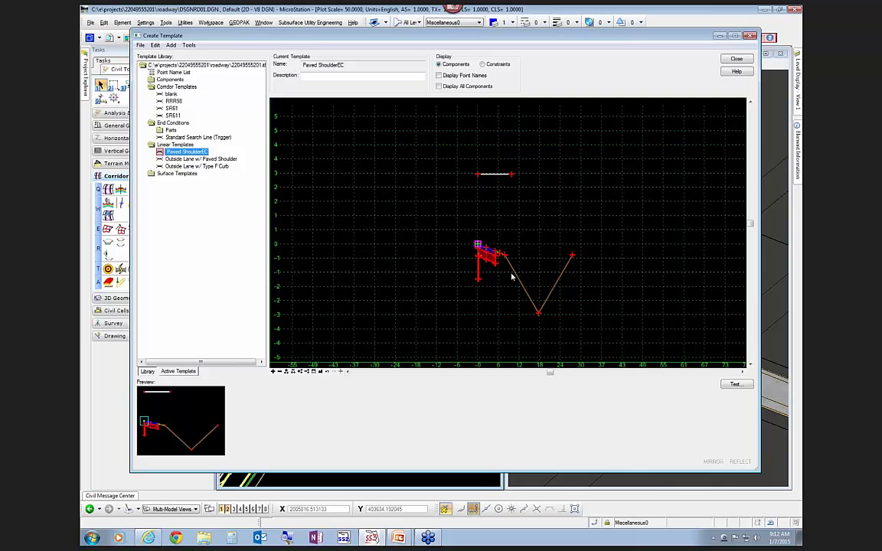
pyautogui.click(734, 383)
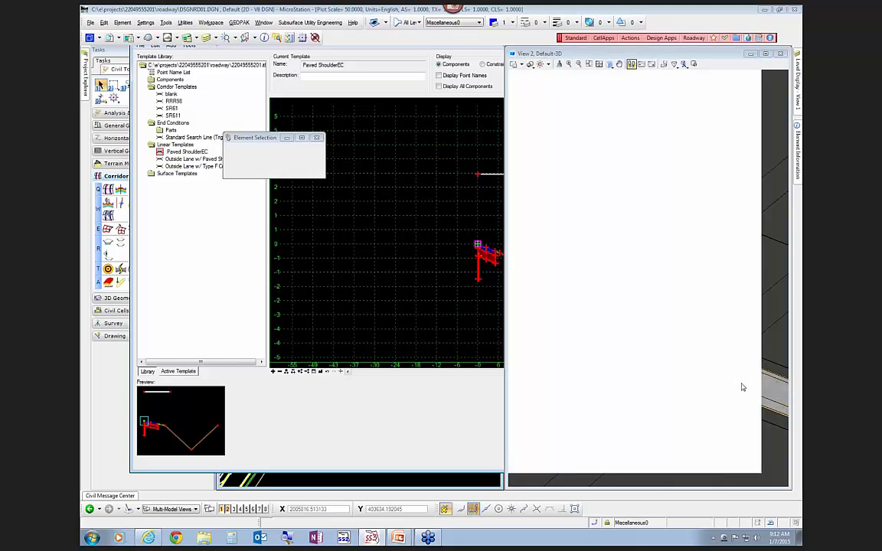
pyautogui.click(764, 101)
pyautogui.click(758, 155)
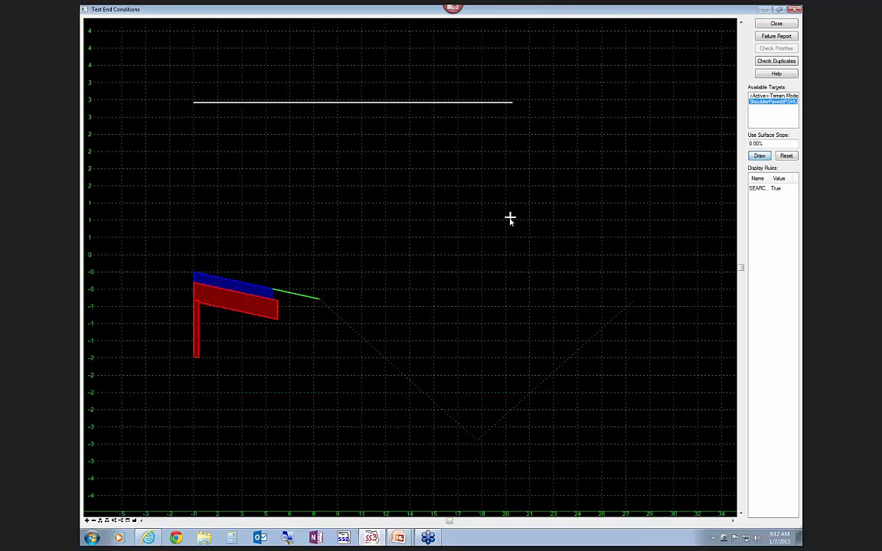
pyautogui.click(762, 96)
pyautogui.click(758, 155)
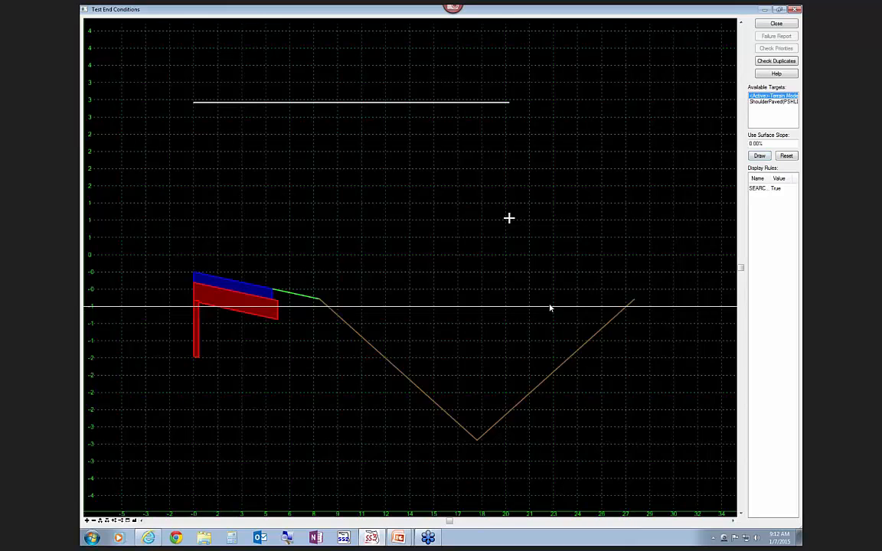
pyautogui.click(776, 23)
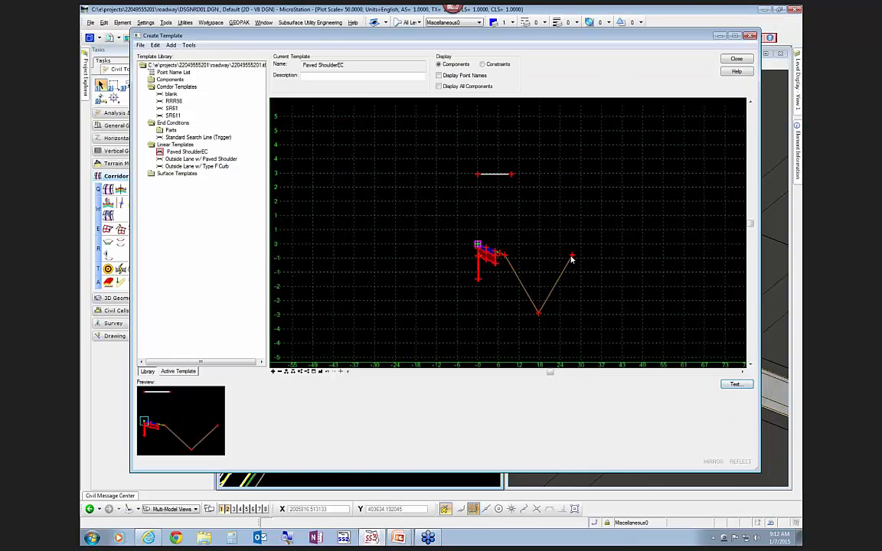
pyautogui.doubleClick(571, 258)
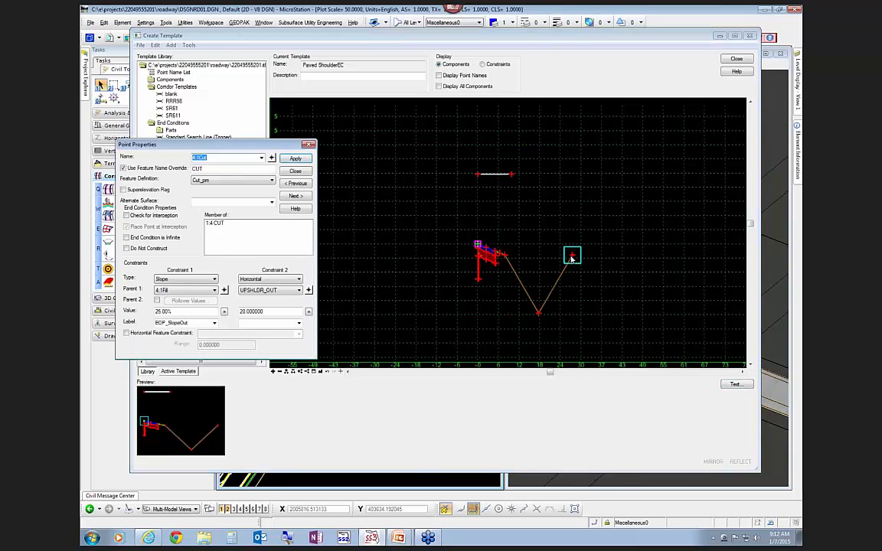
pyautogui.click(297, 172)
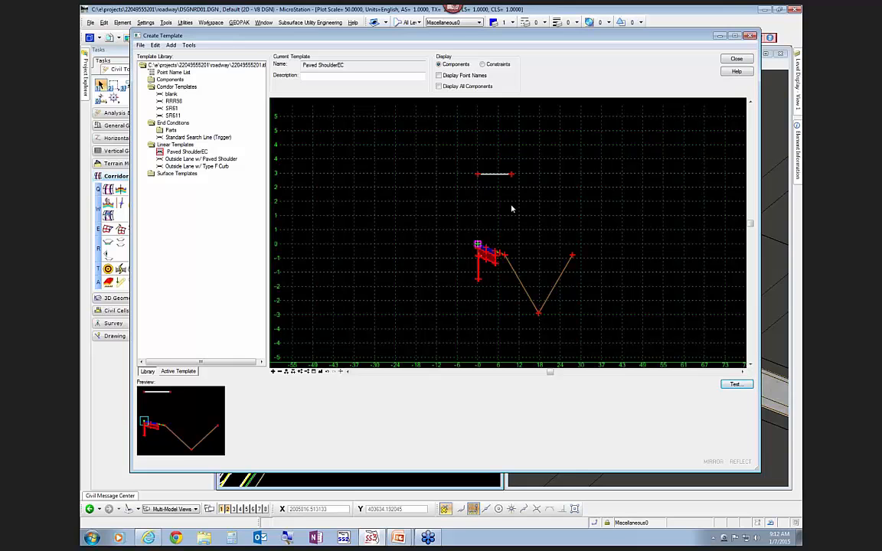
# Open the SR61 corridor template for editing and frame its left side
pyautogui.moveTo(498, 178)
pyautogui.click(170, 109)
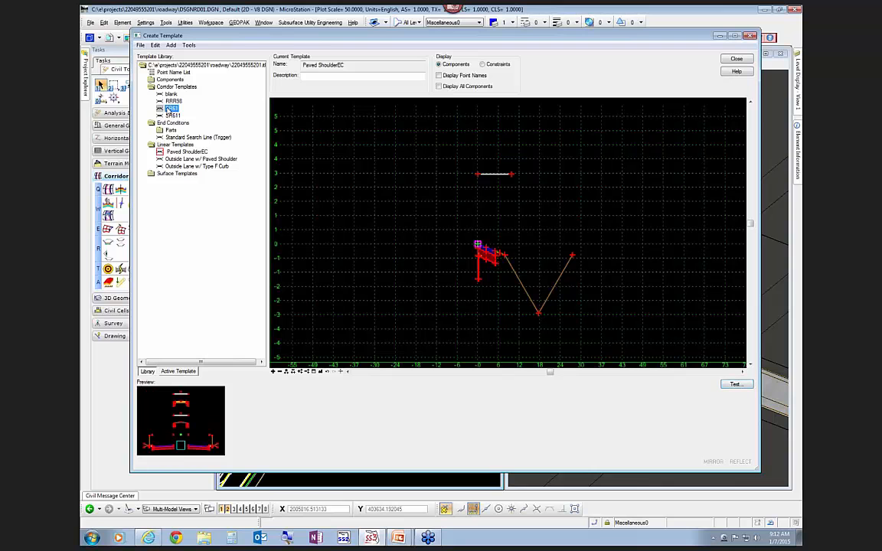
pyautogui.doubleClick(170, 108)
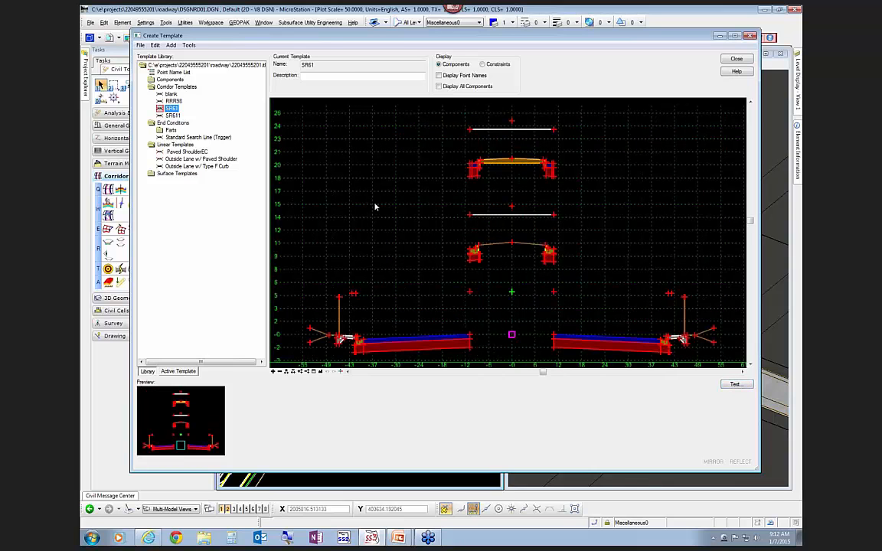
pyautogui.scroll(-1, 462, 248)
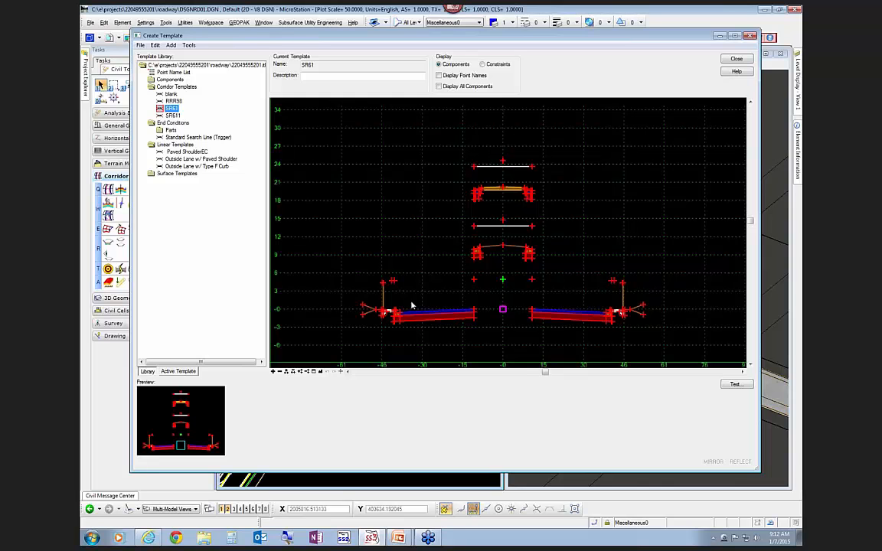
pyautogui.scroll(3, 412, 307)
pyautogui.scroll(-1, 503, 286)
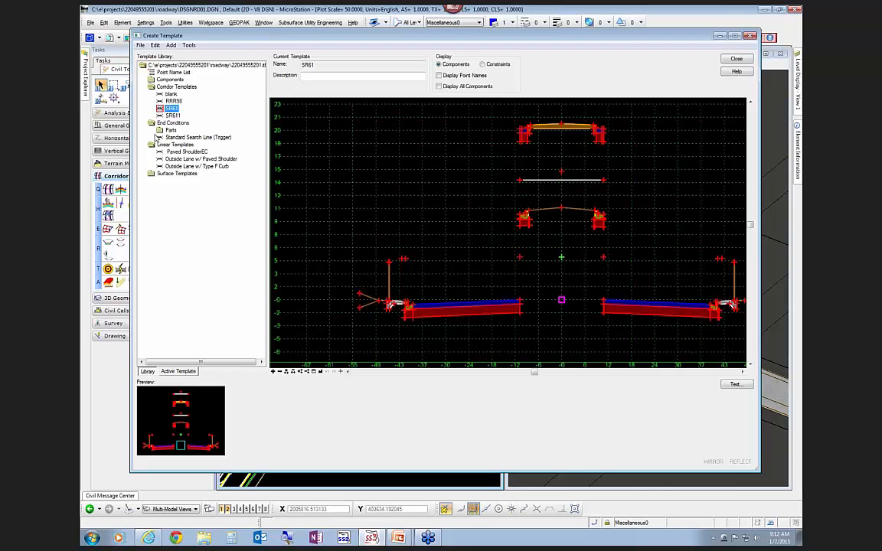
# Insert the Paved ShoulderEC template into SR61, reflected and placed above the left curb
pyautogui.moveTo(180, 152); pyautogui.dragTo(380, 190)
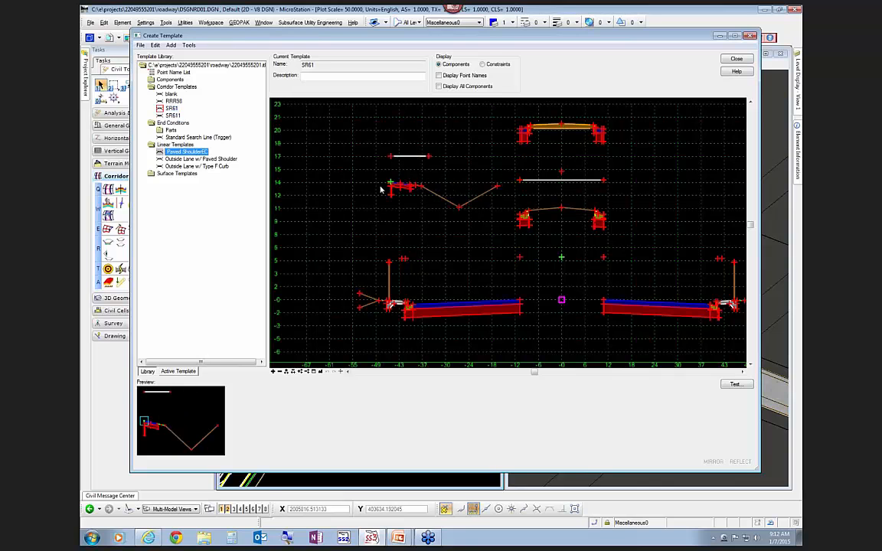
pyautogui.rightClick(381, 190)
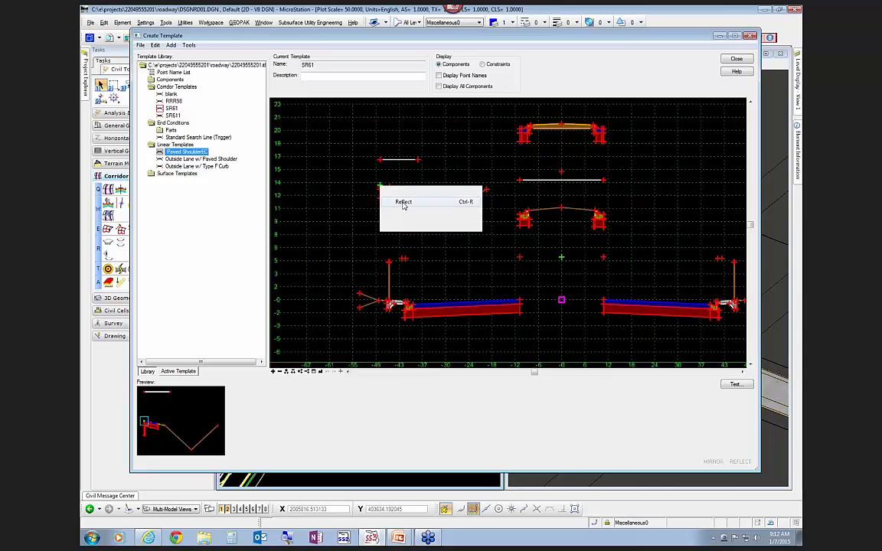
pyautogui.click(404, 202)
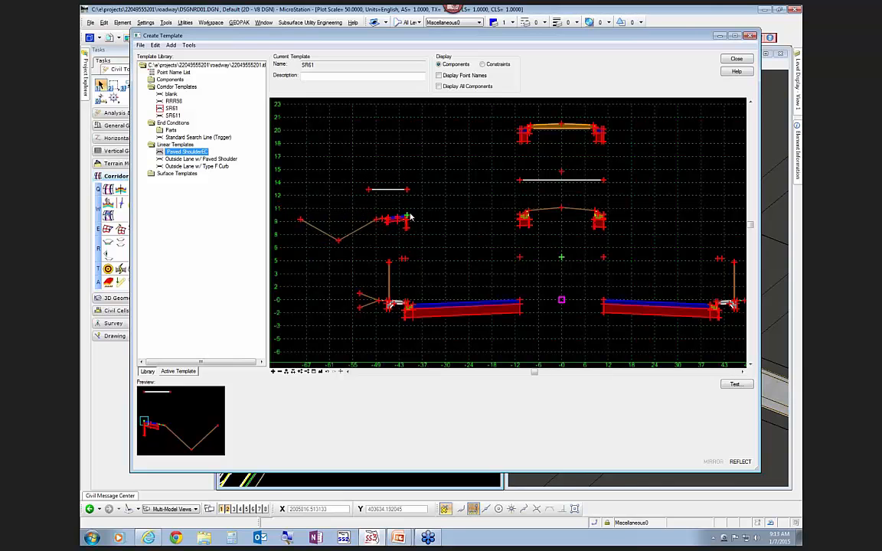
# Add a full constraint from the inserted shoulder's inner point to the left pavement's outer edge, with horizontal offset 0 and vertical offset 10
pyautogui.rightClick(406, 217)
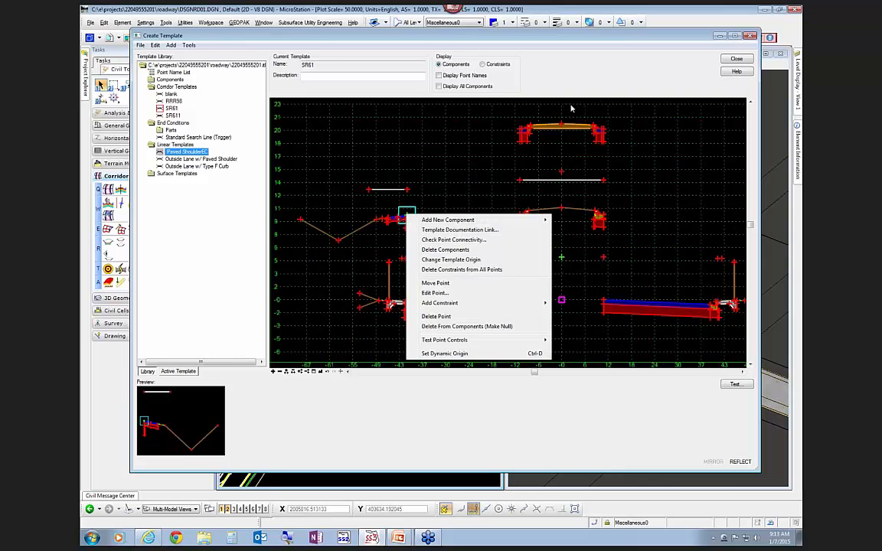
pyautogui.click(572, 250)
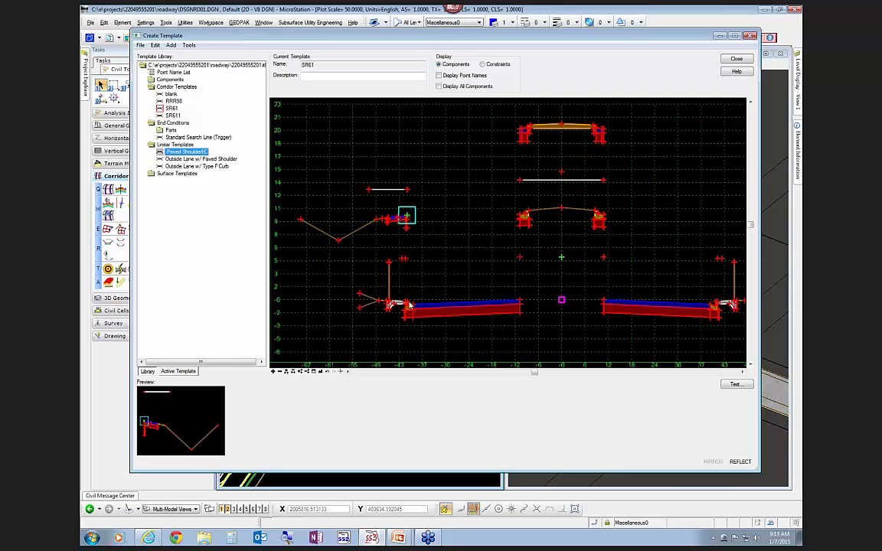
pyautogui.rightClick(406, 217)
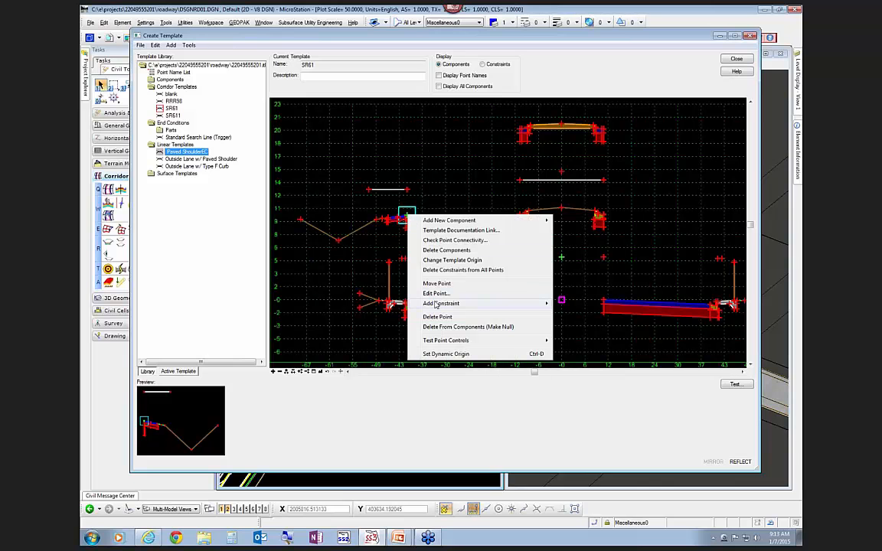
pyautogui.moveTo(505, 304)
pyautogui.click(575, 304)
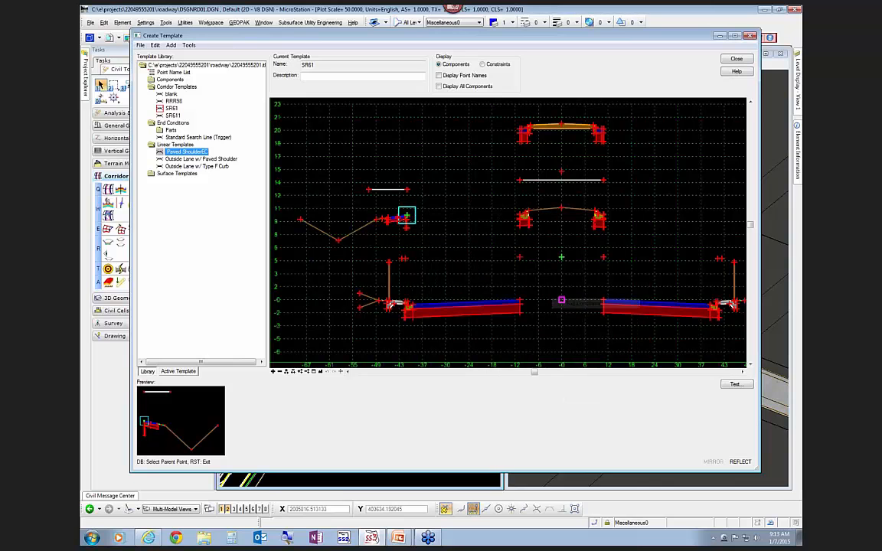
pyautogui.click(405, 305)
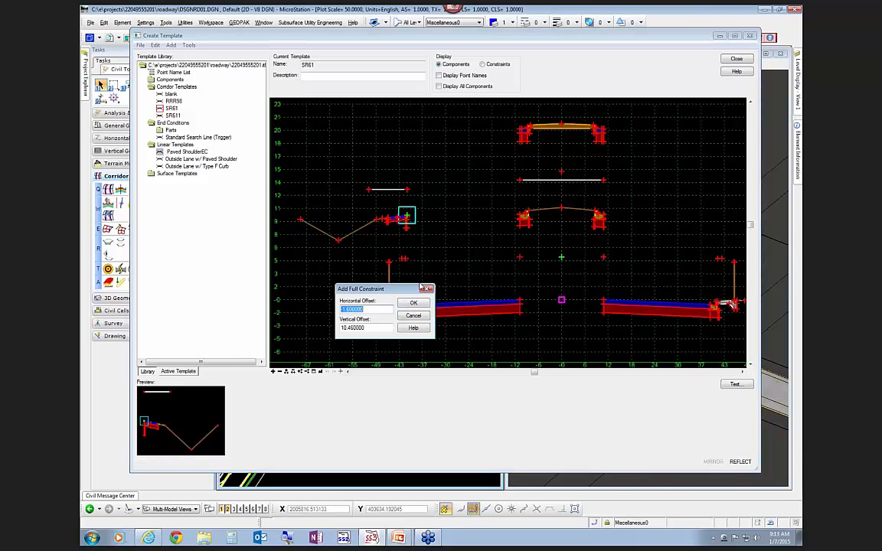
pyautogui.write('0')
pyautogui.press('Tab')
pyautogui.write('10')
pyautogui.press('Tab')
pyautogui.click(413, 303)
pyautogui.scroll(5, 406, 225)
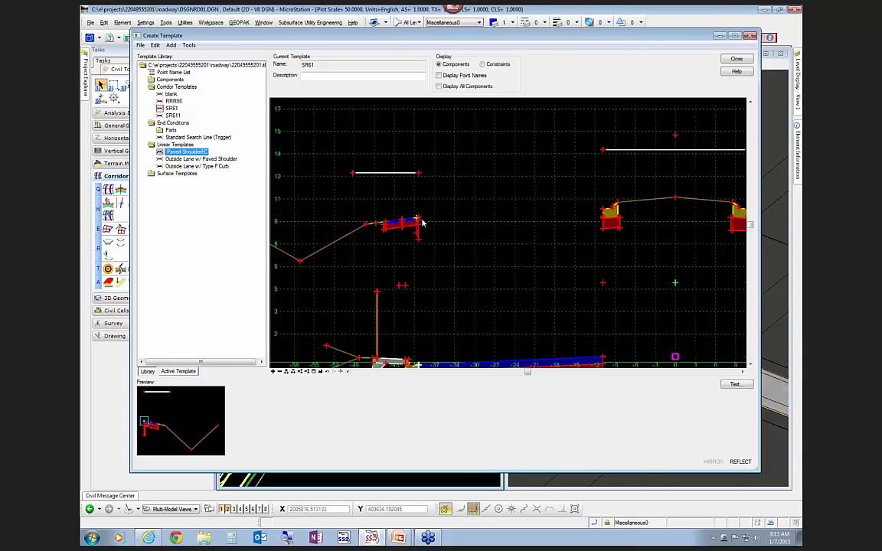
pyautogui.scroll(1, 407, 218)
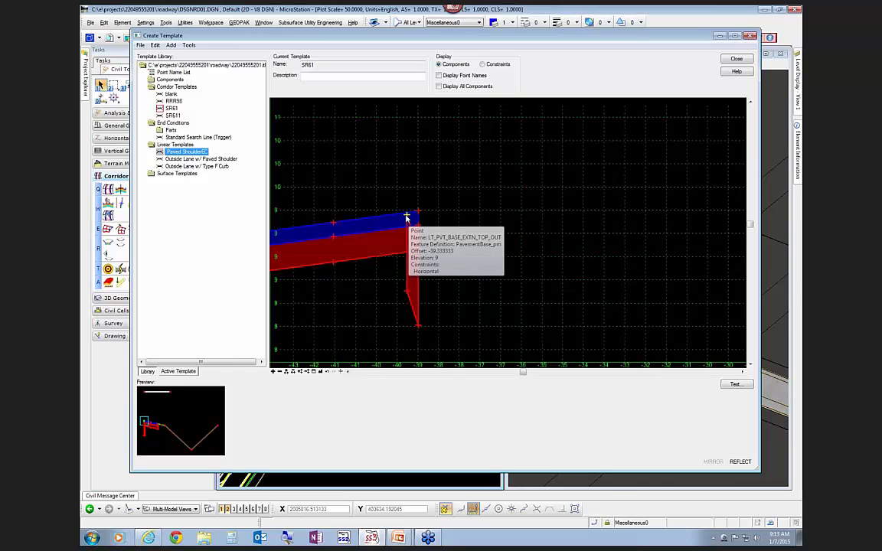
# Check the properties of the LT_PVT_BASE_EXTN_TOP_OUT point and undo the full constraint on the inserted shoulder
pyautogui.doubleClick(406, 218)
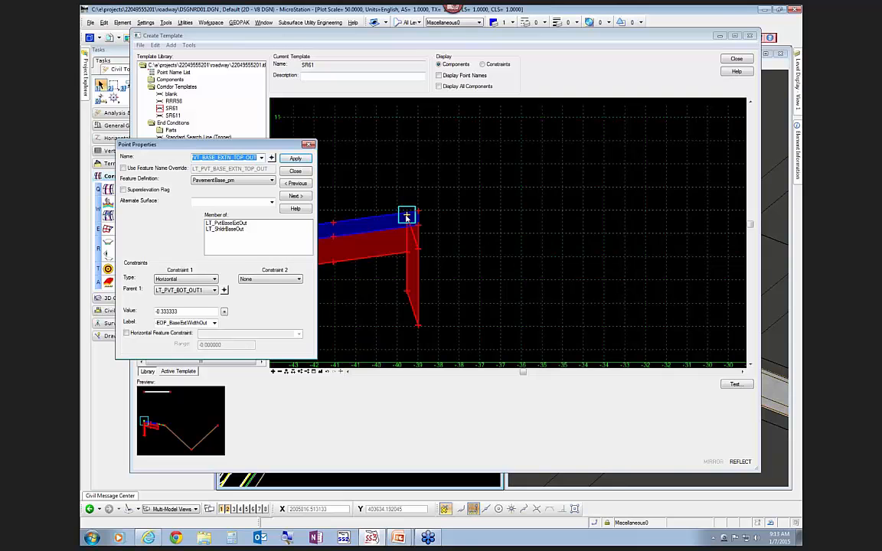
pyautogui.click(295, 171)
pyautogui.hotkey('ctrl', 'z')
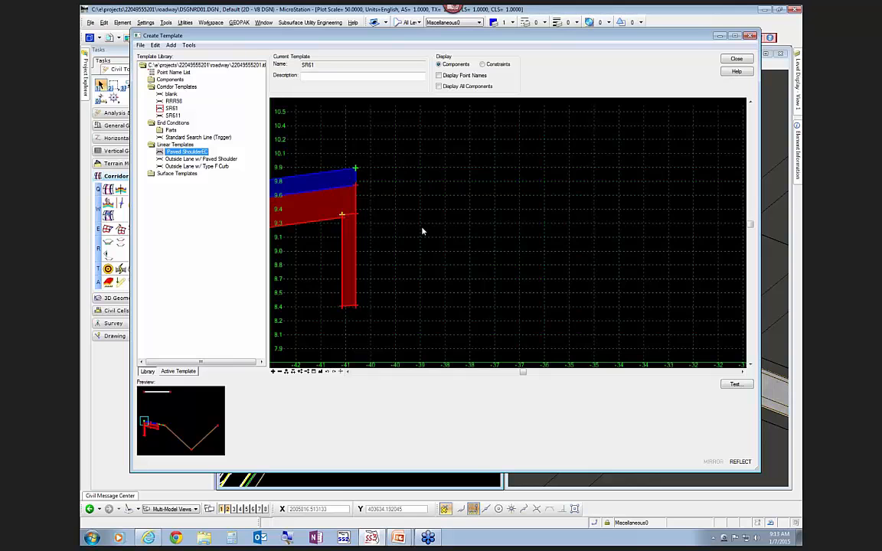
# Give the LT_PVT_BASE_EXTN_TOP_OUT point a second constraint of type Slope, with the adjacent outer base corner as parent
pyautogui.scroll(-1, 422, 231)
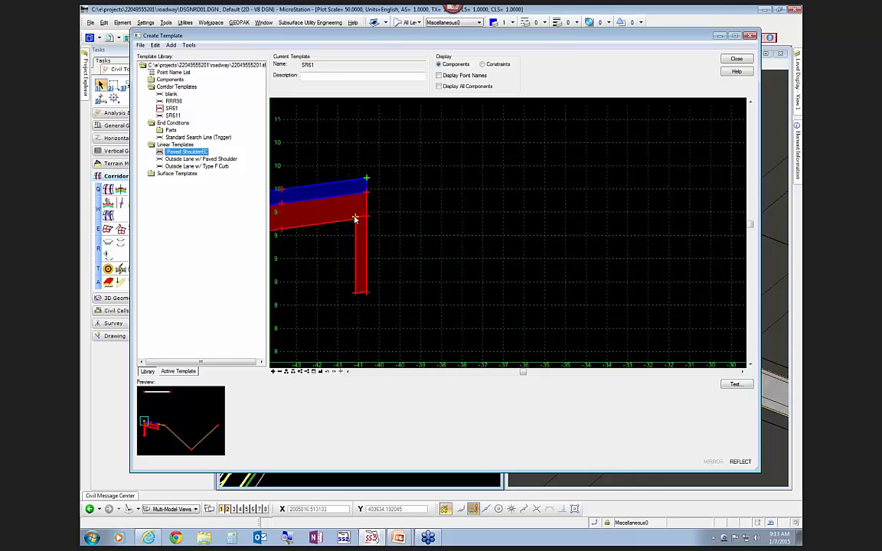
pyautogui.doubleClick(354, 219)
pyautogui.click(276, 279)
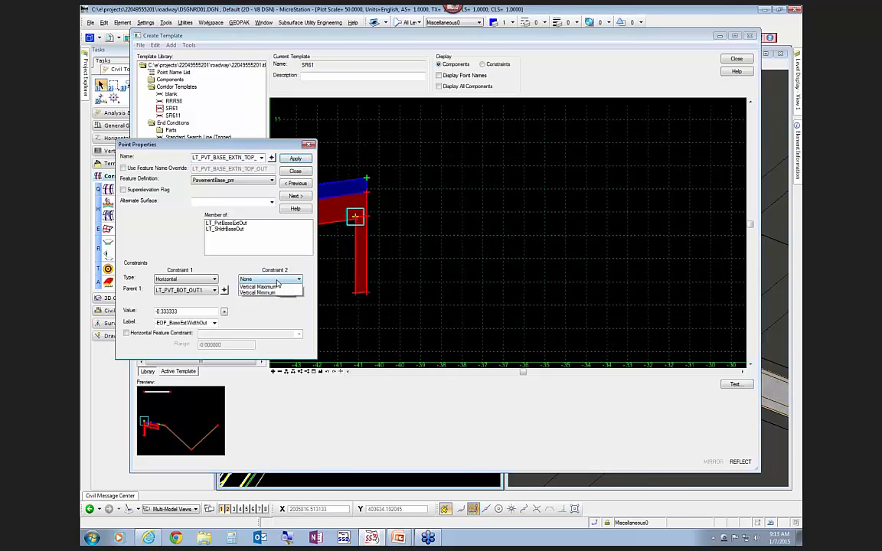
pyautogui.click(249, 304)
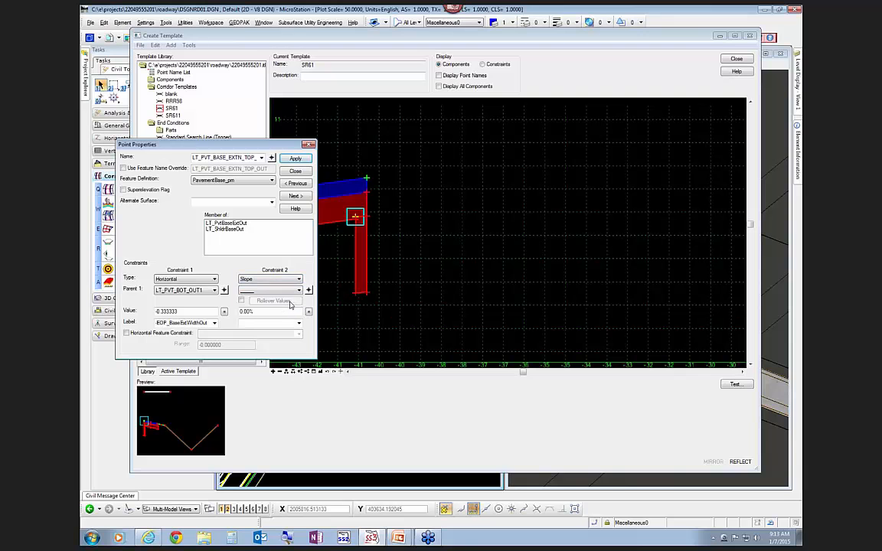
pyautogui.click(309, 292)
pyautogui.click(360, 217)
pyautogui.click(296, 159)
# Add a full constraint from the shoulder's inner top point to the left pavement's outer edge, with horizontal offset 0 and vertical offset 10
pyautogui.rightClick(367, 180)
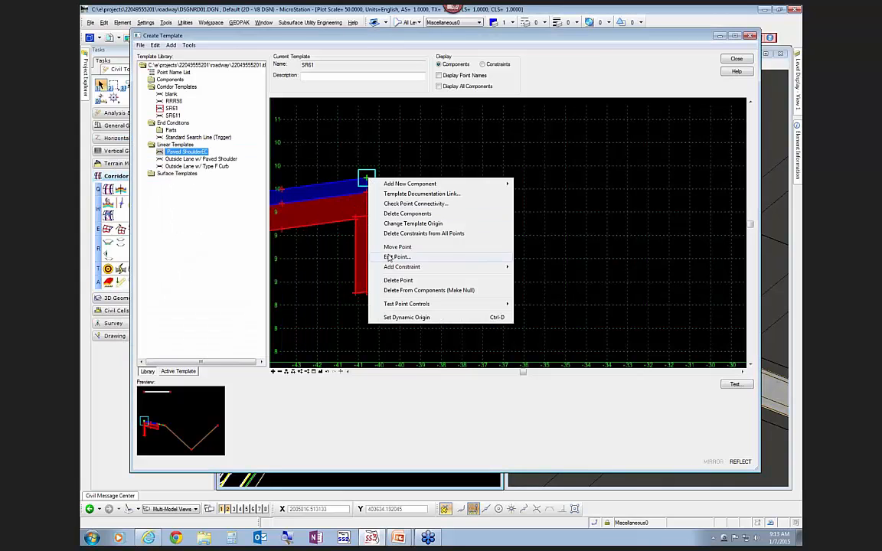
pyautogui.click(613, 247)
pyautogui.scroll(-5, 617, 246)
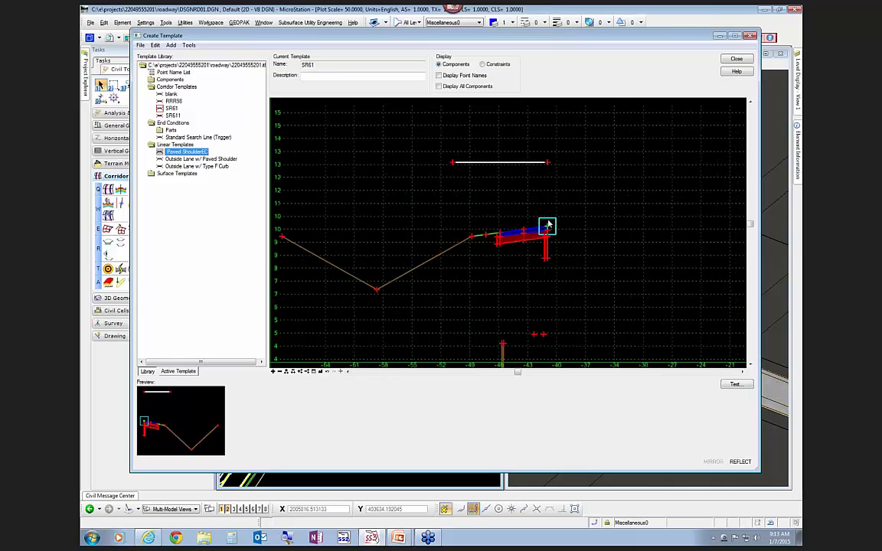
pyautogui.rightClick(547, 227)
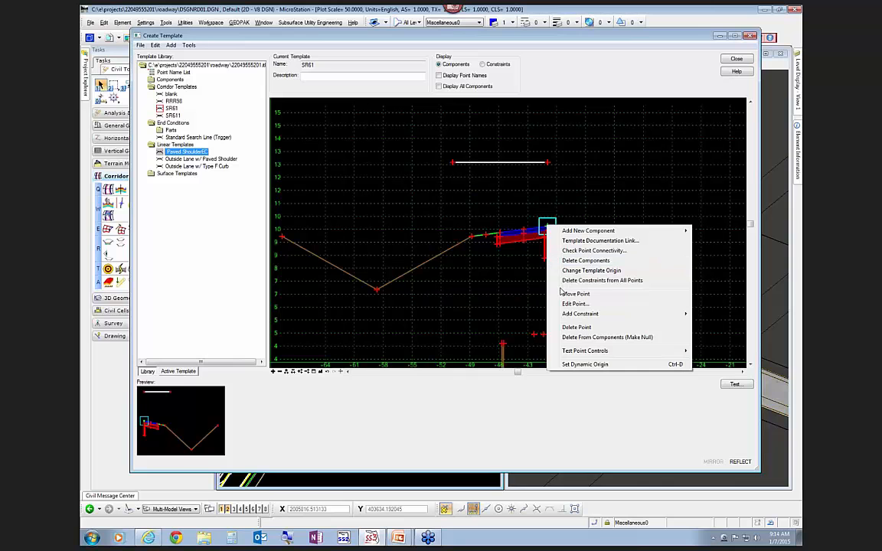
pyautogui.moveTo(604, 316)
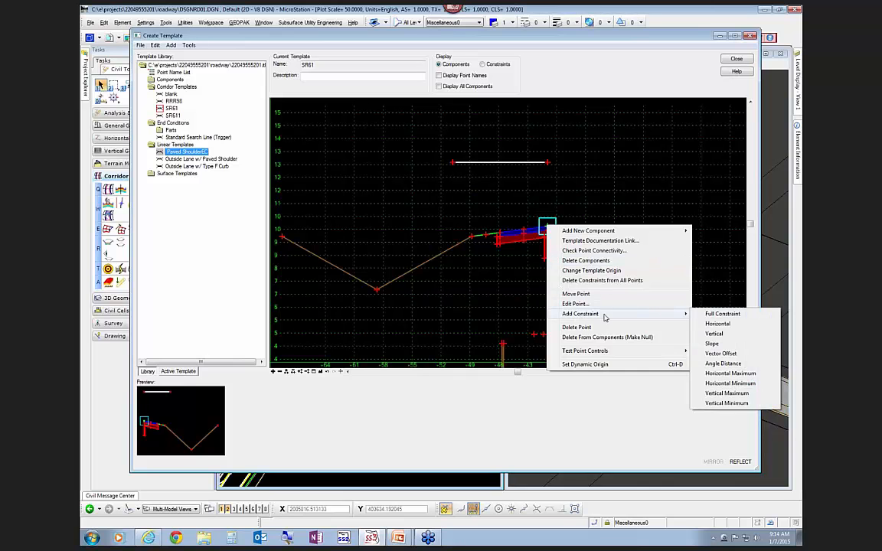
pyautogui.click(720, 314)
pyautogui.scroll(-3, 622, 163)
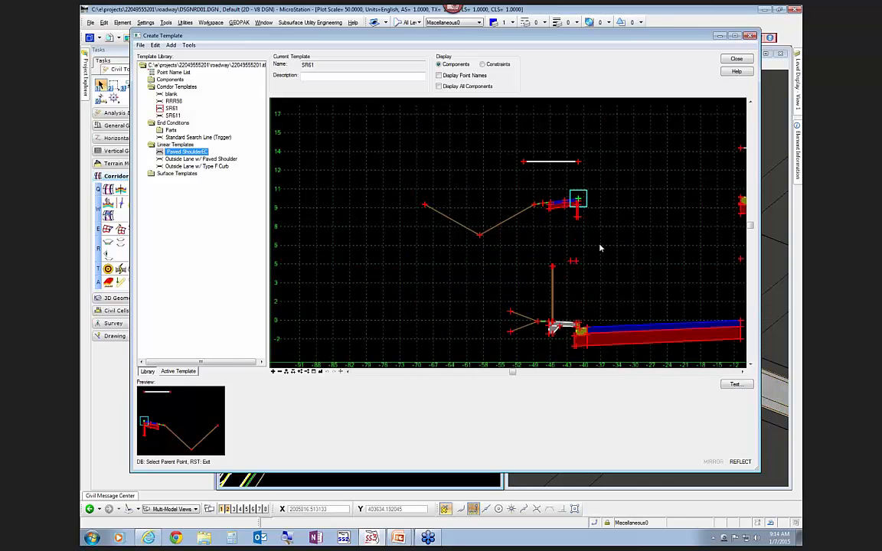
pyautogui.click(586, 329)
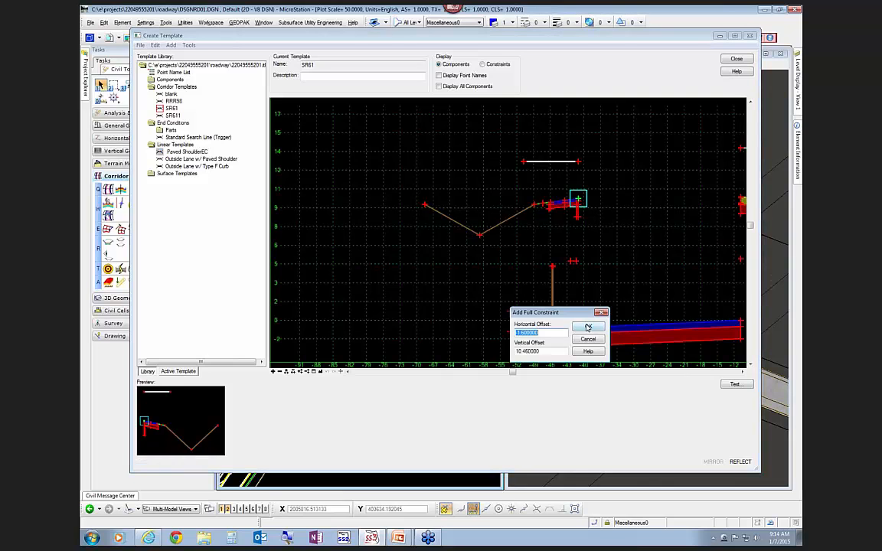
pyautogui.write('0')
pyautogui.press('Tab')
pyautogui.write('10')
pyautogui.press('Tab')
pyautogui.click(588, 326)
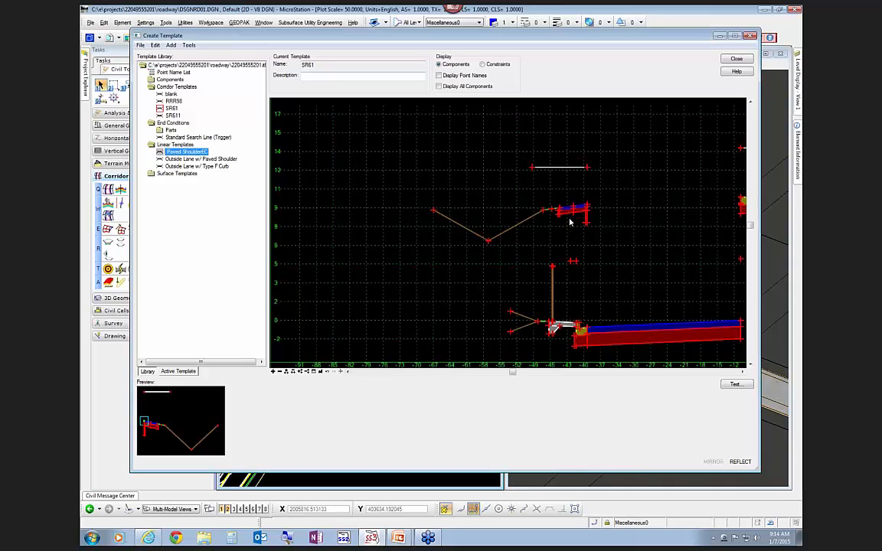
# Label the vertical constraint of the LT_PVT_EOP_OUT1 point V_OFFSET
pyautogui.moveTo(587, 207)
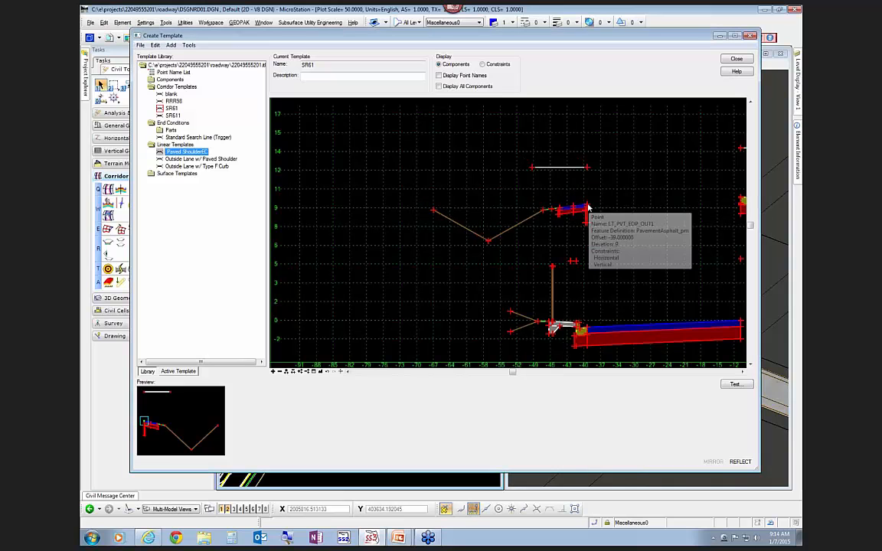
pyautogui.doubleClick(587, 207)
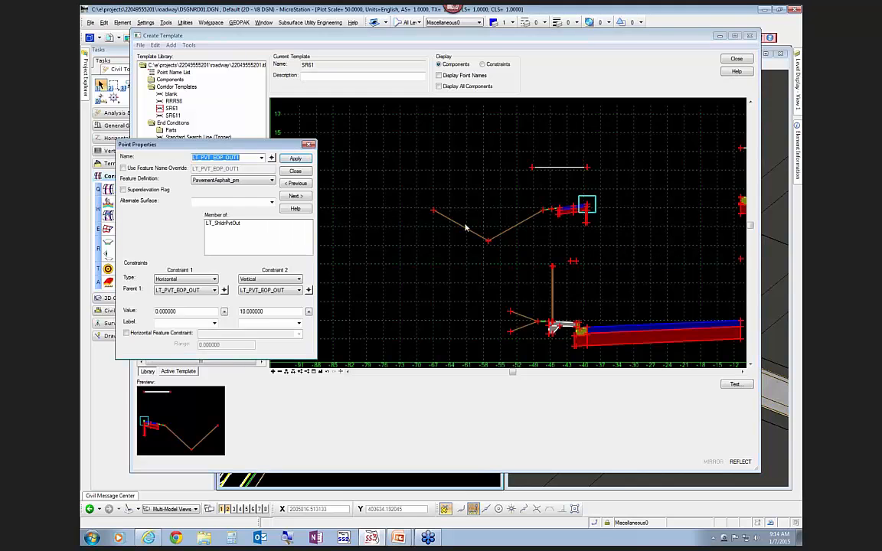
pyautogui.click(272, 323)
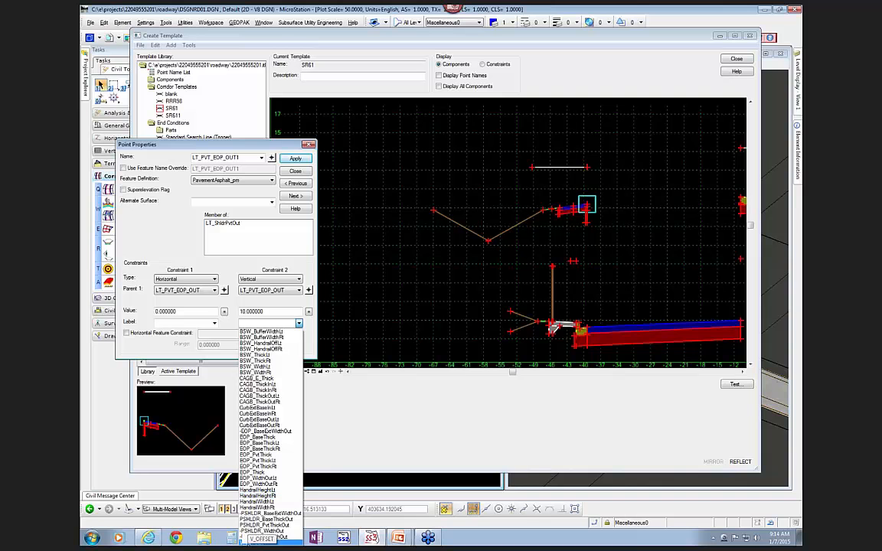
pyautogui.click(252, 541)
pyautogui.click(292, 159)
pyautogui.click(295, 170)
# Examine the left curb, sidewalk and slope components of SR61 in relation to the paved shoulder above them
pyautogui.scroll(-2, 356, 220)
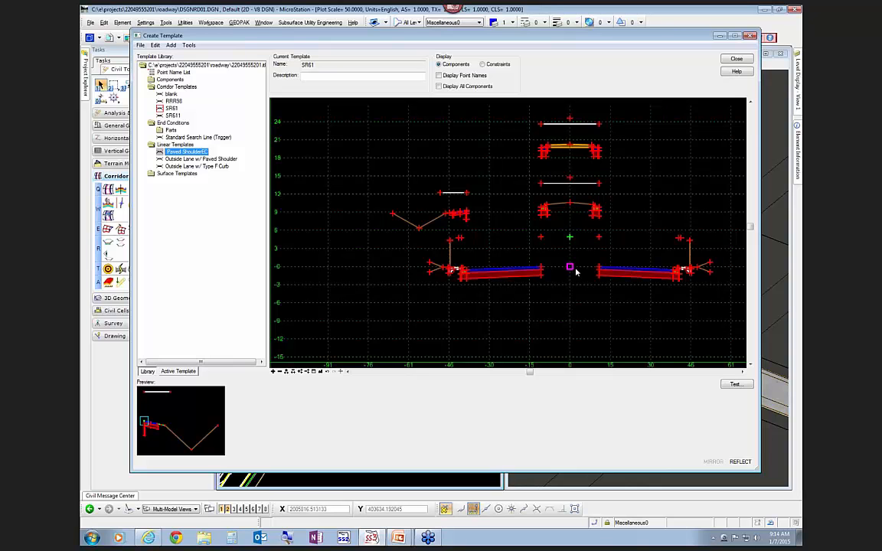
pyautogui.scroll(3, 459, 280)
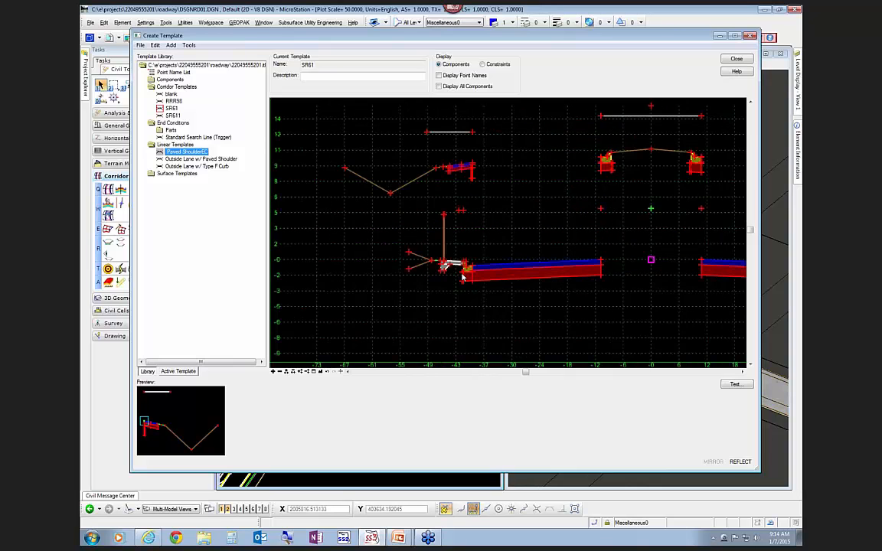
pyautogui.scroll(-1, 467, 286)
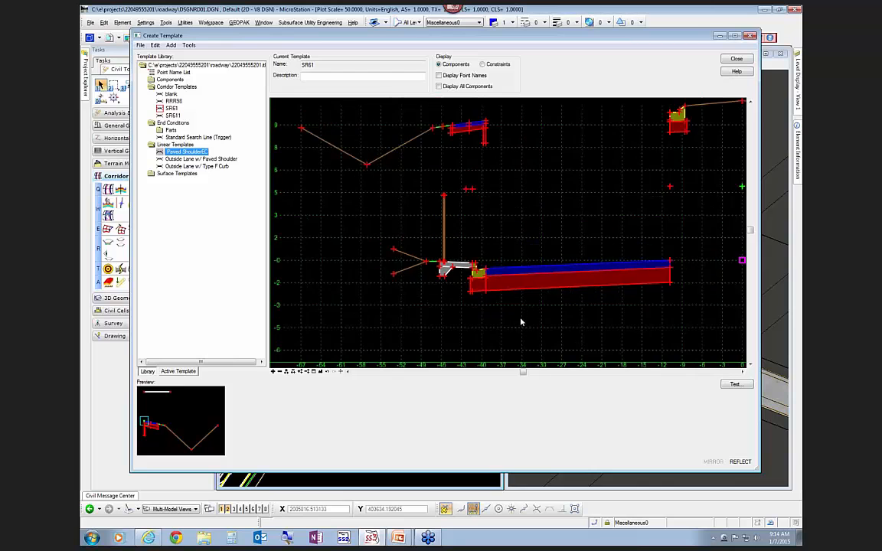
pyautogui.scroll(-1, 472, 287)
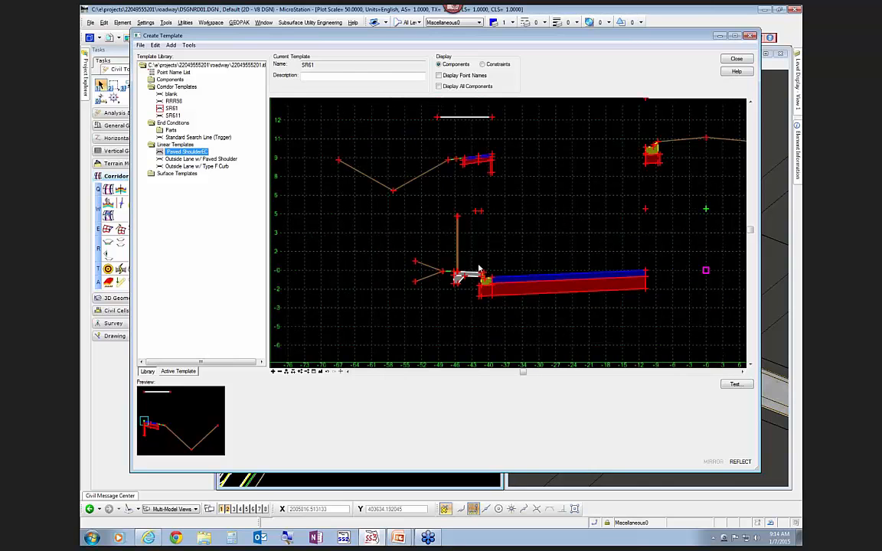
pyautogui.moveTo(488, 124)
pyautogui.moveTo(465, 283)
pyautogui.scroll(2, 484, 301)
pyautogui.scroll(-1, 497, 314)
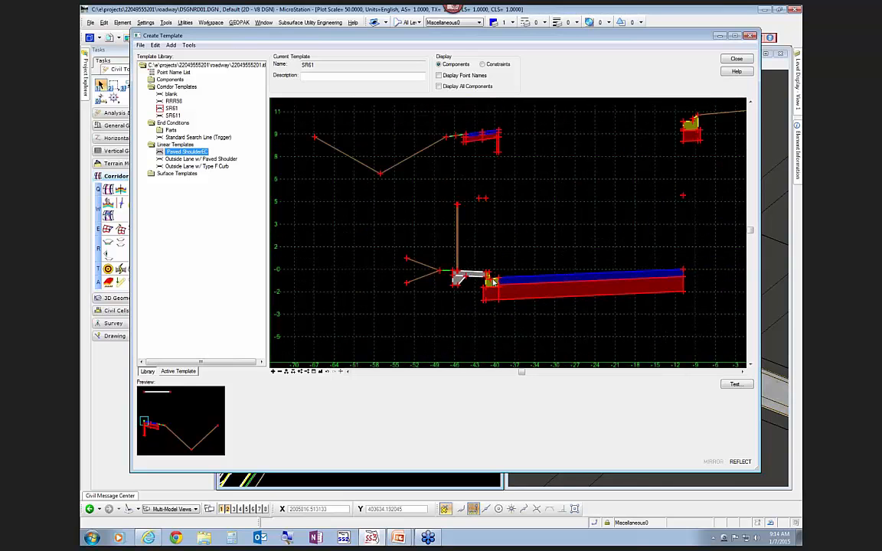
# Make LT_SidewalkBuffer the parent component of both the LT_1:6 FILL and LT_1:6 CUT end conditions
pyautogui.moveTo(424, 268)
pyautogui.doubleClick(426, 278)
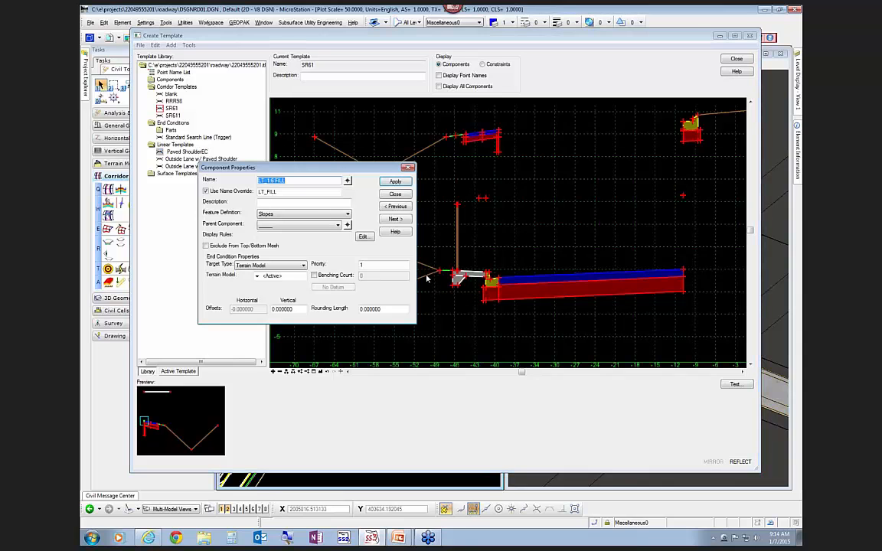
pyautogui.click(347, 224)
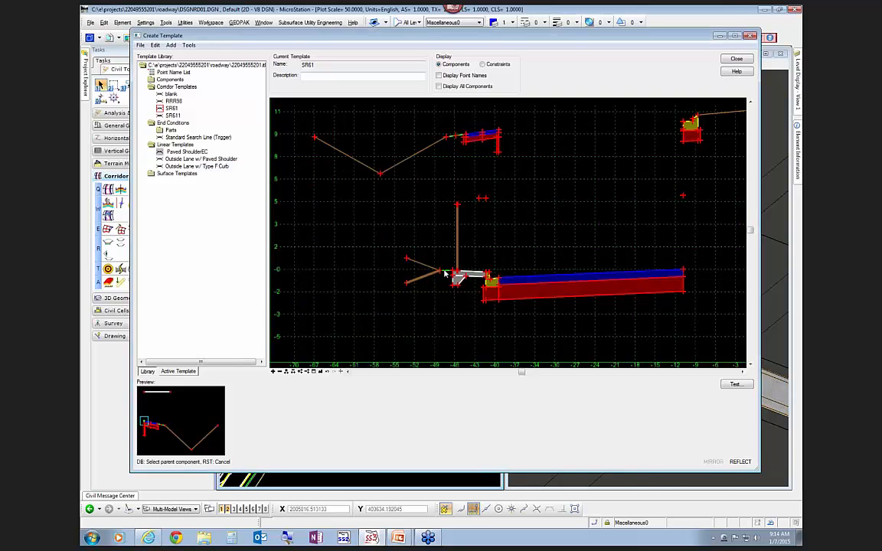
pyautogui.click(447, 274)
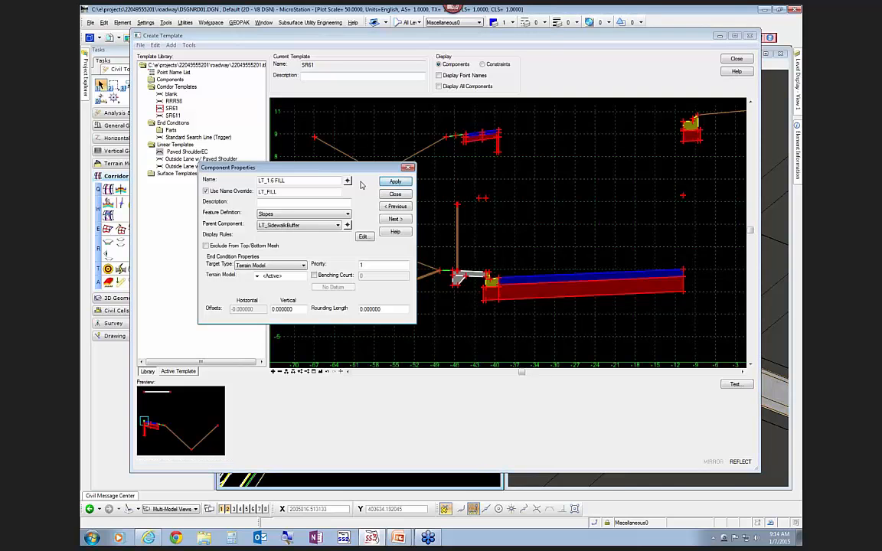
pyautogui.click(395, 181)
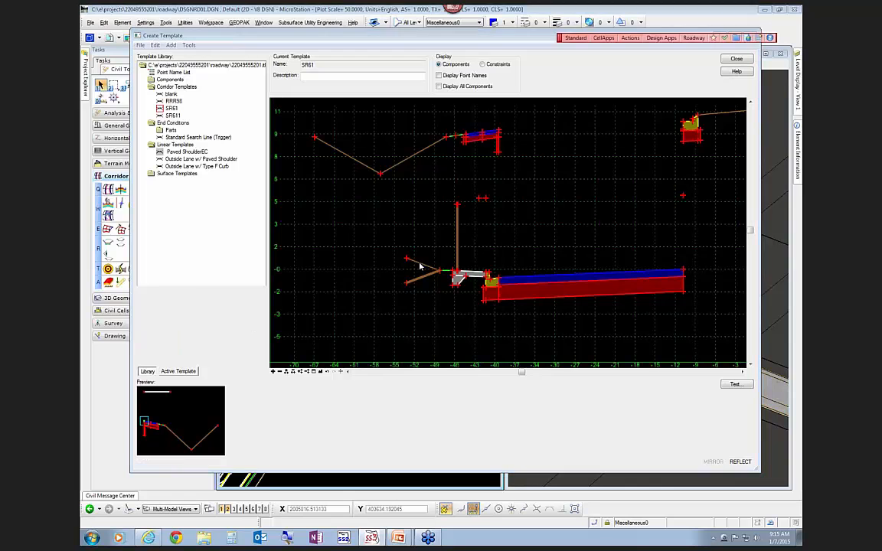
pyautogui.doubleClick(419, 267)
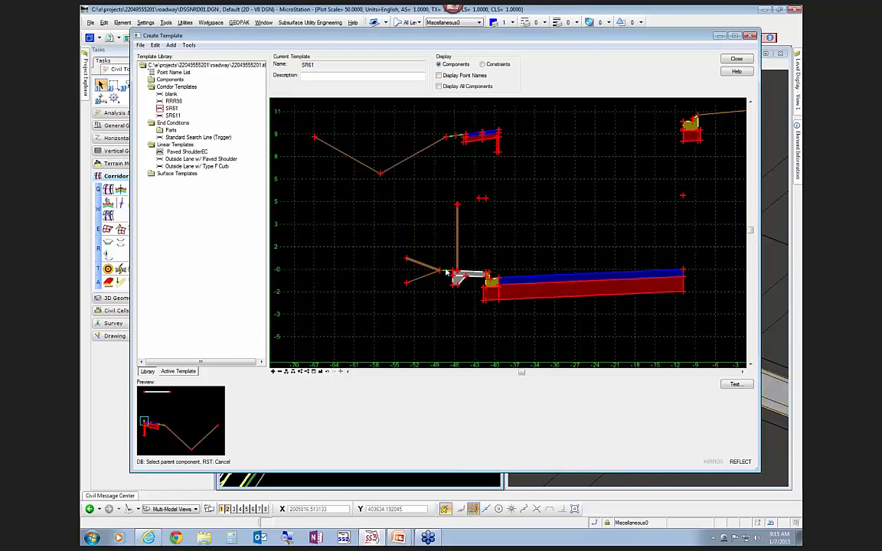
pyautogui.click(394, 182)
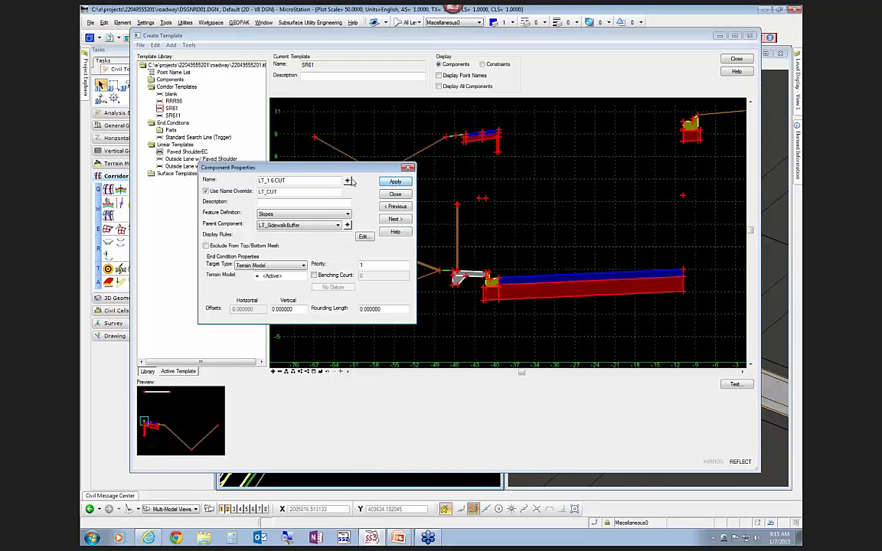
pyautogui.click(395, 193)
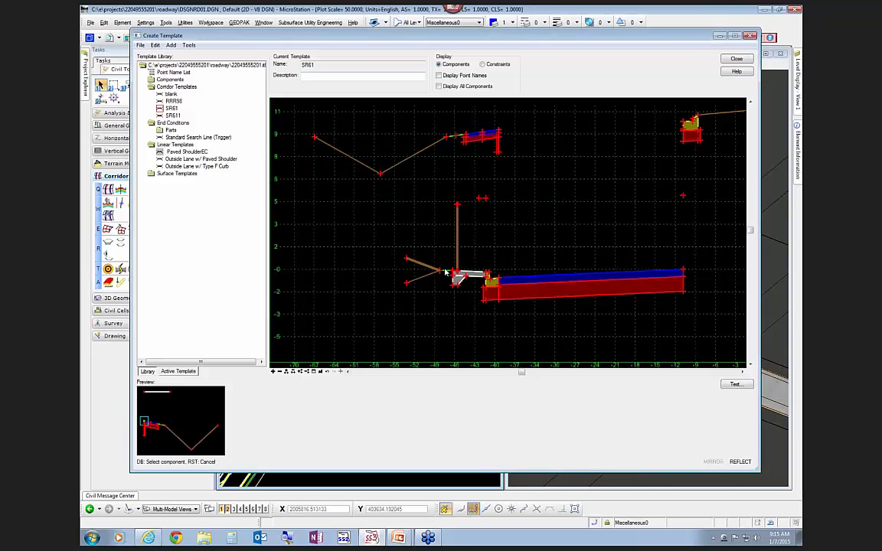
# Make LT_SidewalkCurbBack the parent component of LT_SidewalkBuffer
pyautogui.click(446, 272)
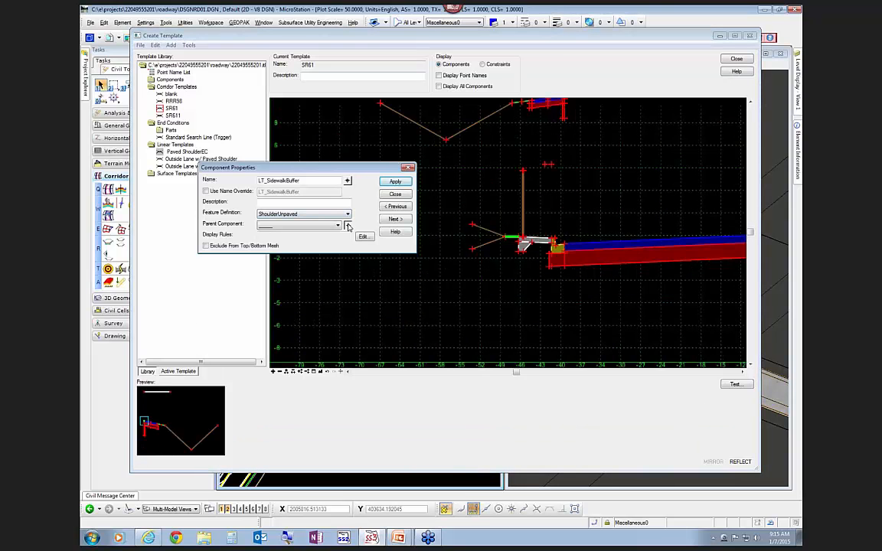
pyautogui.click(346, 225)
pyautogui.click(538, 241)
pyautogui.click(395, 194)
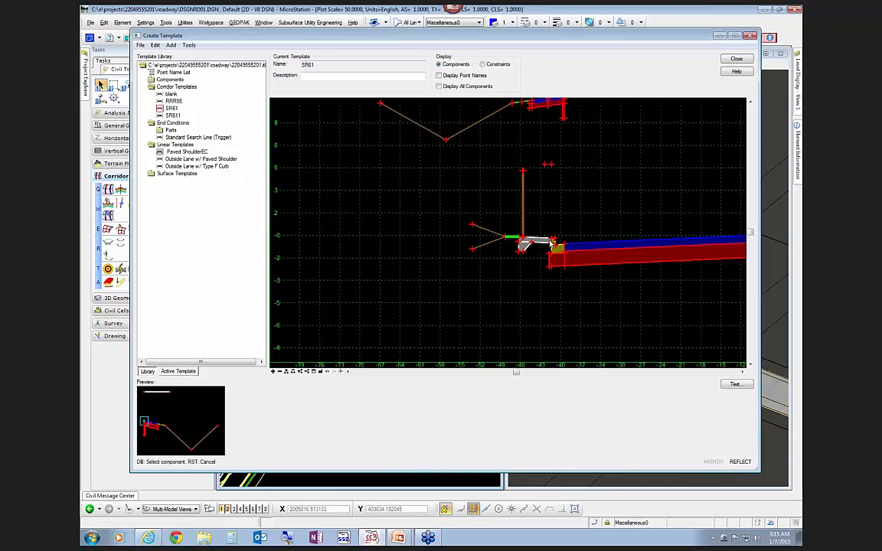
# Review the component properties of LT_SidewalkCurbBack and the LT_CurbTypeF curb, including their parent components
pyautogui.click(541, 241)
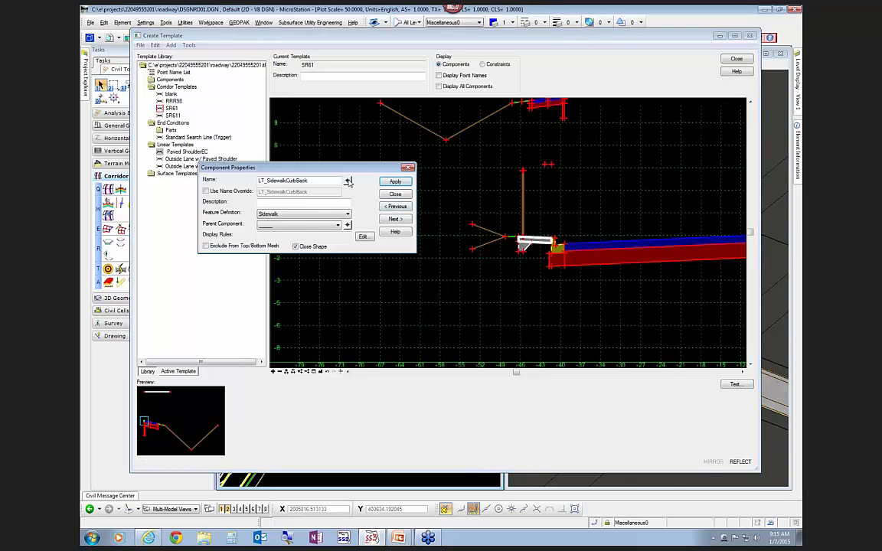
pyautogui.click(395, 195)
pyautogui.scroll(2, 553, 249)
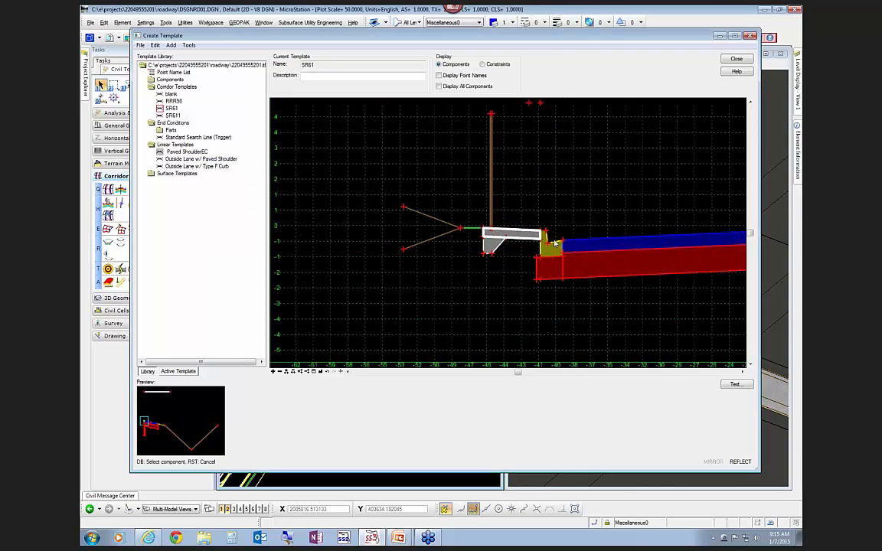
pyautogui.click(556, 244)
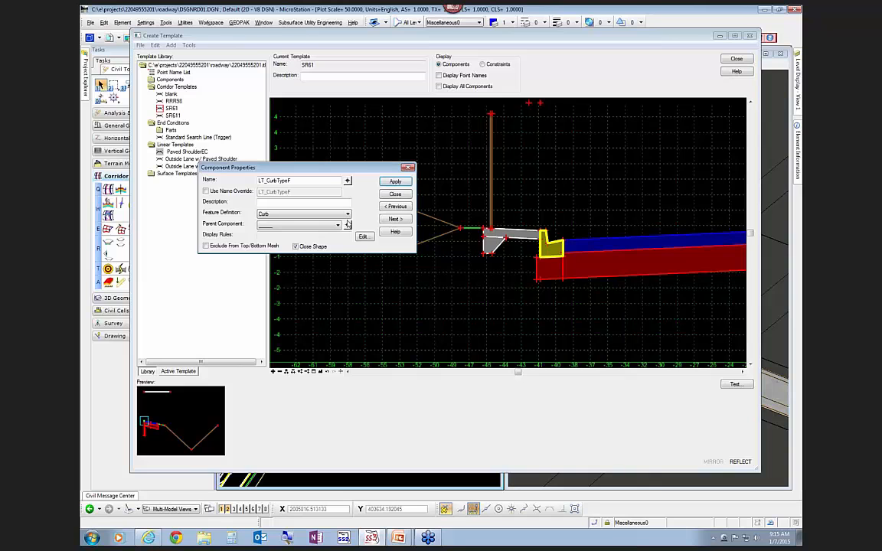
pyautogui.click(395, 193)
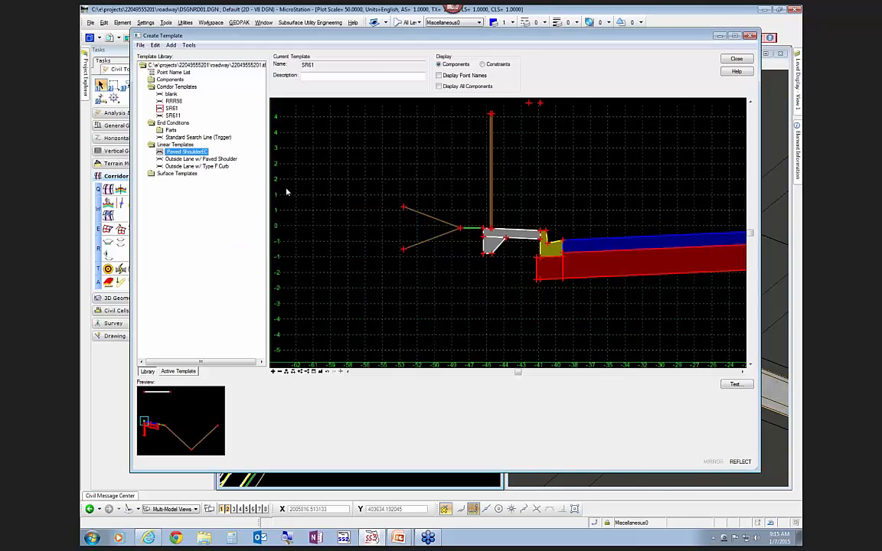
# Make LT_CurbTypeF the parent component of LT_SidewalkCurbBack and check the nested child components in SR61's component list
pyautogui.click(176, 371)
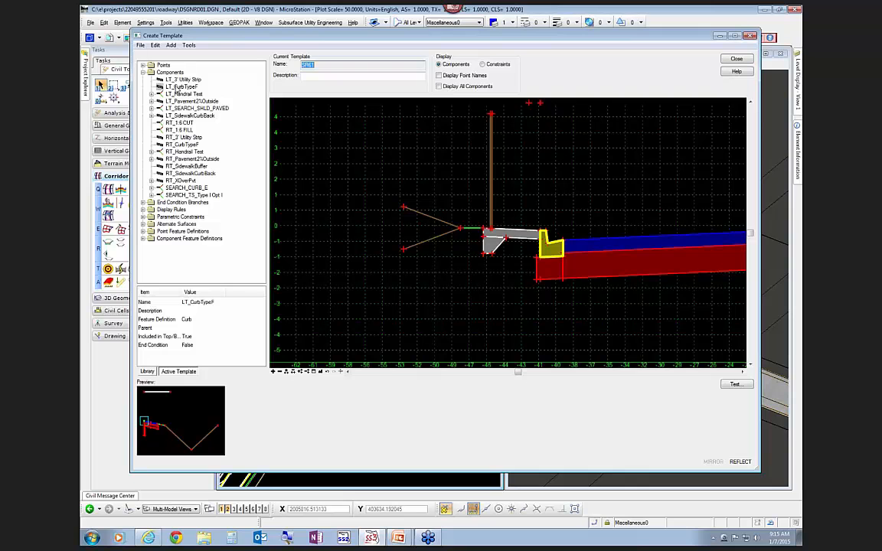
pyautogui.doubleClick(521, 234)
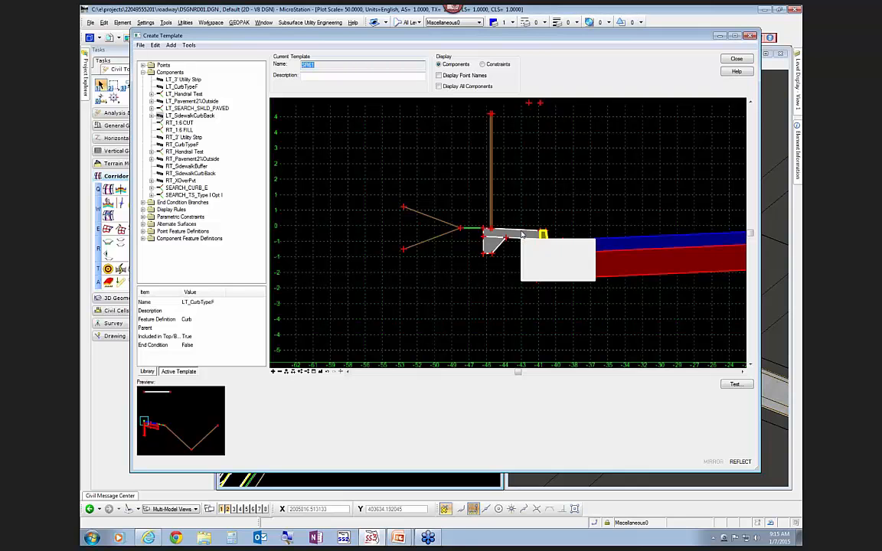
pyautogui.click(347, 224)
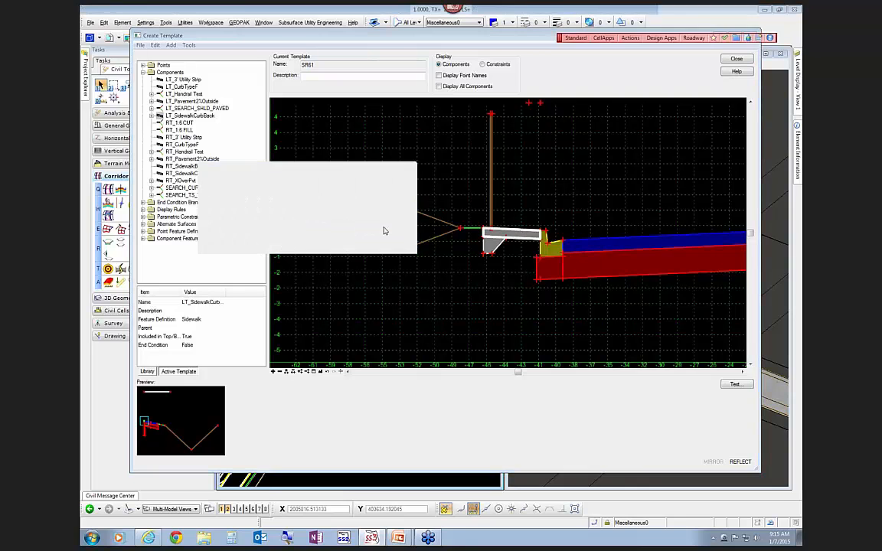
pyautogui.click(486, 228)
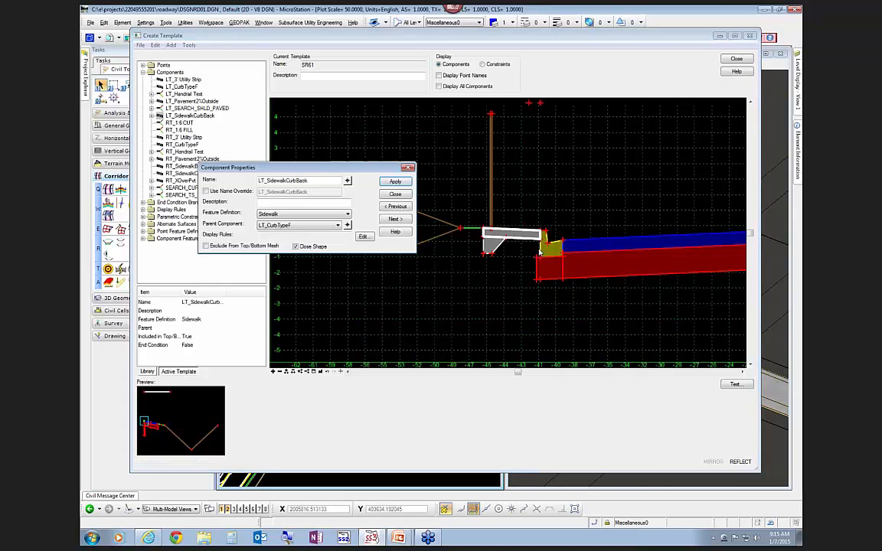
pyautogui.click(395, 182)
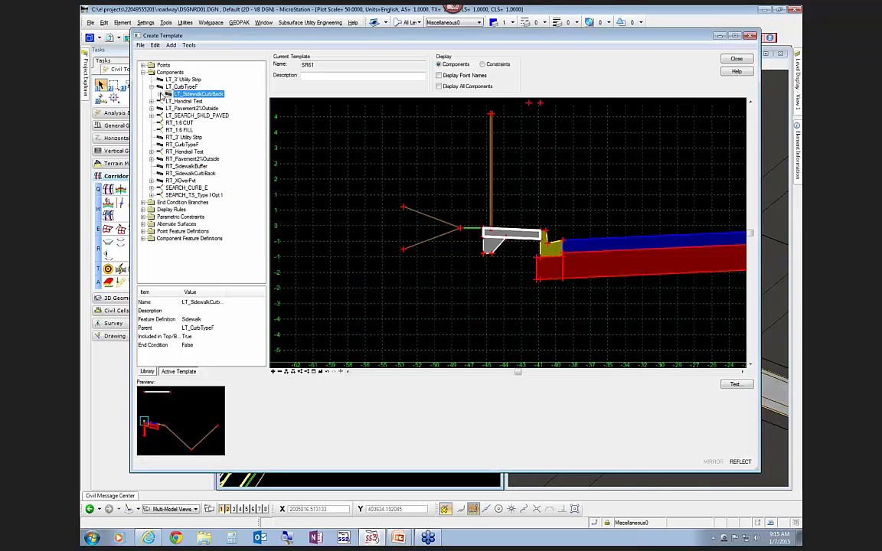
pyautogui.click(159, 93)
pyautogui.click(169, 102)
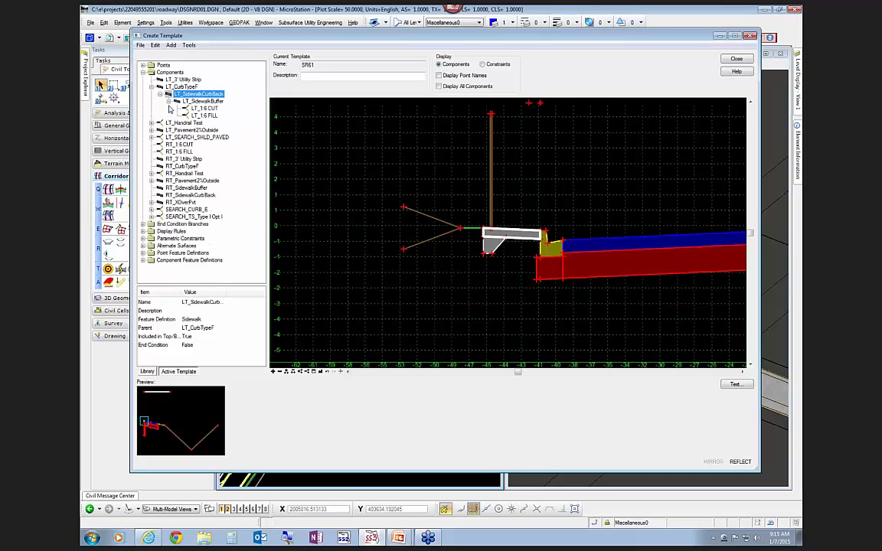
pyautogui.click(159, 93)
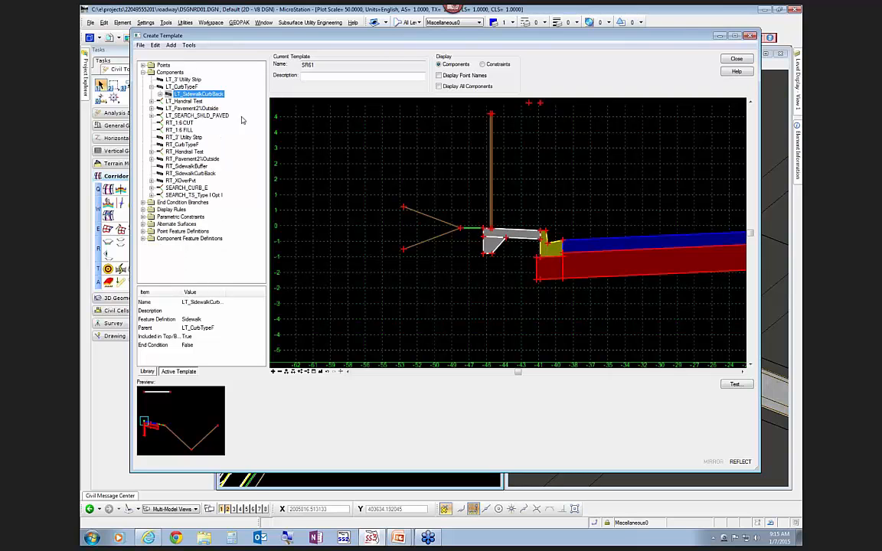
# Make LT_SidewalkCurbBack the parent component of the LT_Handrail Test end condition
pyautogui.doubleClick(184, 102)
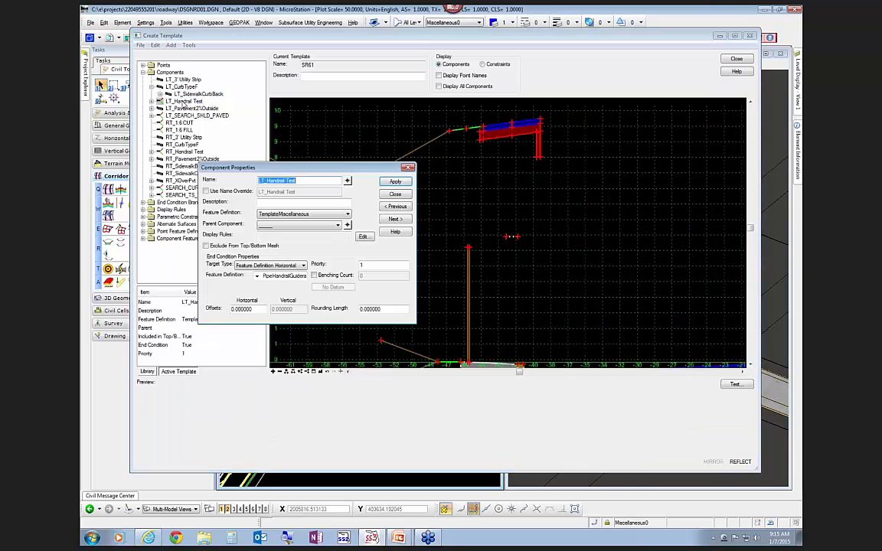
pyautogui.click(347, 225)
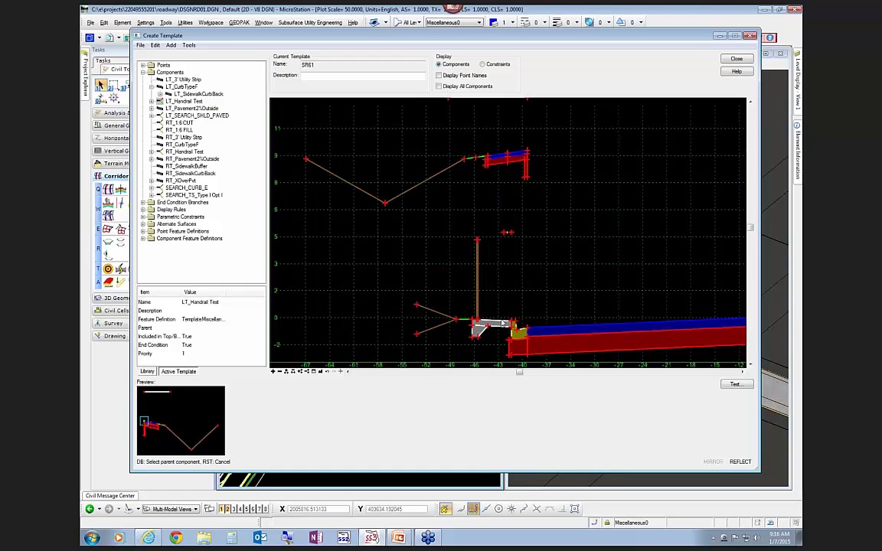
pyautogui.click(503, 324)
pyautogui.click(392, 181)
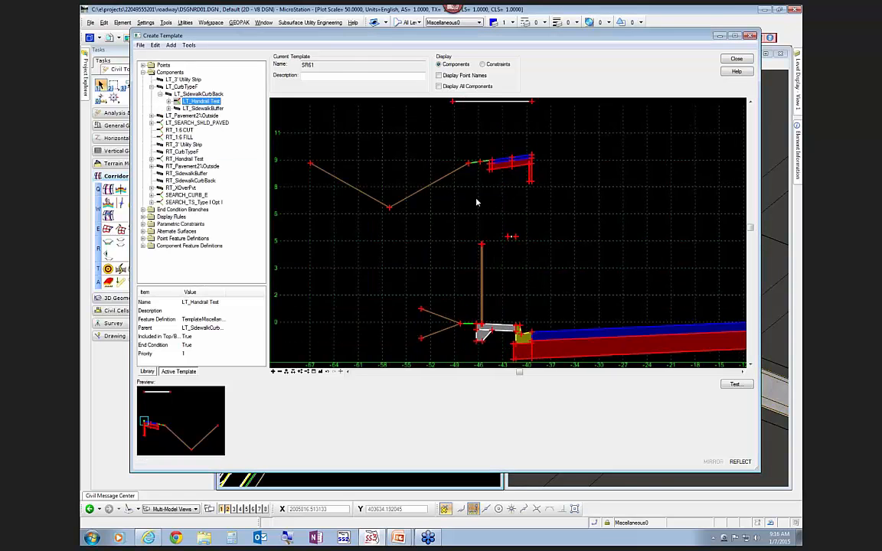
# Check the LT_CurbTypeF component hierarchy by hiding LT_CurbTypeF and displaying it again
pyautogui.scroll(-3, 480, 202)
pyautogui.scroll(1, 509, 264)
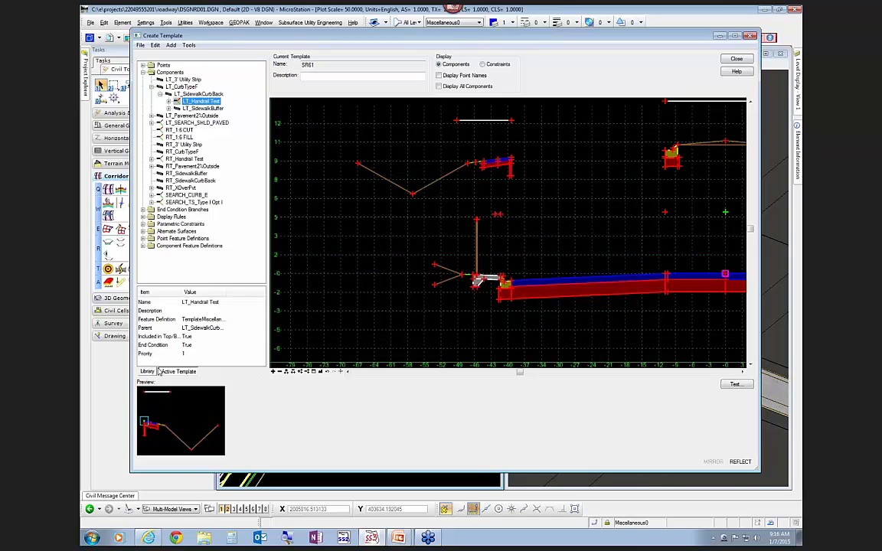
pyautogui.click(183, 93)
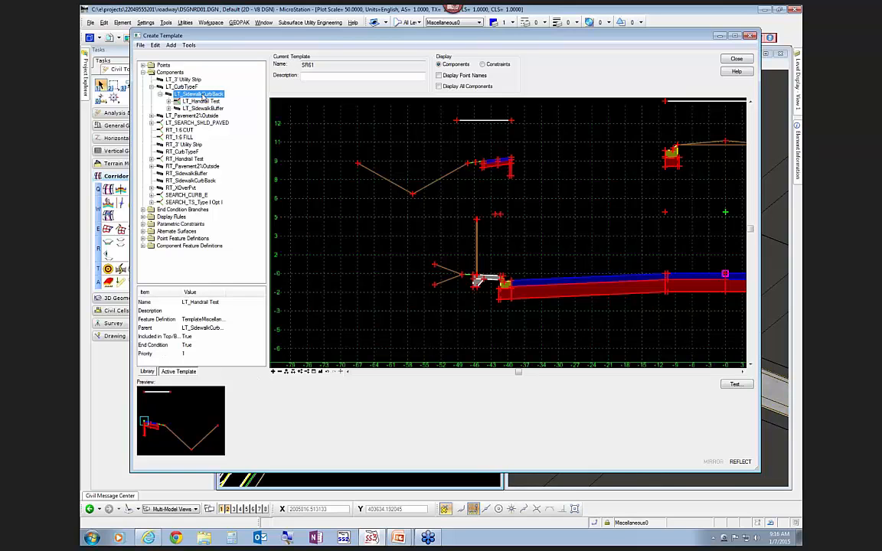
pyautogui.click(182, 87)
pyautogui.rightClick(184, 88)
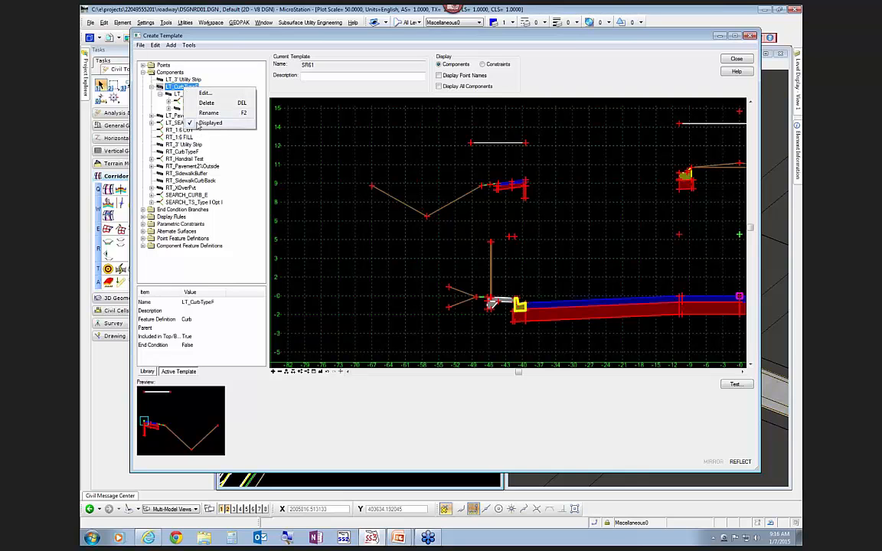
pyautogui.click(208, 123)
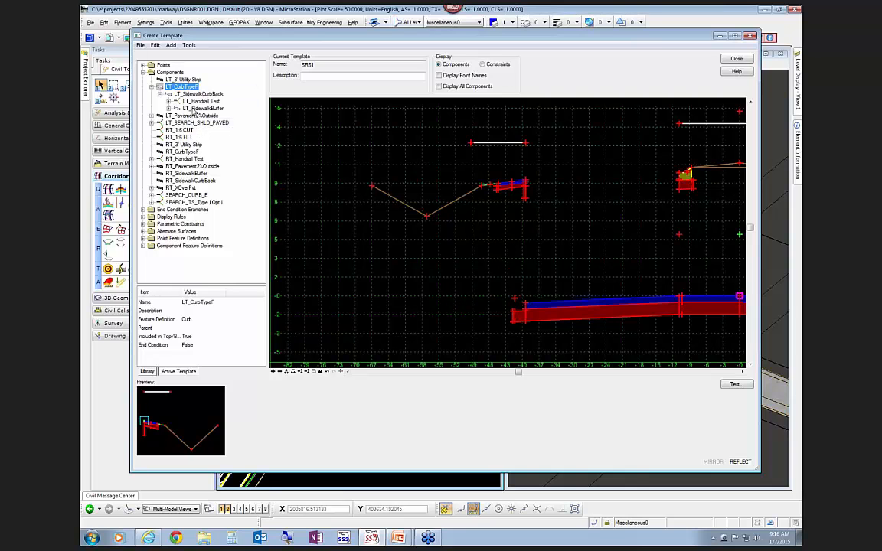
pyautogui.rightClick(198, 88)
pyautogui.click(203, 123)
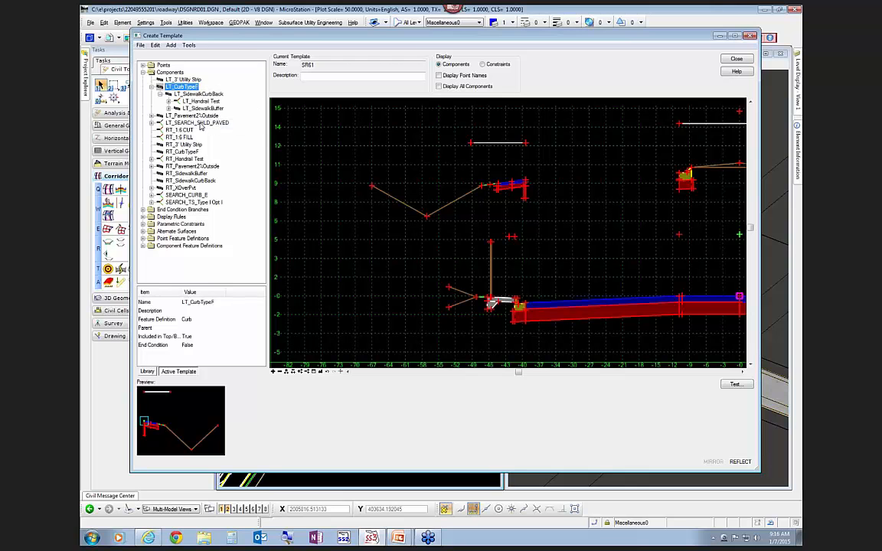
# Change the parent component of LT_CurbBaseOutside, the base under the left curb, to LT_CurbTypeF
pyautogui.scroll(2, 520, 334)
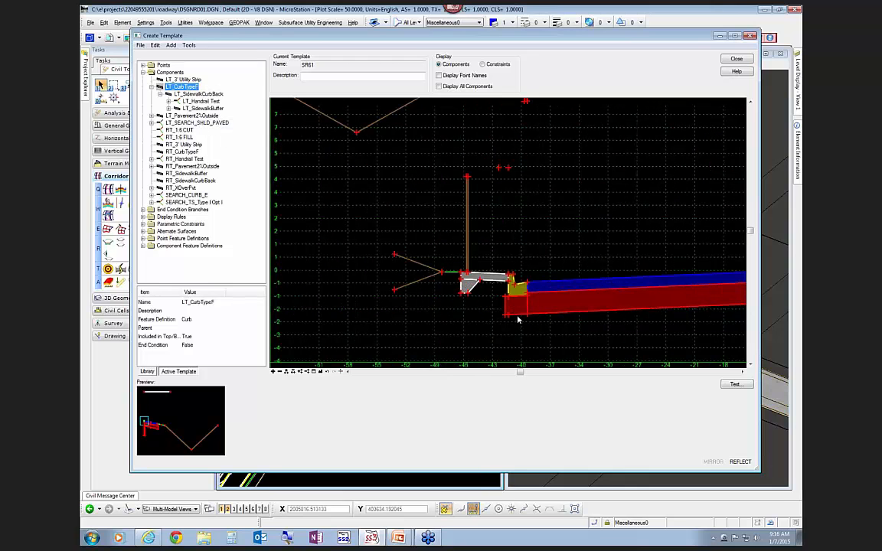
pyautogui.doubleClick(518, 320)
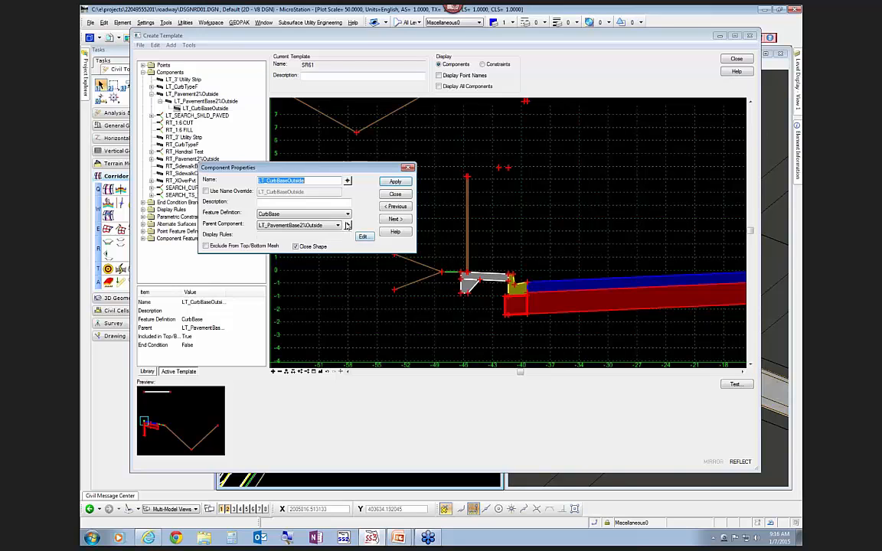
pyautogui.click(346, 225)
pyautogui.click(507, 289)
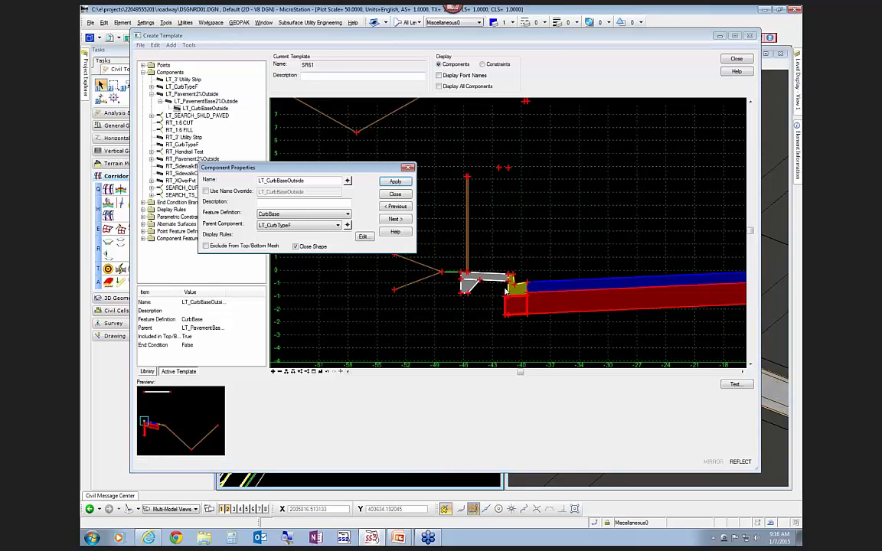
pyautogui.click(394, 182)
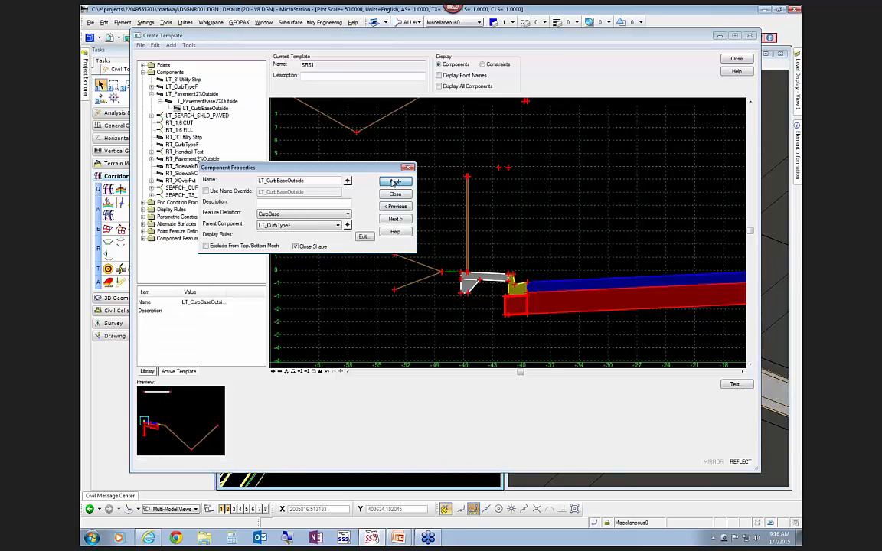
pyautogui.click(394, 194)
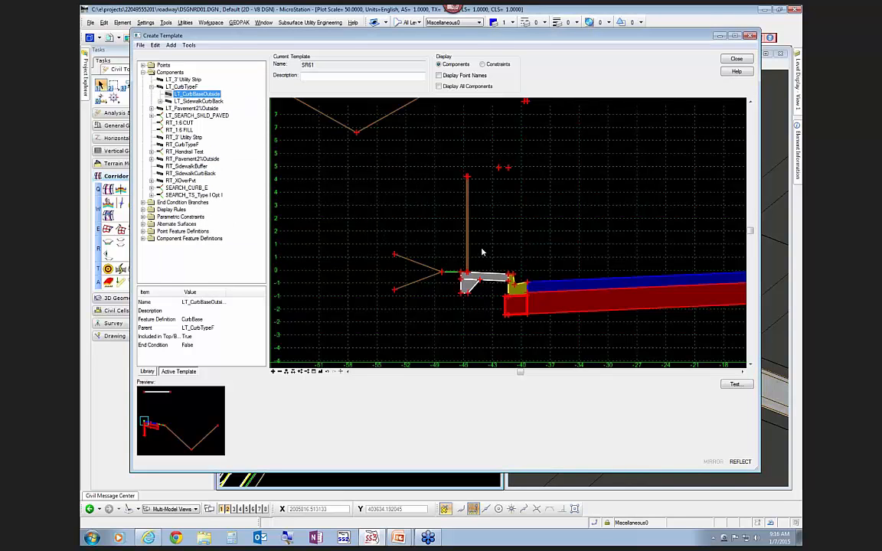
# Give LT_CurbTypeF the display rule NOT SEARCH_, using the existing rule that tests whether LT_SEARCH_SHLD_PAVED is displayed
pyautogui.moveTo(522, 286)
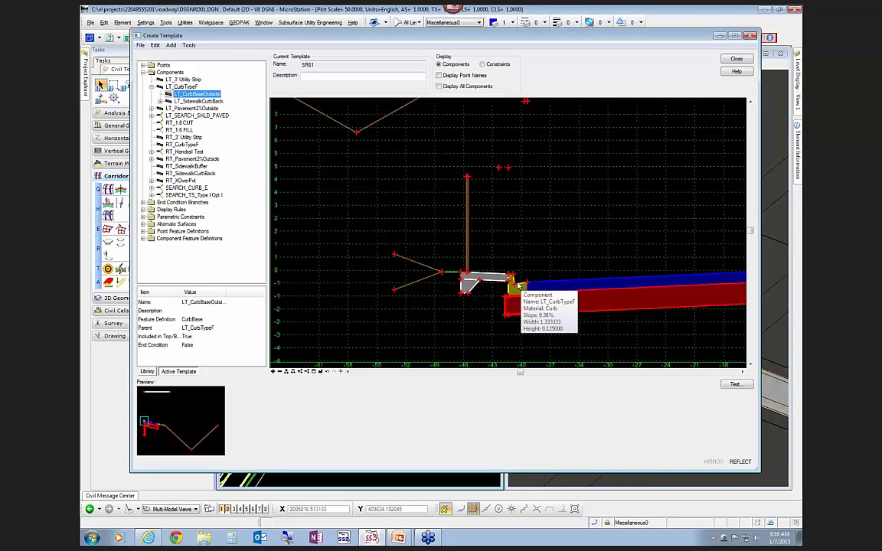
pyautogui.scroll(-3, 475, 283)
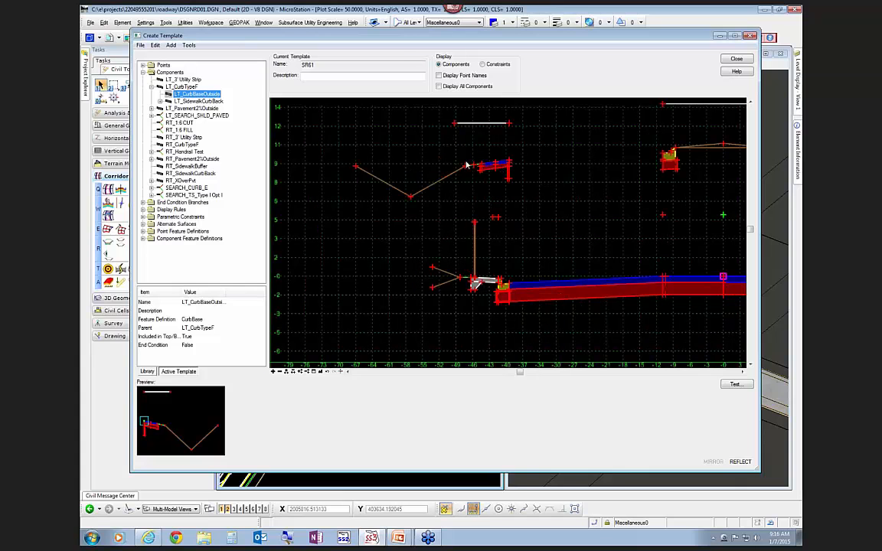
pyautogui.moveTo(473, 124)
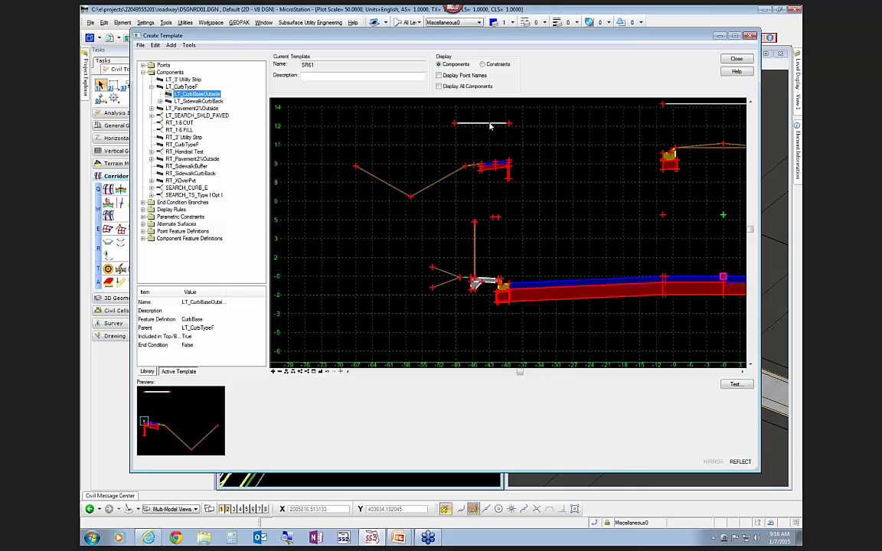
pyautogui.doubleClick(504, 286)
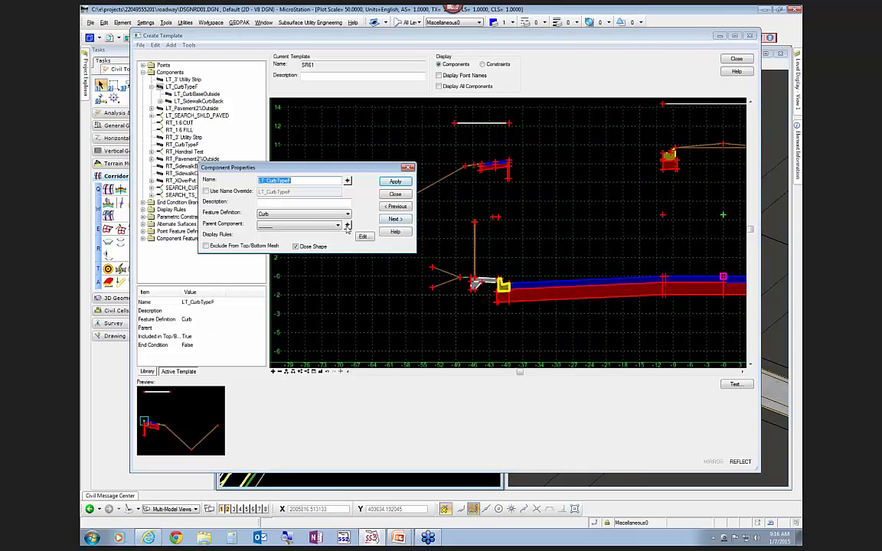
pyautogui.click(363, 236)
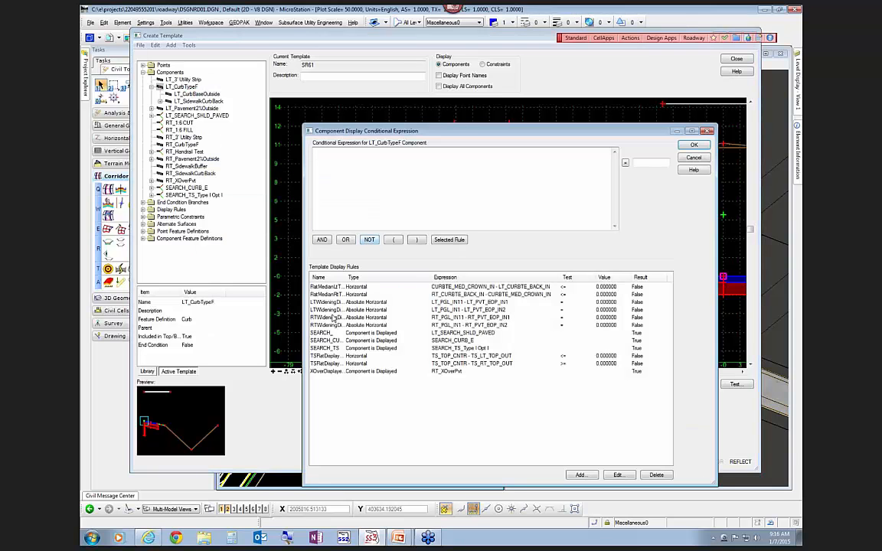
pyautogui.doubleClick(344, 277)
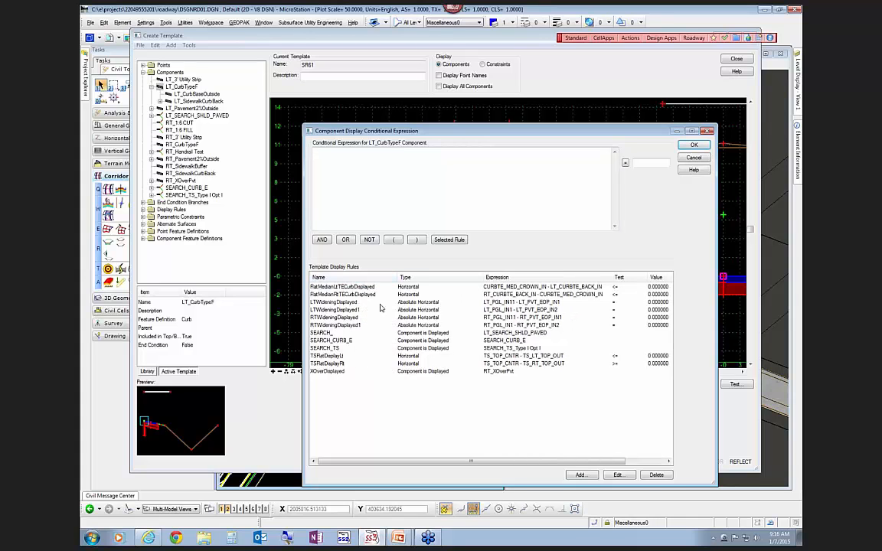
pyautogui.click(326, 333)
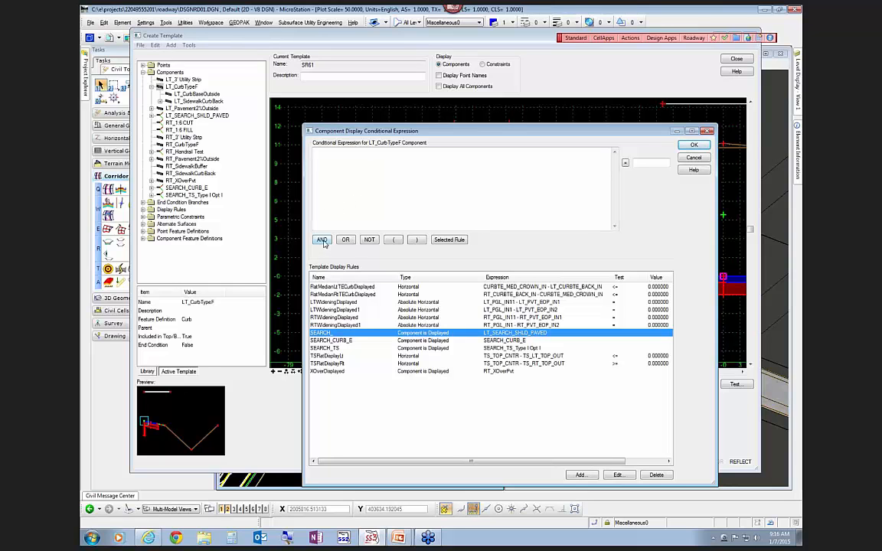
pyautogui.click(448, 240)
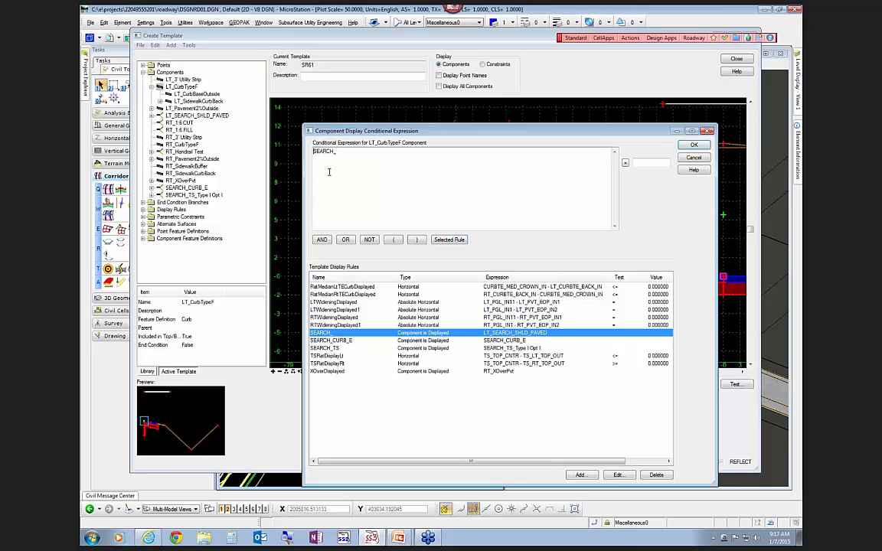
pyautogui.click(369, 240)
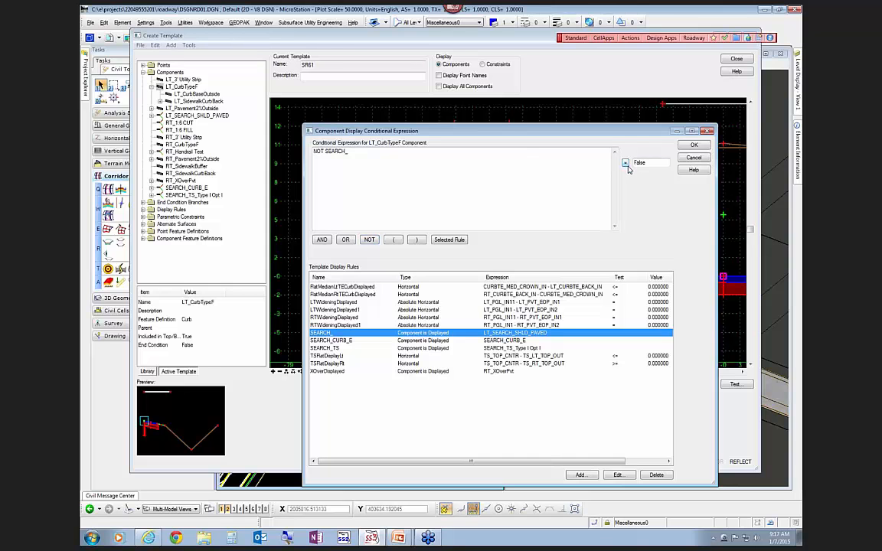
pyautogui.click(693, 145)
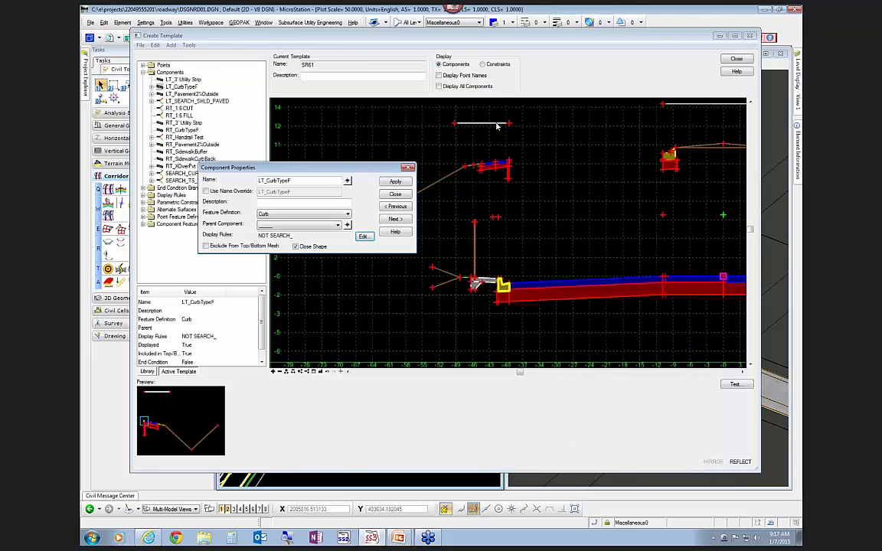
pyautogui.click(395, 183)
pyautogui.click(395, 194)
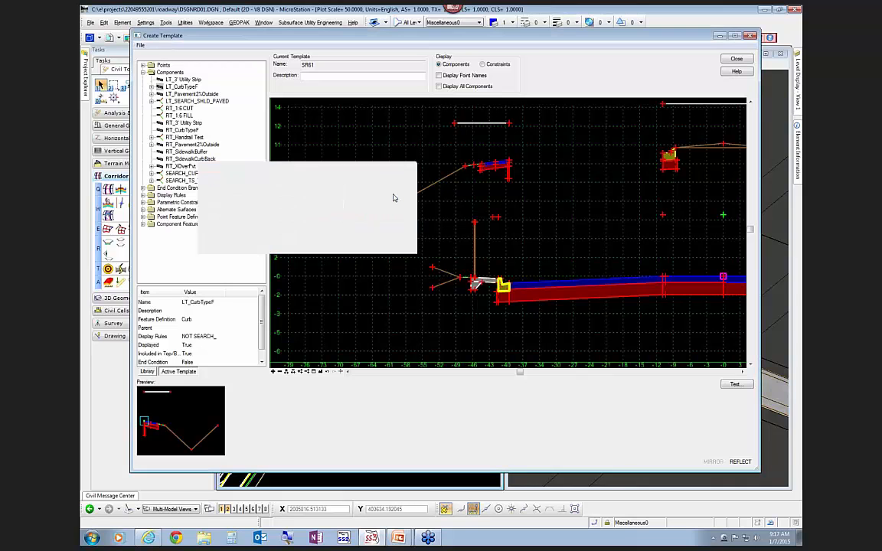
# Return to the template library and examine the points beside the left outside pavement edge of SR61
pyautogui.click(146, 371)
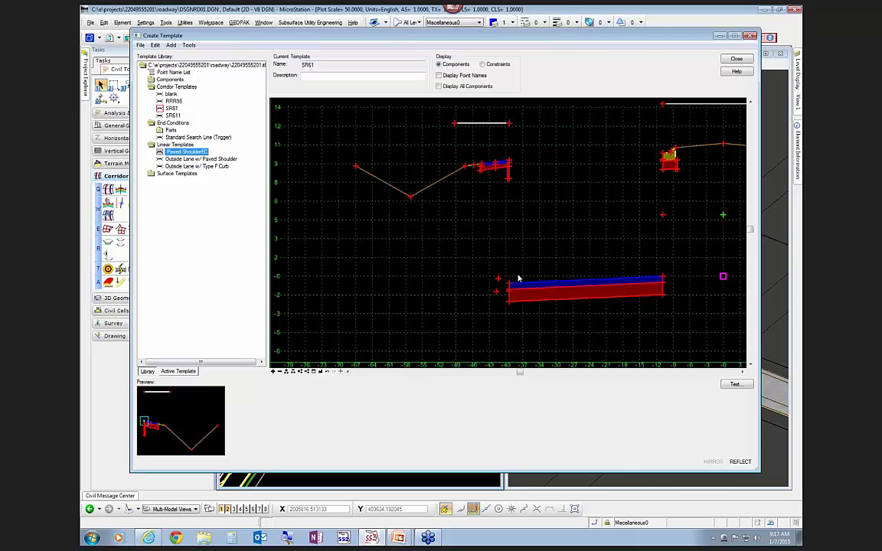
pyautogui.scroll(1, 519, 284)
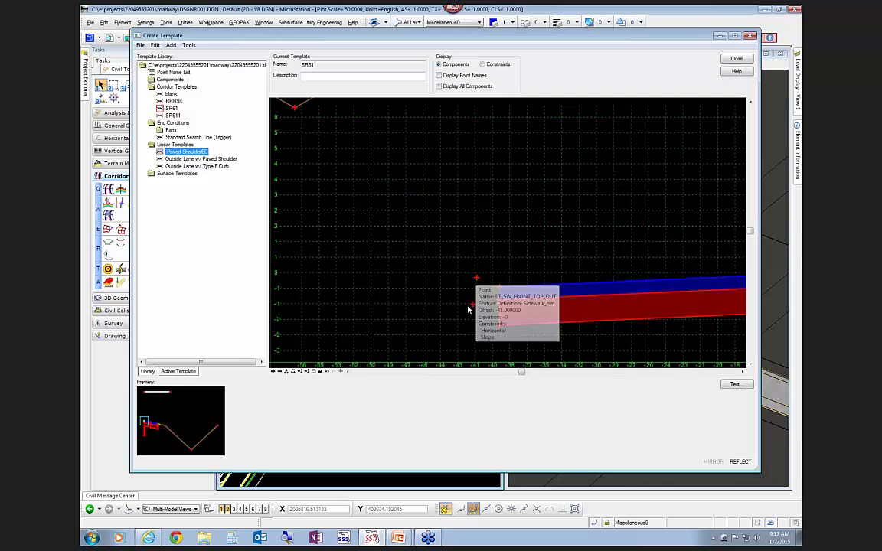
pyautogui.moveTo(473, 306)
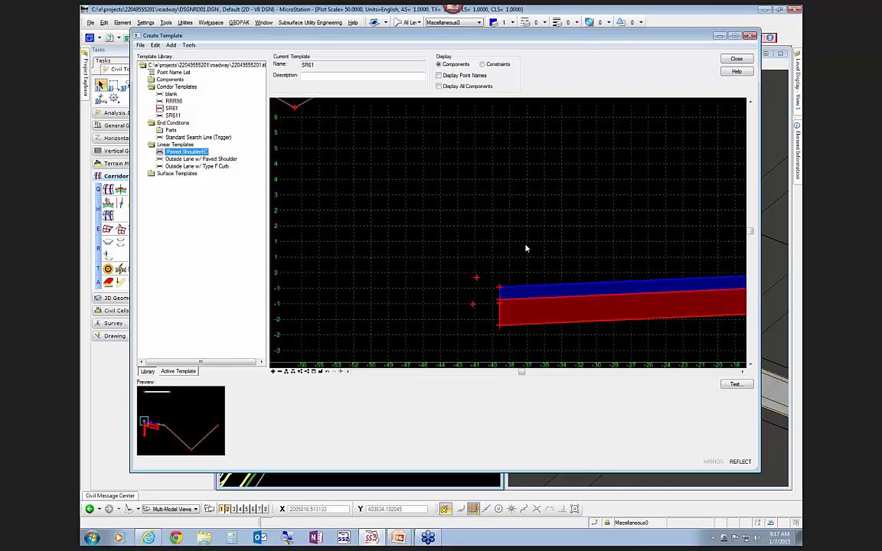
pyautogui.scroll(-2, 525, 250)
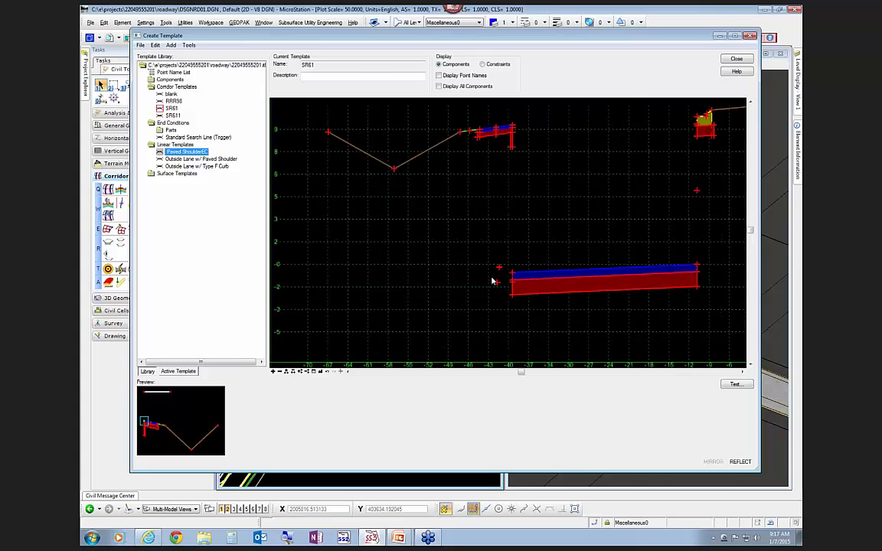
# Test the SR61 template by drawing its end conditions against the ShoulderPaved target placed off the left side
pyautogui.scroll(-3, 473, 287)
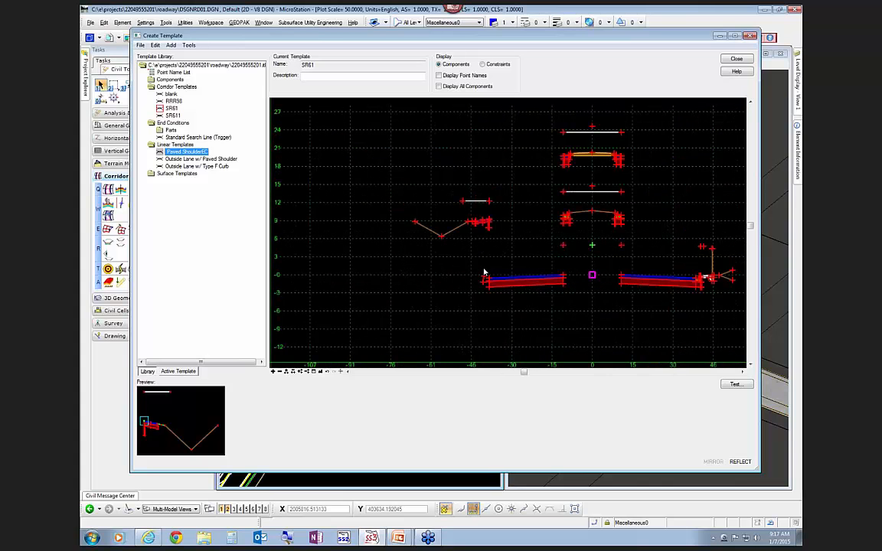
pyautogui.click(736, 383)
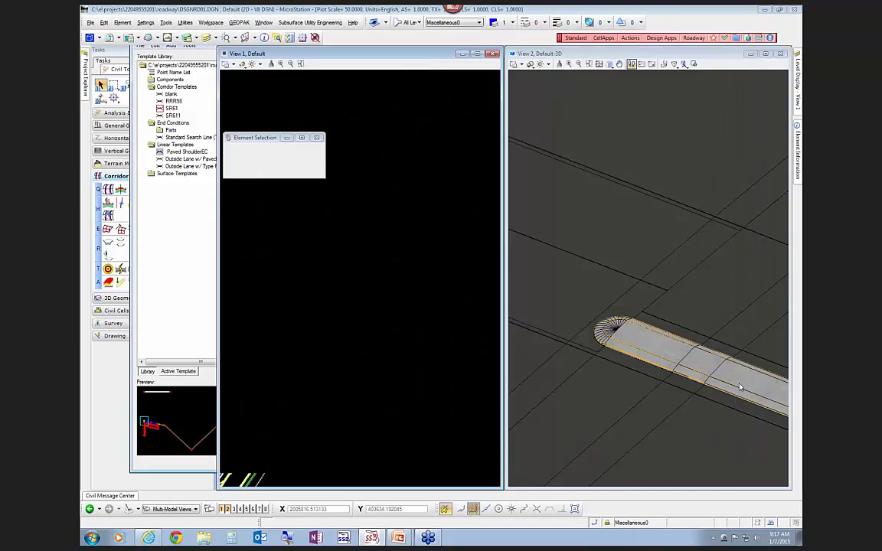
pyautogui.click(528, 303)
pyautogui.scroll(-2, 570, 320)
pyautogui.scroll(3, 366, 409)
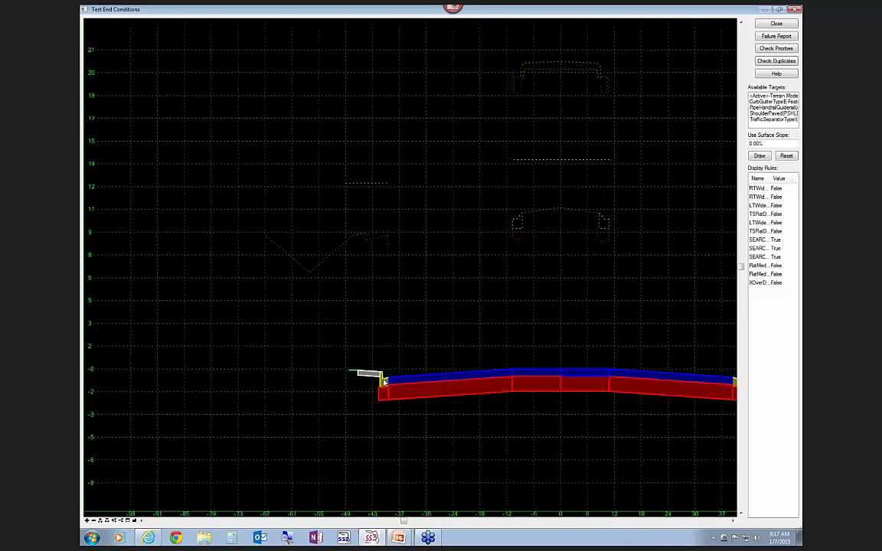
pyautogui.click(771, 113)
pyautogui.click(760, 156)
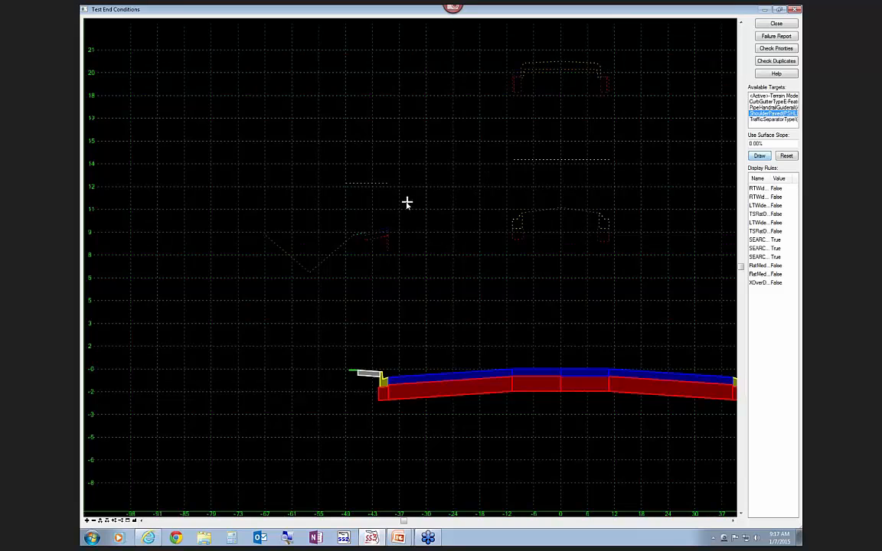
pyautogui.moveTo(351, 201); pyautogui.dragTo(396, 360)
pyautogui.click(775, 24)
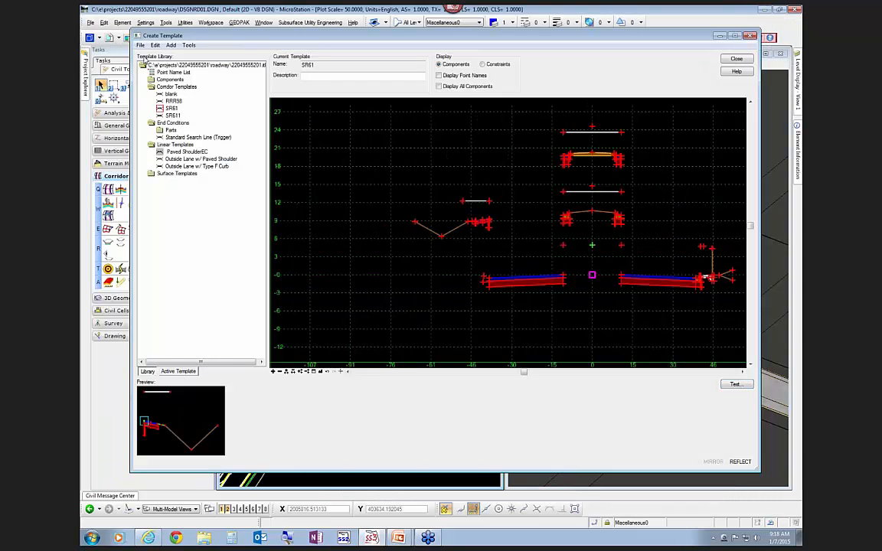
# Save the template library and leave the template editor
pyautogui.click(140, 45)
pyautogui.click(155, 76)
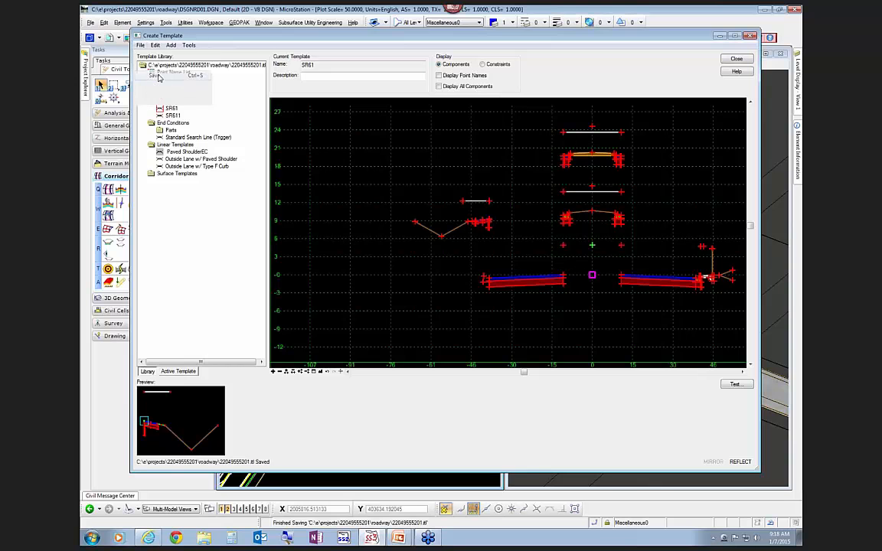
pyautogui.click(736, 59)
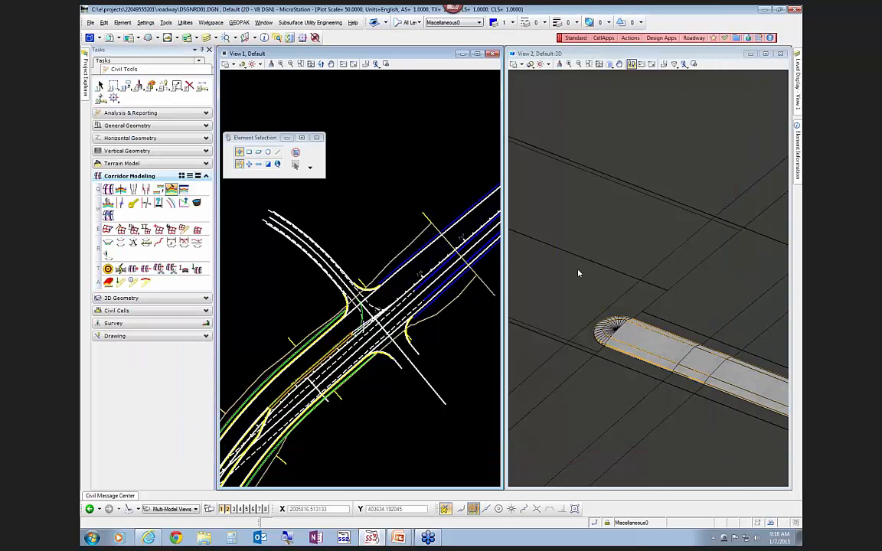
# Examine the SR61 corridor in the 3D model and in plan around the intersection near station 715
pyautogui.scroll(3, 368, 311)
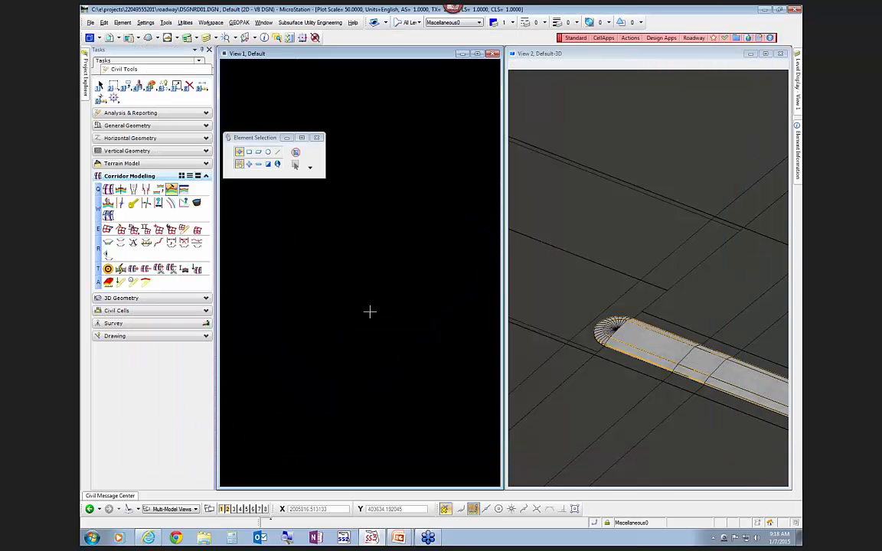
pyautogui.scroll(-3, 406, 250)
pyautogui.scroll(-4, 672, 256)
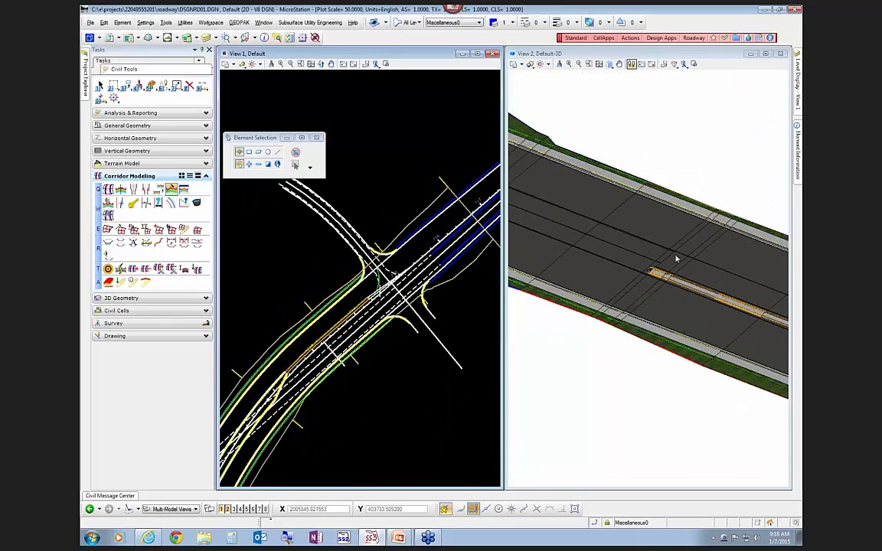
pyautogui.scroll(1, 673, 288)
pyautogui.scroll(2, 537, 246)
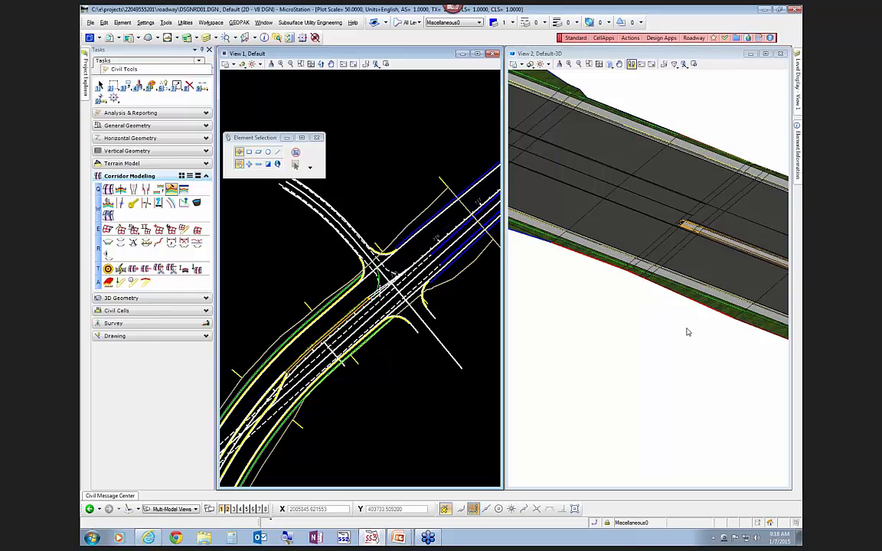
pyautogui.keyDown('shift'); pyautogui.moveTo(717, 375); pyautogui.dragTo(604, 341, button='middle'); pyautogui.keyUp('shift')
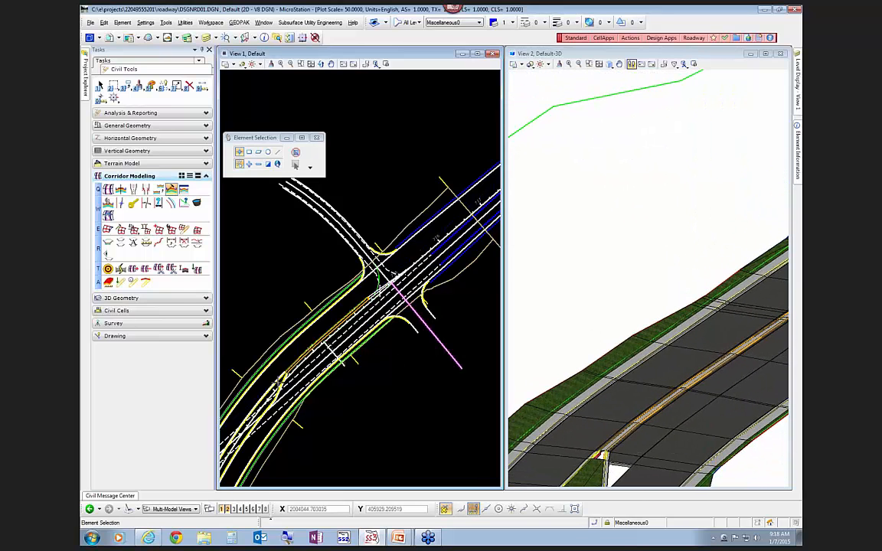
pyautogui.scroll(-2, 643, 354)
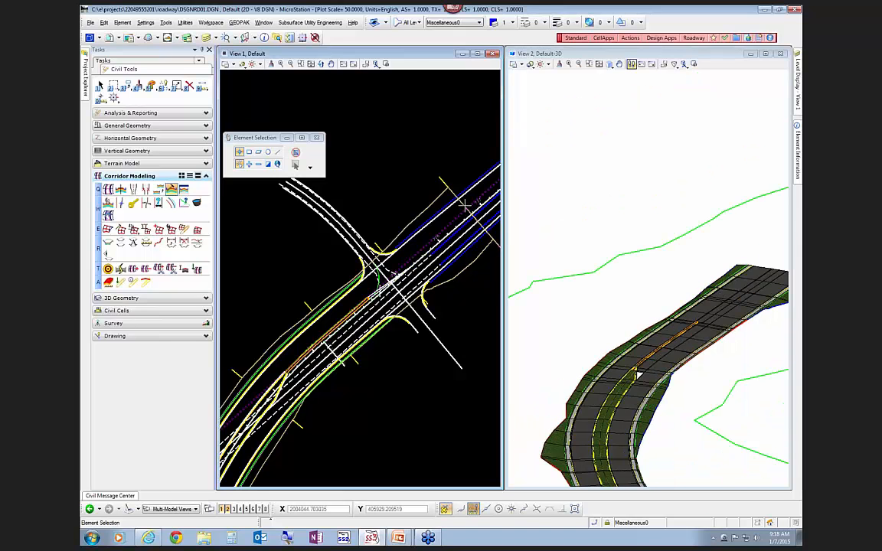
pyautogui.scroll(2, 420, 228)
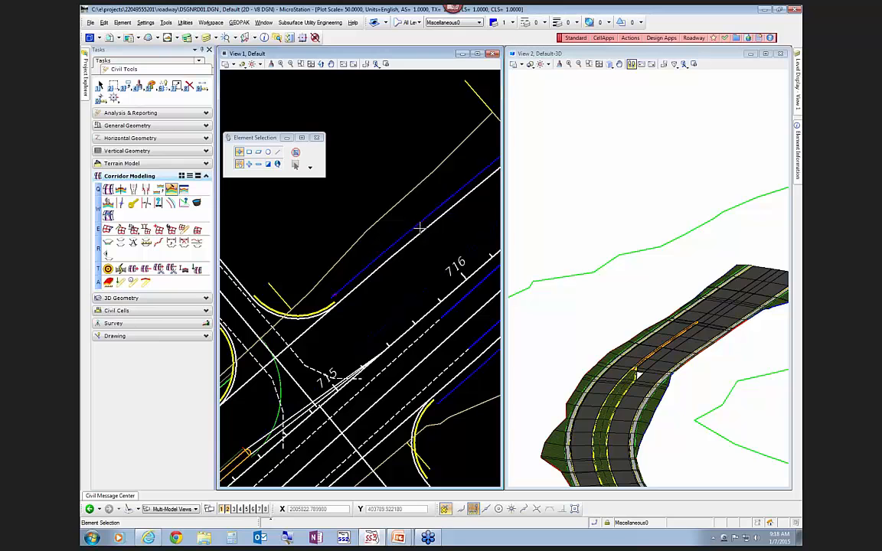
pyautogui.scroll(-2, 424, 262)
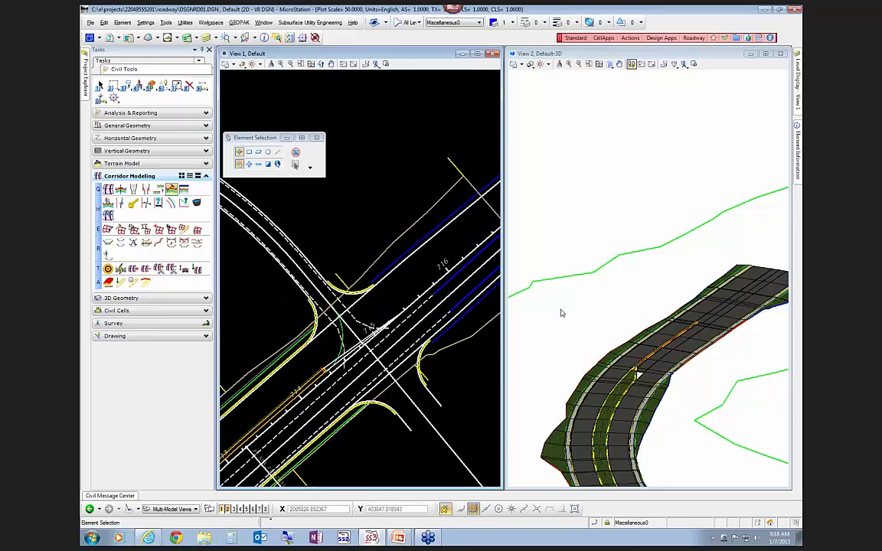
# Synchronize the SR61 template drop across the intersection with the saved template library
pyautogui.click(615, 303)
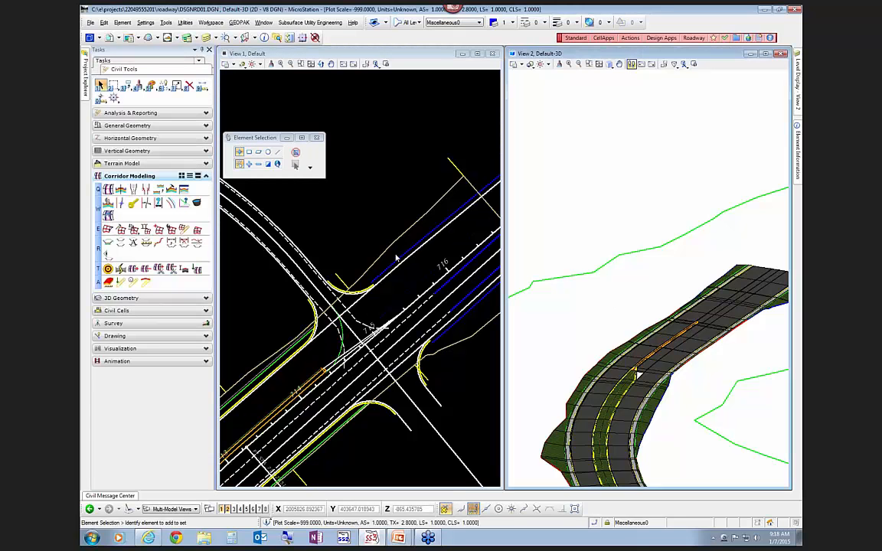
pyautogui.click(120, 268)
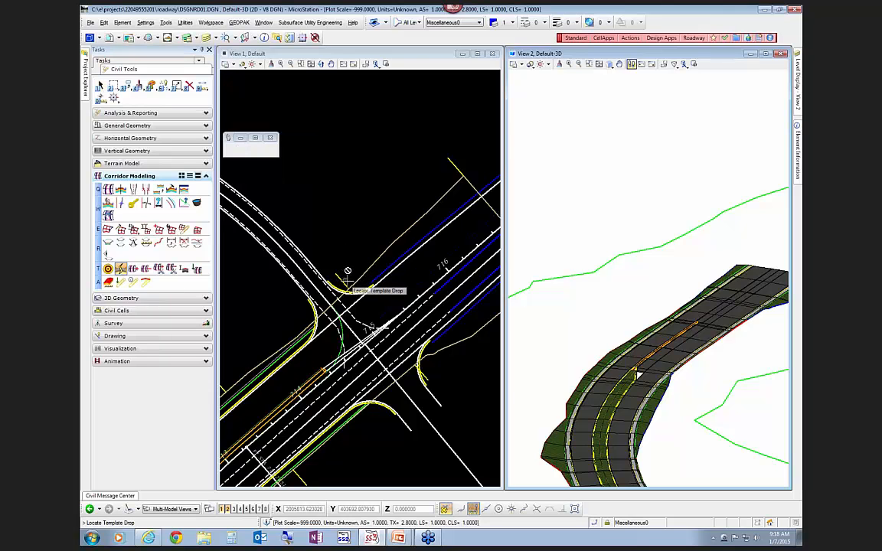
pyautogui.click(362, 249)
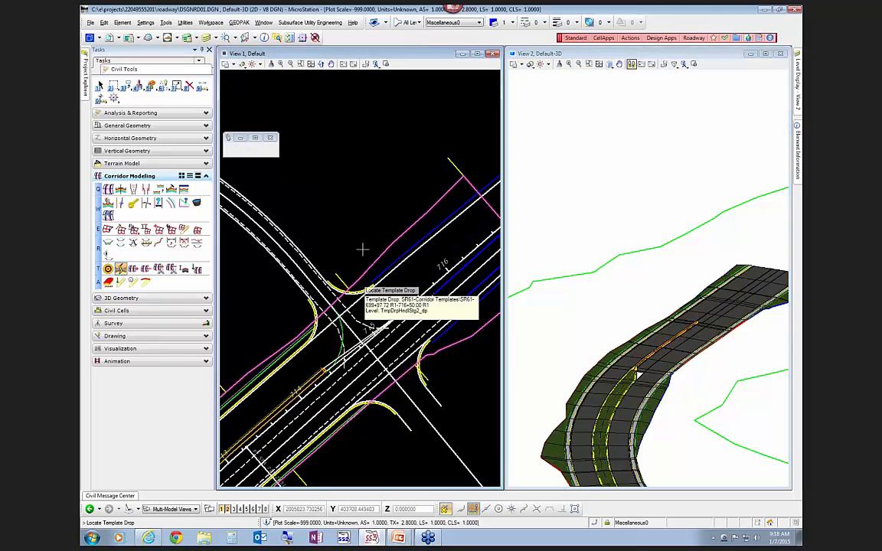
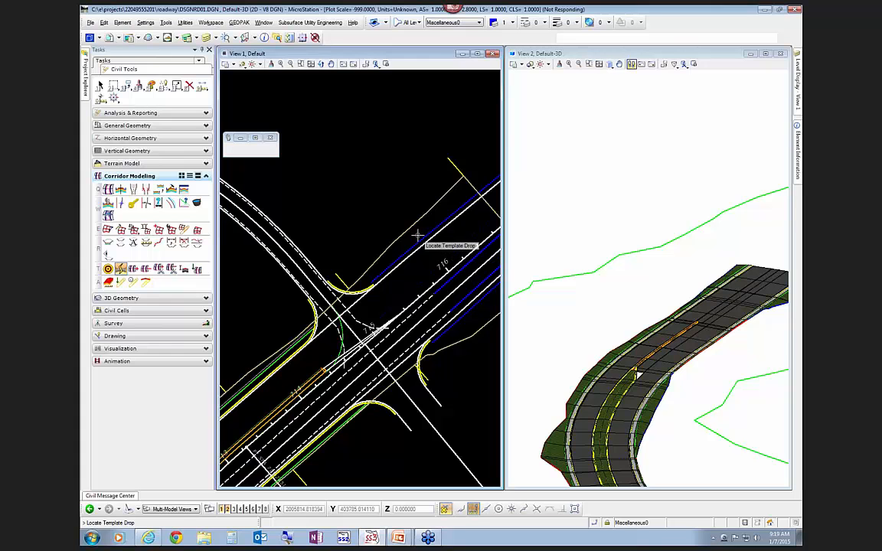
# Change the design stage of the SR61 corridor
pyautogui.click(458, 176)
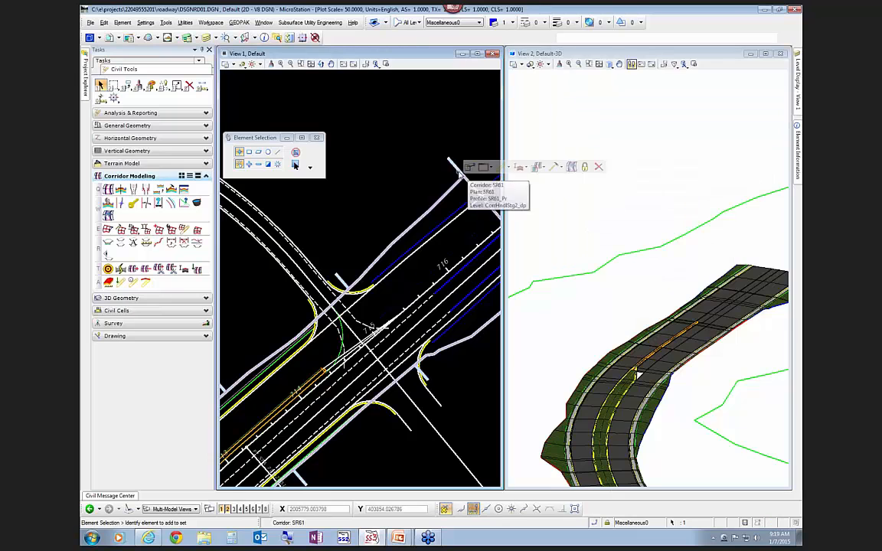
pyautogui.click(470, 167)
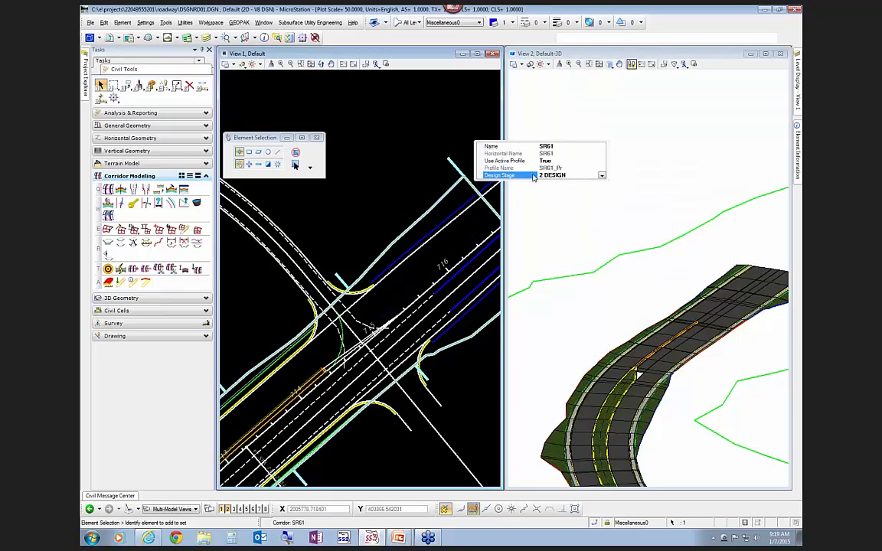
pyautogui.click(602, 176)
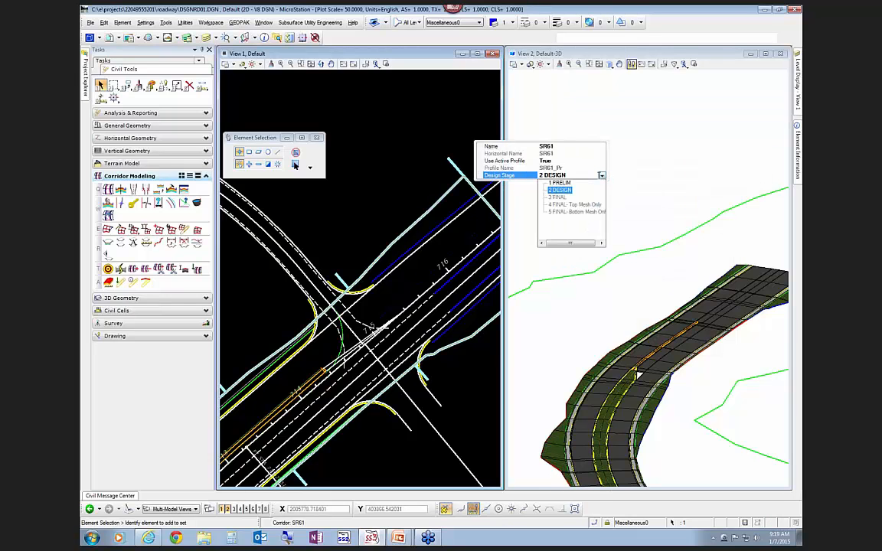
pyautogui.click(561, 189)
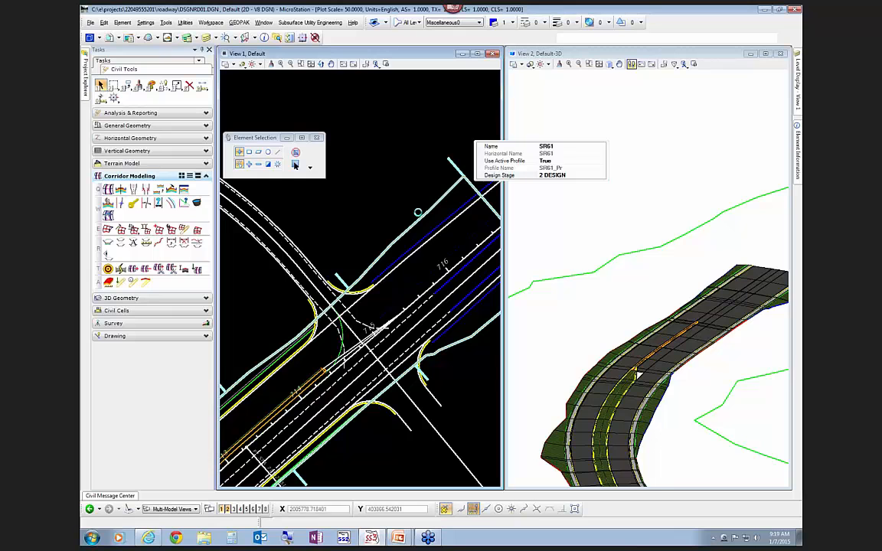
pyautogui.click(295, 164)
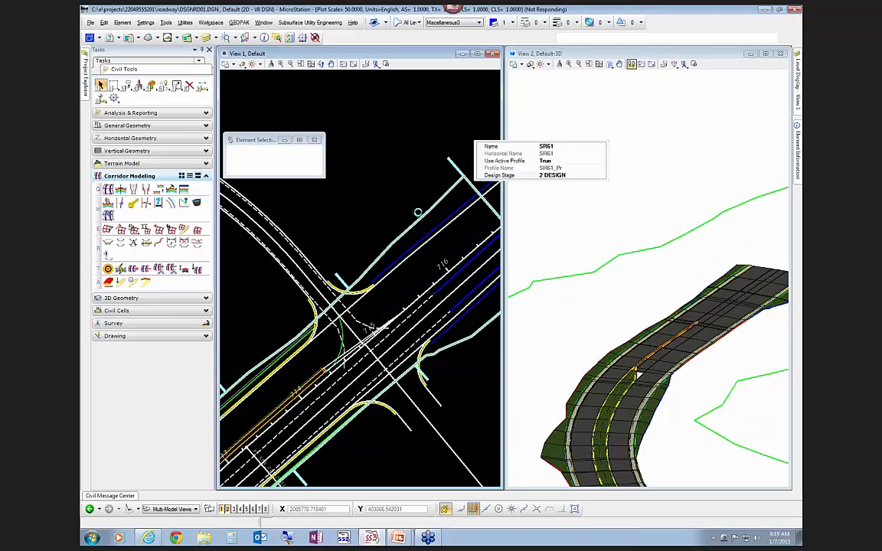
pyautogui.click(398, 537)
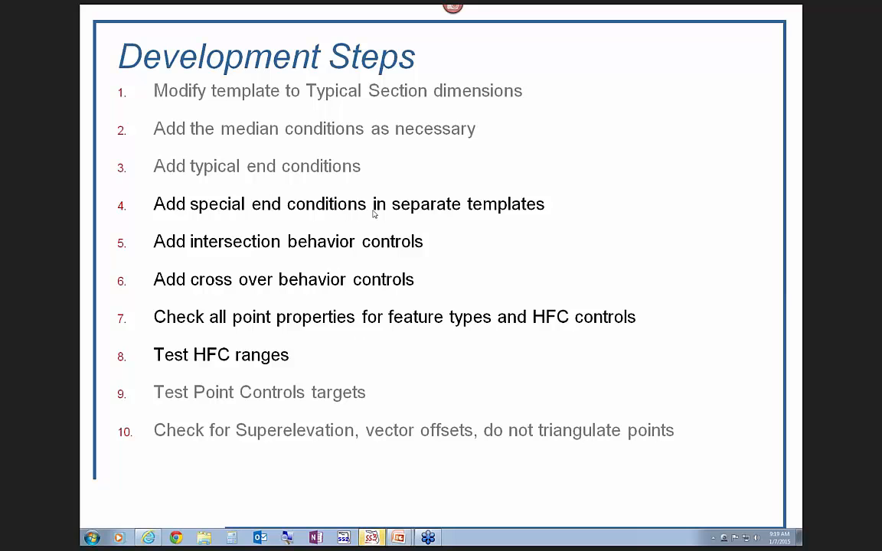
pyautogui.click(371, 538)
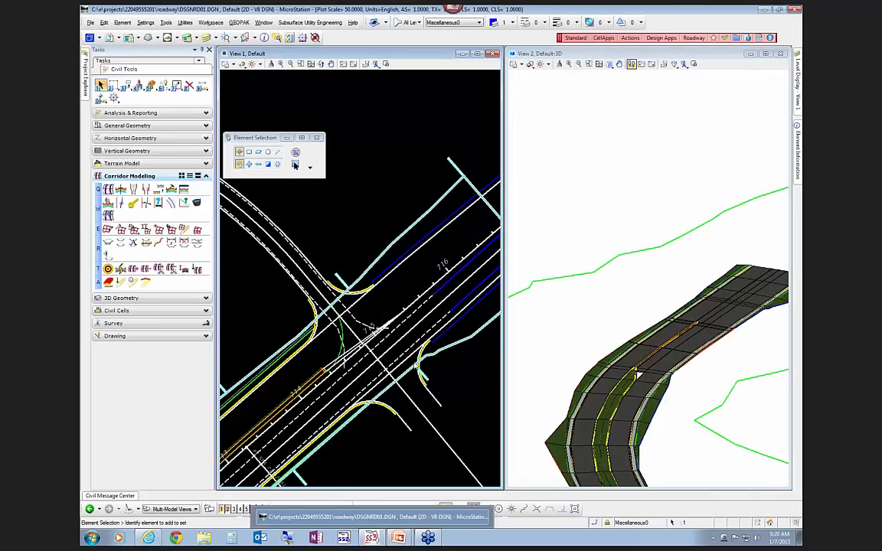
# Add the paved shoulder line PSHLDR6, along the left side near station 716, as a corridor reference of SR61
pyautogui.click(368, 220)
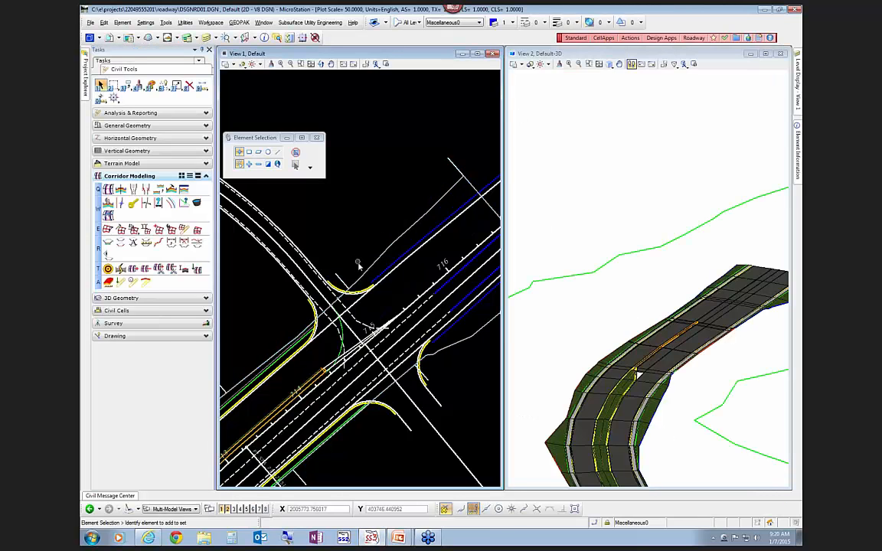
pyautogui.scroll(3, 371, 271)
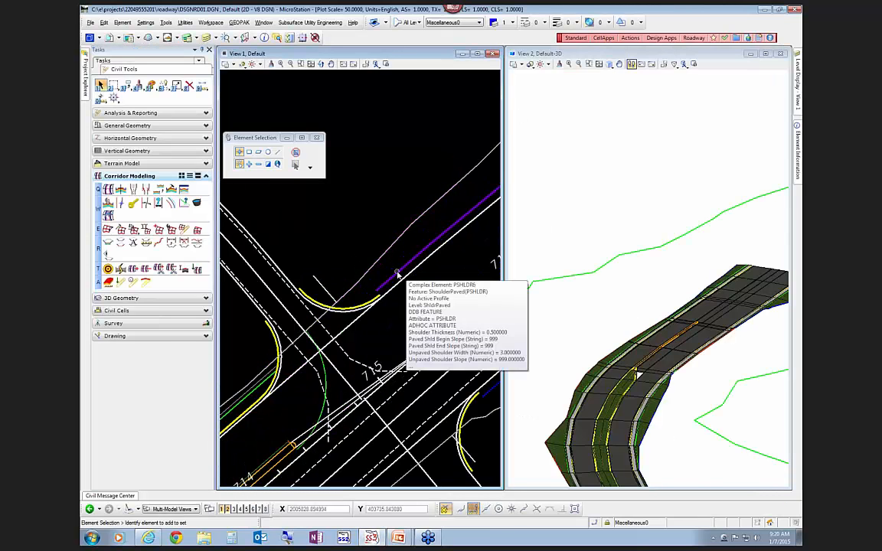
pyautogui.click(396, 274)
pyautogui.scroll(-3, 296, 246)
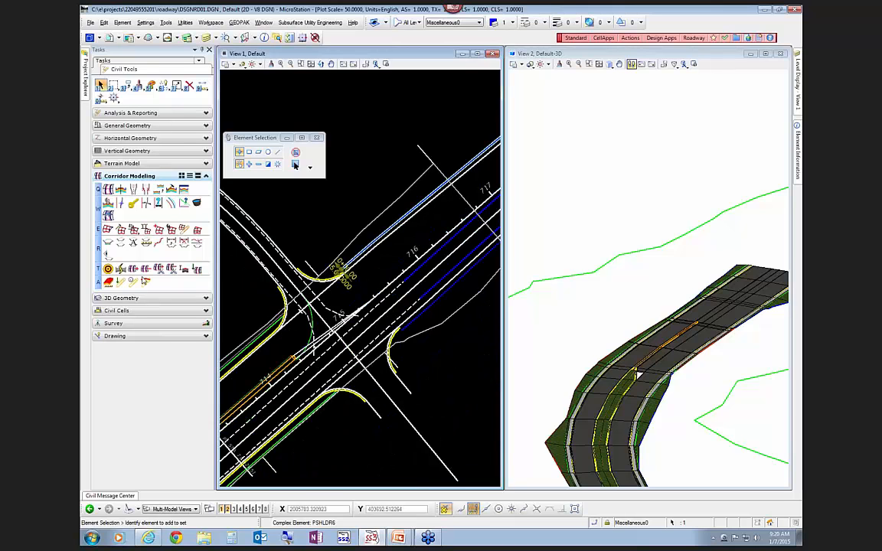
pyautogui.click(133, 269)
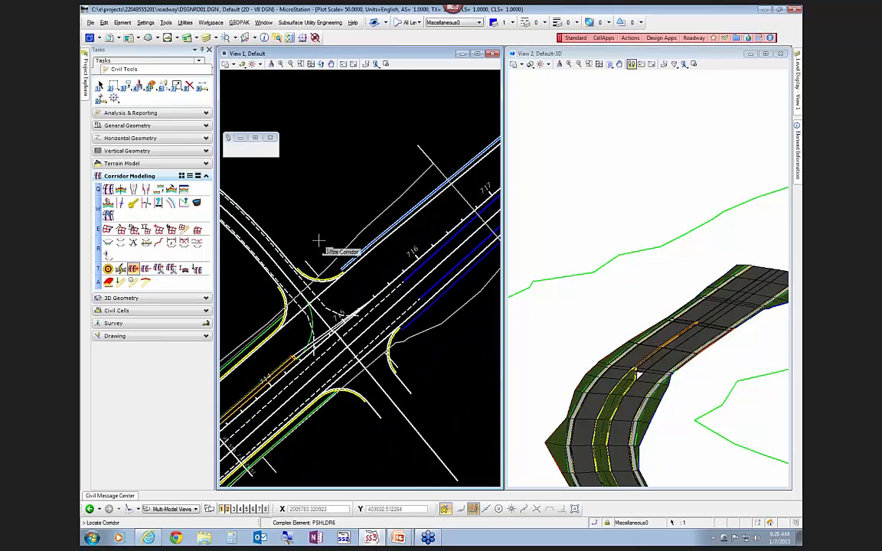
pyautogui.click(349, 236)
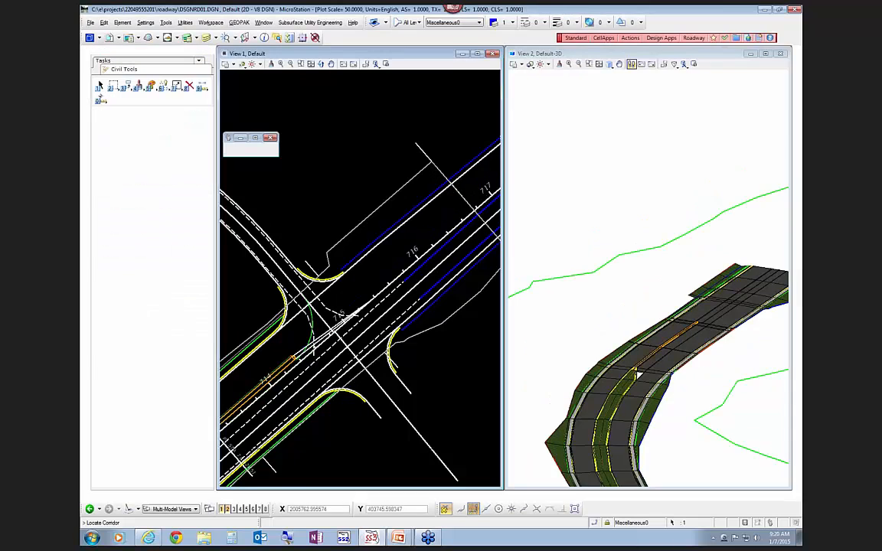
# Examine the 3D model where the left curb and sidewalk change to the paved shoulder and ditch past the intersection
pyautogui.scroll(5, 689, 291)
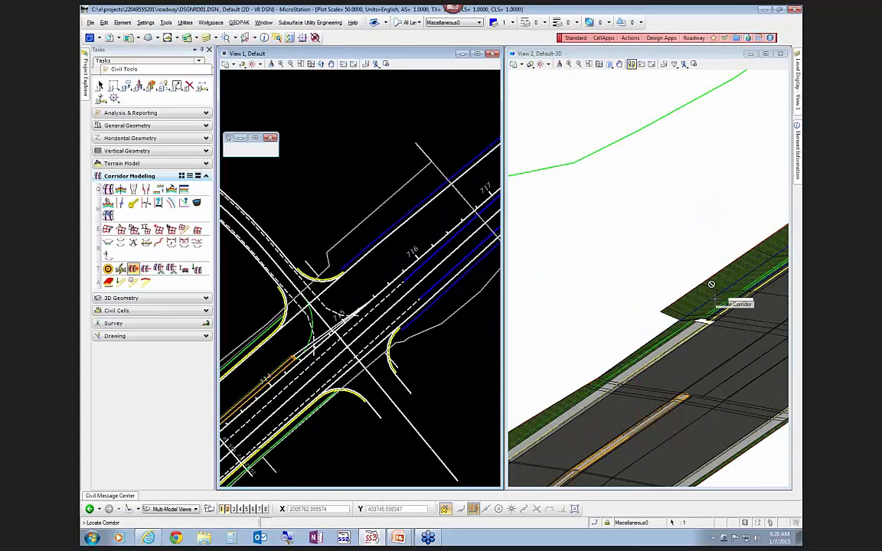
pyautogui.scroll(-2, 620, 269)
pyautogui.scroll(-2, 593, 266)
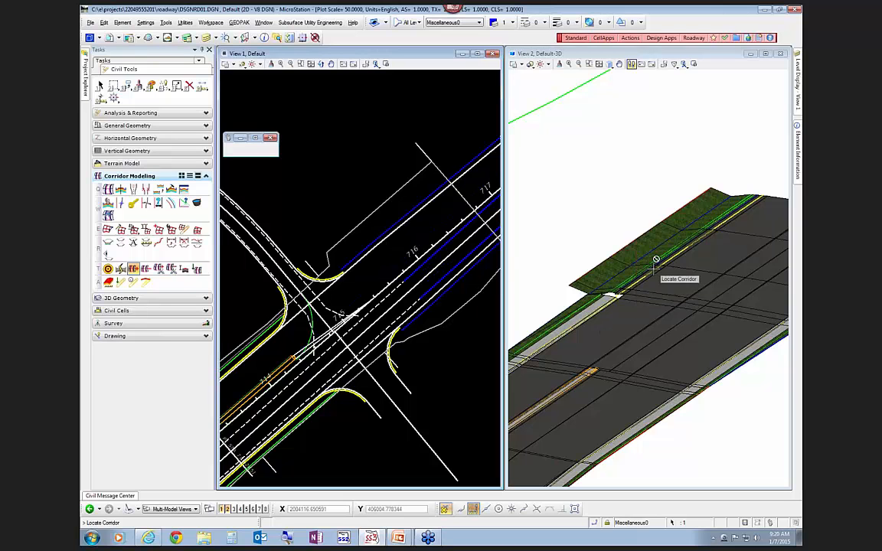
pyautogui.scroll(2, 670, 259)
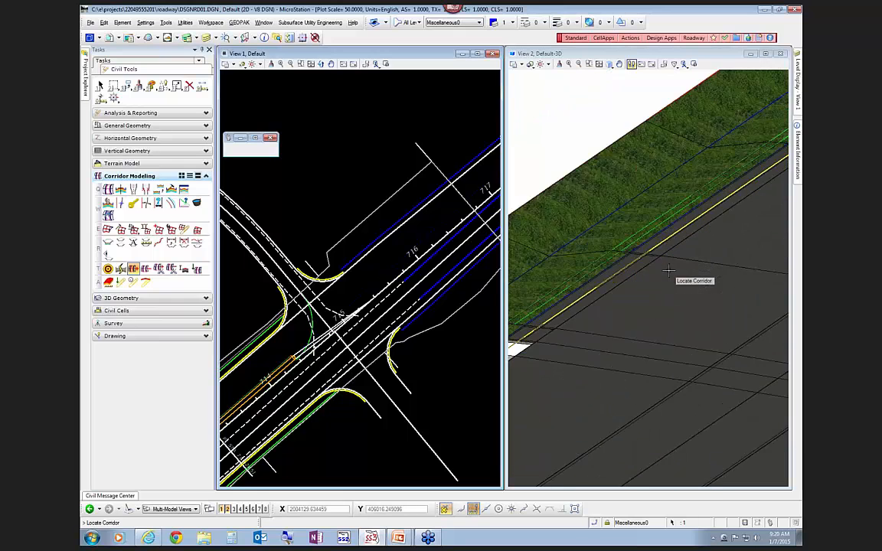
pyautogui.scroll(-1, 670, 256)
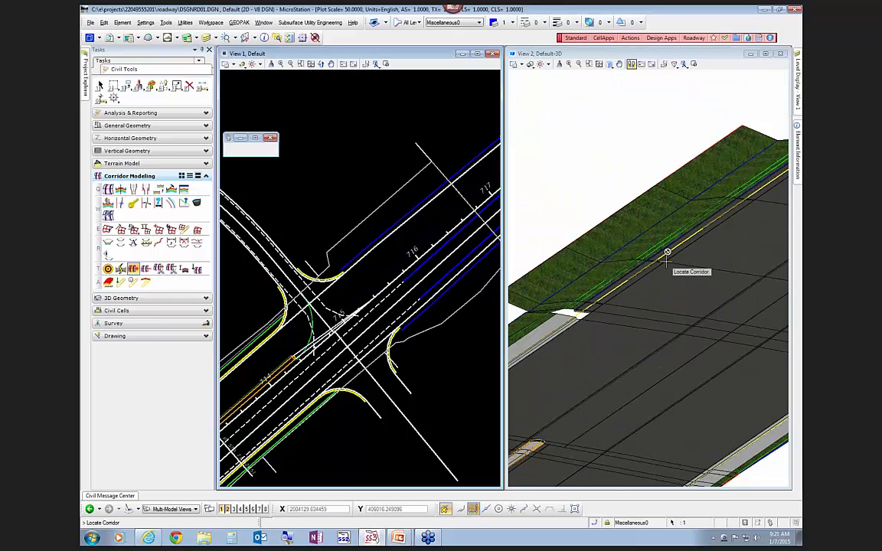
pyautogui.scroll(-2, 665, 250)
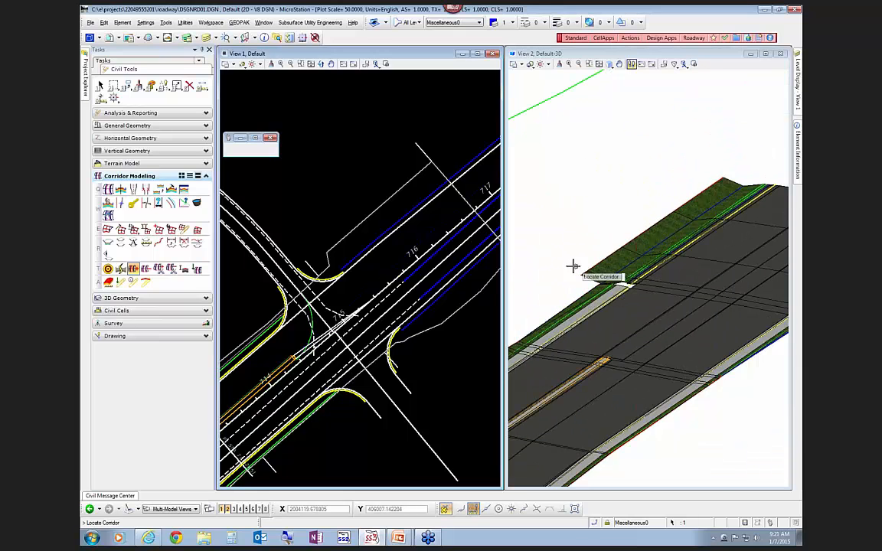
# Start applying a linear template and choose Paved ShoulderEC from the Linear Templates
pyautogui.scroll(-1, 556, 262)
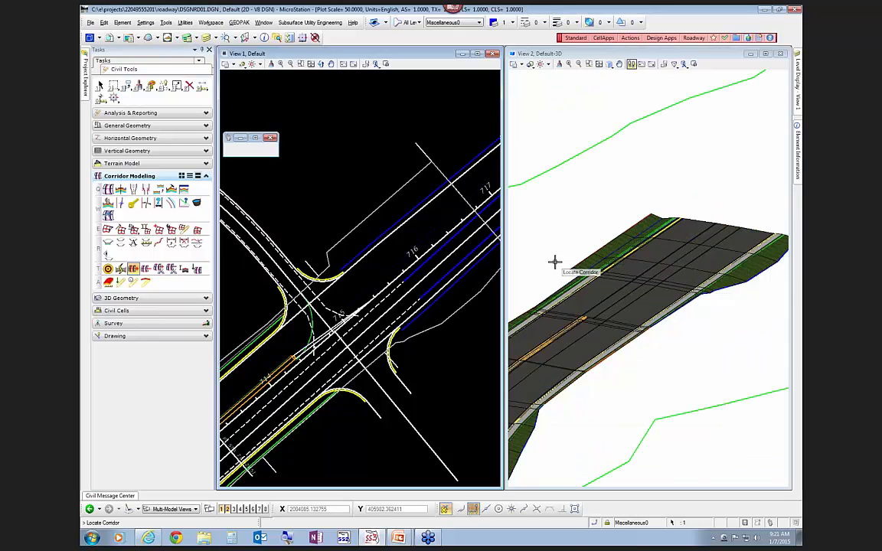
pyautogui.scroll(2, 724, 281)
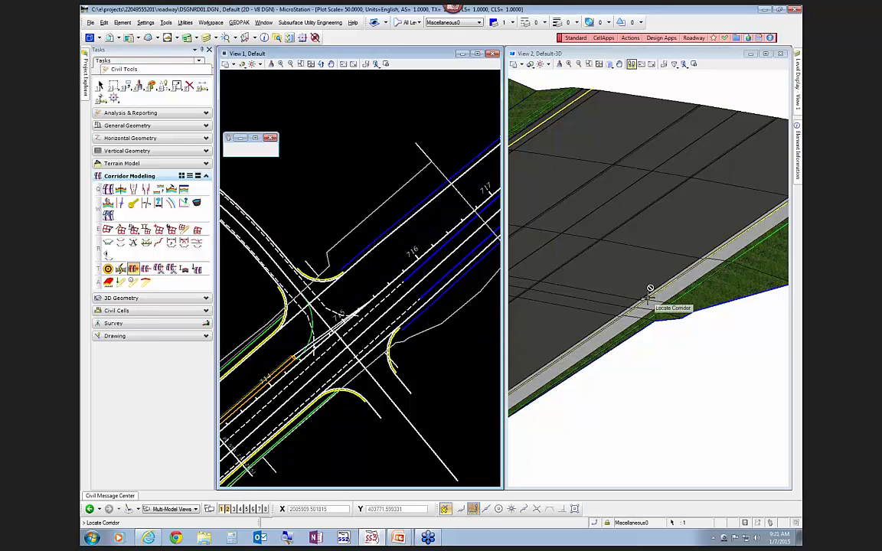
pyautogui.scroll(1, 636, 289)
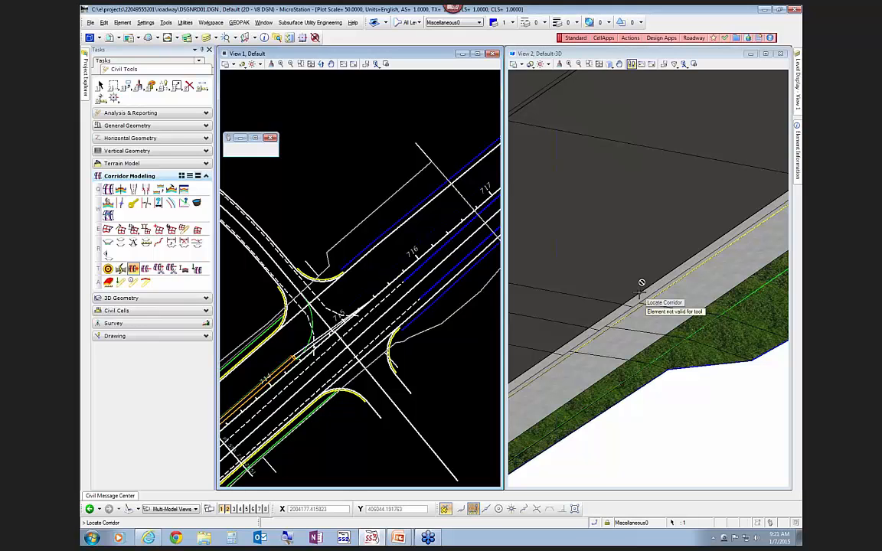
pyautogui.press('Escape')
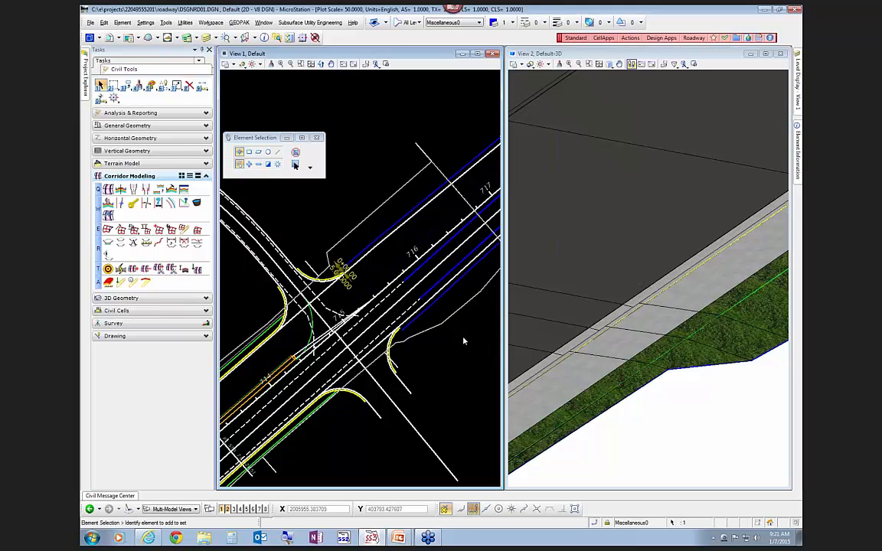
pyautogui.click(116, 299)
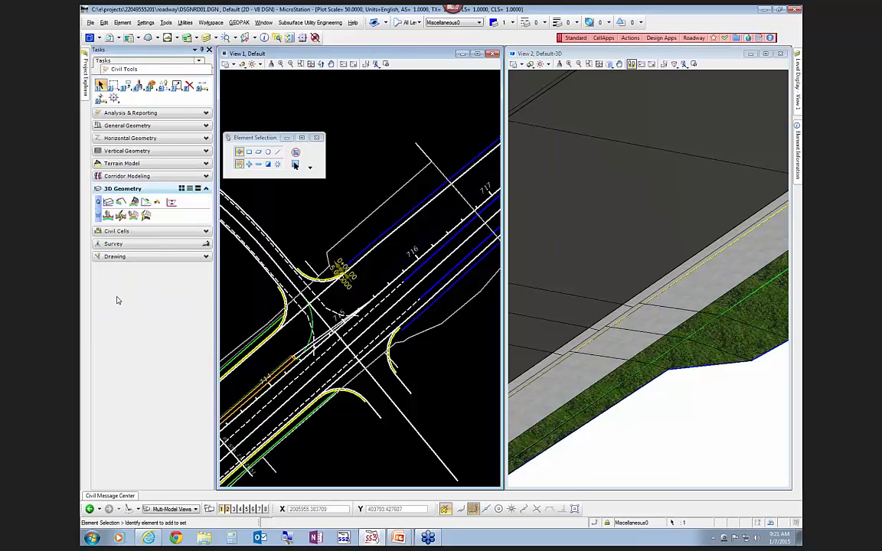
pyautogui.click(121, 202)
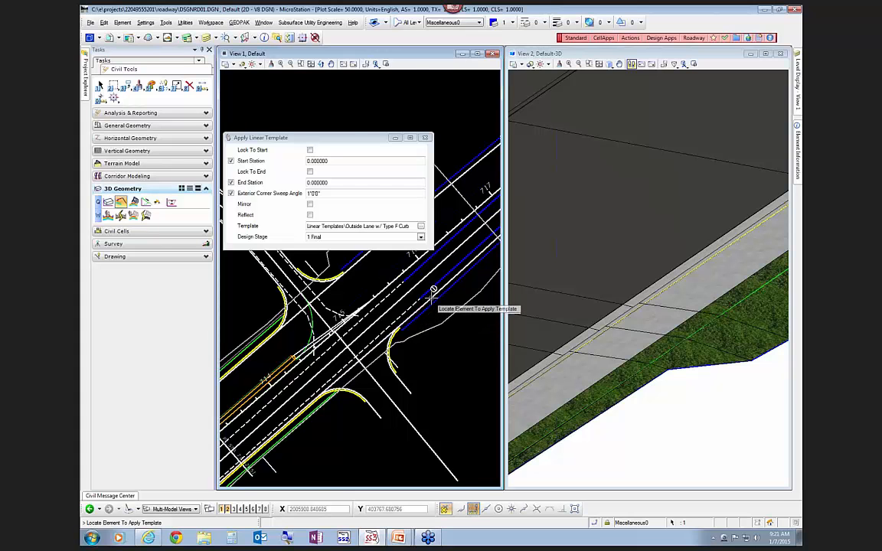
pyautogui.scroll(2, 432, 295)
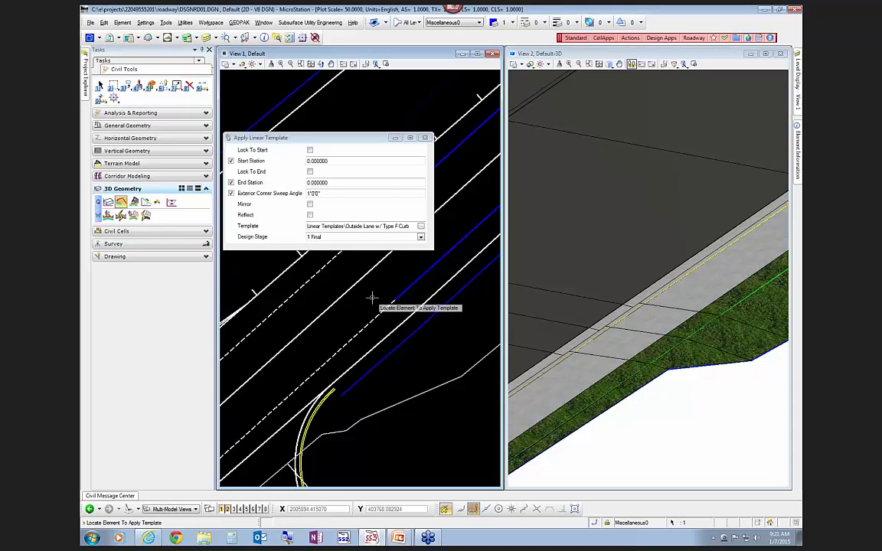
pyautogui.click(421, 227)
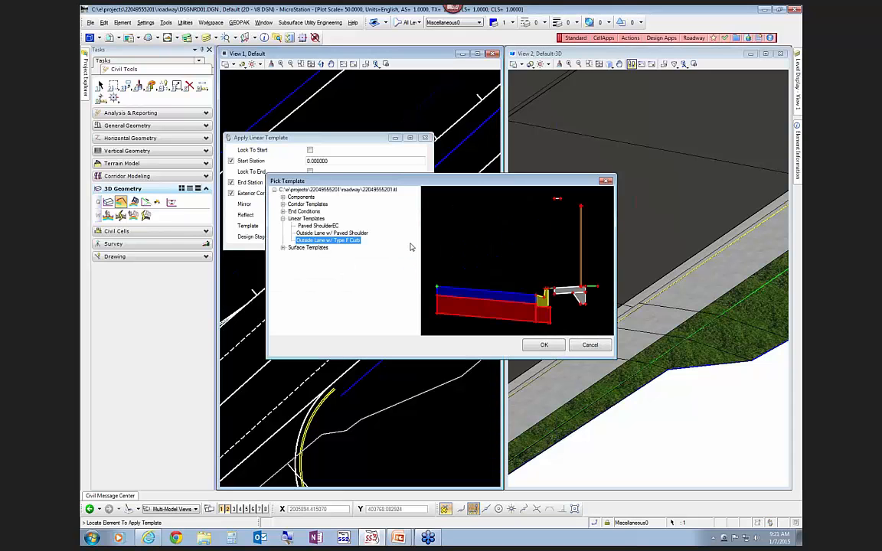
pyautogui.click(316, 226)
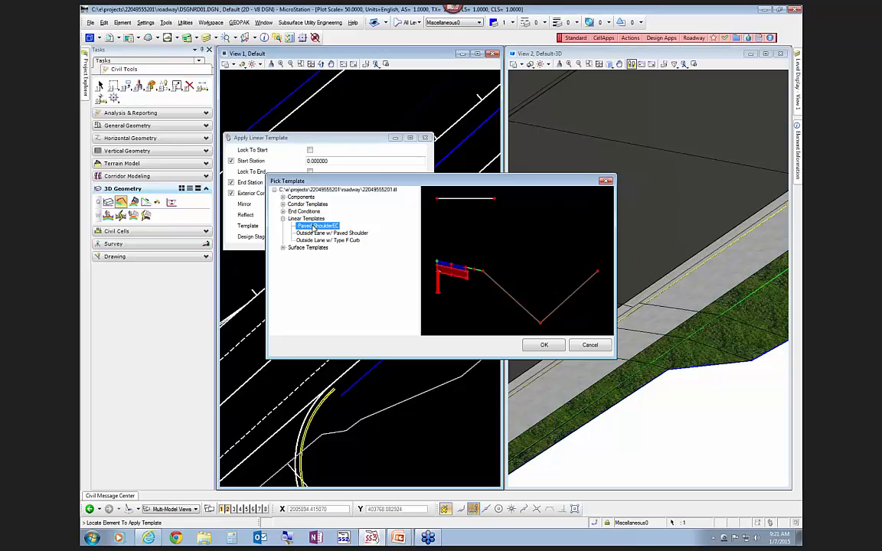
pyautogui.click(540, 346)
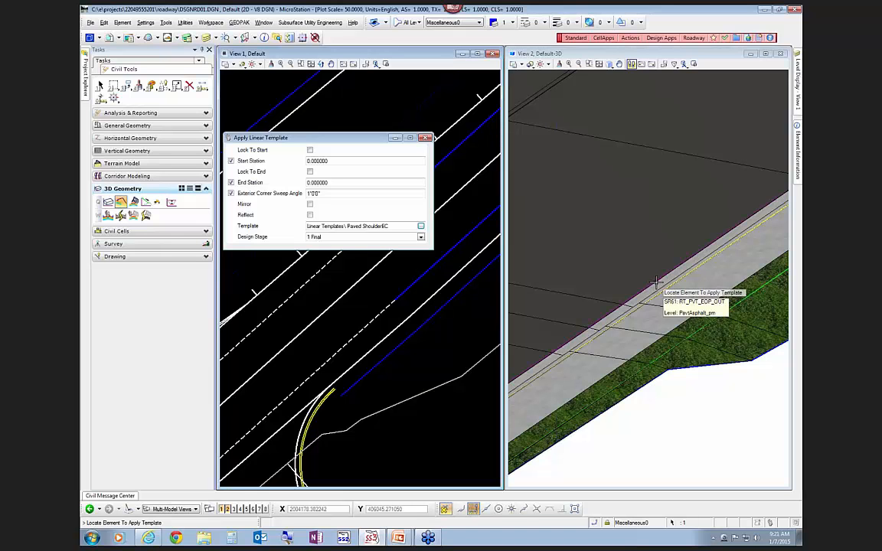
# Use SR61's right outside pavement edge, RT_PVT_EOP_OUT, as the template's base element and start at about station 1128.13, beside the curb return
pyautogui.scroll(-5, 658, 290)
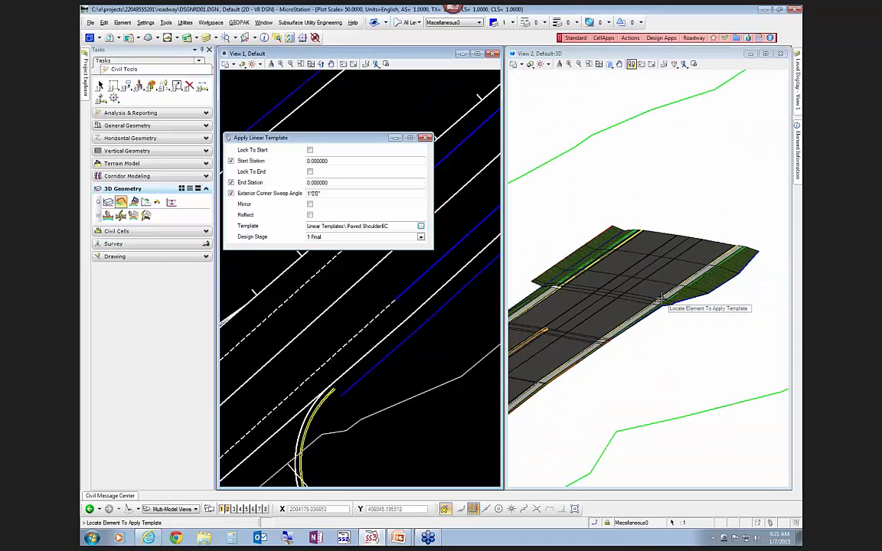
pyautogui.scroll(5, 661, 298)
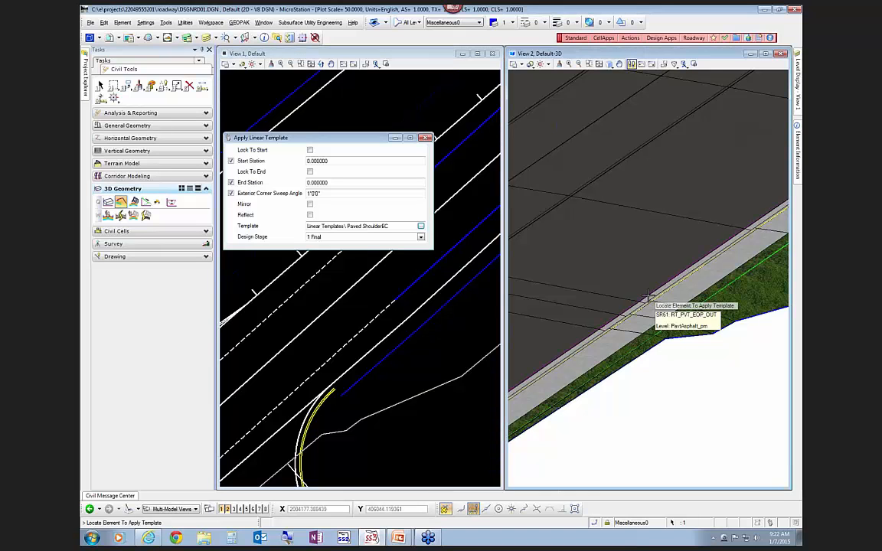
pyautogui.click(647, 295)
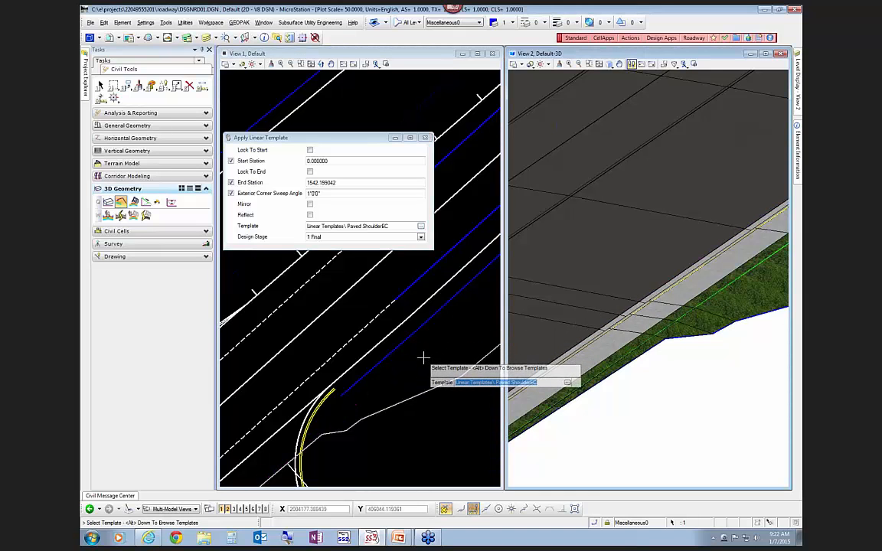
pyautogui.click(321, 344)
pyautogui.scroll(-2, 316, 343)
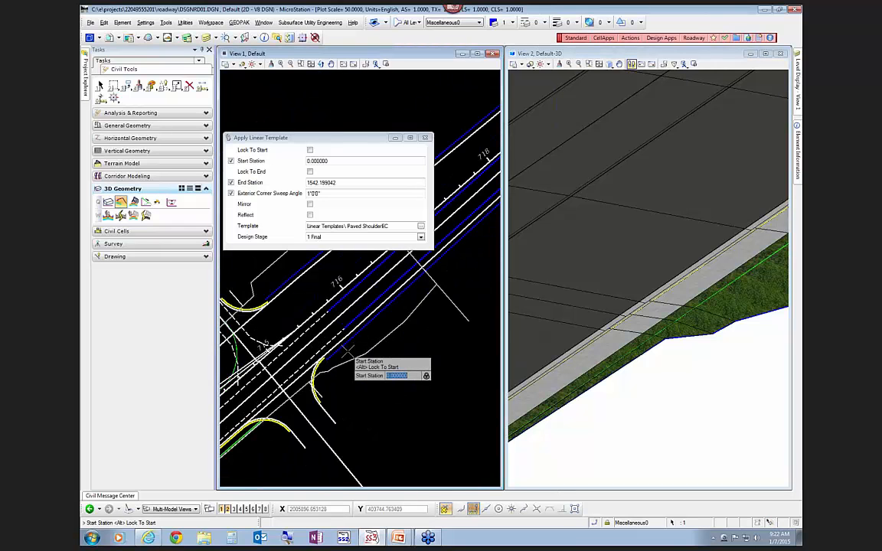
pyautogui.click(230, 162)
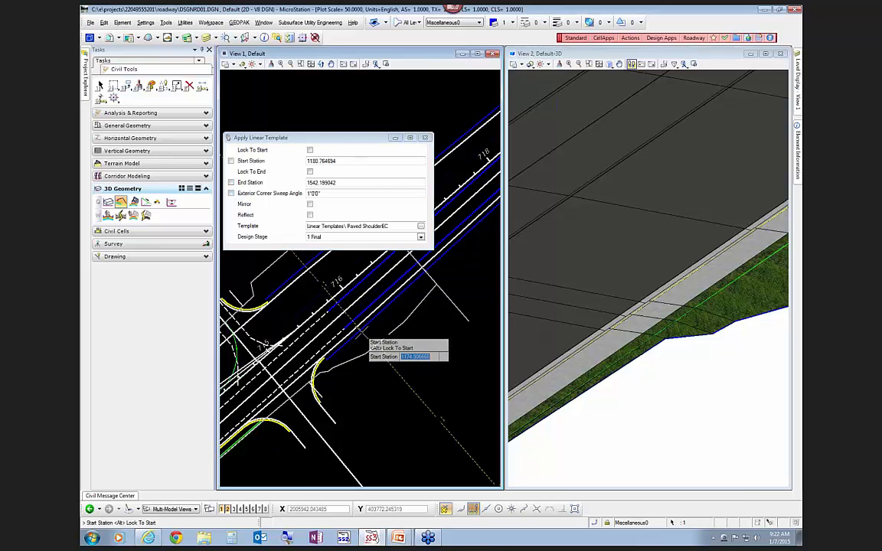
pyautogui.scroll(2, 387, 341)
pyautogui.scroll(-2, 386, 345)
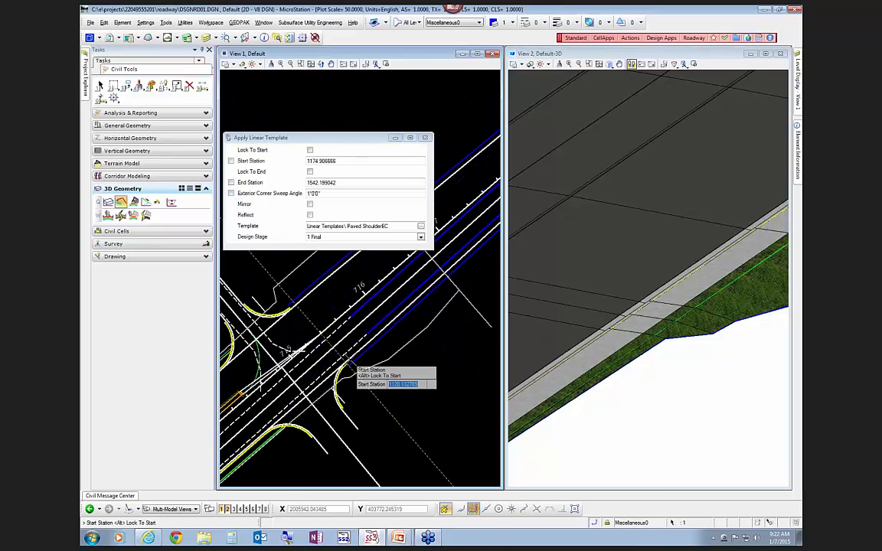
pyautogui.scroll(2, 351, 363)
pyautogui.click(344, 374)
# End the linear template at about station 1264.95 and place it on the road's right side with a 1°0'0" exterior corner sweep angle
pyautogui.scroll(-3, 333, 361)
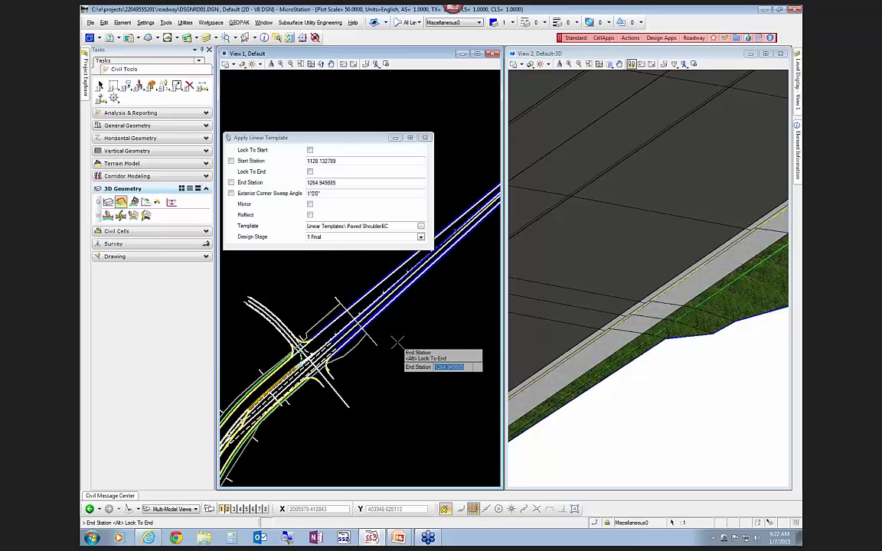
pyautogui.click(396, 341)
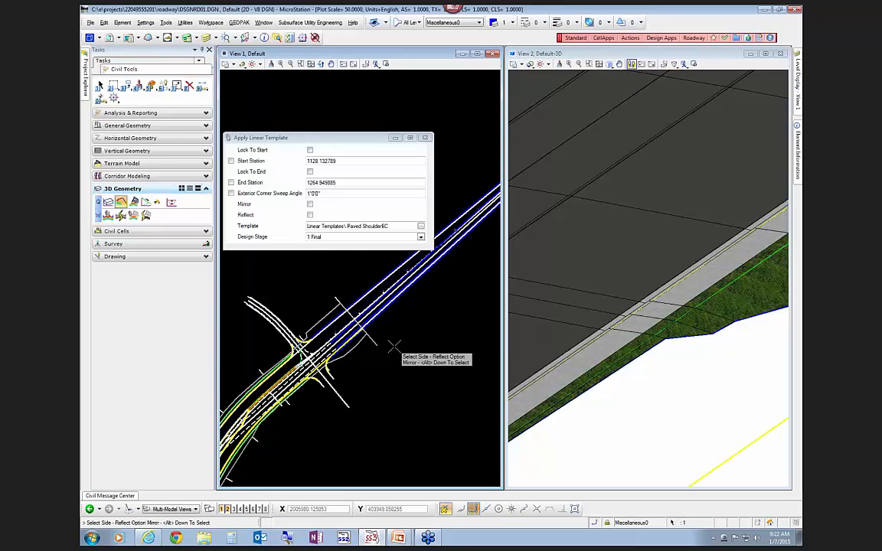
pyautogui.scroll(3, 362, 353)
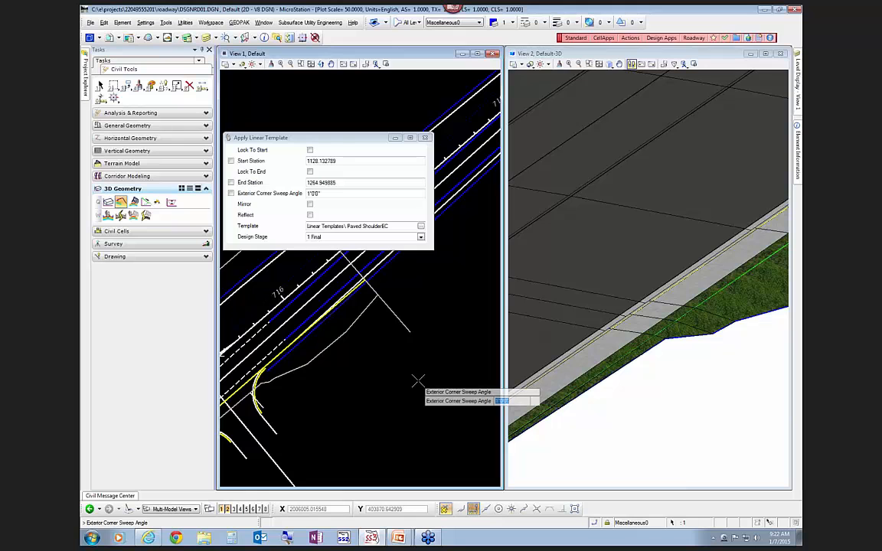
pyautogui.click(417, 380)
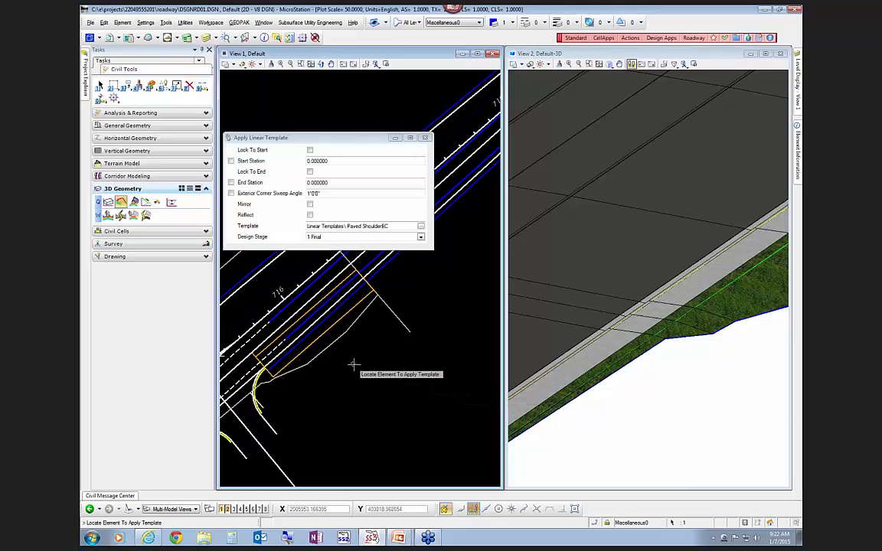
pyautogui.scroll(-5, 608, 383)
pyautogui.scroll(5, 612, 380)
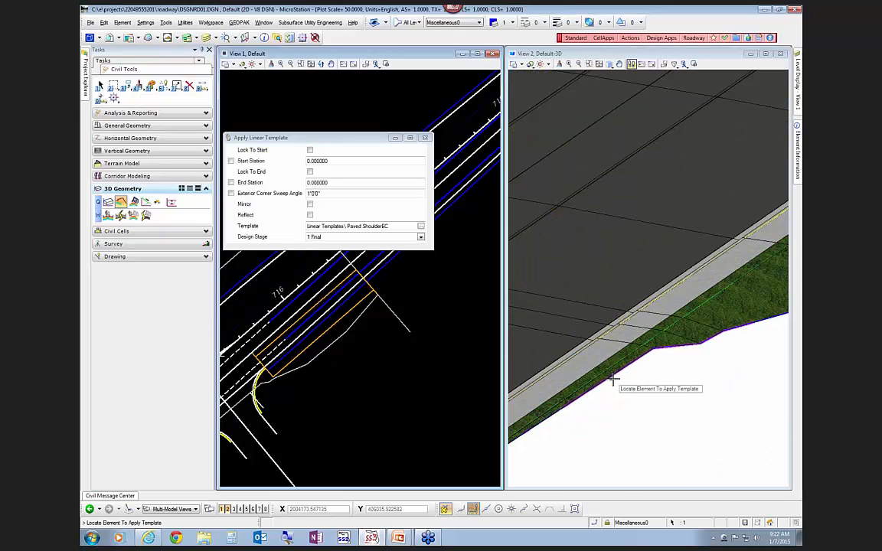
pyautogui.rightClick(702, 390)
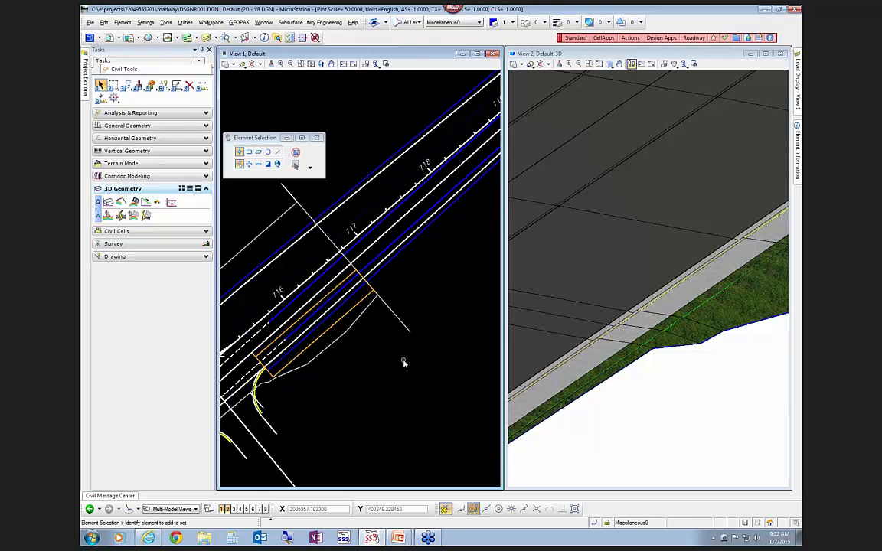
# Open the template drop of the Paved ShoulderEC linear template near station 716 for inspection and close it without changes
pyautogui.click(332, 334)
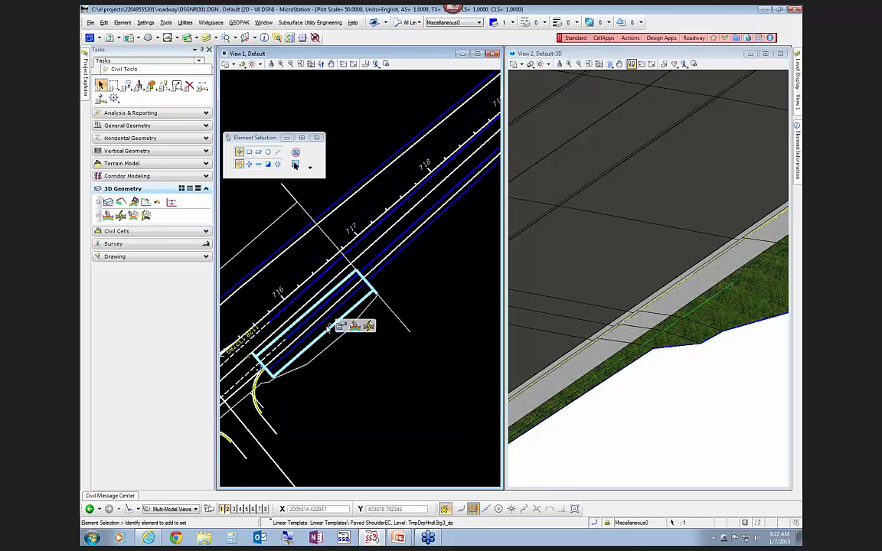
pyautogui.click(310, 350)
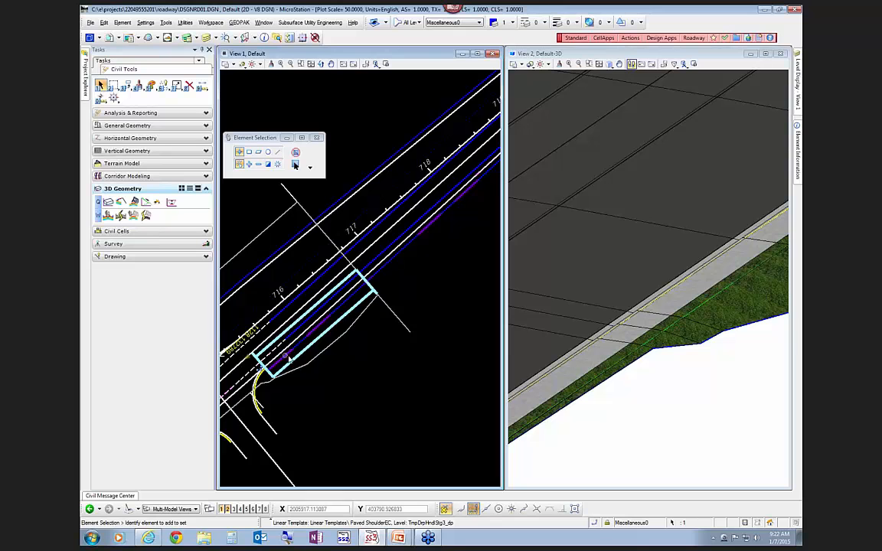
pyautogui.scroll(3, 311, 363)
pyautogui.moveTo(320, 352)
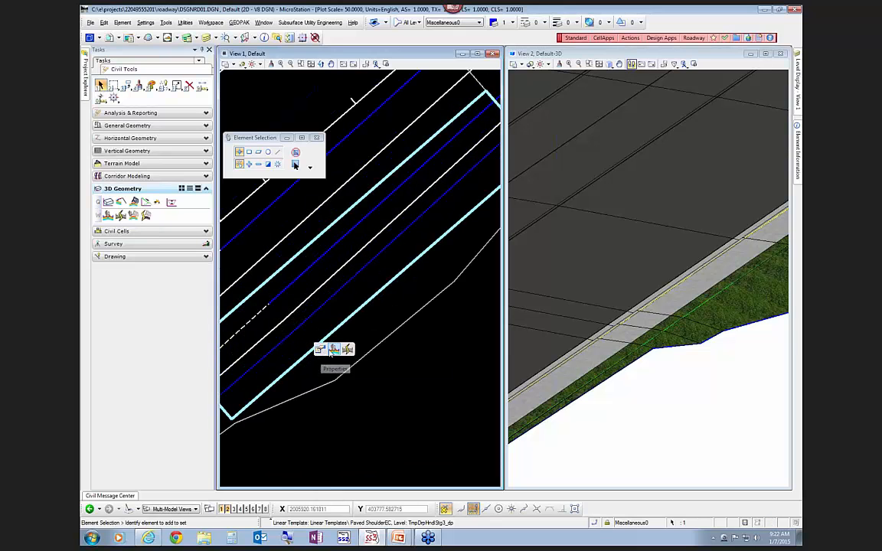
pyautogui.click(333, 351)
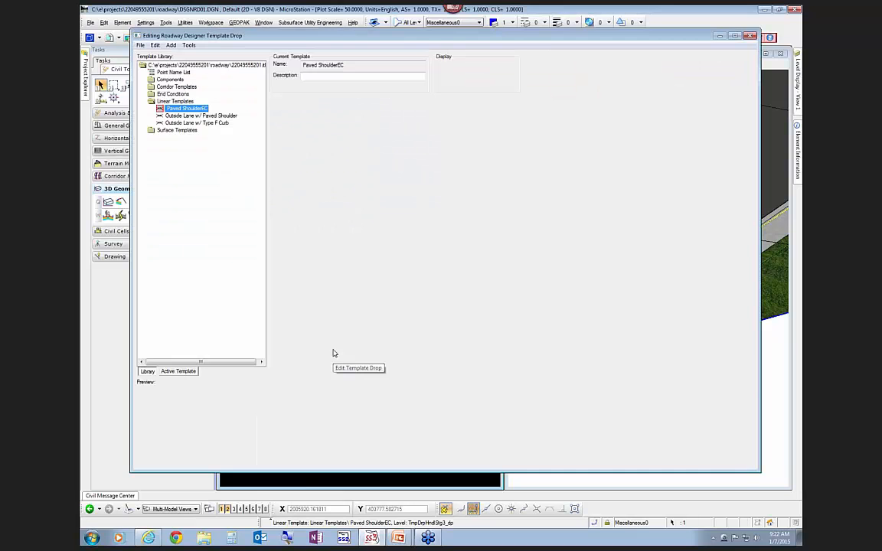
pyautogui.click(738, 59)
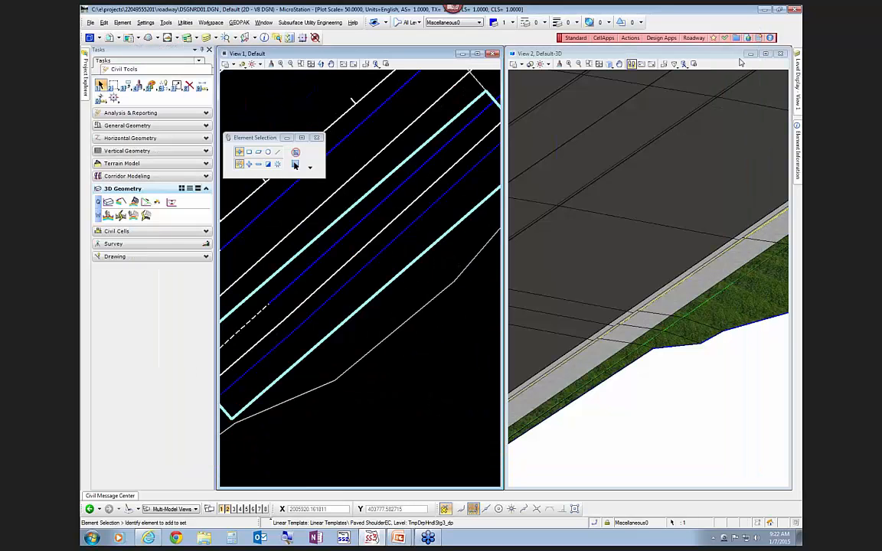
pyautogui.click(422, 344)
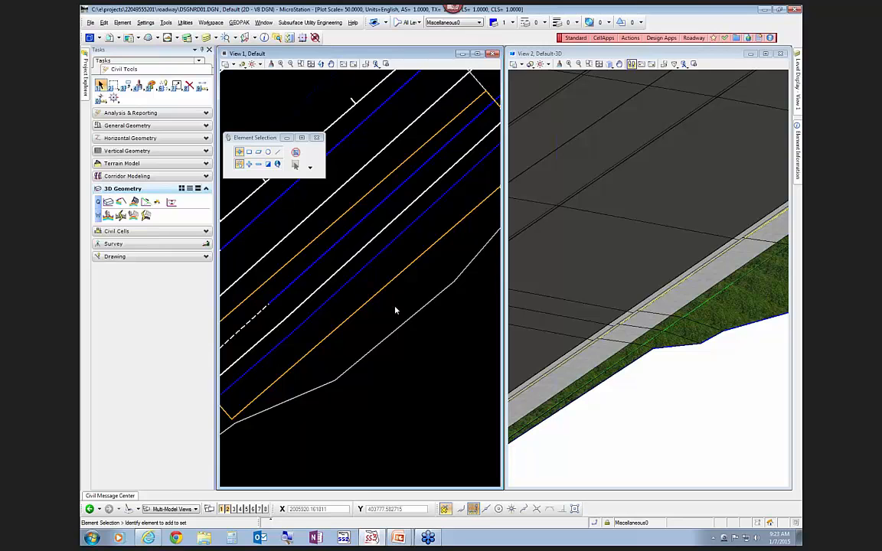
pyautogui.click(124, 177)
pyautogui.click(133, 268)
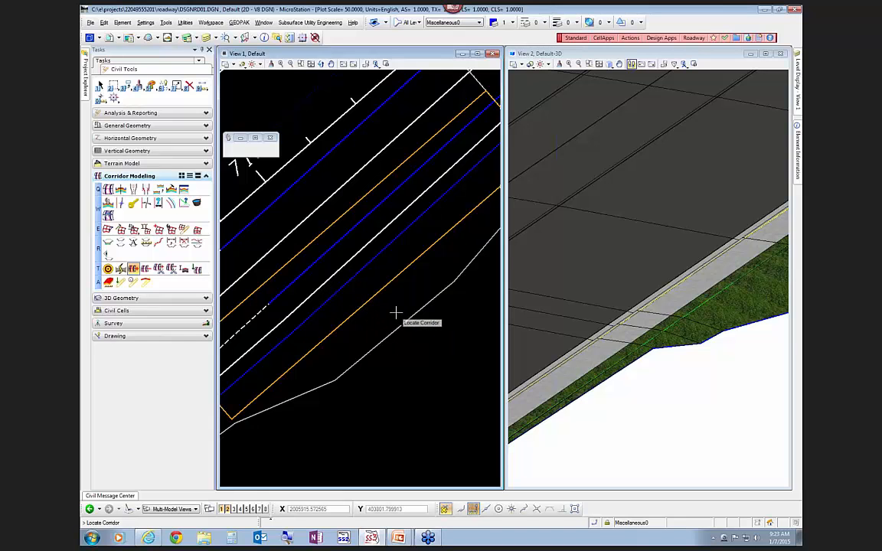
pyautogui.scroll(-3, 391, 312)
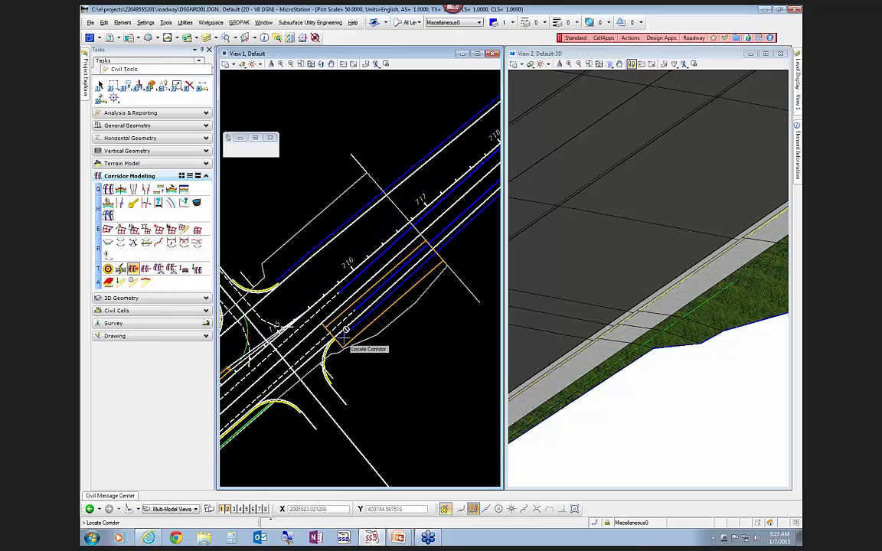
pyautogui.press('Escape')
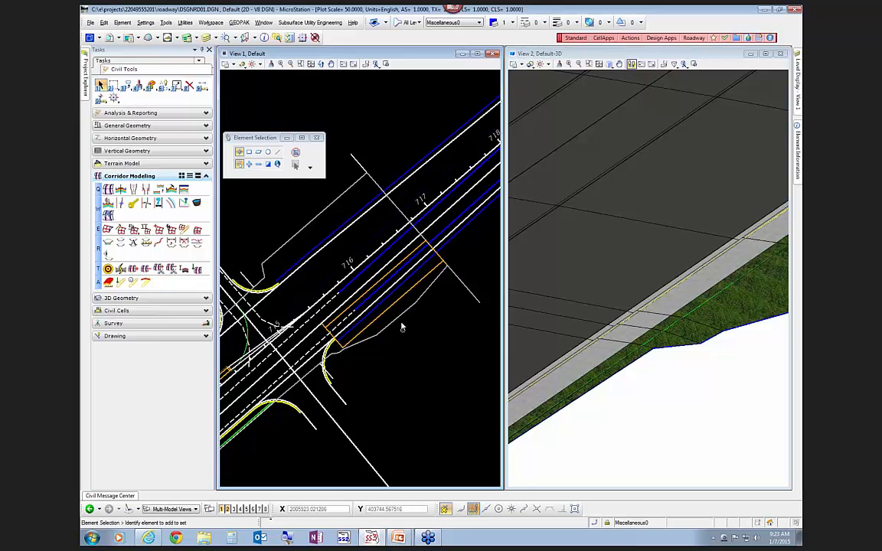
# Open the profile model of pavement edge line EOPA47, along SR61's right side, in View 3
pyautogui.click(381, 299)
pyautogui.moveTo(380, 299)
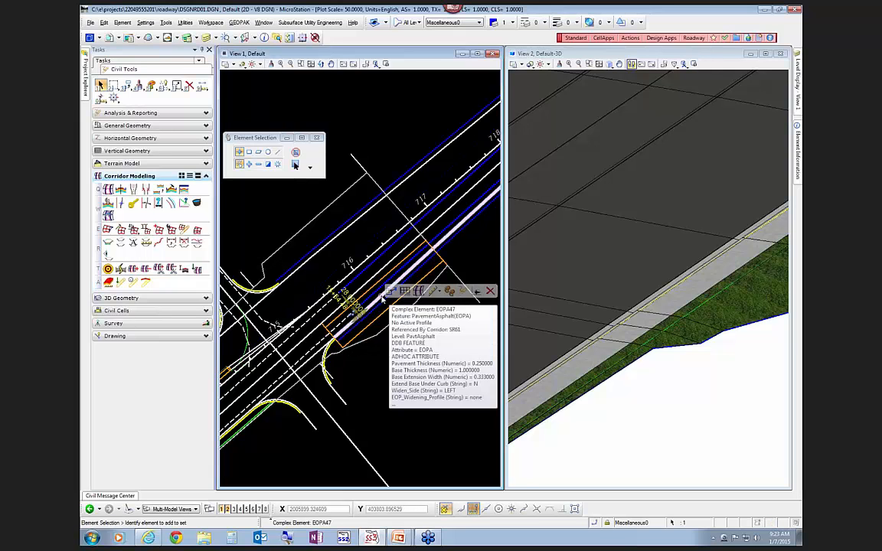
pyautogui.click(406, 293)
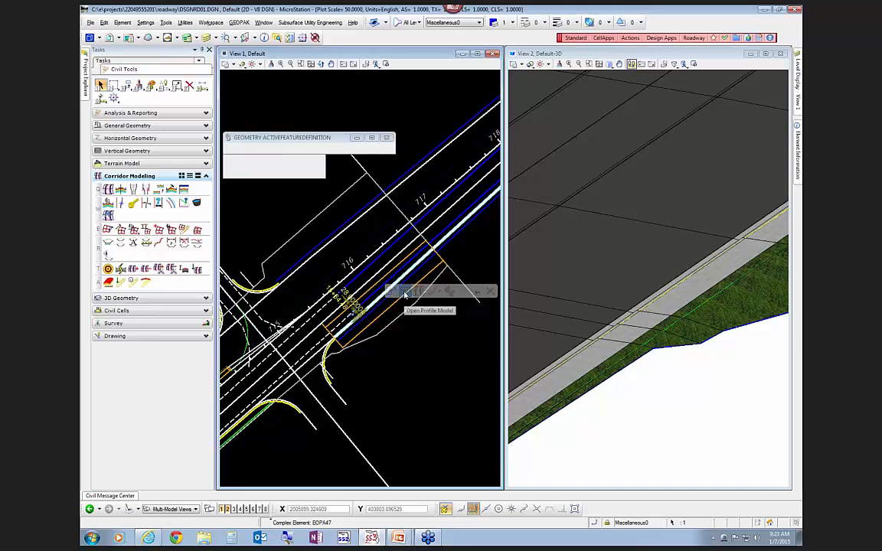
pyautogui.click(234, 509)
pyautogui.click(319, 457)
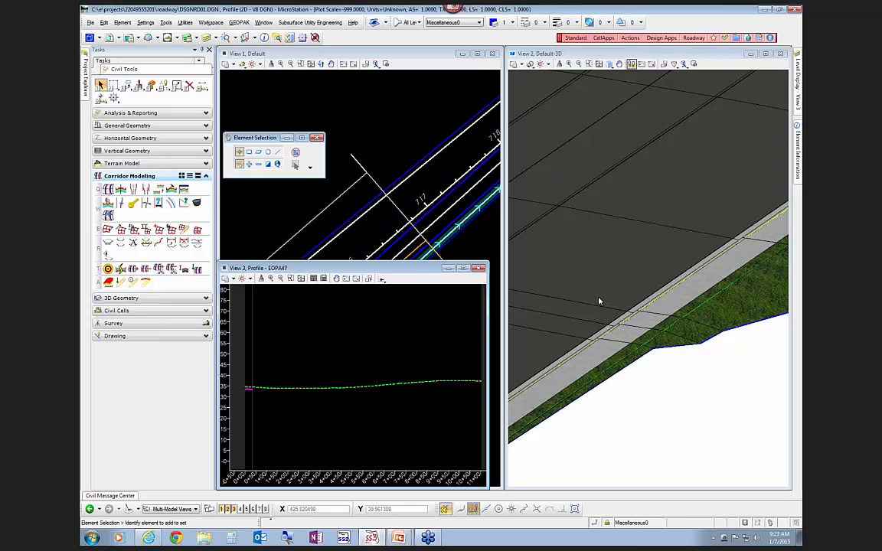
# Create a profile for pavement edge line EOPA47 with Profile By 3D Element, defined by SR61's RT_PVT_EOP_OUT edge in the 3D view
pyautogui.click(153, 297)
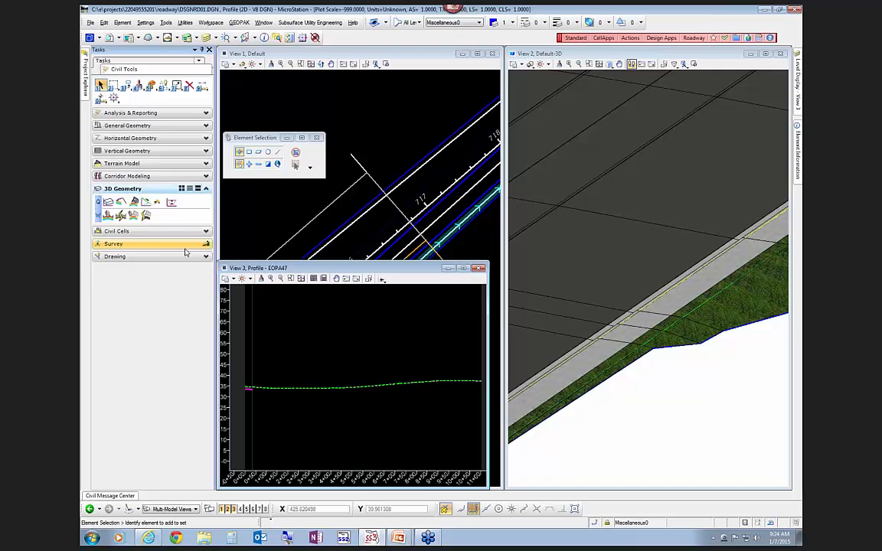
pyautogui.click(166, 152)
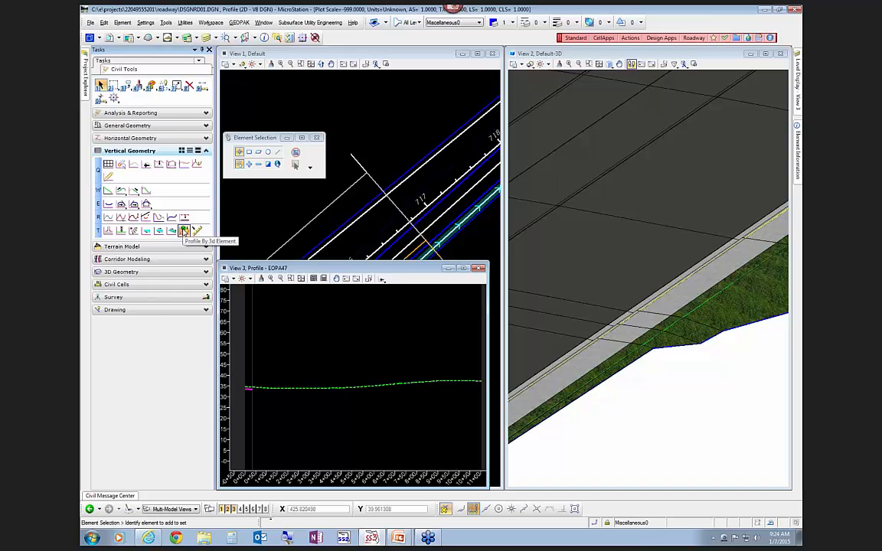
pyautogui.click(184, 231)
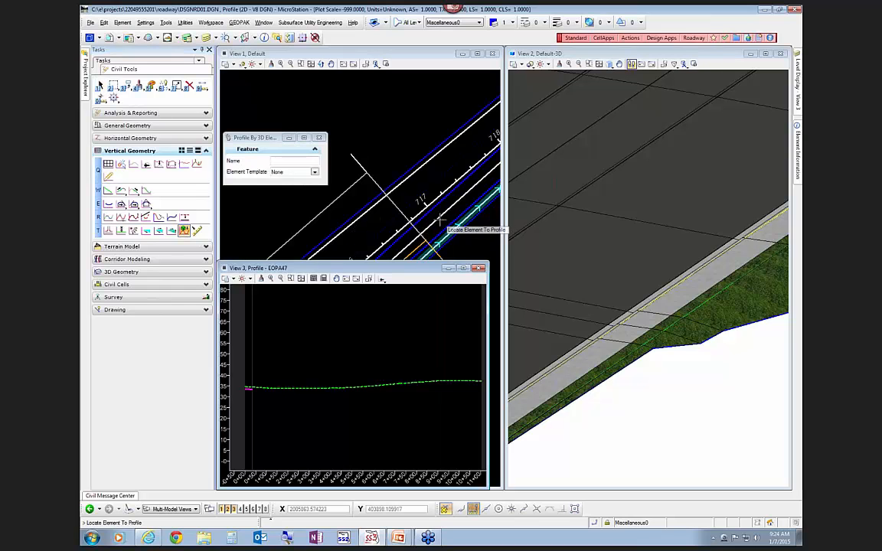
pyautogui.scroll(-3, 441, 189)
pyautogui.scroll(2, 443, 166)
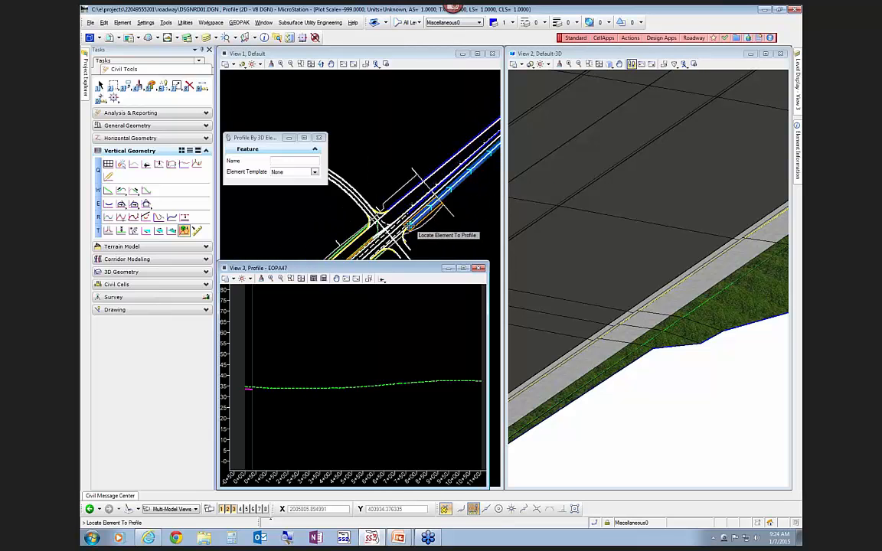
pyautogui.scroll(2, 398, 218)
pyautogui.scroll(-2, 421, 189)
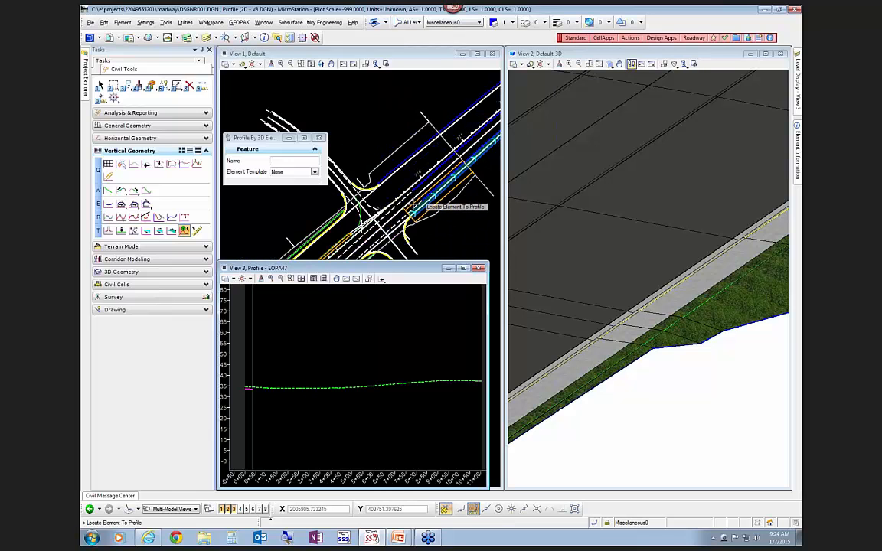
pyautogui.scroll(2, 395, 225)
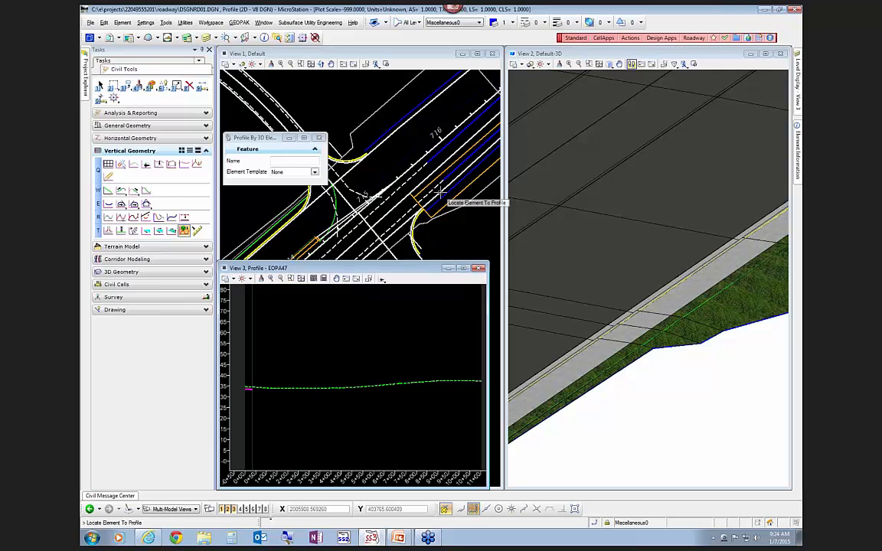
pyautogui.click(440, 193)
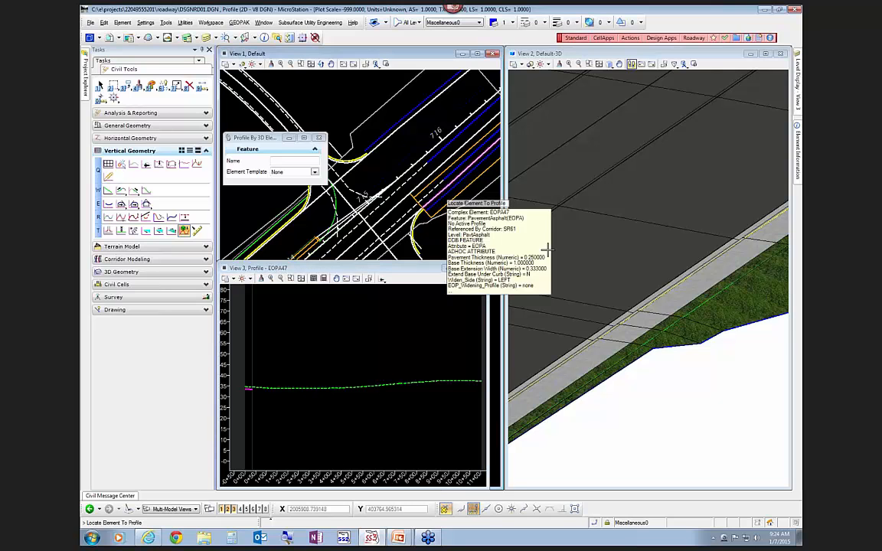
pyautogui.click(548, 248)
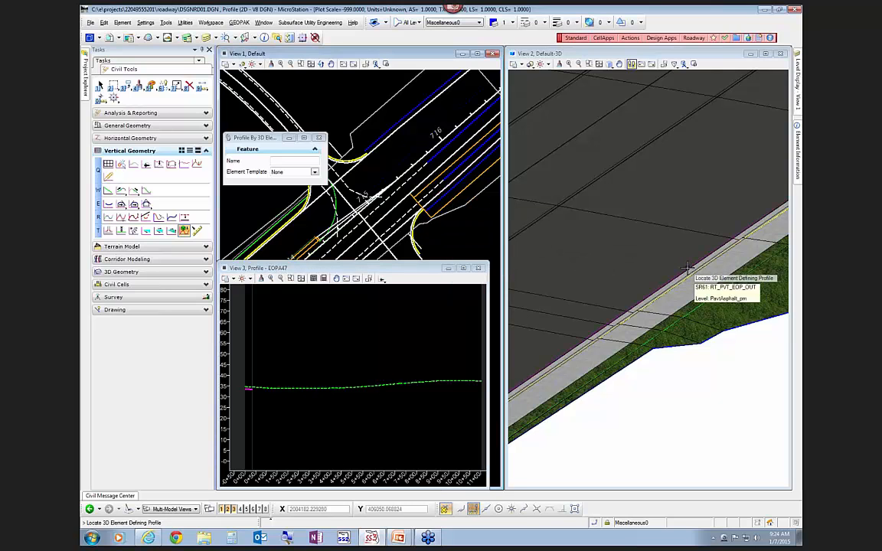
pyautogui.click(685, 267)
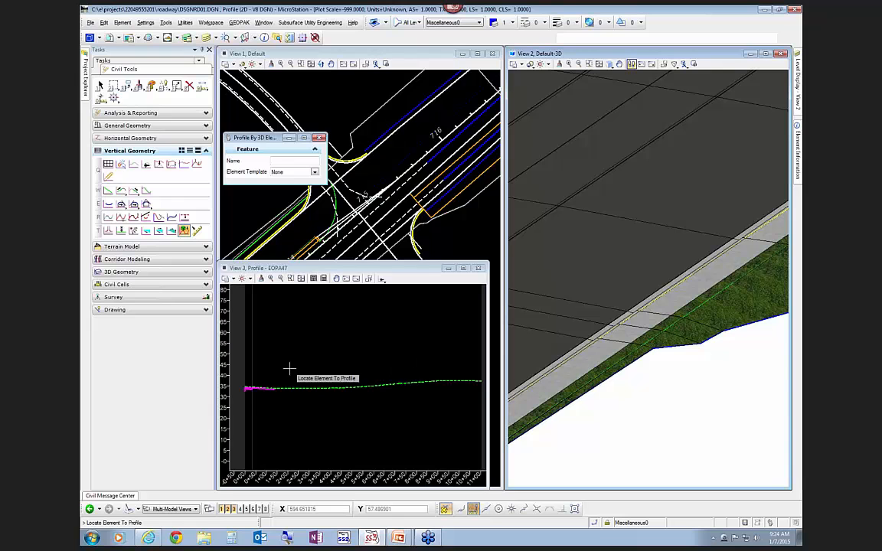
# Make the profile derived from the 3D pavement edge the active profile of EOPA47
pyautogui.scroll(3, 253, 383)
pyautogui.scroll(2, 254, 381)
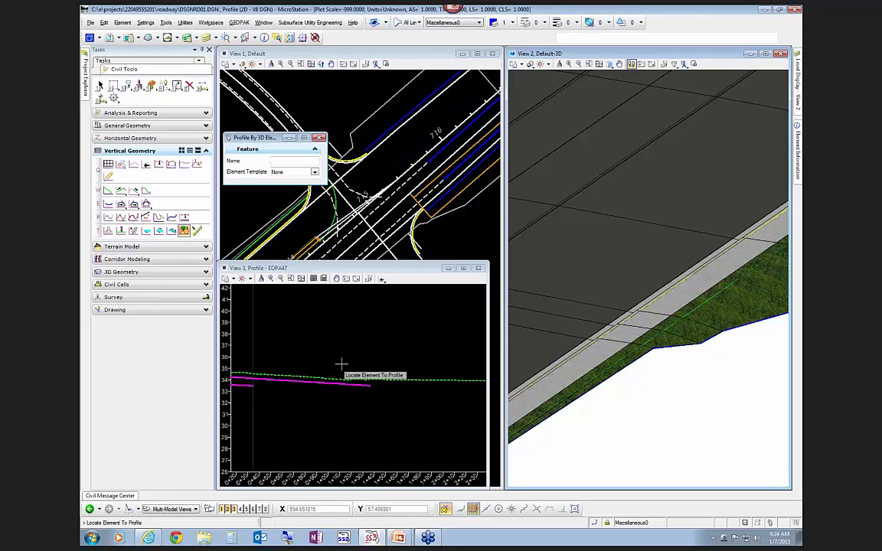
pyautogui.scroll(-2, 400, 358)
pyautogui.scroll(3, 365, 361)
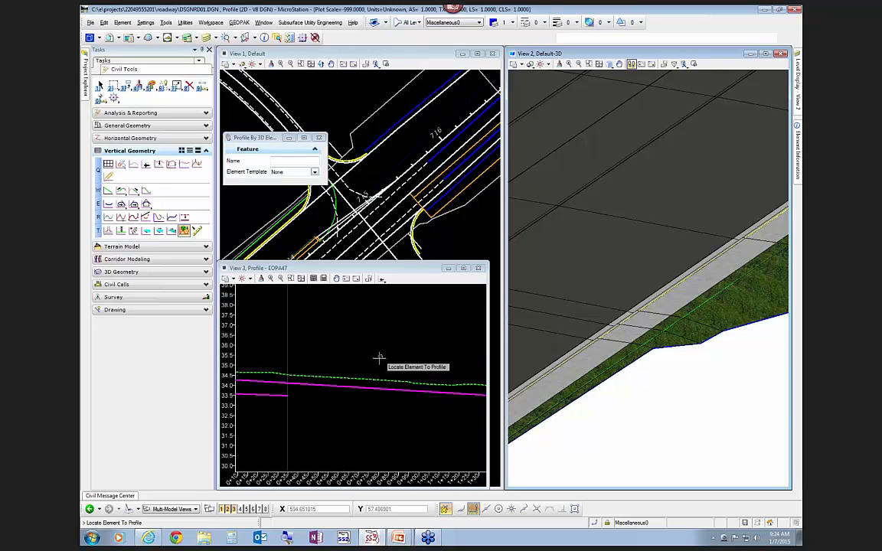
pyautogui.press('Escape')
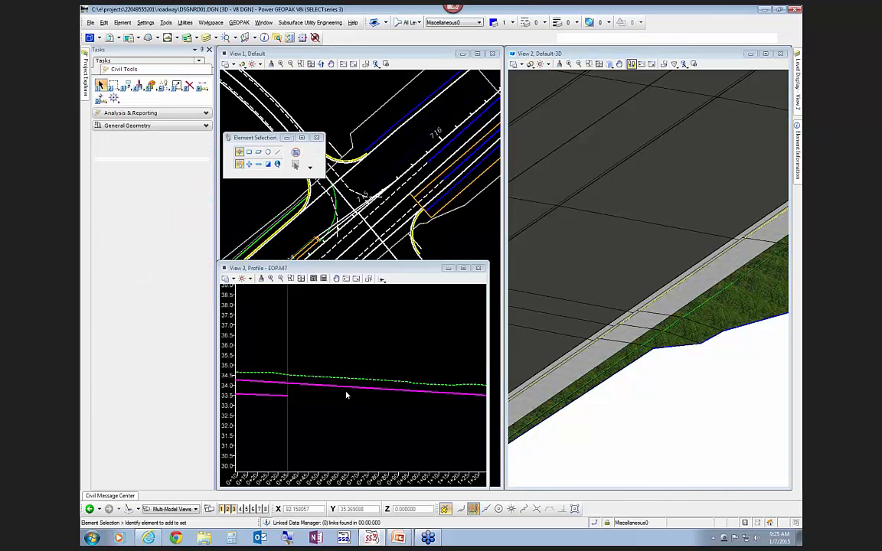
pyautogui.click(348, 389)
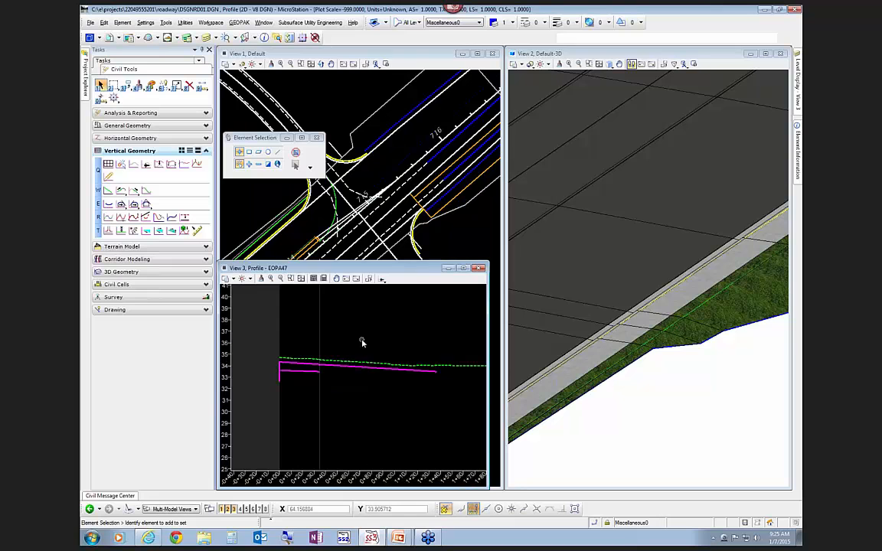
# Select the existing Paved ShoulderEC linear template near the curb return for inspection and release it without changes
pyautogui.click(440, 210)
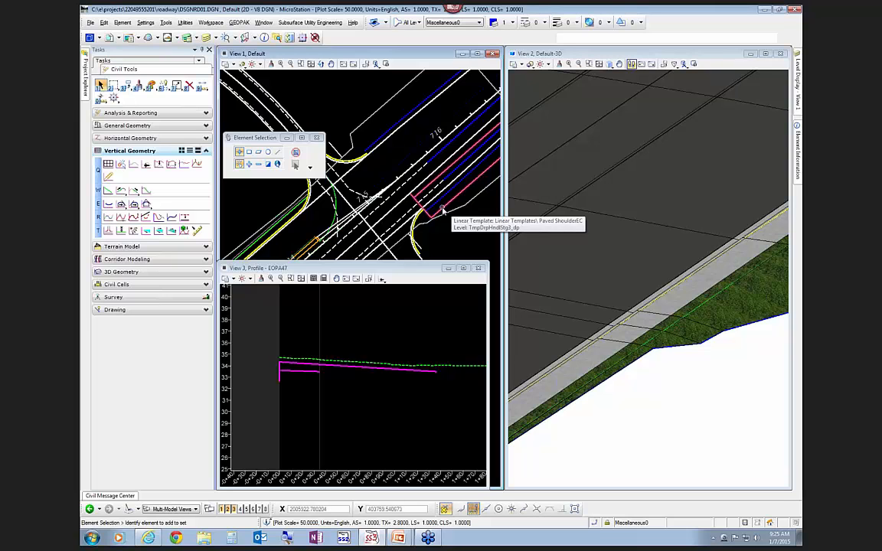
pyautogui.click(442, 210)
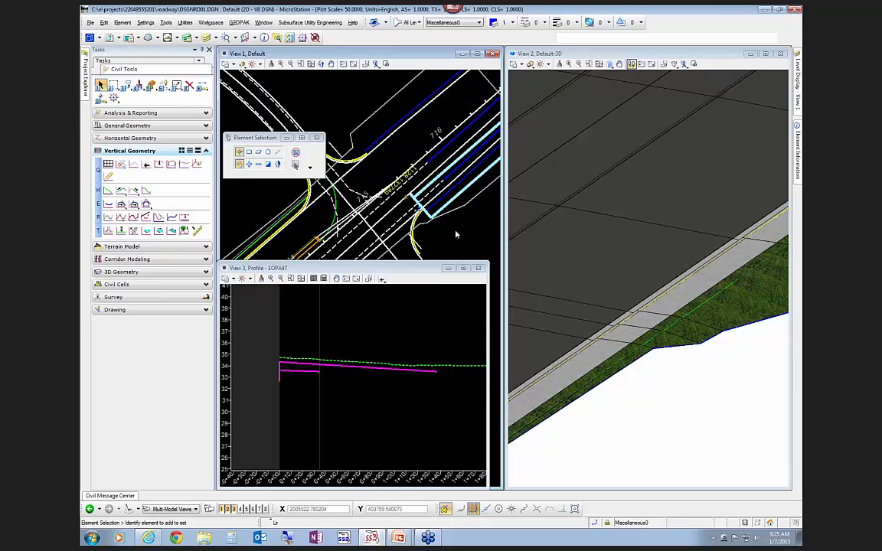
pyautogui.click(455, 234)
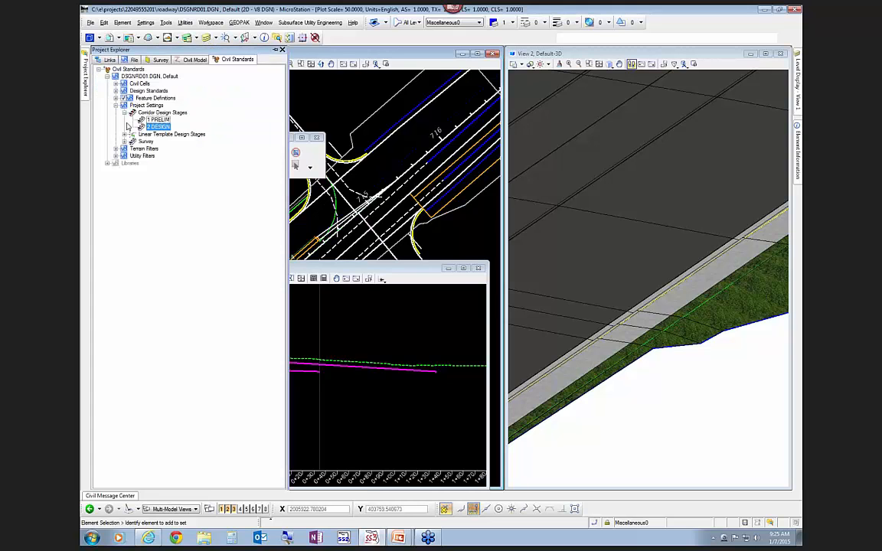
# Examine the linear template design stages and the referenced models, corridors and 3D linear elements listed for DSGNRD01.DGN
pyautogui.click(125, 135)
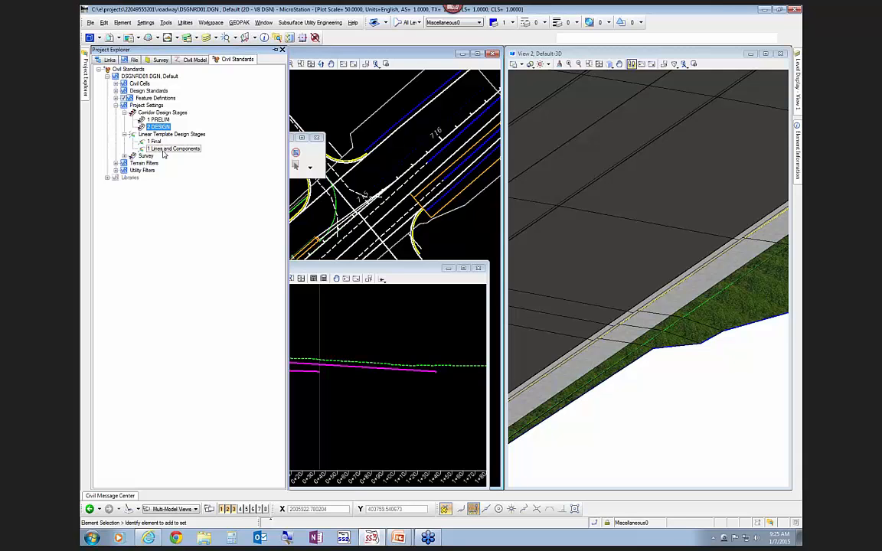
pyautogui.click(194, 60)
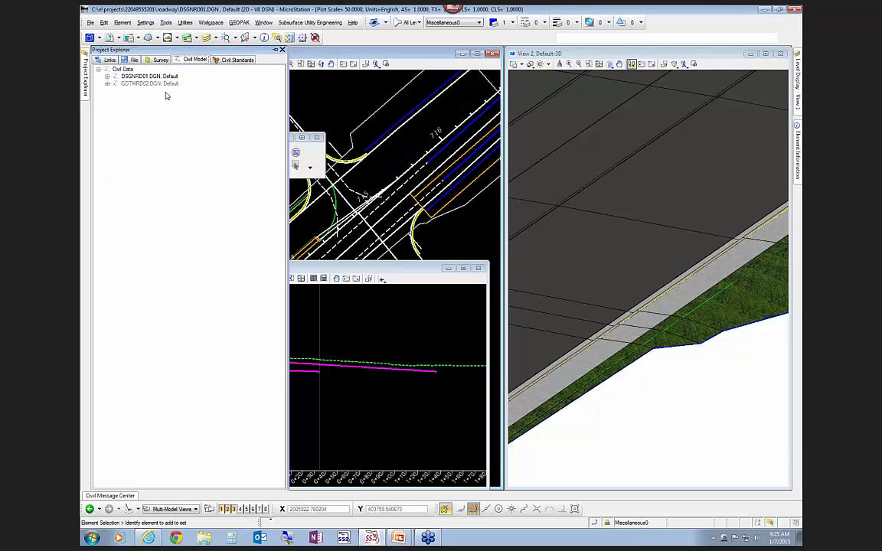
pyautogui.click(107, 78)
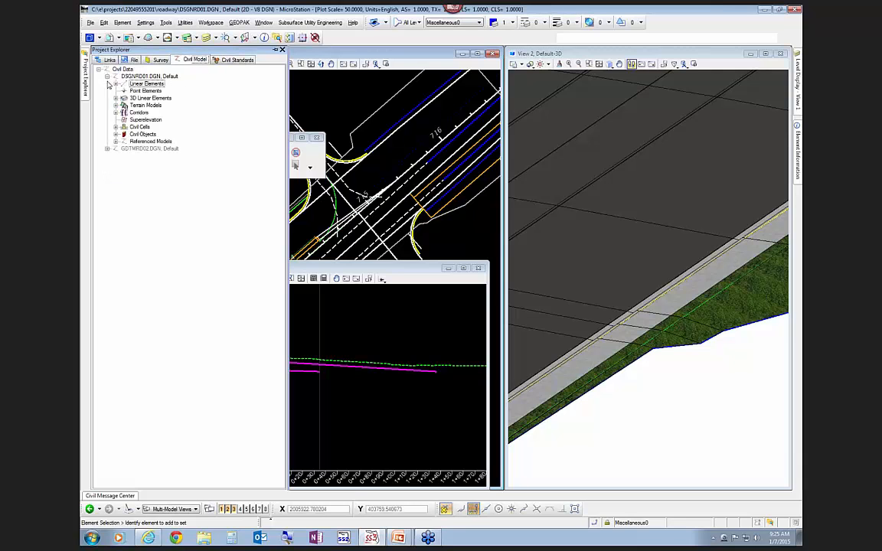
pyautogui.click(116, 141)
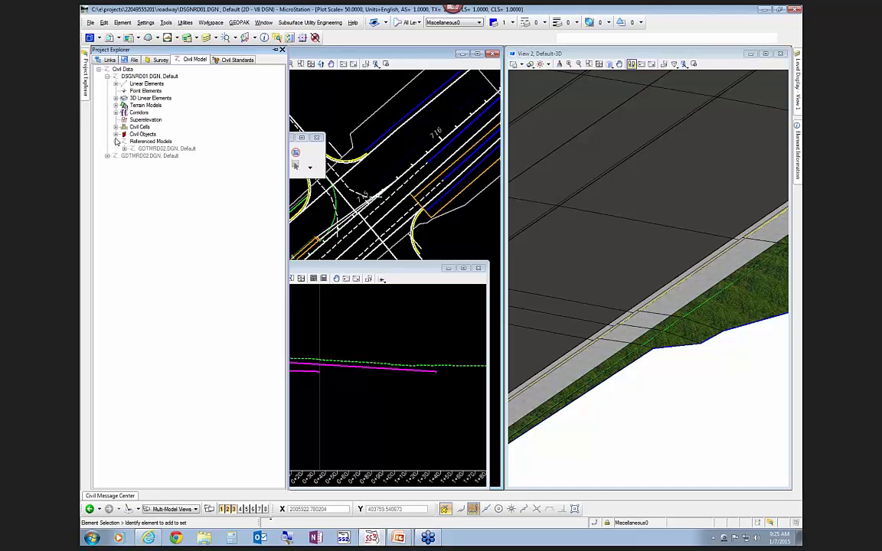
pyautogui.click(115, 113)
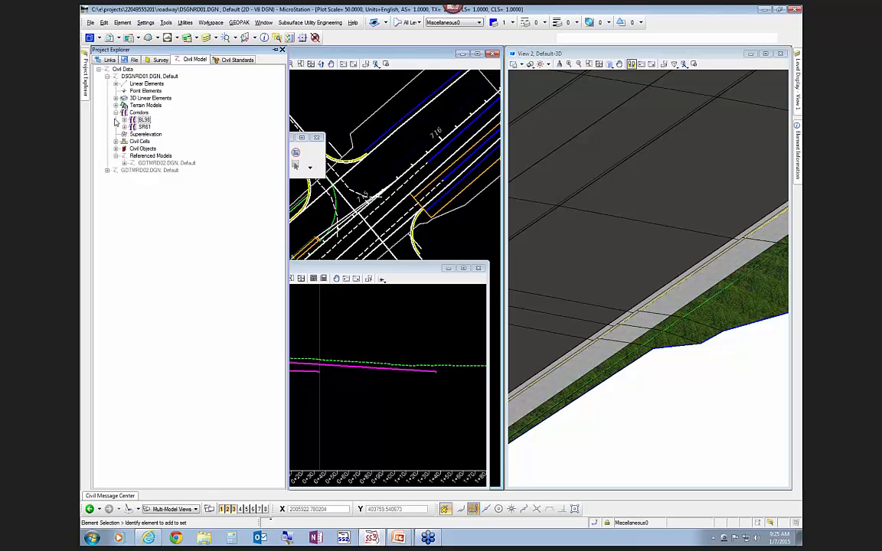
pyautogui.click(116, 98)
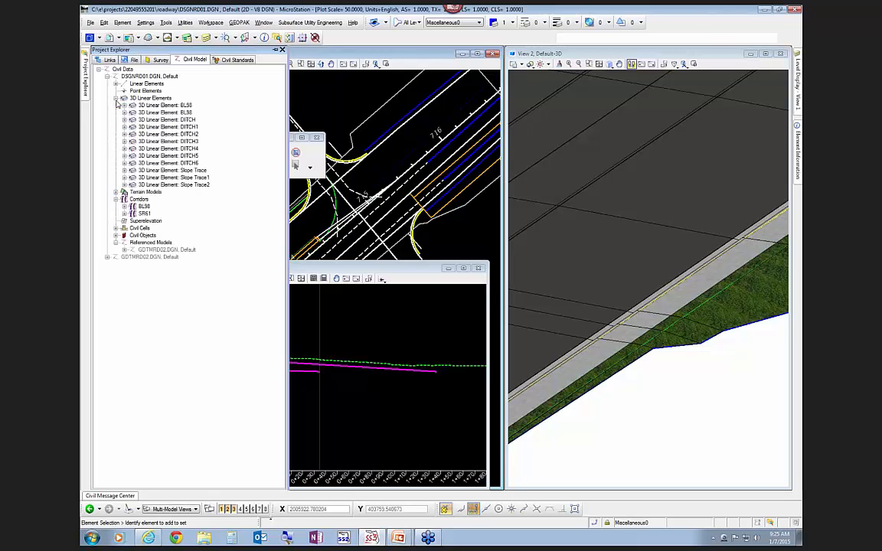
pyautogui.click(116, 98)
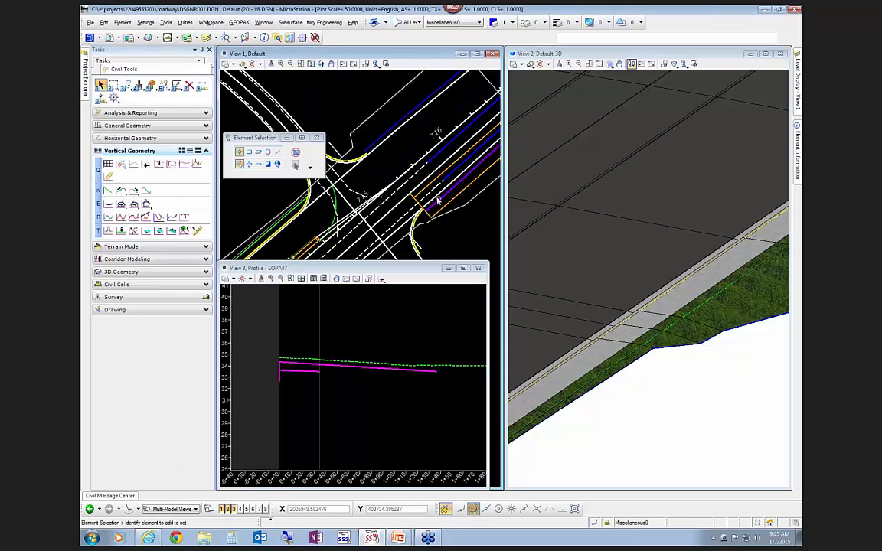
# Start a Paved ShoulderEC linear template along EOPA47 at station 0+00.00, using design stage 1 Final
pyautogui.click(108, 274)
pyautogui.click(121, 203)
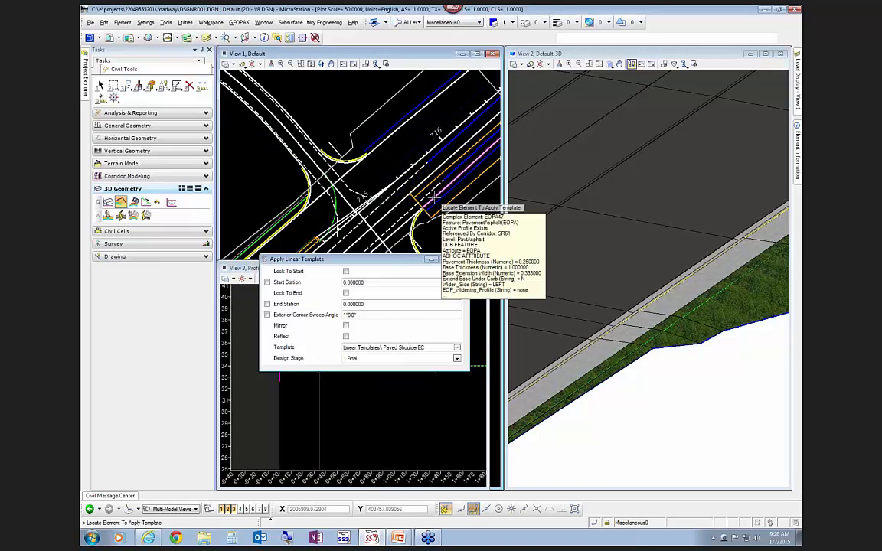
pyautogui.click(433, 199)
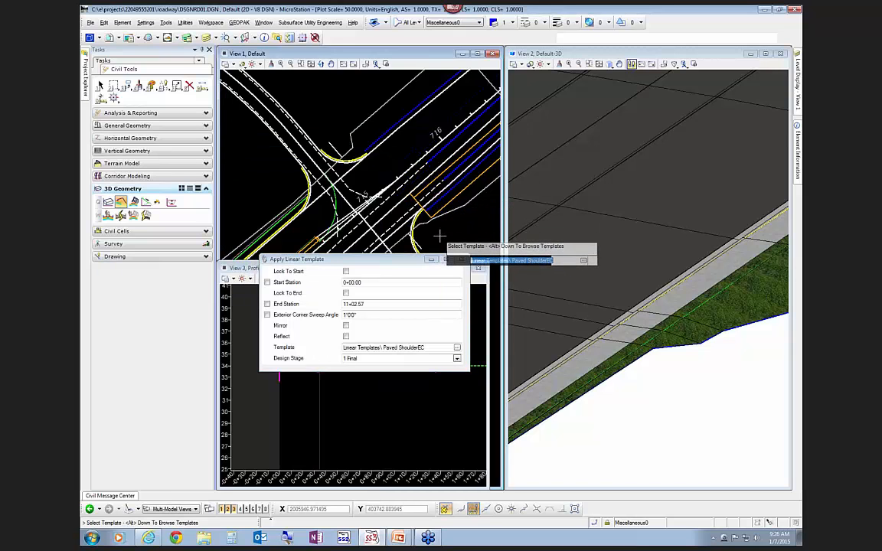
pyautogui.click(440, 235)
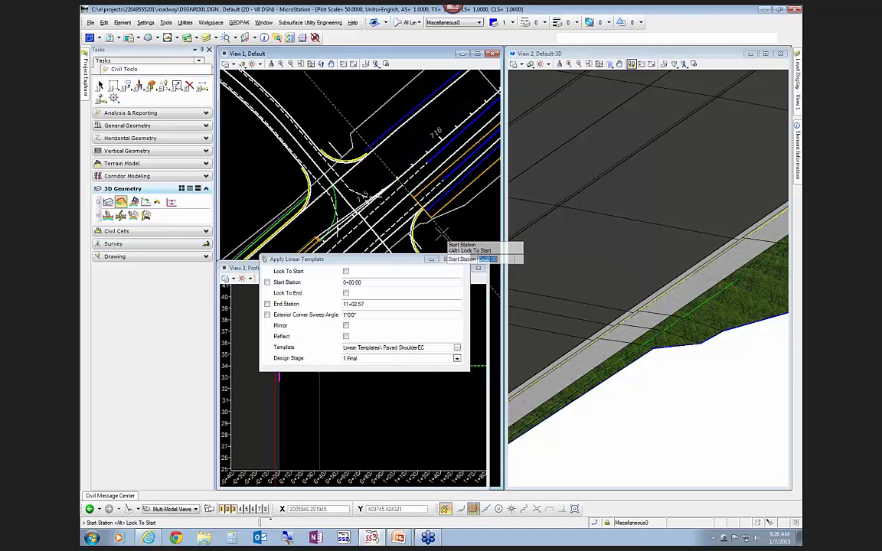
pyautogui.click(443, 234)
# End the linear template at station 1+36.61 and place it on the road's right side with a 1°0'0" exterior corner sweep angle
pyautogui.scroll(-2, 394, 234)
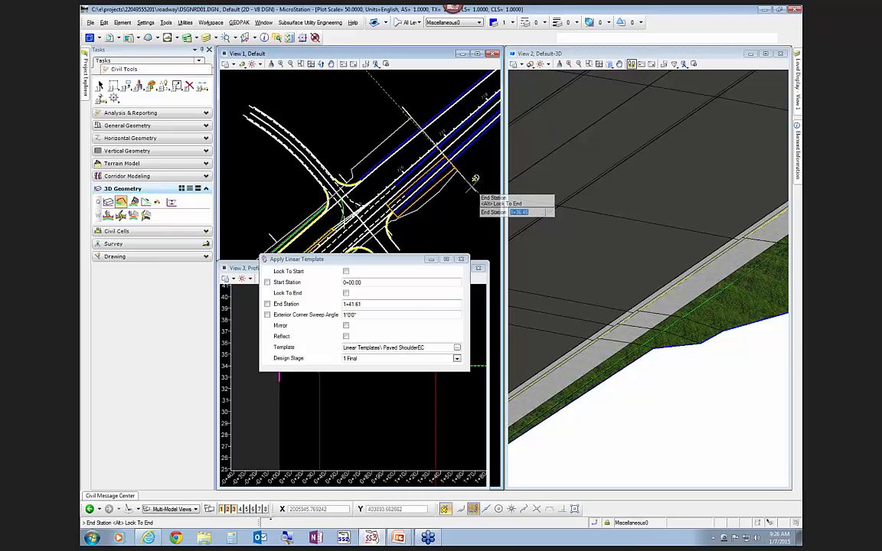
pyautogui.scroll(3, 482, 179)
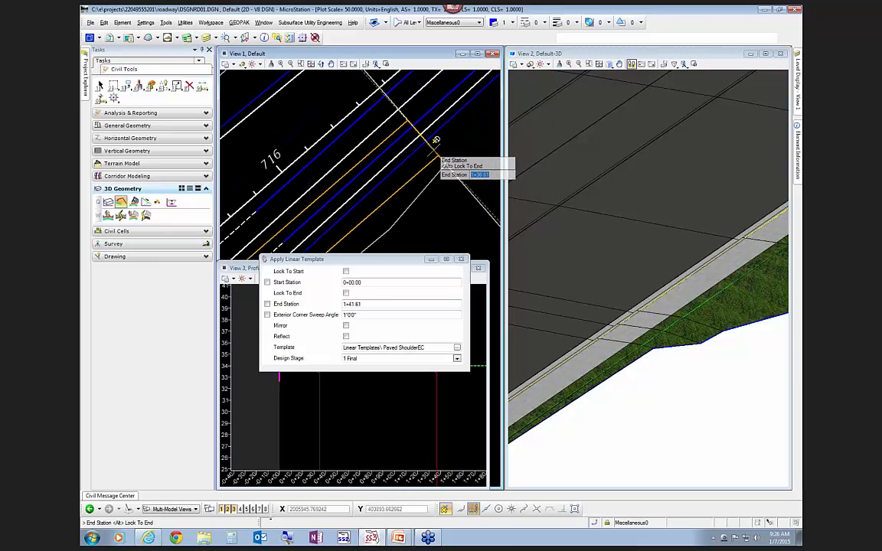
pyautogui.click(434, 140)
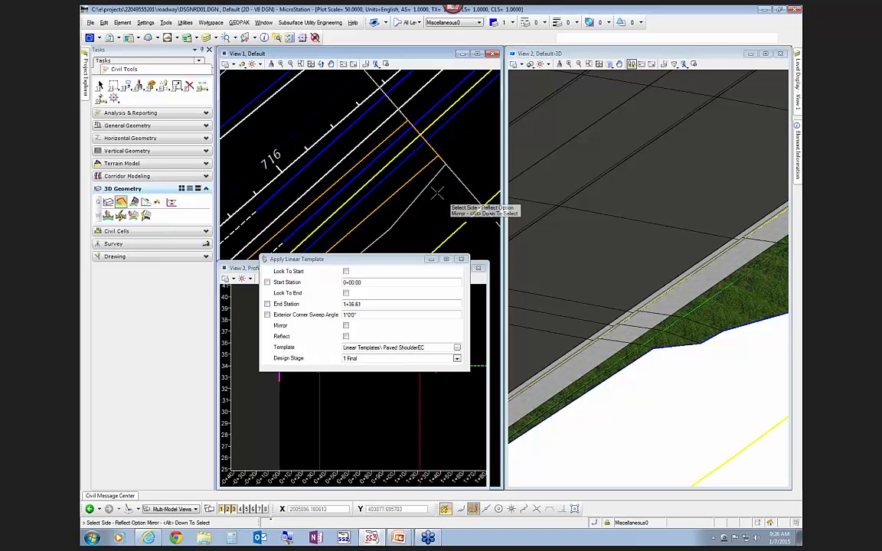
pyautogui.scroll(-3, 436, 194)
pyautogui.click(453, 220)
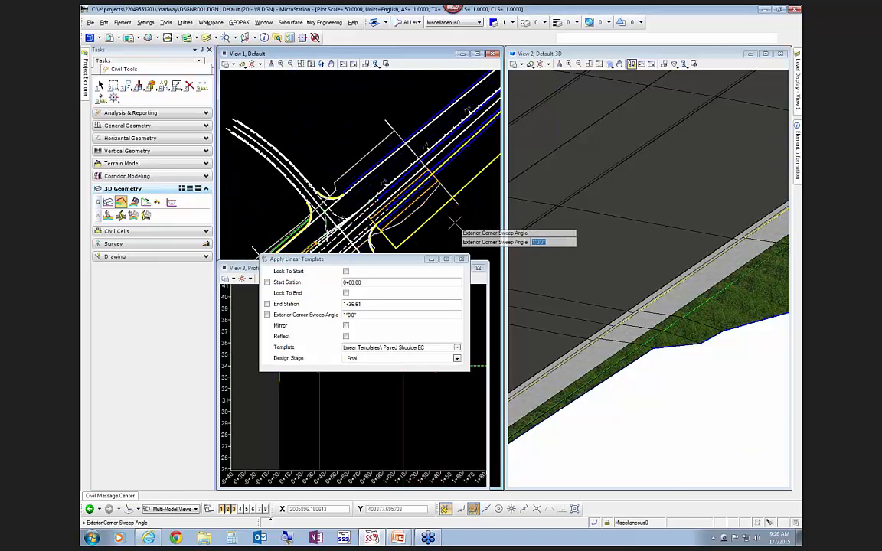
pyautogui.click(454, 222)
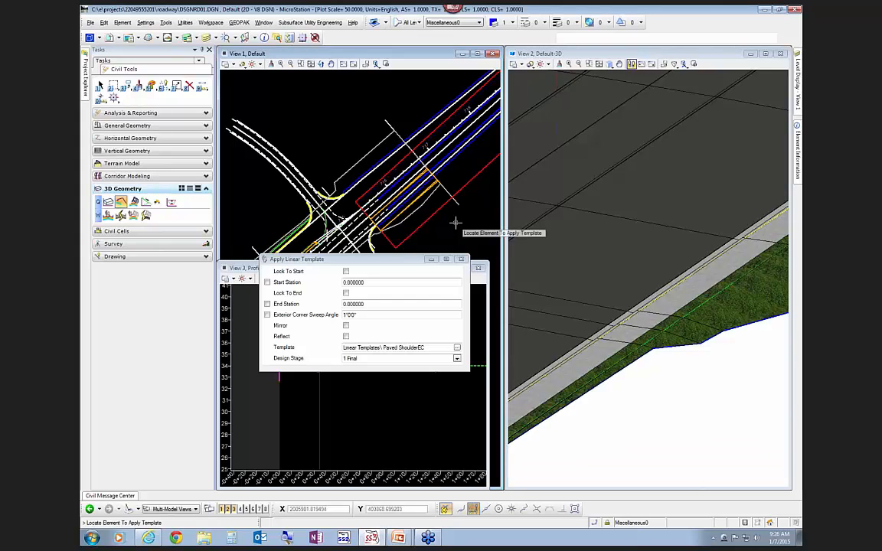
pyautogui.rightClick(442, 232)
pyautogui.press('Escape')
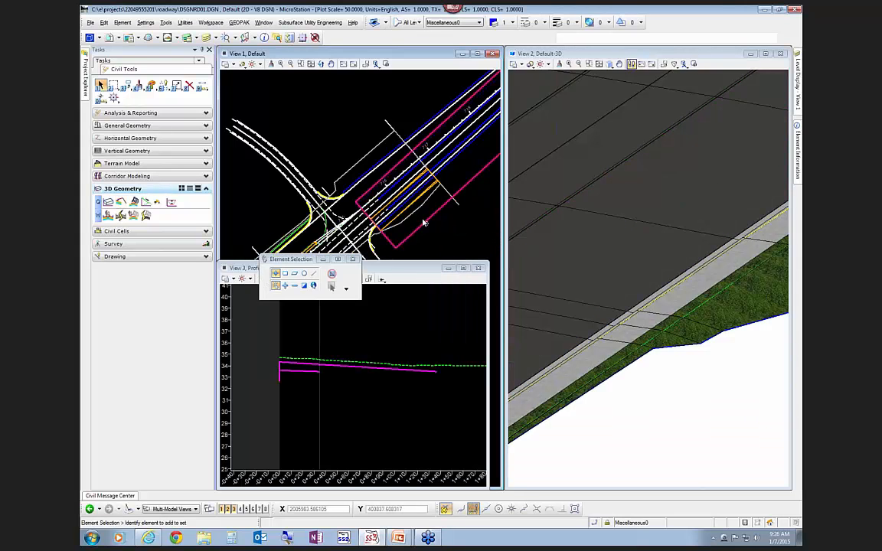
# Add the paved shoulder line PSHLDR5 as a corridor reference to the new linear template
pyautogui.click(126, 176)
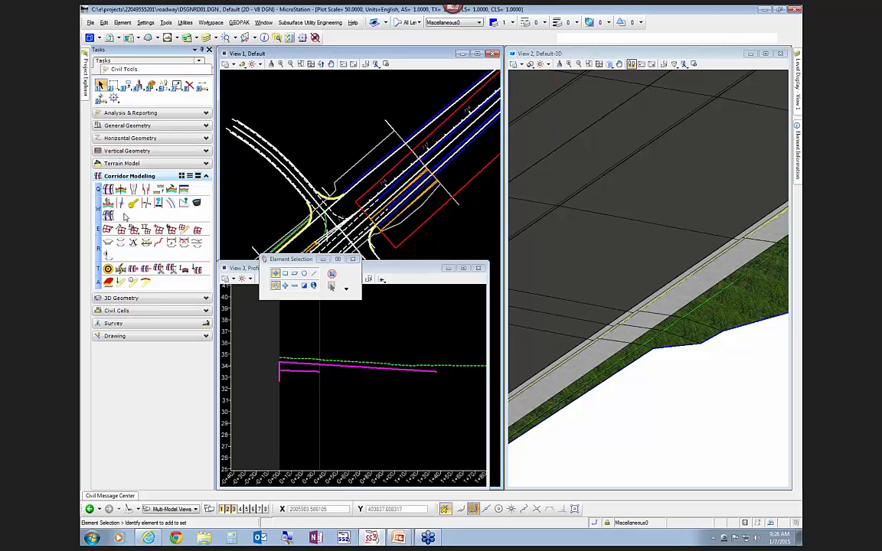
pyautogui.click(133, 269)
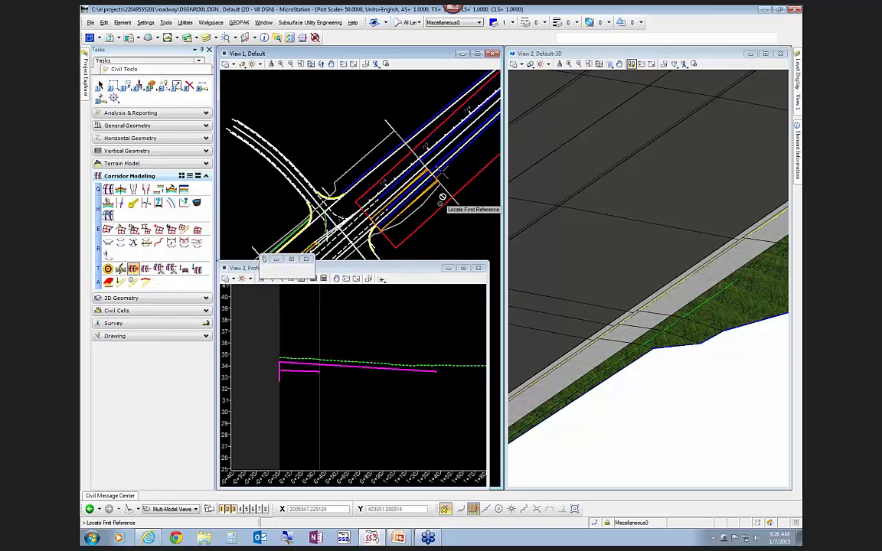
pyautogui.scroll(2, 439, 177)
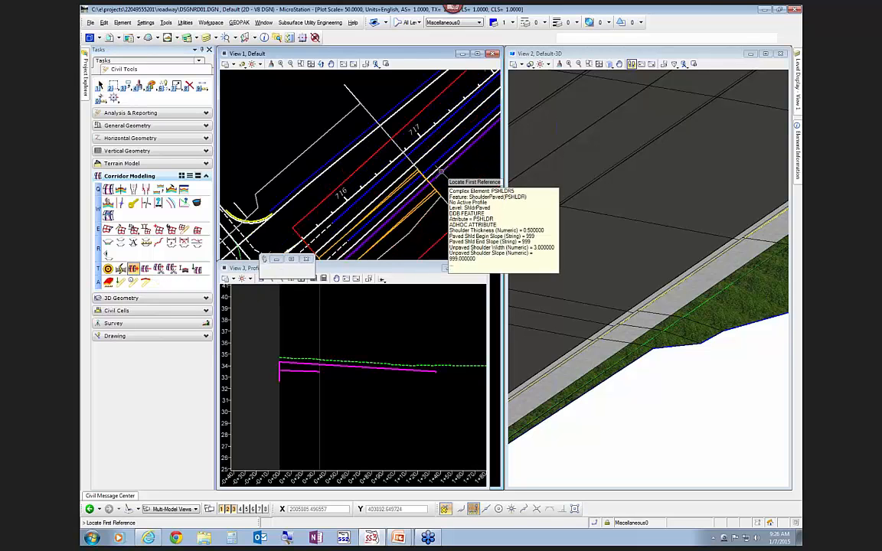
pyautogui.click(419, 192)
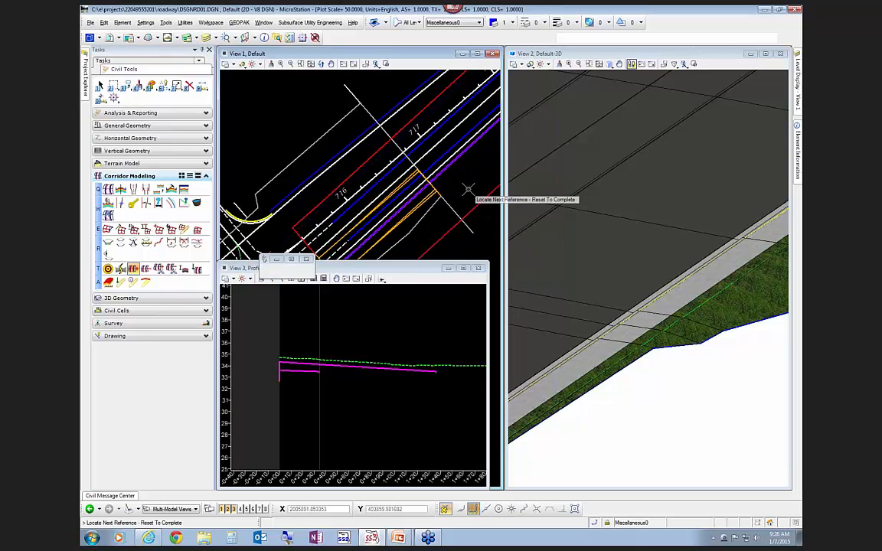
pyautogui.rightClick(462, 187)
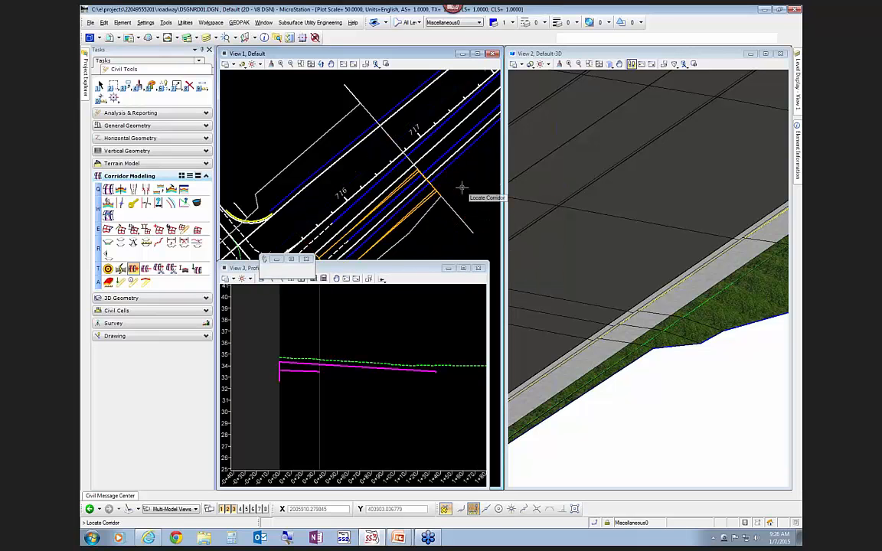
pyautogui.scroll(-5, 654, 337)
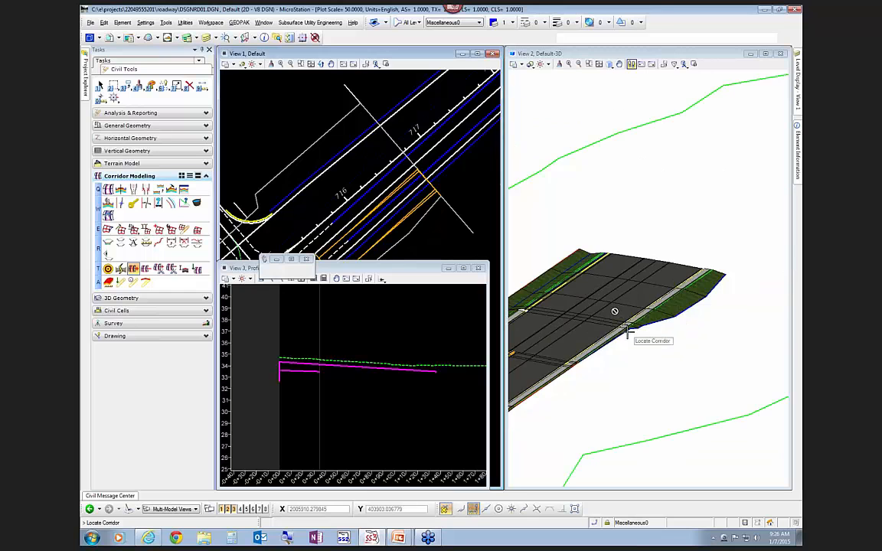
pyautogui.click(655, 355)
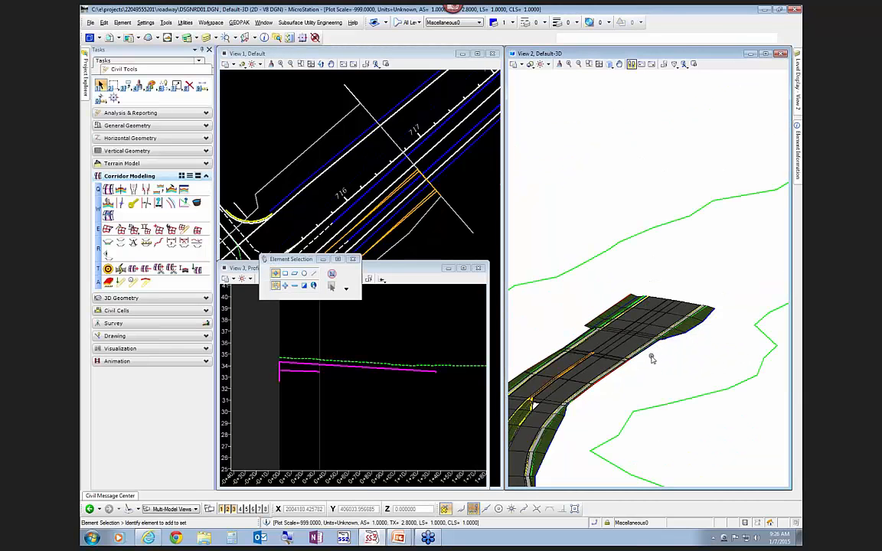
# Inspect the 3D road model and the plan around the intersection and its curb returns
pyautogui.scroll(2, 652, 359)
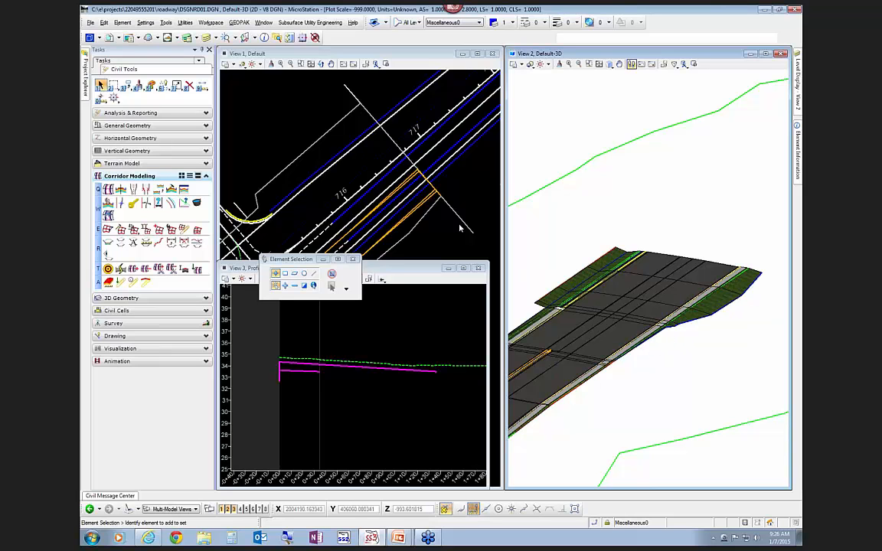
pyautogui.scroll(-2, 460, 227)
pyautogui.scroll(-7, 701, 232)
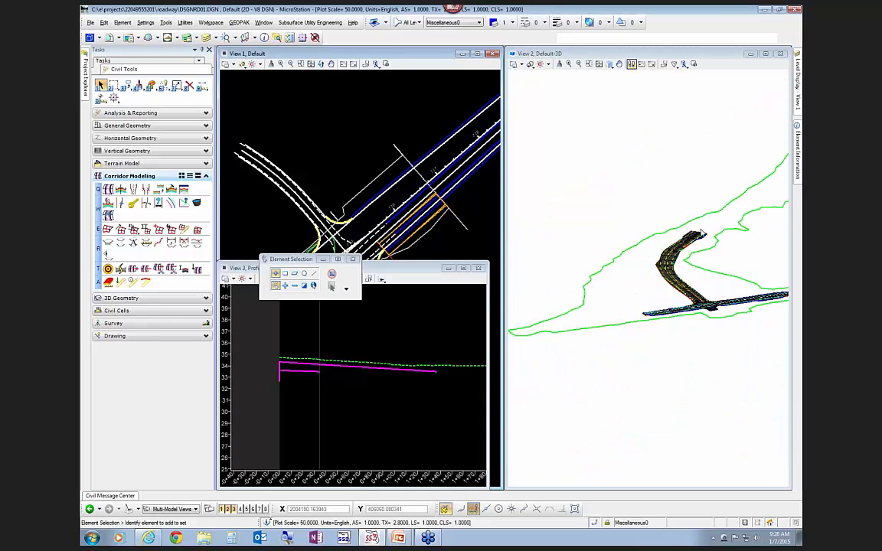
pyautogui.scroll(5, 682, 269)
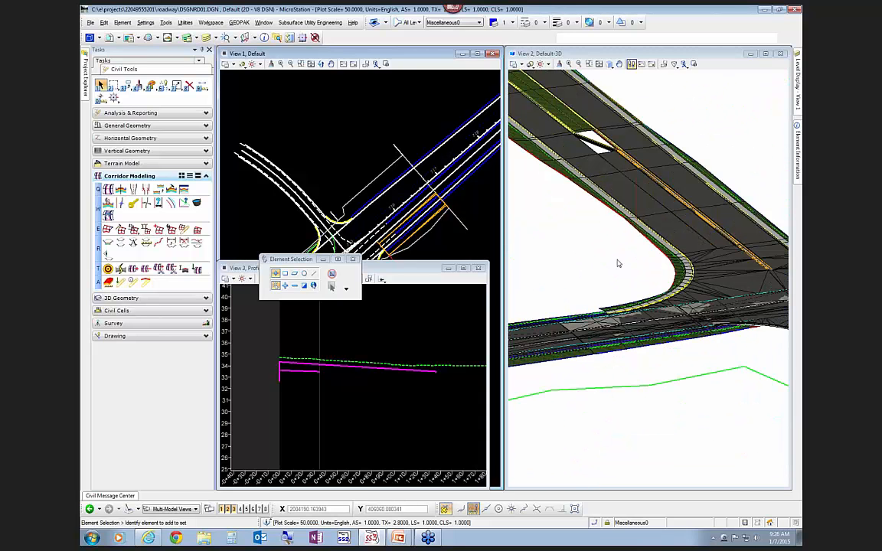
pyautogui.scroll(-2, 395, 165)
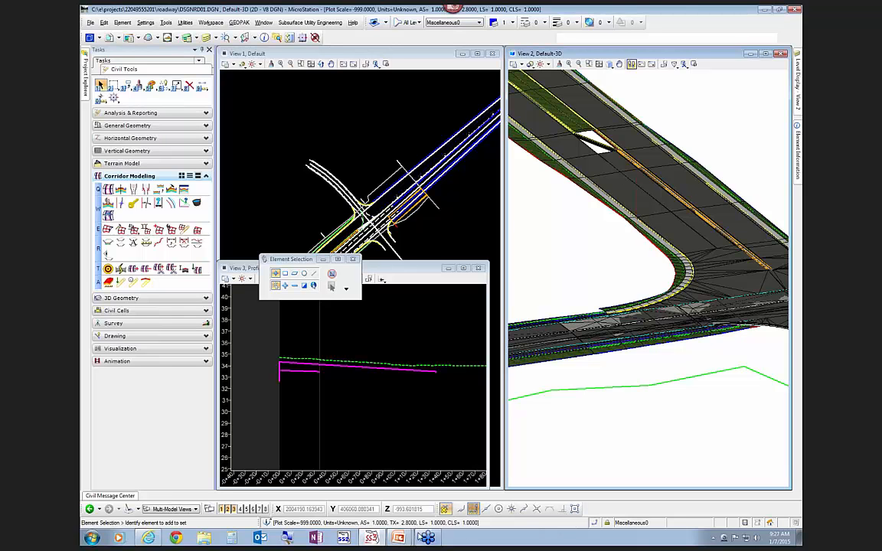
# Switch to the PowerPoint slide show to review the Development Steps list and return to MicroStation
pyautogui.moveTo(402, 538)
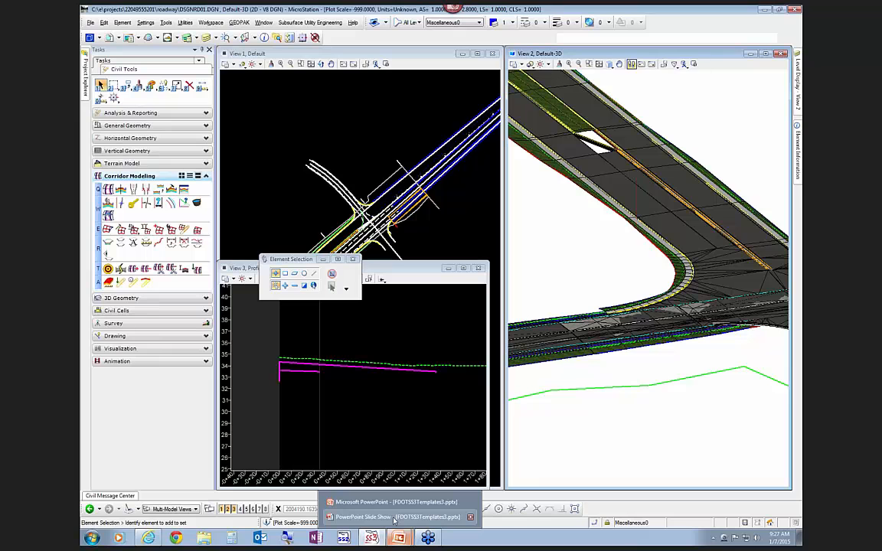
pyautogui.click(394, 518)
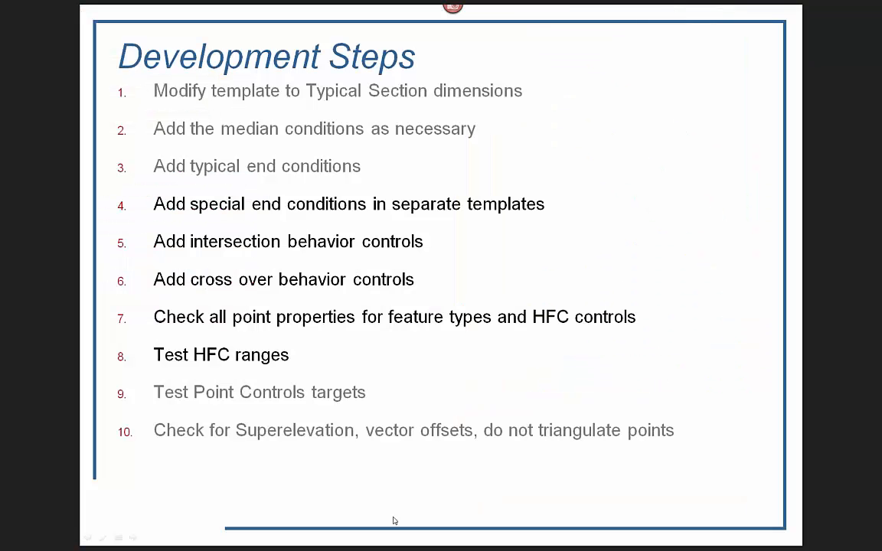
pyautogui.click(517, 312)
pyautogui.press('Left')
pyautogui.click(381, 544)
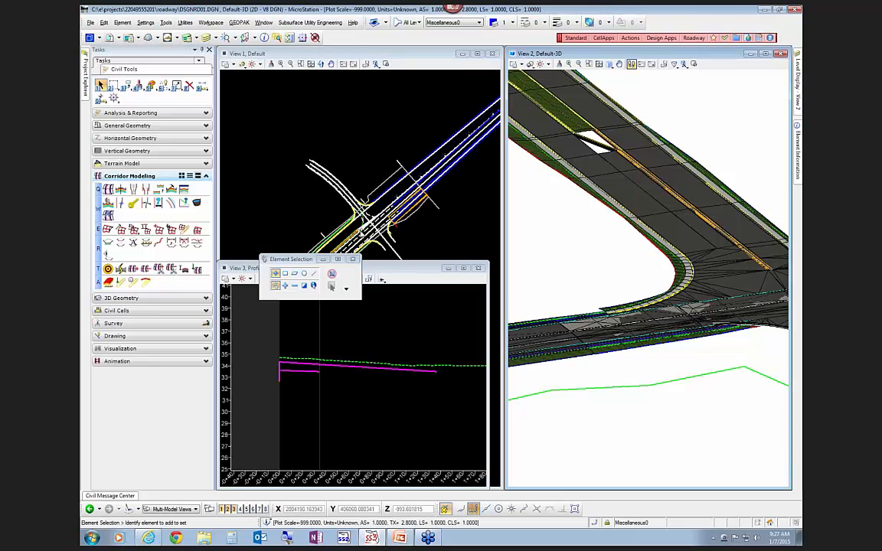
# Examine the 3D model where the outside edge treatment changes near the median end, comparing it with the intersection in plan
pyautogui.keyDown('shift'); pyautogui.moveTo(676, 184); pyautogui.dragTo(667, 219, button='middle'); pyautogui.keyUp('shift')
pyautogui.scroll(4, 623, 213)
pyautogui.scroll(4, 623, 214)
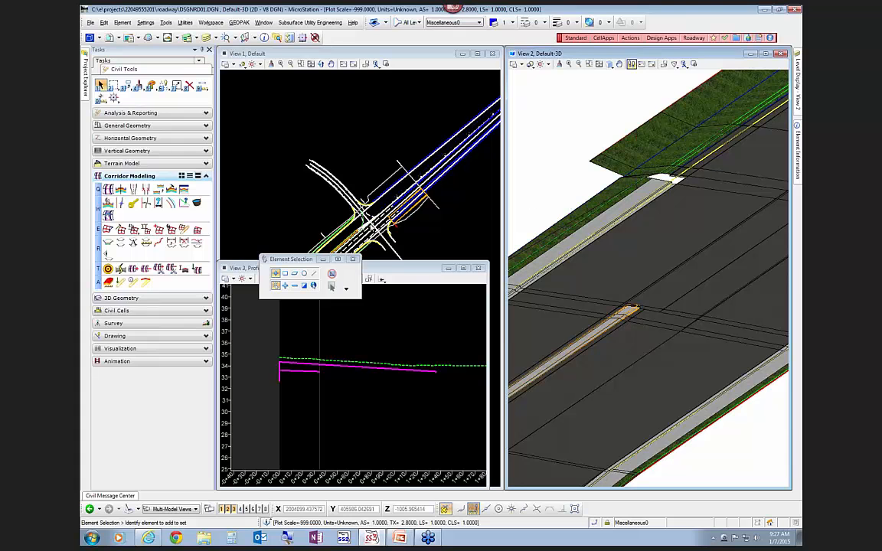
pyautogui.scroll(4, 355, 215)
pyautogui.click(333, 208)
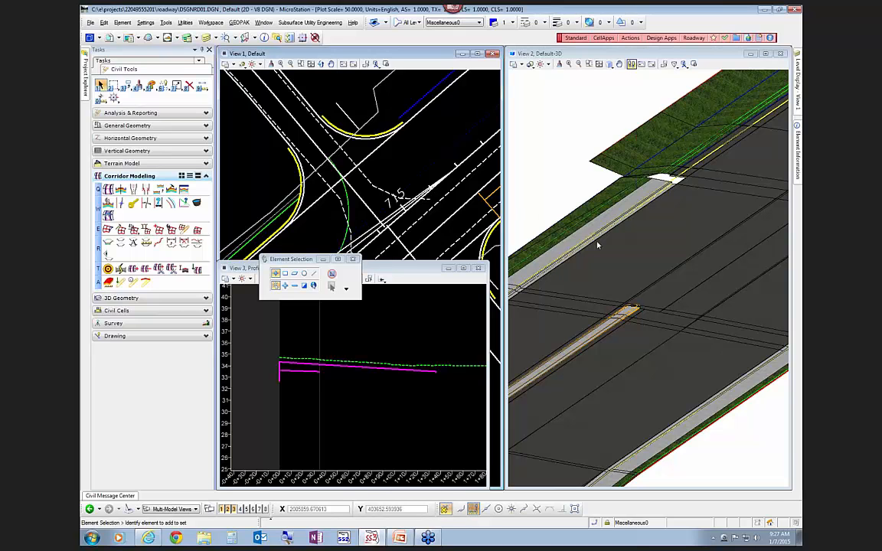
pyautogui.click(568, 205)
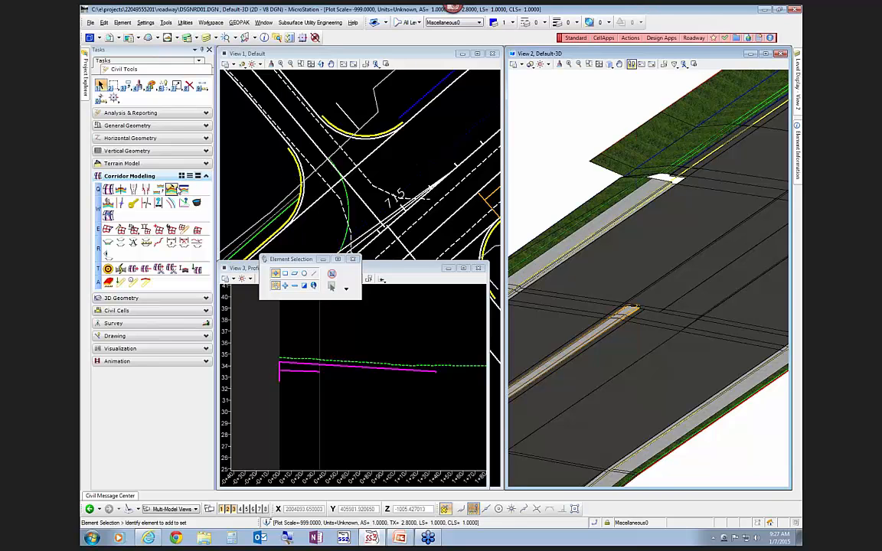
# Open the project template library and preview the SWITCHES template in its Components folder
pyautogui.click(172, 189)
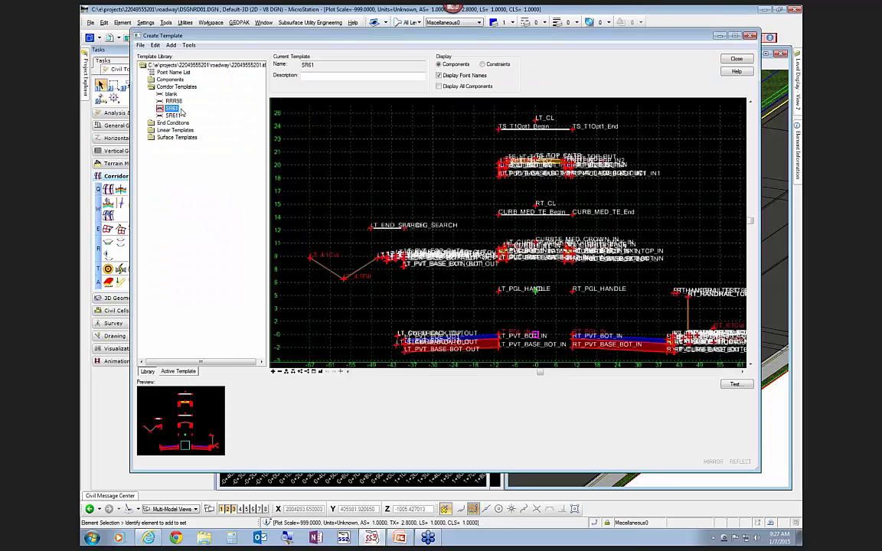
pyautogui.click(151, 80)
pyautogui.click(176, 101)
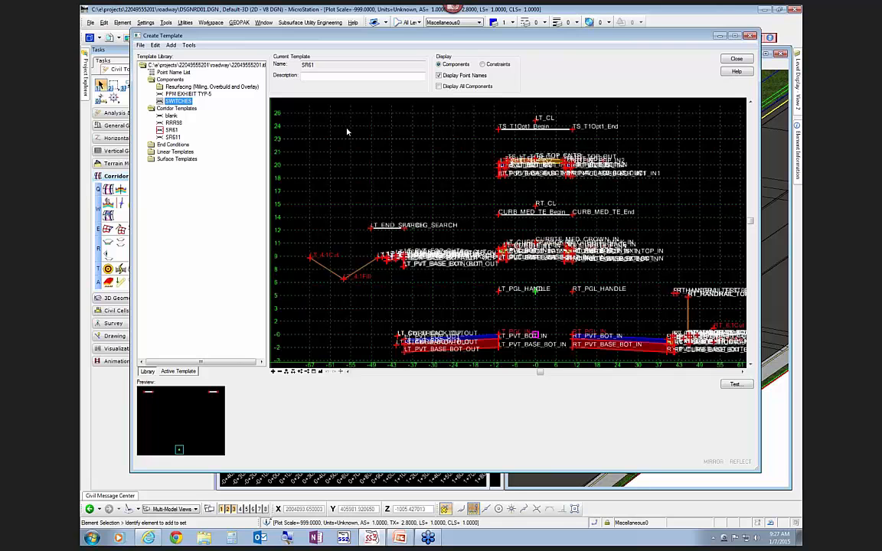
# Start the Template Library Organizer and load FDOTSS3.itl as the second library beside the project library
pyautogui.click(189, 45)
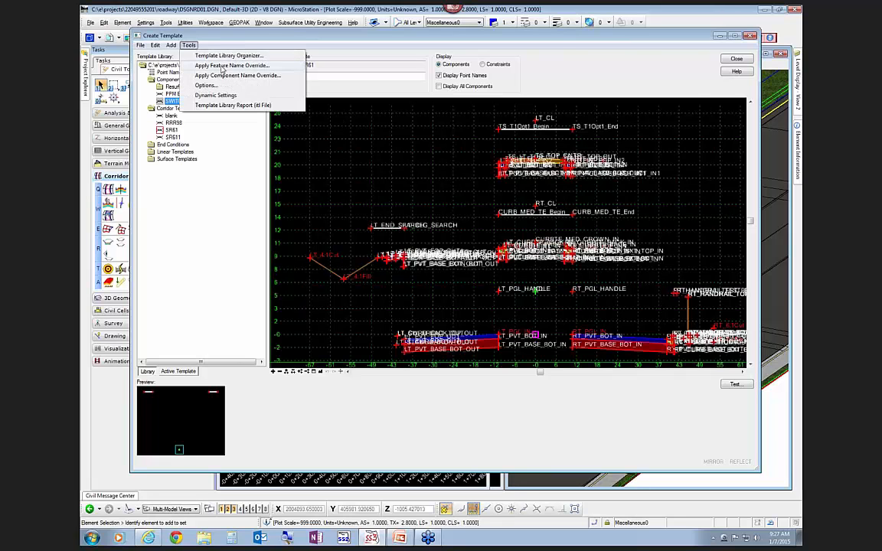
pyautogui.click(228, 56)
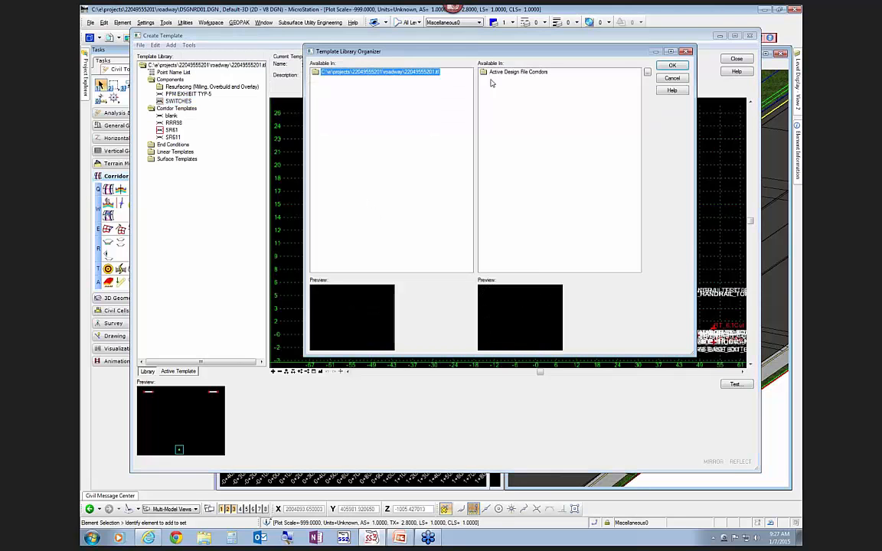
pyautogui.click(647, 72)
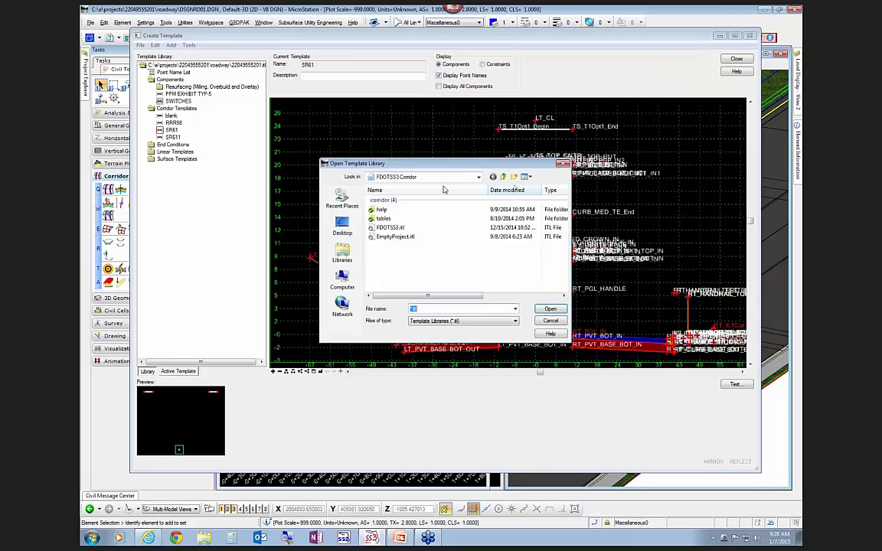
pyautogui.click(390, 237)
pyautogui.click(388, 227)
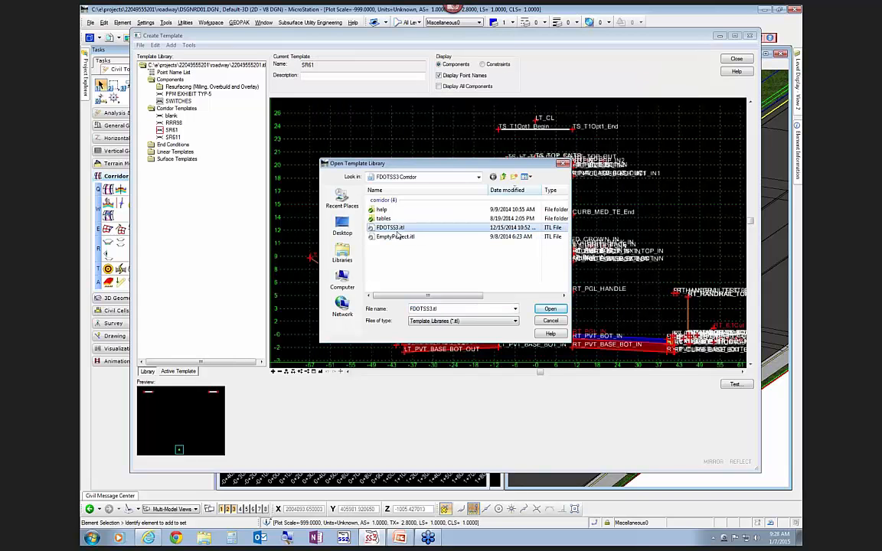
pyautogui.click(553, 309)
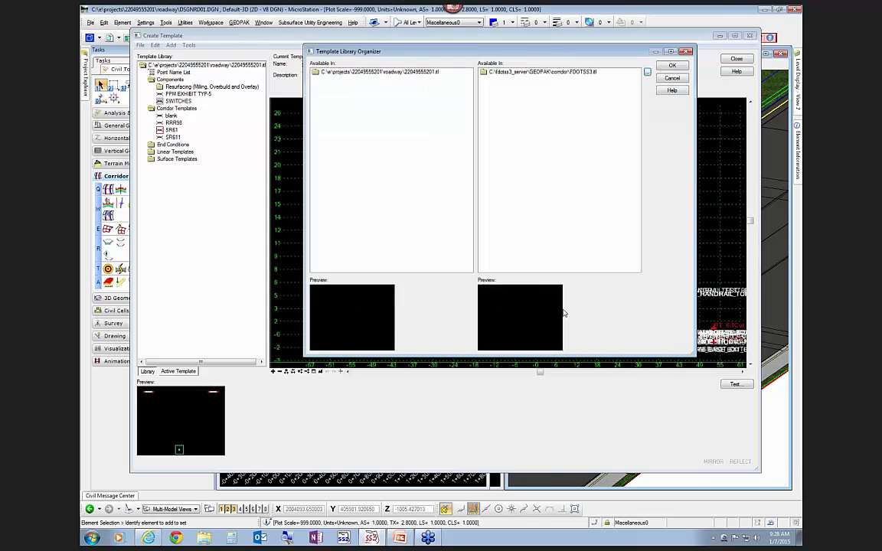
# Expand the FDOTSS3.itl library down to the NULL folder within Components
pyautogui.doubleClick(520, 72)
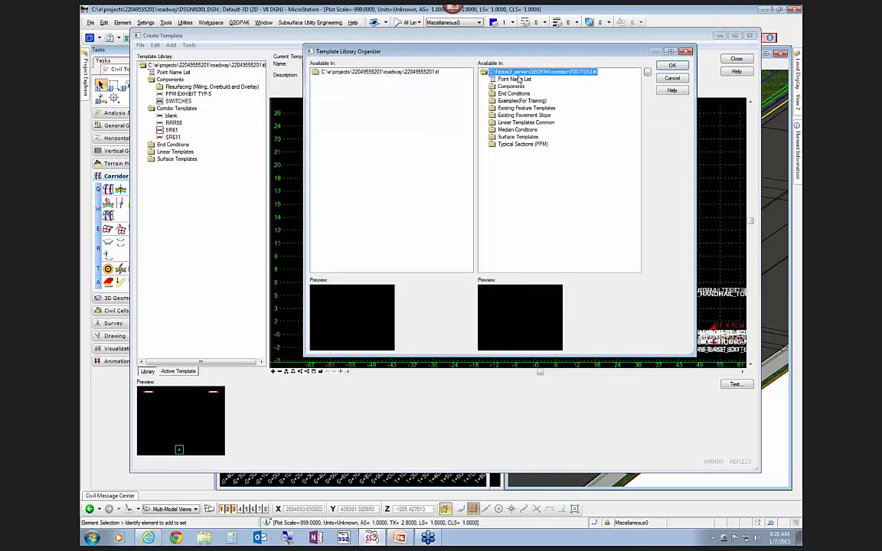
pyautogui.doubleClick(510, 86)
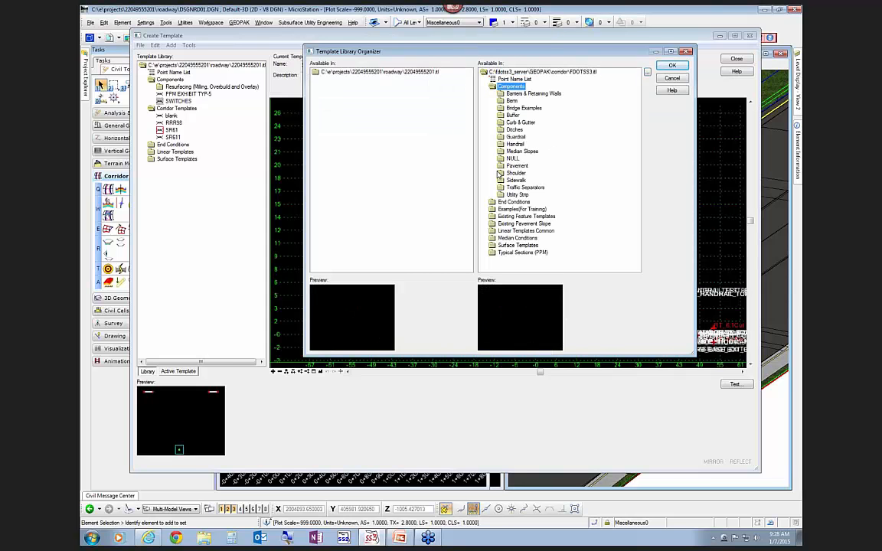
pyautogui.doubleClick(510, 158)
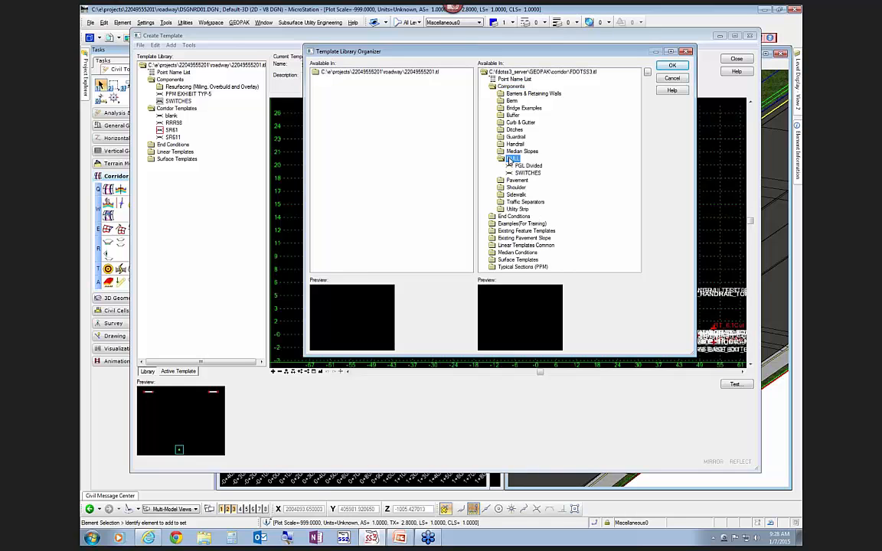
# Preview the SWITCHES component in the NULL folder of the FDOTSS3 library, leaving the library organizer
pyautogui.click(528, 173)
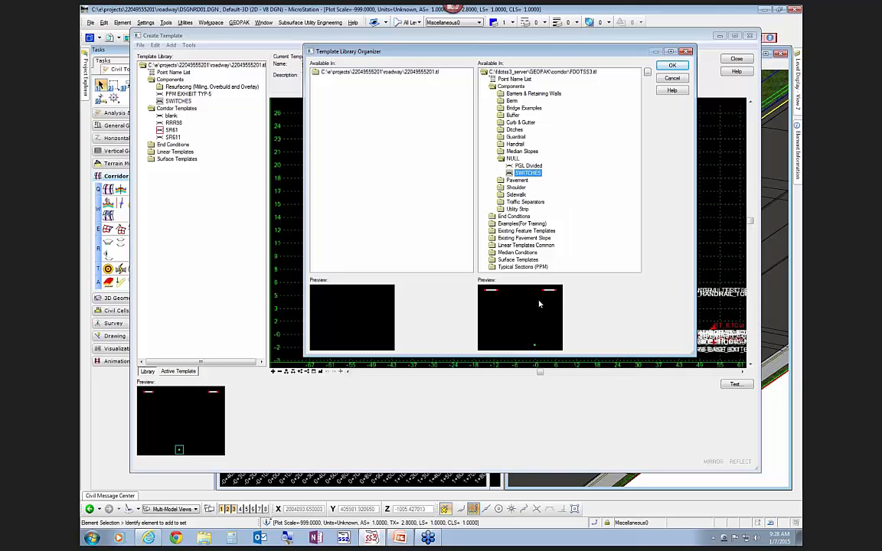
pyautogui.click(672, 65)
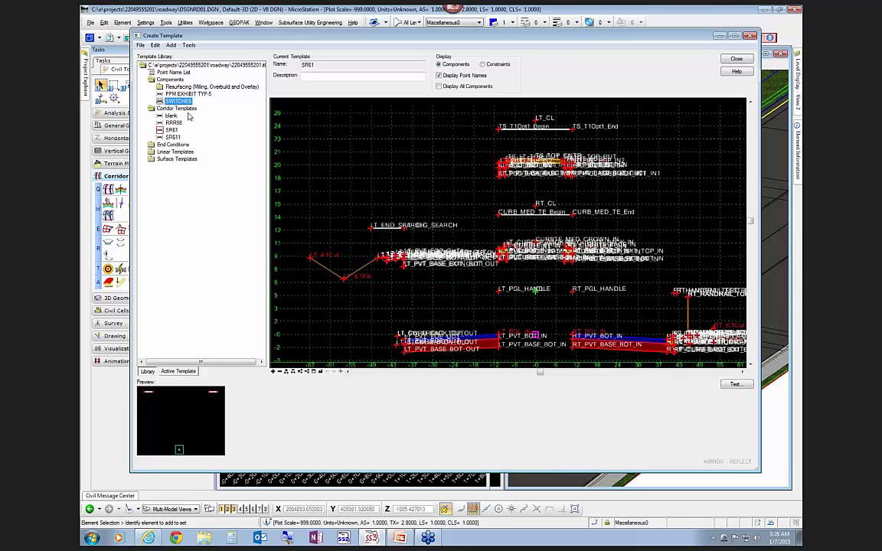
pyautogui.moveTo(178, 450)
pyautogui.mouseDown()
pyautogui.moveTo(354, 388)
pyautogui.moveTo(465, 265)
pyautogui.moveTo(490, 267)
pyautogui.moveTo(536, 302)
pyautogui.mouseUp()
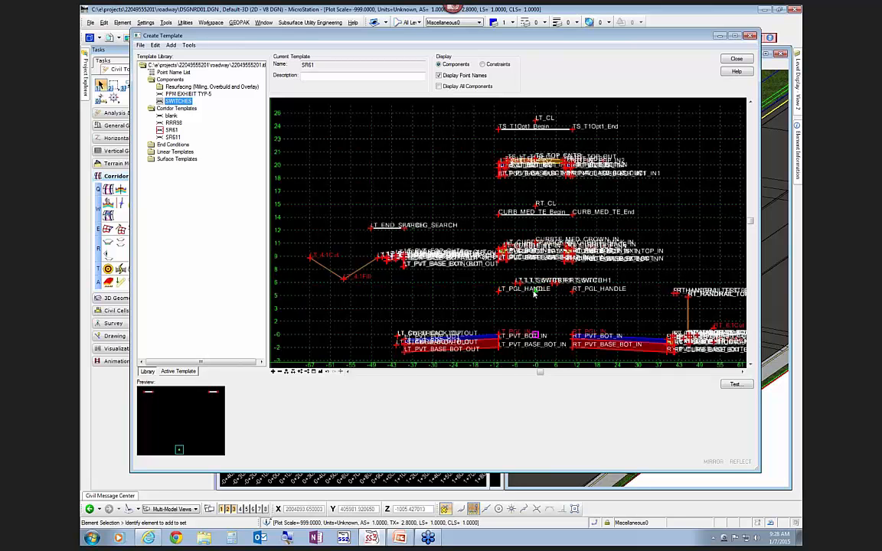
pyautogui.scroll(3, 534, 294)
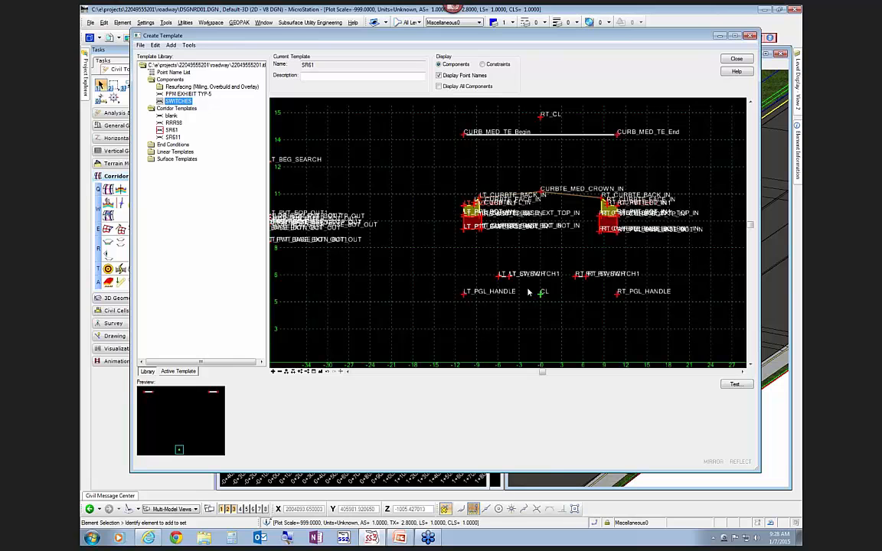
pyautogui.hotkey('ctrl', 'z')
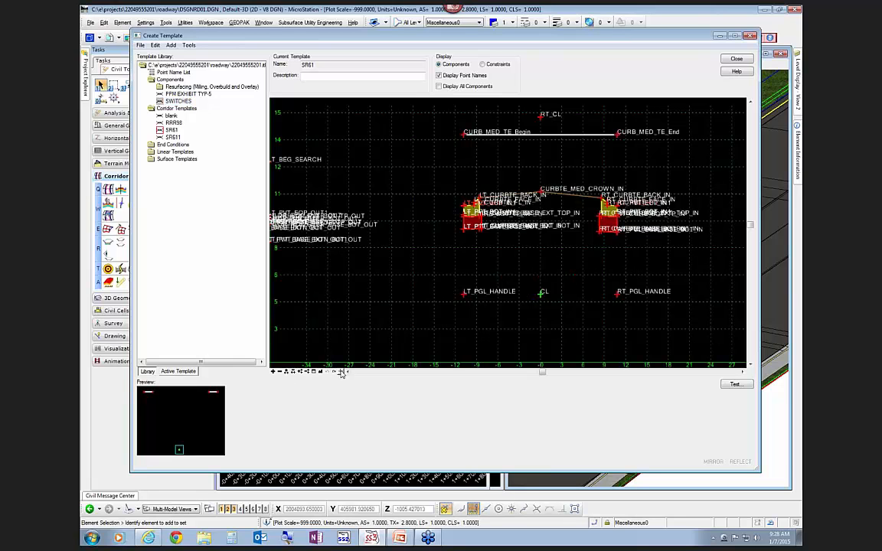
# Turn off Apply Affixes in the dynamic settings and place the SWITCHES component at the CL point of template SR61
pyautogui.click(341, 372)
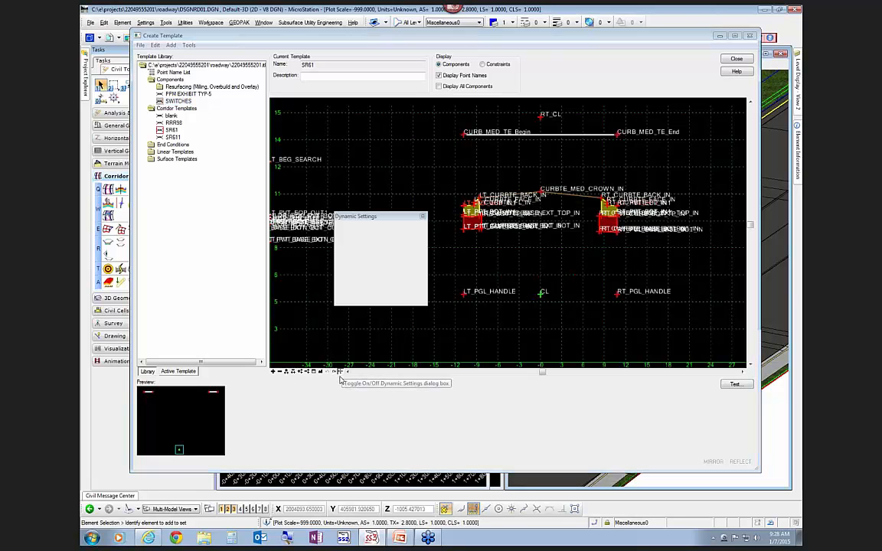
pyautogui.click(342, 276)
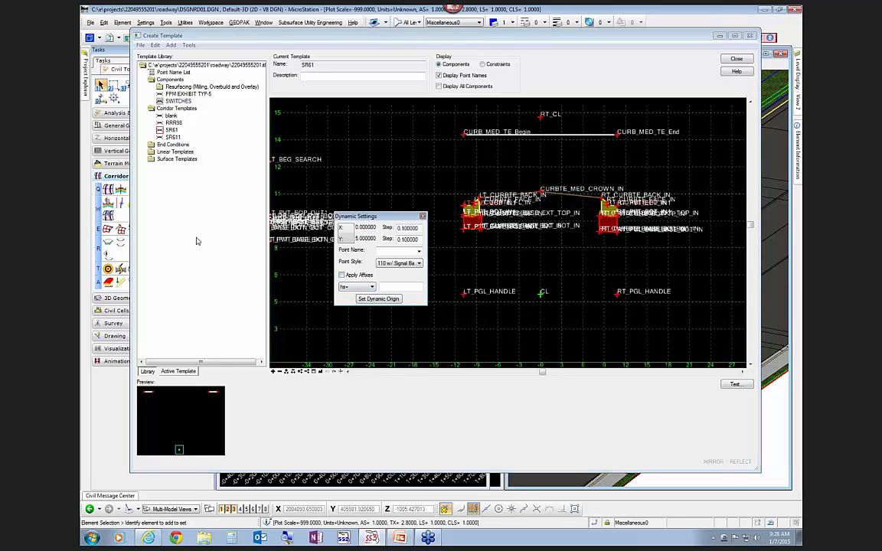
pyautogui.moveTo(178, 450)
pyautogui.mouseDown()
pyautogui.moveTo(385, 302)
pyautogui.moveTo(541, 294)
pyautogui.moveTo(554, 322)
pyautogui.mouseUp()
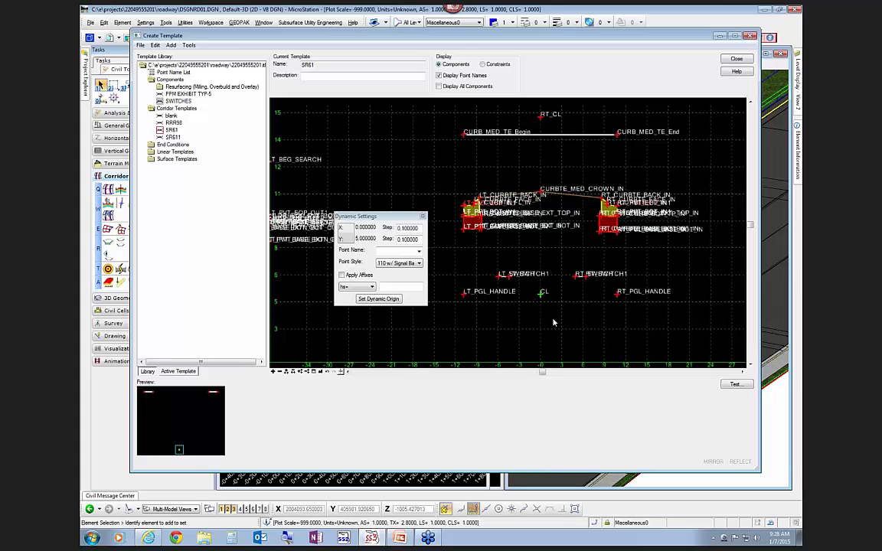
# Examine the display rules of the LT_SWITCH component and the constraints of the LT_SWITCH1 point
pyautogui.doubleClick(504, 280)
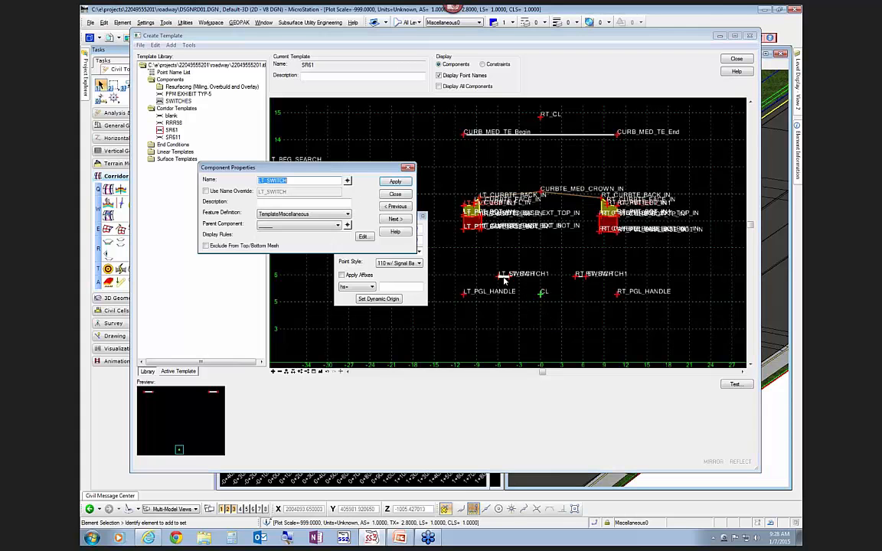
pyautogui.click(362, 237)
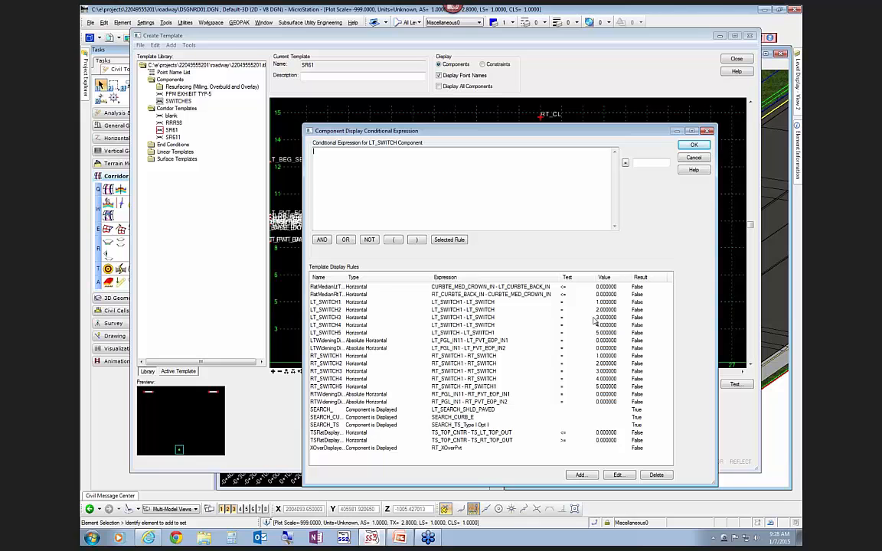
pyautogui.click(694, 146)
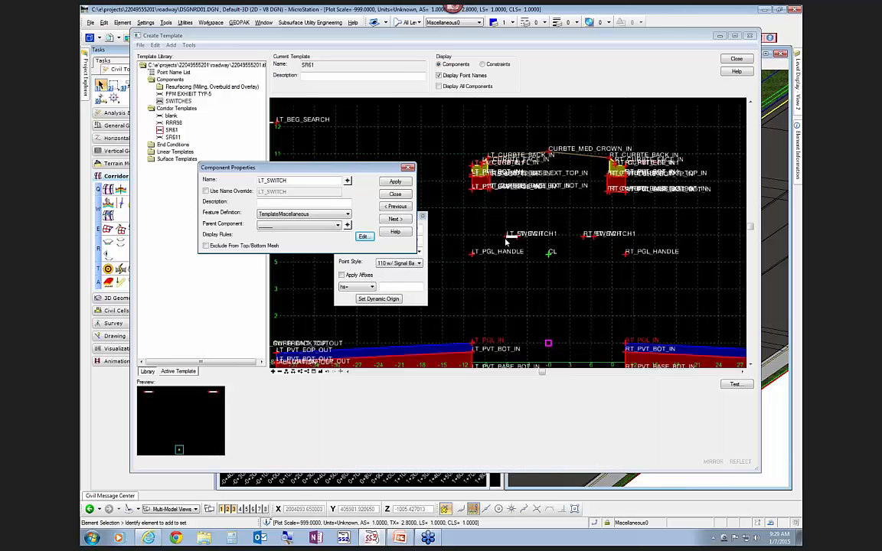
pyautogui.click(395, 194)
pyautogui.moveTo(517, 240)
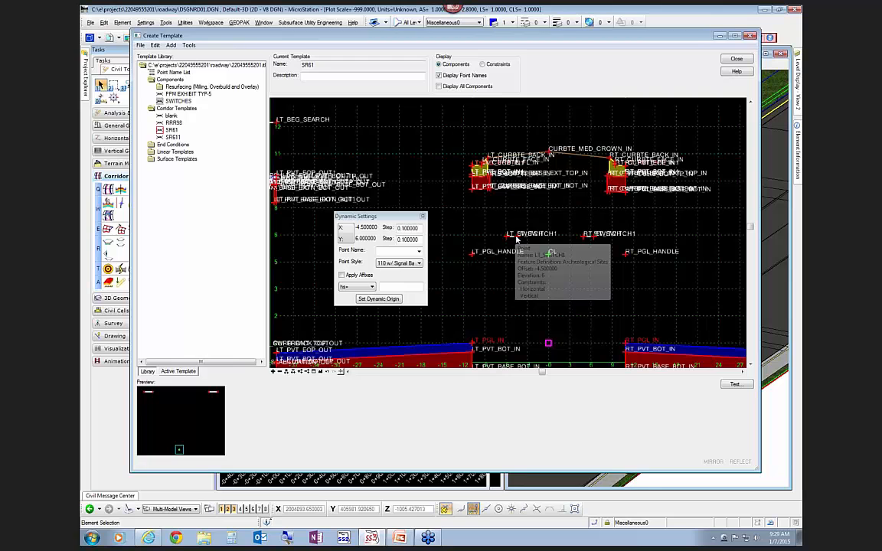
pyautogui.doubleClick(516, 239)
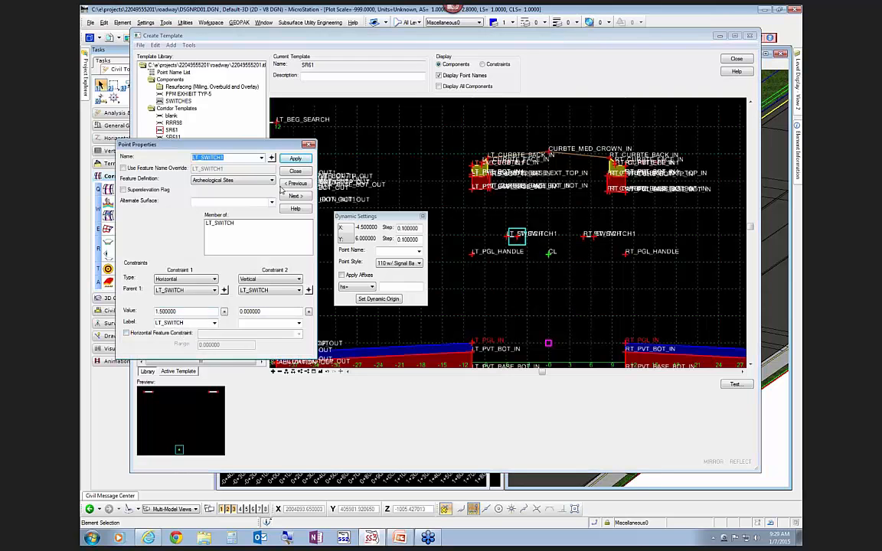
pyautogui.click(296, 160)
pyautogui.click(296, 171)
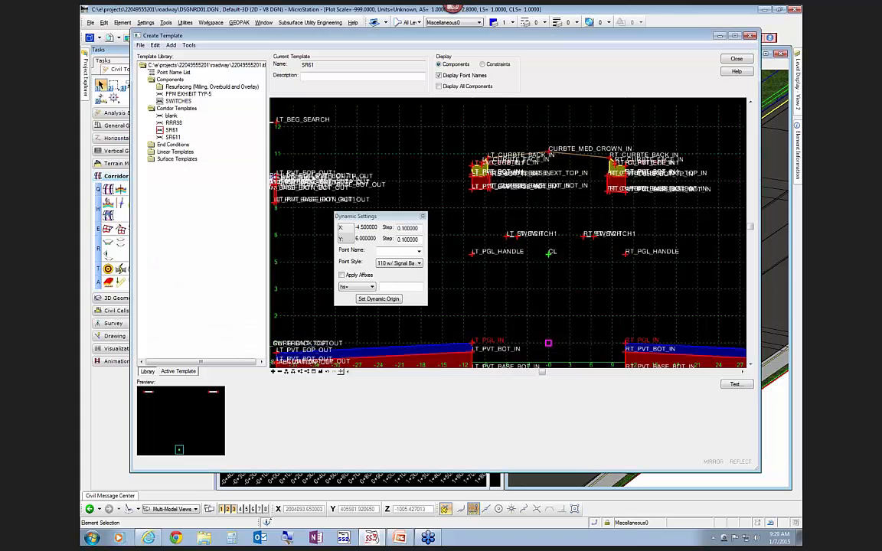
# Show the active template's structure, open the LT_CurbTypeF component's display rule expression and clear it
pyautogui.scroll(-3, 624, 287)
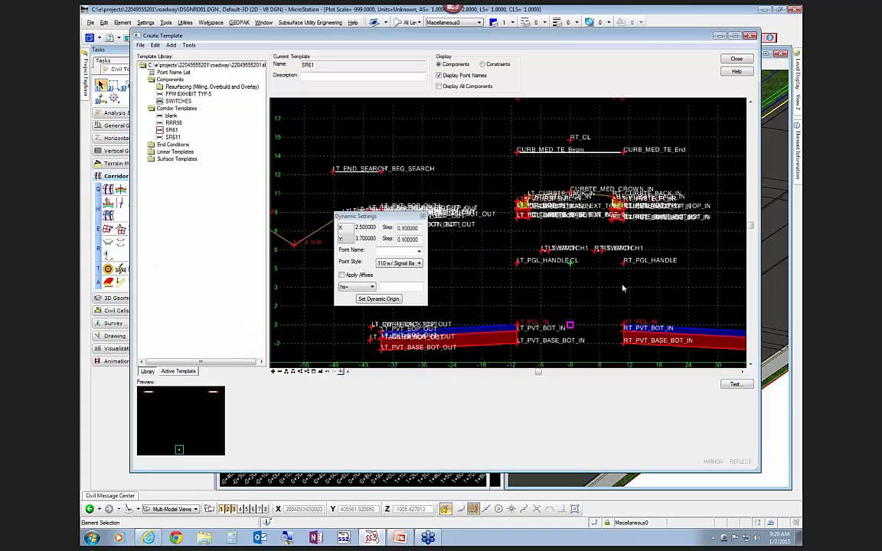
pyautogui.scroll(-1, 626, 290)
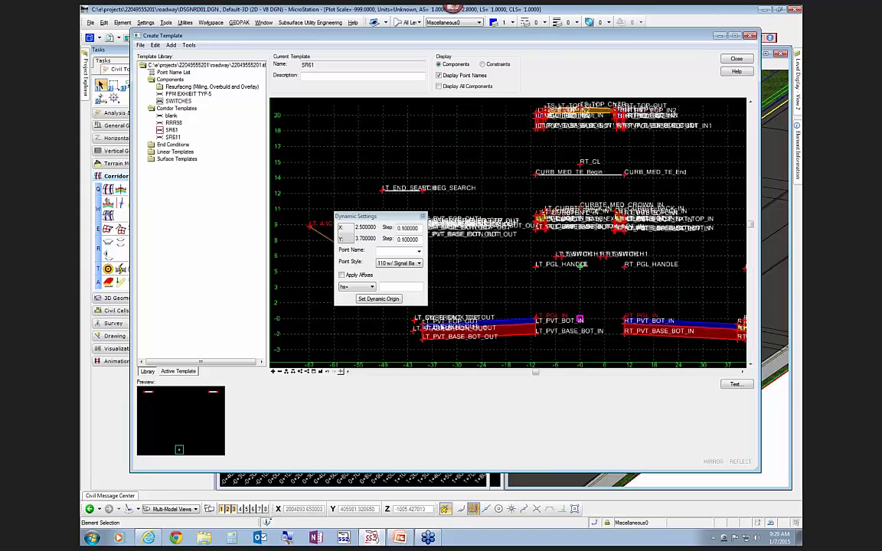
pyautogui.scroll(1, 418, 327)
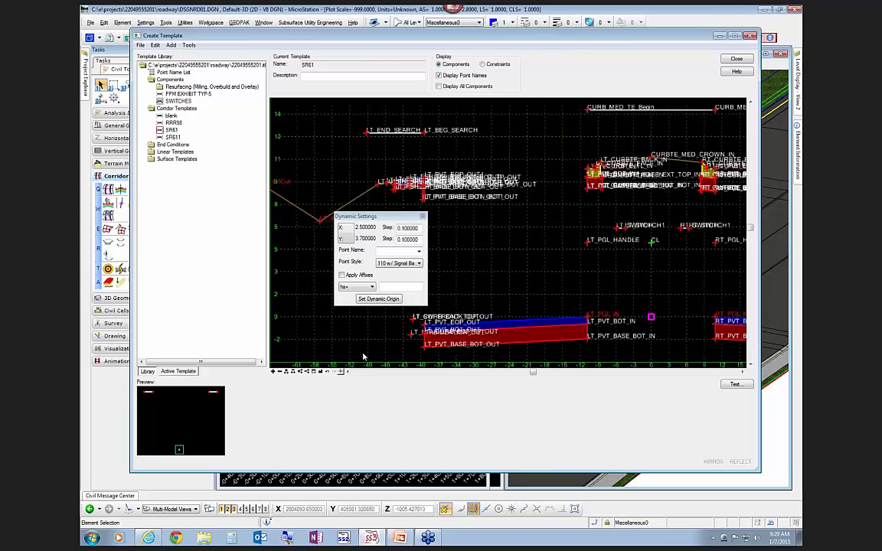
pyautogui.click(183, 372)
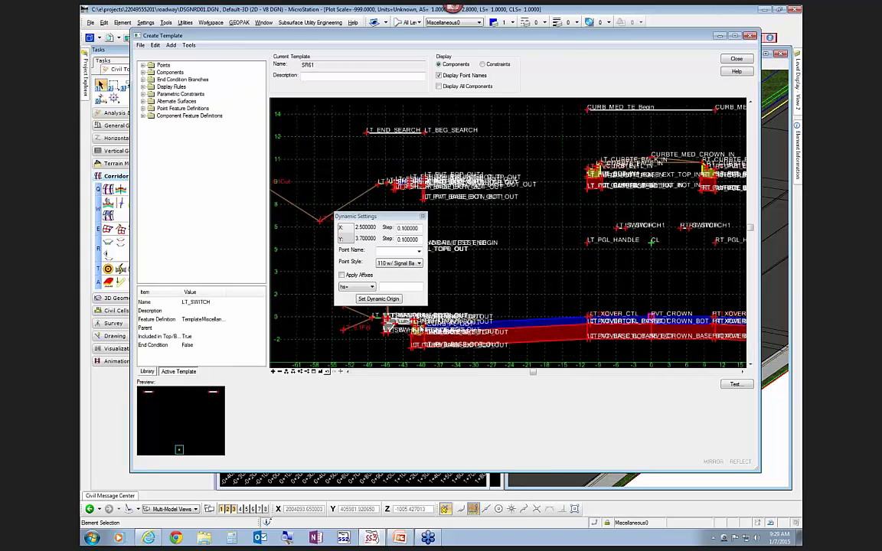
pyautogui.doubleClick(387, 325)
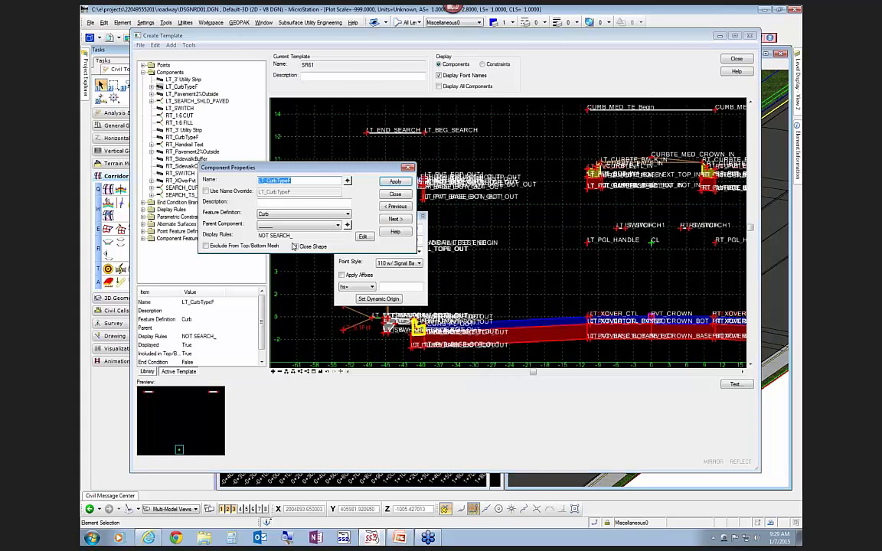
pyautogui.click(363, 237)
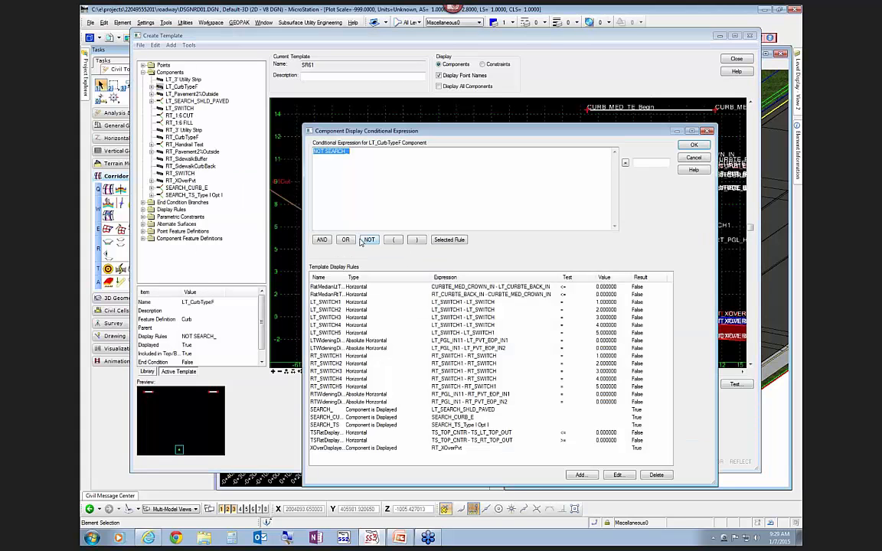
pyautogui.click(313, 208)
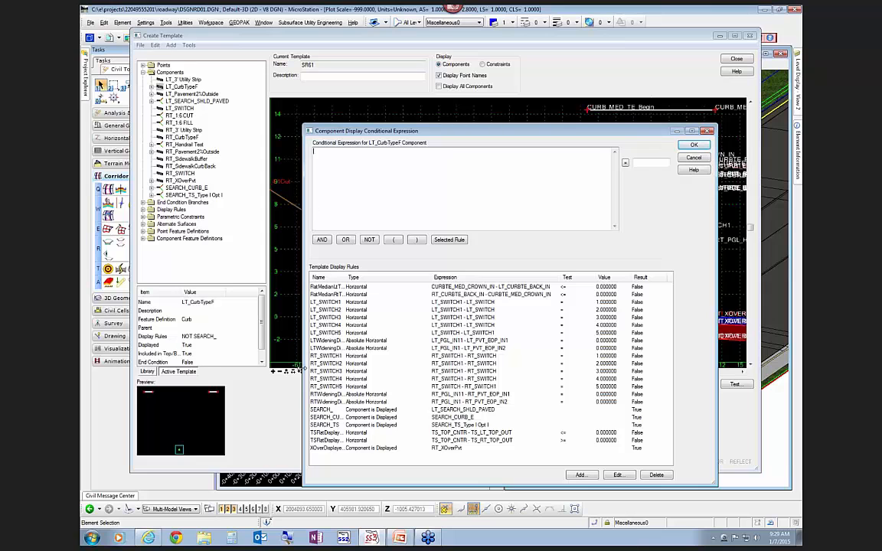
# Build the conditional expression NOT LT_SWITCH5 for the LT_CurbTypeF component and evaluate it
pyautogui.click(319, 335)
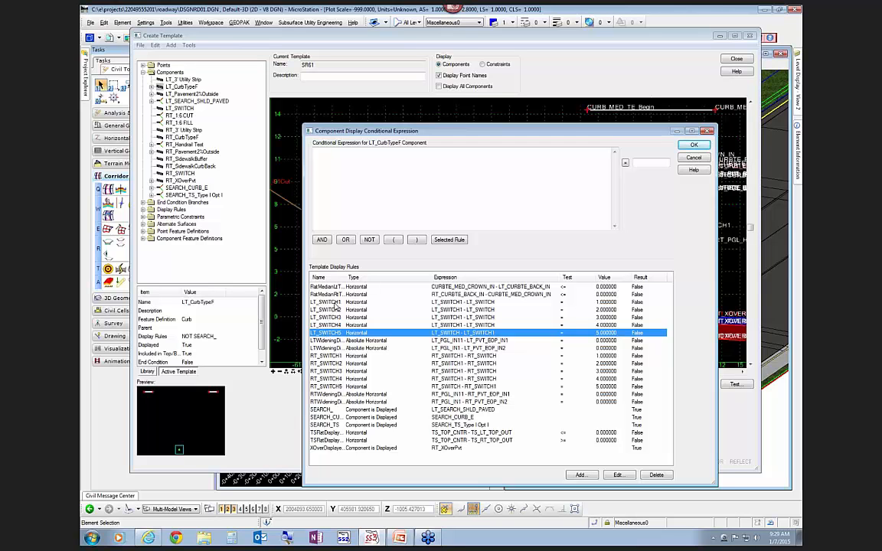
pyautogui.click(334, 303)
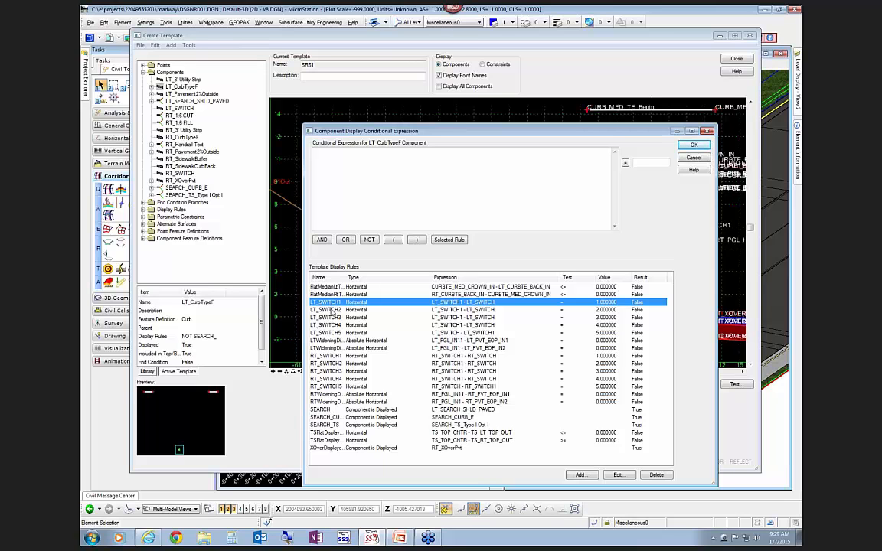
pyautogui.click(330, 334)
pyautogui.click(369, 240)
pyautogui.click(449, 239)
pyautogui.click(624, 164)
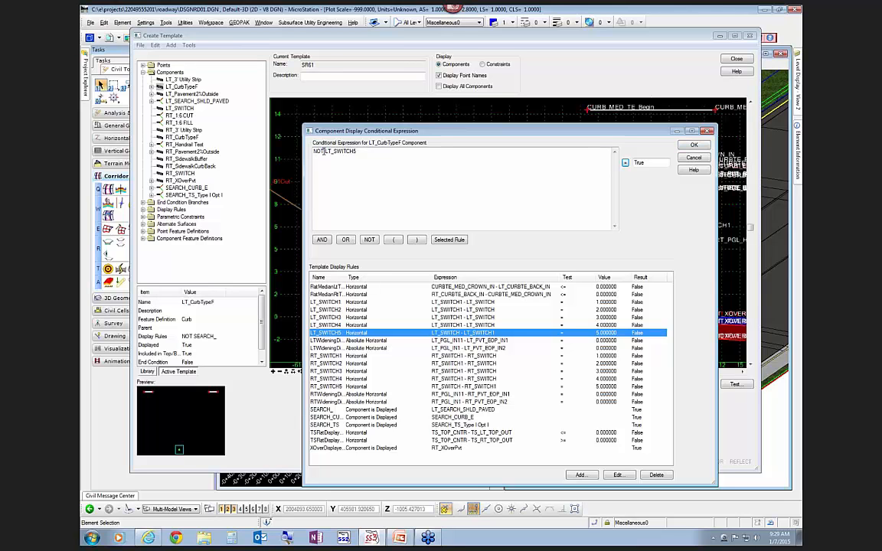
# Remove NOT to leave LT_SWITCH5 as the expression, evaluate it and apply the display rule to LT_CurbTypeF
pyautogui.press('BackSpace')
pyautogui.press('BackSpace')
pyautogui.press('BackSpace')
pyautogui.press('BackSpace')
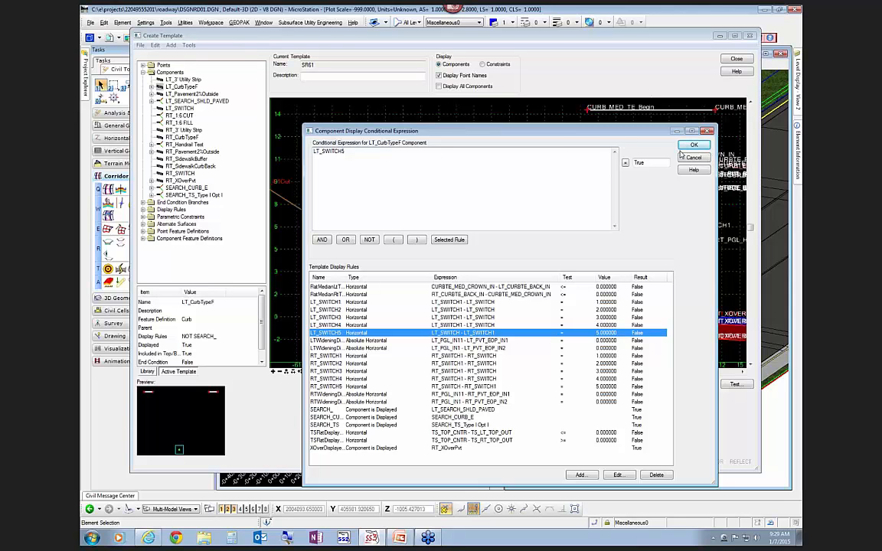
pyautogui.click(625, 162)
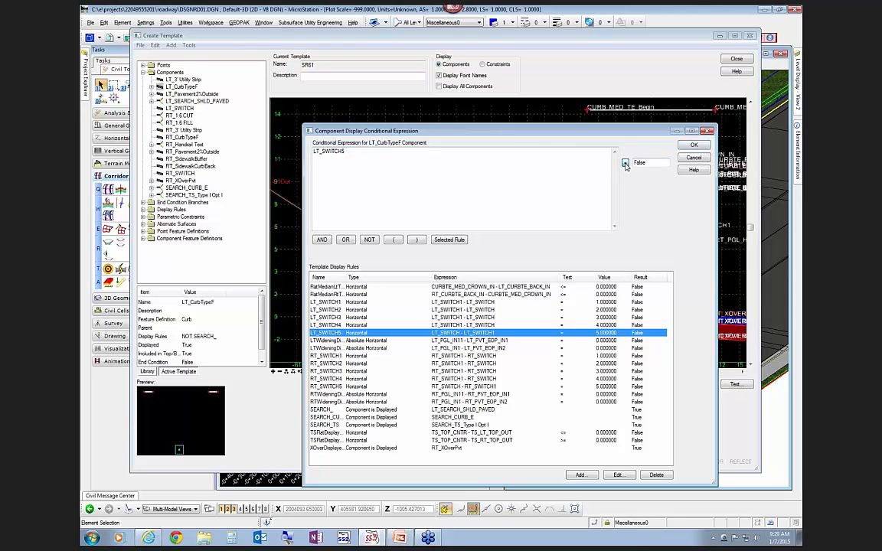
pyautogui.click(693, 145)
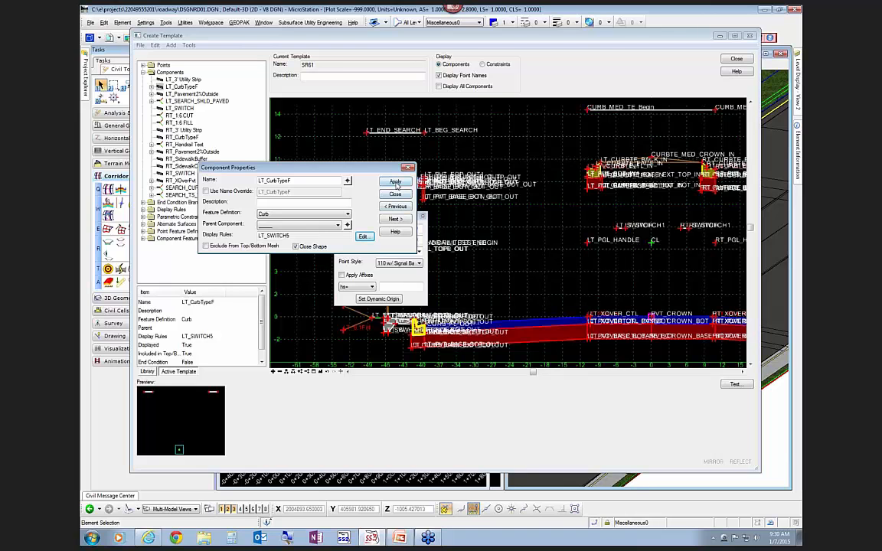
pyautogui.click(395, 195)
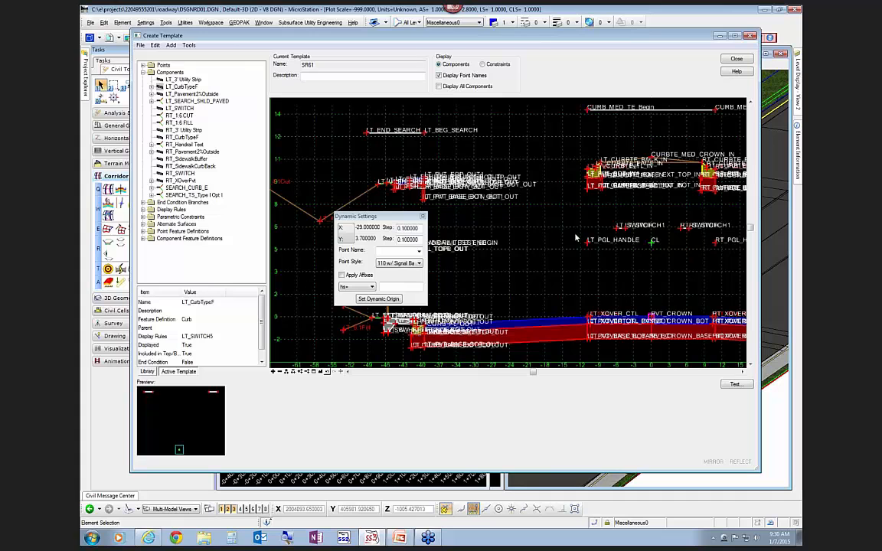
# Inspect the horizontal constraint value and label of the LT_SWITCH1 point
pyautogui.moveTo(626, 232)
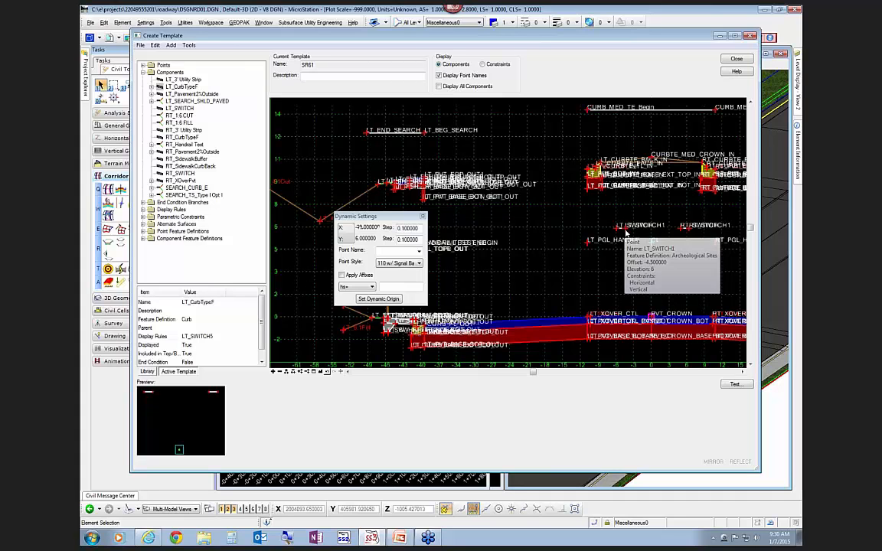
pyautogui.doubleClick(626, 232)
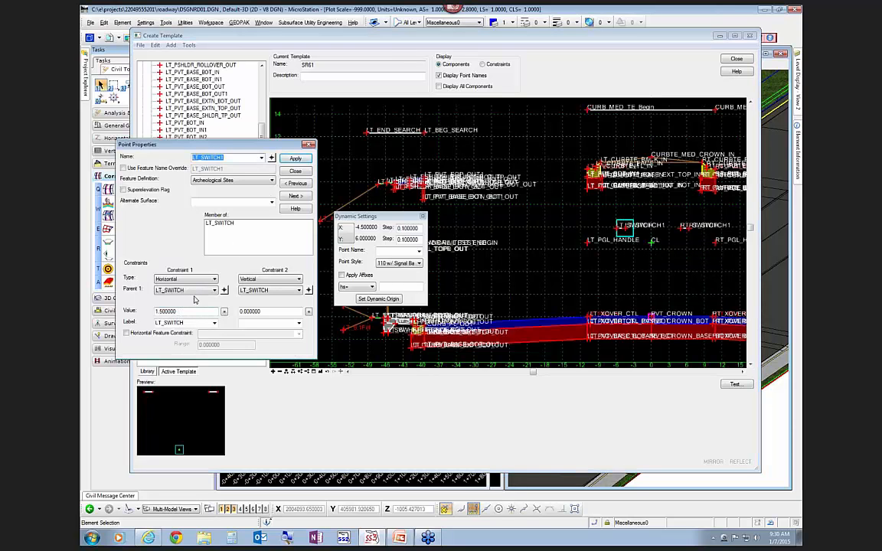
pyautogui.click(295, 171)
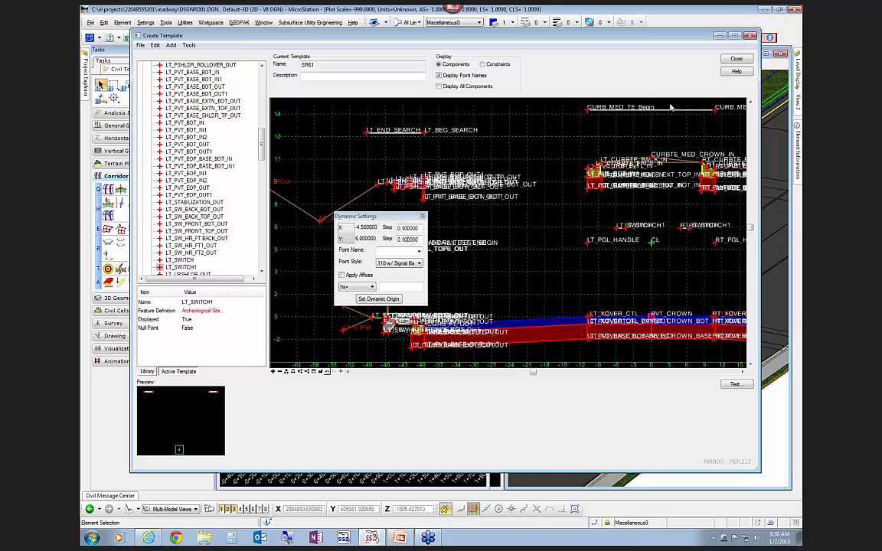
# Close the template editor, saving the library changes, and synchronize the corridor's template drop with the edited template
pyautogui.click(737, 59)
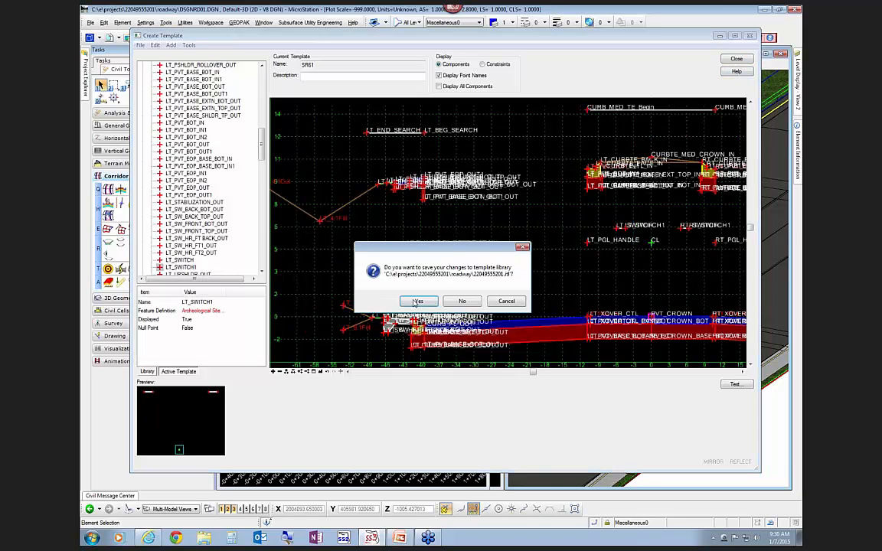
pyautogui.click(417, 301)
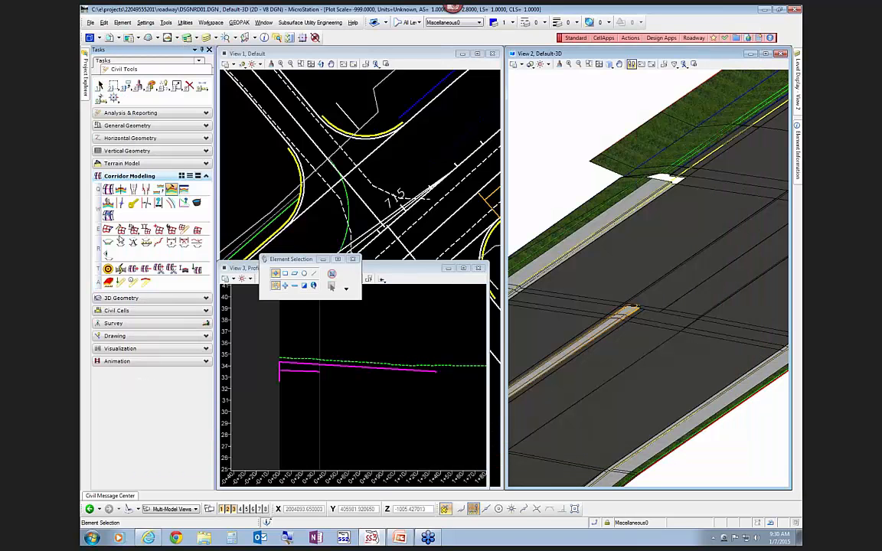
pyautogui.click(121, 269)
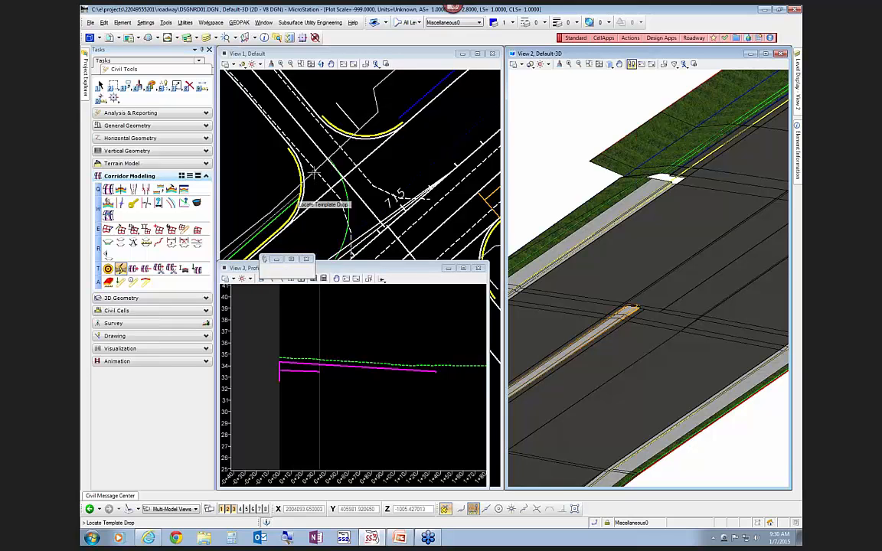
pyautogui.click(394, 192)
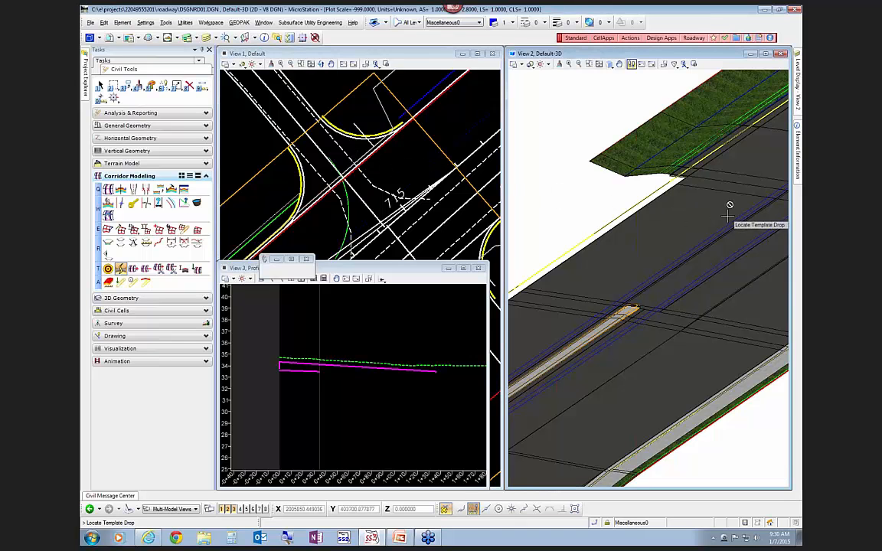
# Begin a parametric constraint on the SR61 corridor, locked to the corridor's start and end stations
pyautogui.scroll(-5, 727, 206)
pyautogui.scroll(-2, 726, 217)
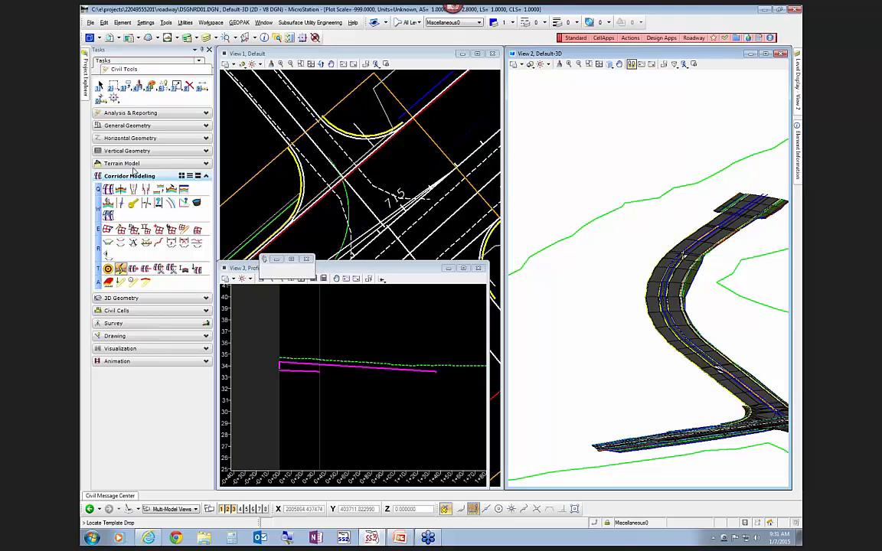
pyautogui.click(157, 202)
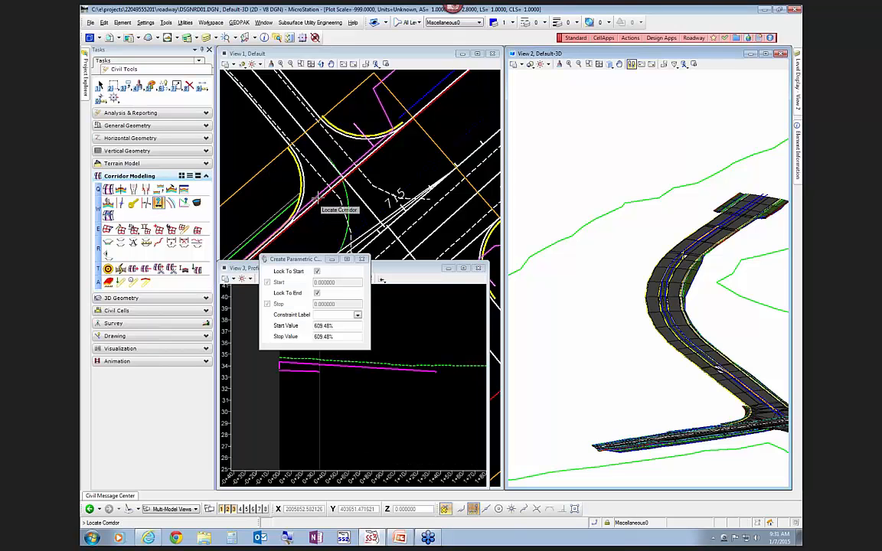
pyautogui.click(319, 197)
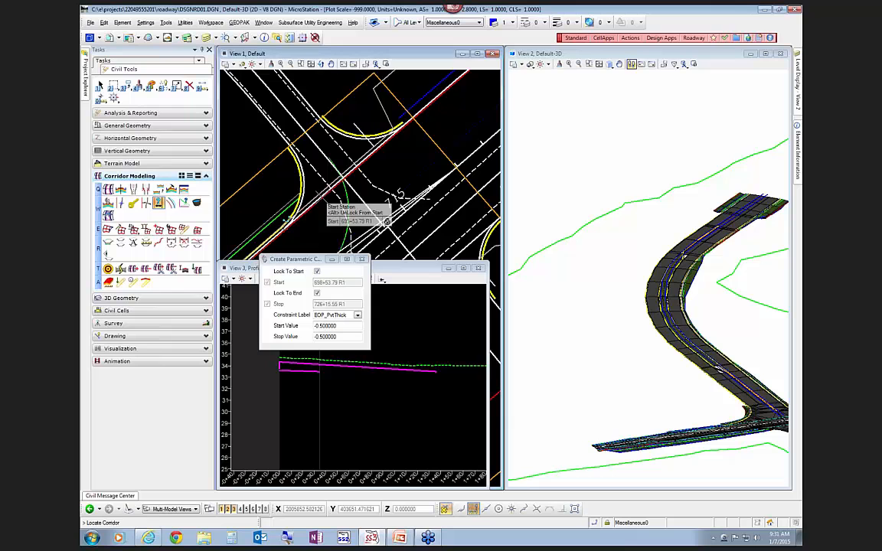
pyautogui.click(374, 185)
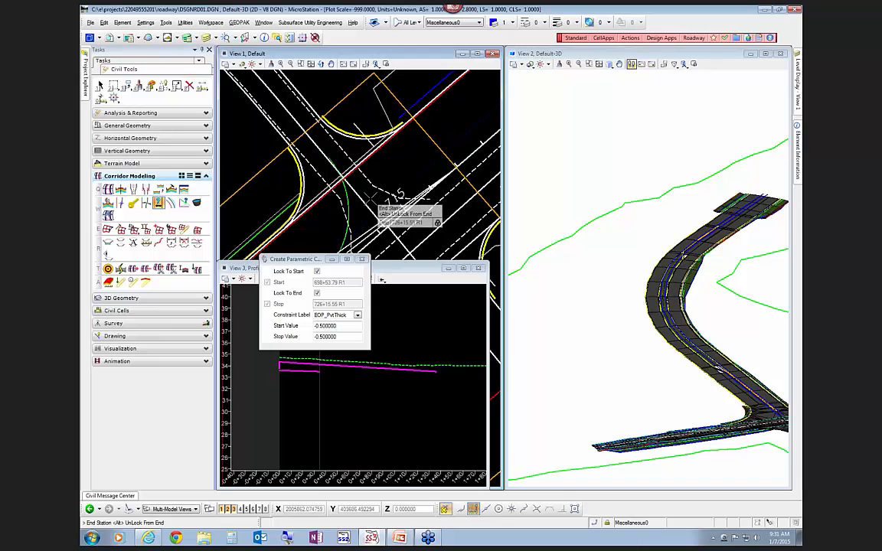
pyautogui.click(369, 188)
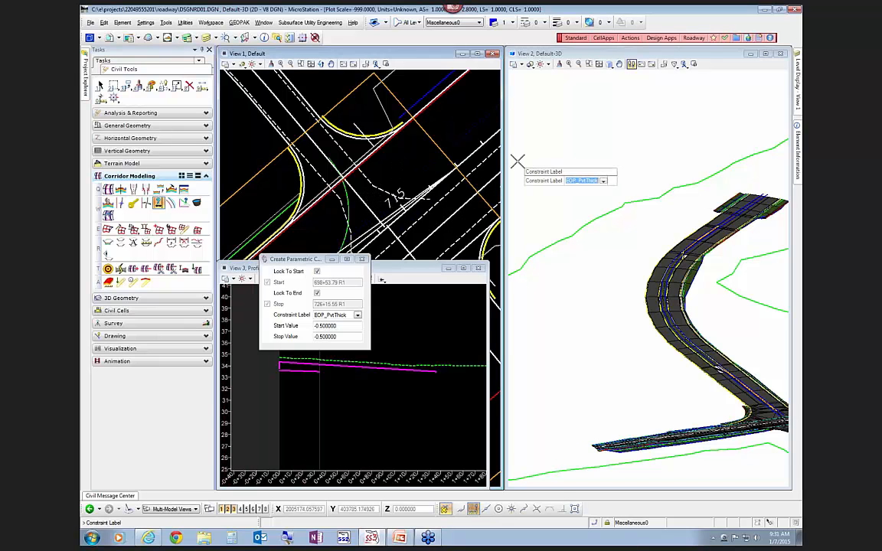
# Assign the LT_SWITCH constraint label with start and stop values of 5, accept the parametric constraint and leave the command
pyautogui.click(357, 315)
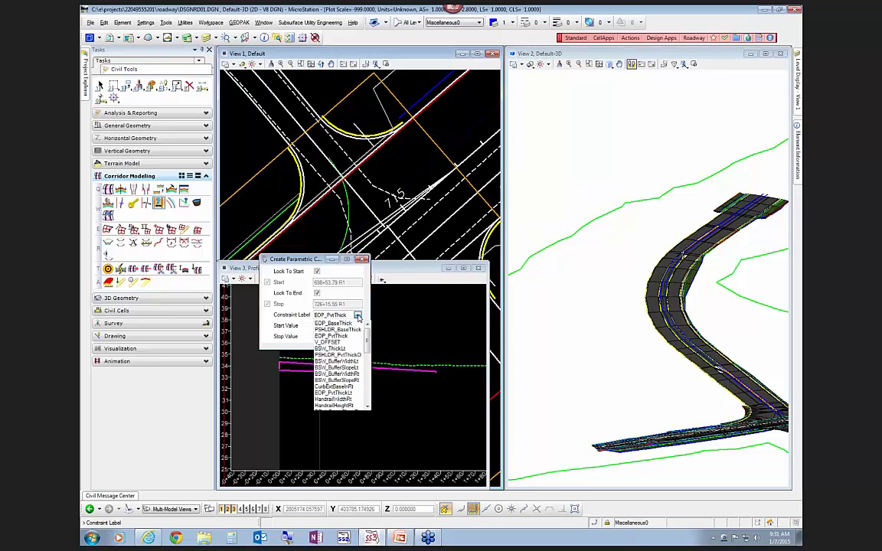
pyautogui.moveTo(366, 340); pyautogui.dragTo(366, 401)
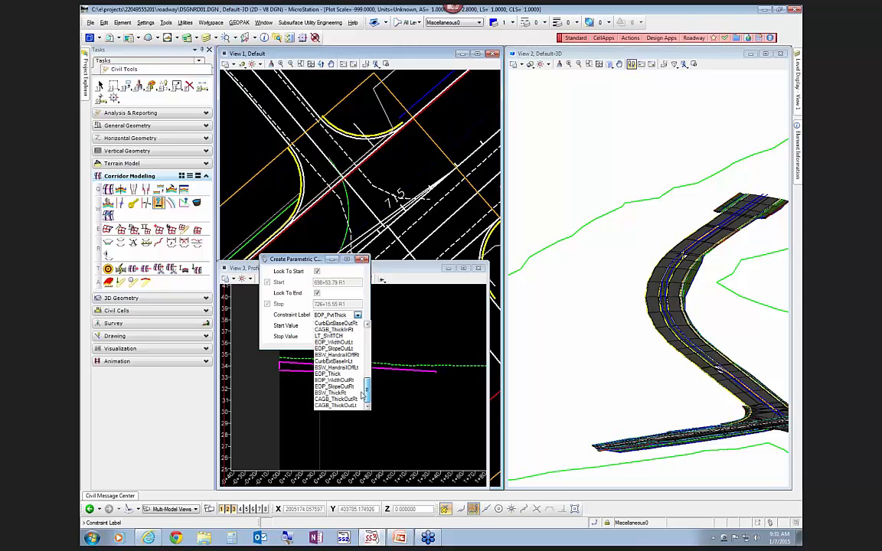
pyautogui.click(329, 337)
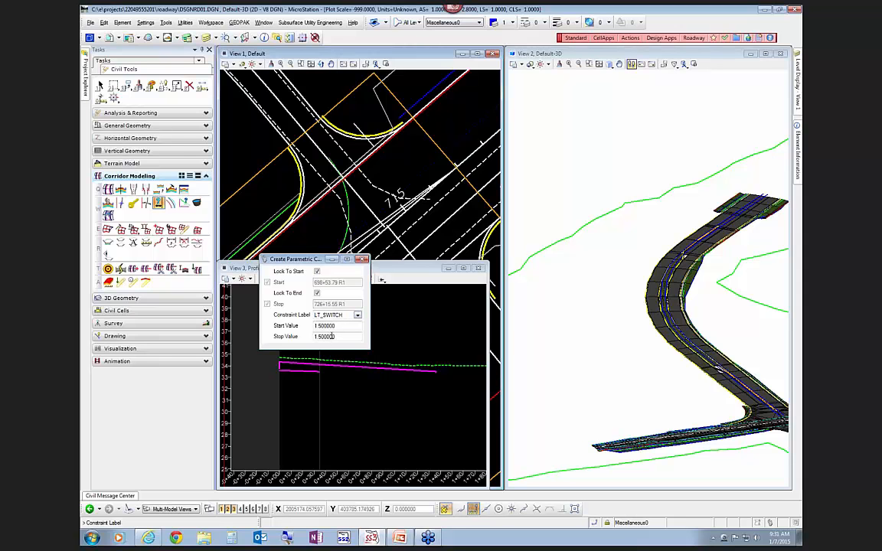
pyautogui.moveTo(337, 325); pyautogui.dragTo(302, 329)
pyautogui.write('5')
pyautogui.press('Tab')
pyautogui.write('5')
pyautogui.press('Tab')
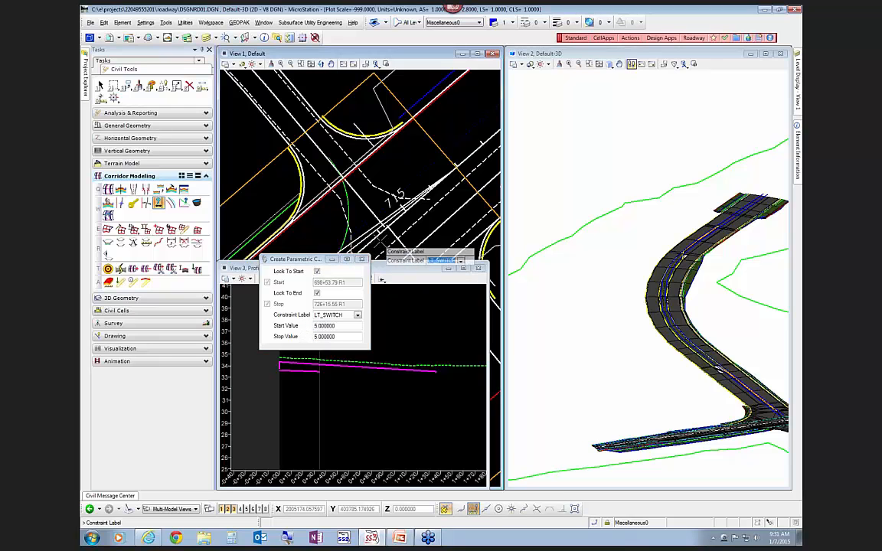
pyautogui.click(383, 240)
pyautogui.click(383, 240)
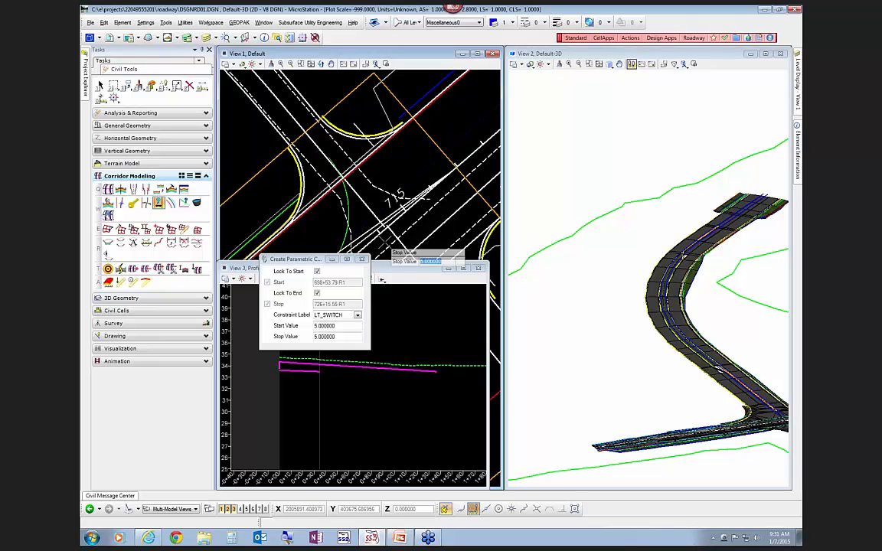
pyautogui.click(590, 260)
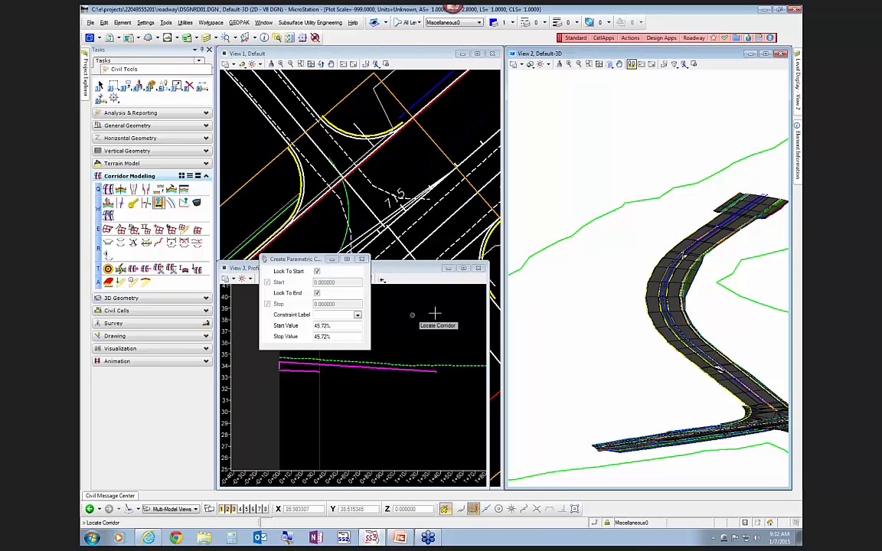
pyautogui.click(363, 259)
# In the SR61 corridor objects, set the start value of the LT_SWITCH parametric constraint to 1.5
pyautogui.click(197, 203)
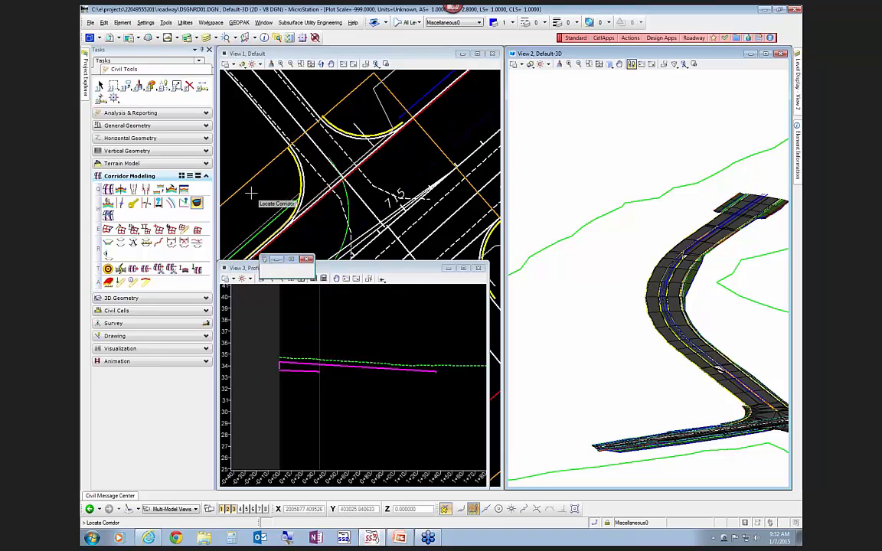
pyautogui.click(304, 212)
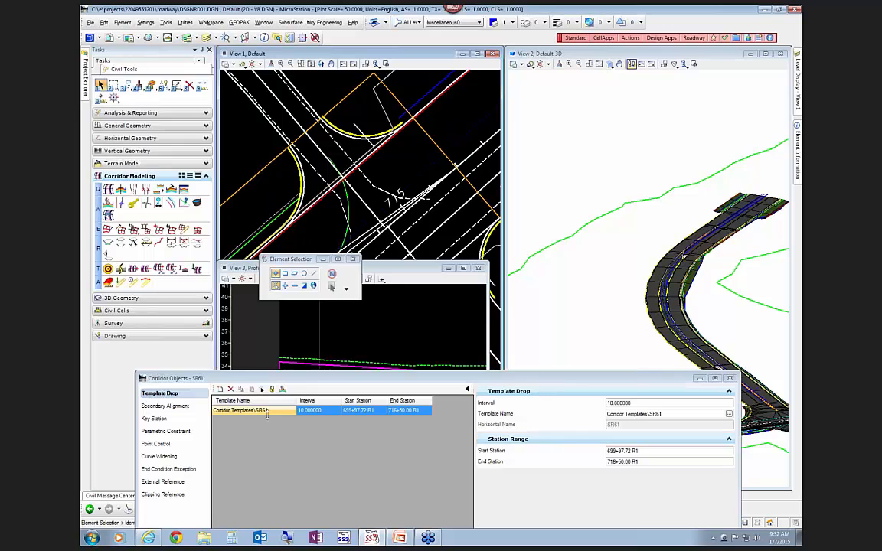
pyautogui.click(162, 430)
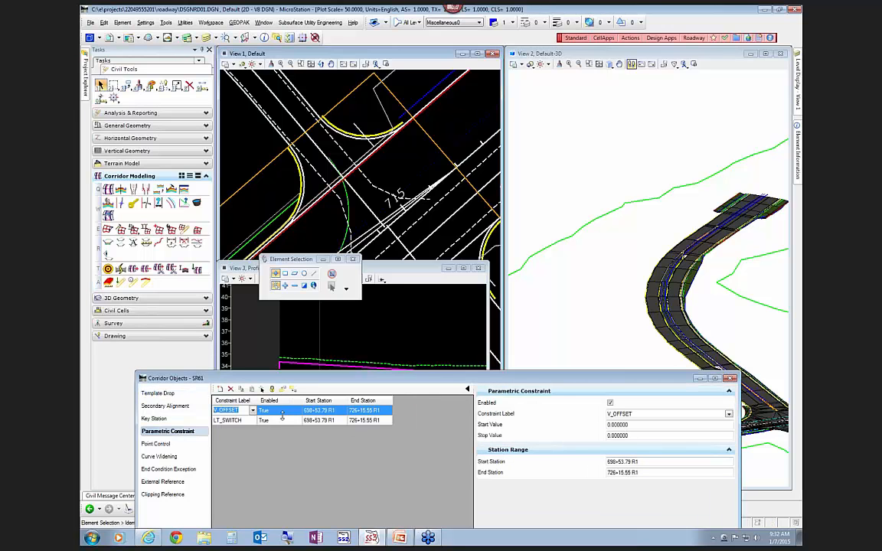
pyautogui.click(235, 422)
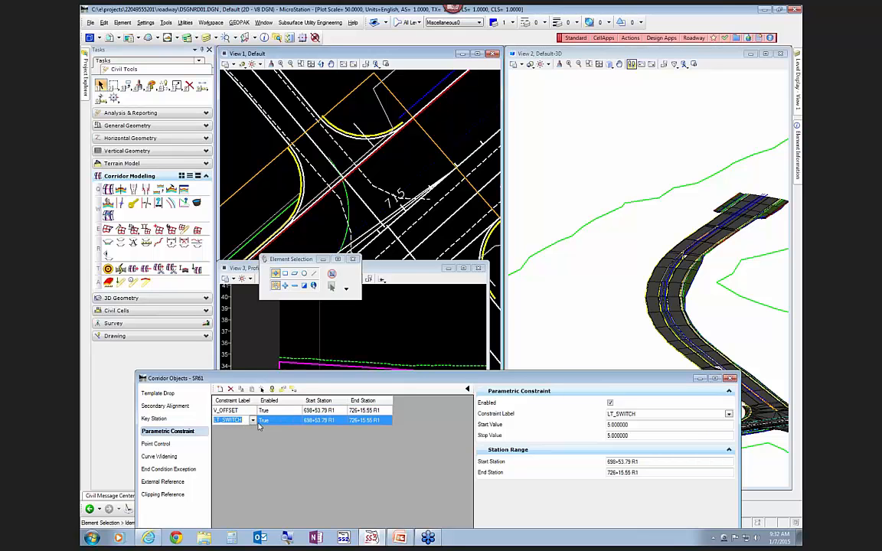
pyautogui.click(633, 426)
pyautogui.write('1.')
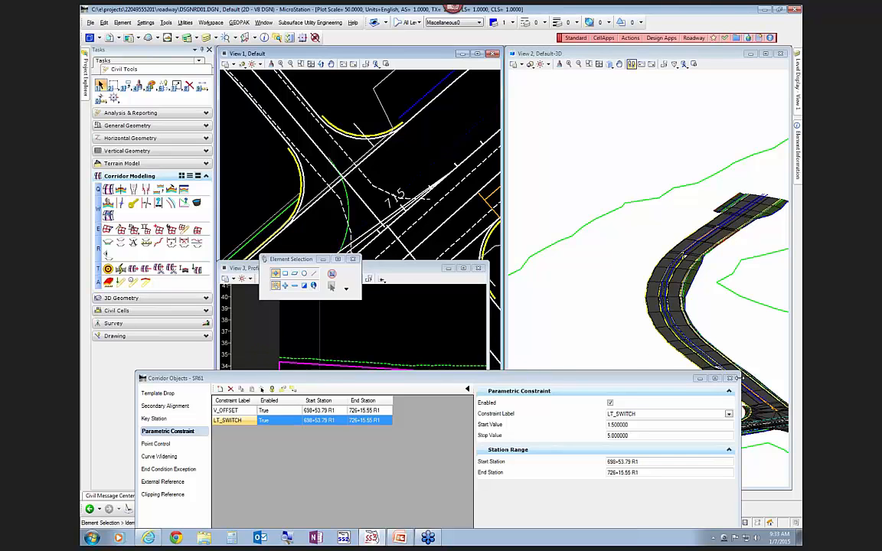
pyautogui.click(730, 378)
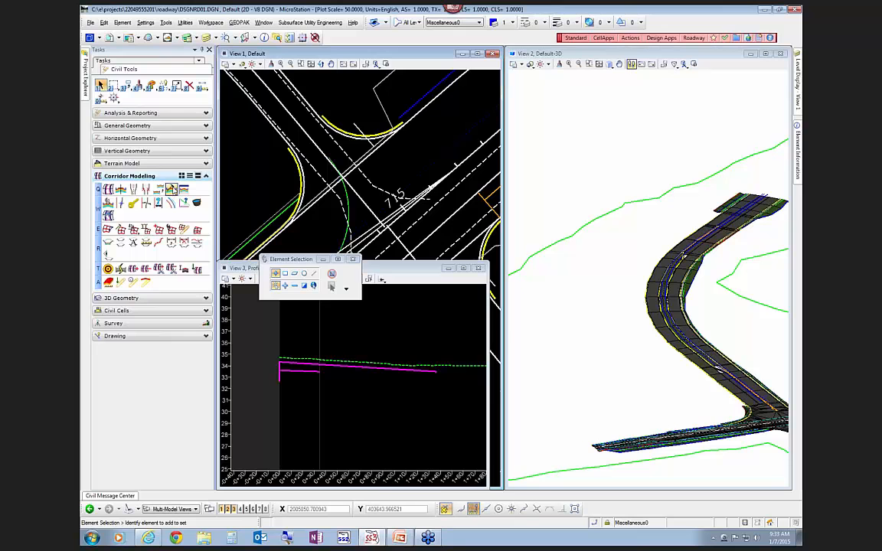
# Open the end condition test for the SR61 template and widen the display rules list to show full rule names
pyautogui.click(172, 189)
pyautogui.click(734, 384)
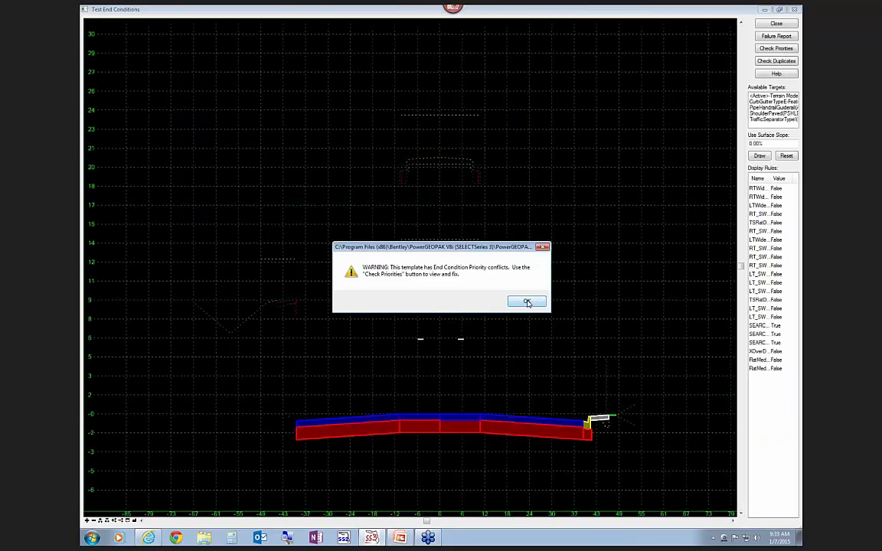
pyautogui.click(527, 300)
pyautogui.moveTo(743, 325); pyautogui.dragTo(680, 315)
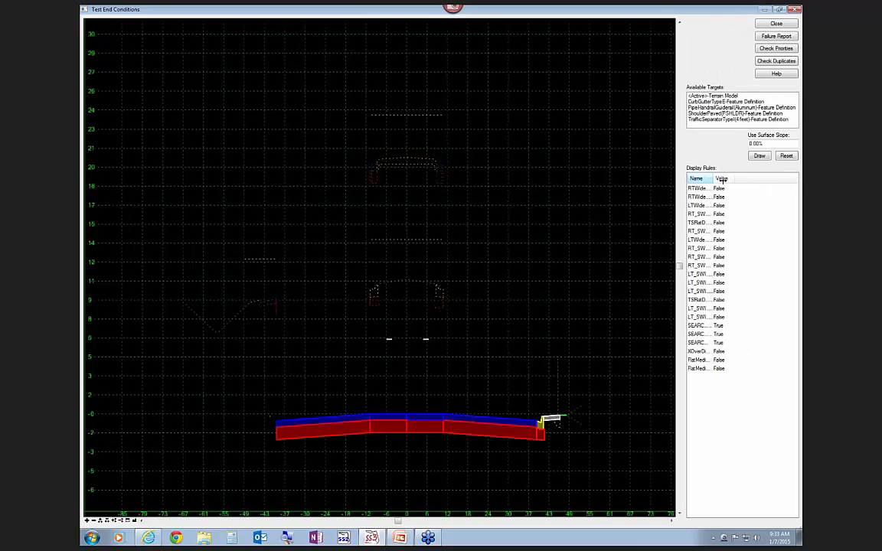
pyautogui.moveTo(721, 179); pyautogui.dragTo(768, 178)
# Test the template with the LT_SWITCH5 display rule set to True, check the RT_SWITCH rules and close the test
pyautogui.click(709, 317)
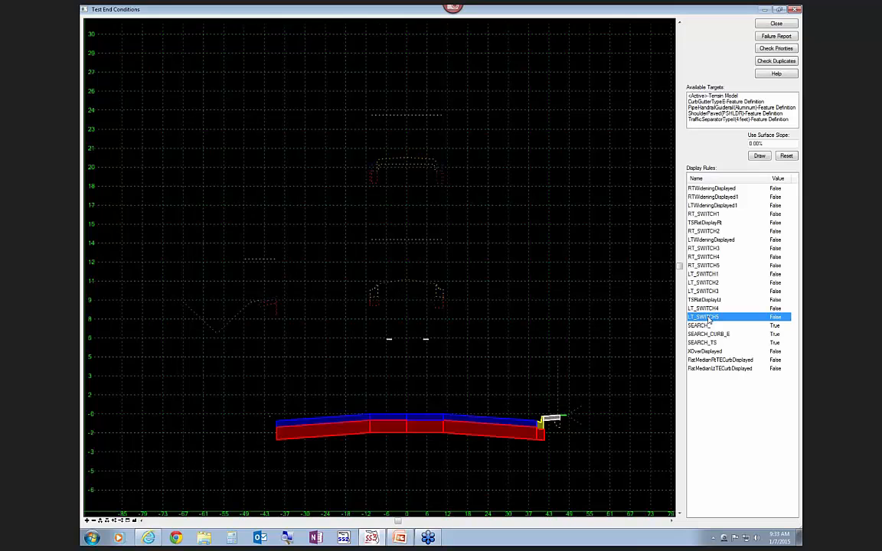
pyautogui.doubleClick(774, 318)
pyautogui.doubleClick(775, 318)
pyautogui.doubleClick(776, 318)
pyautogui.click(697, 258)
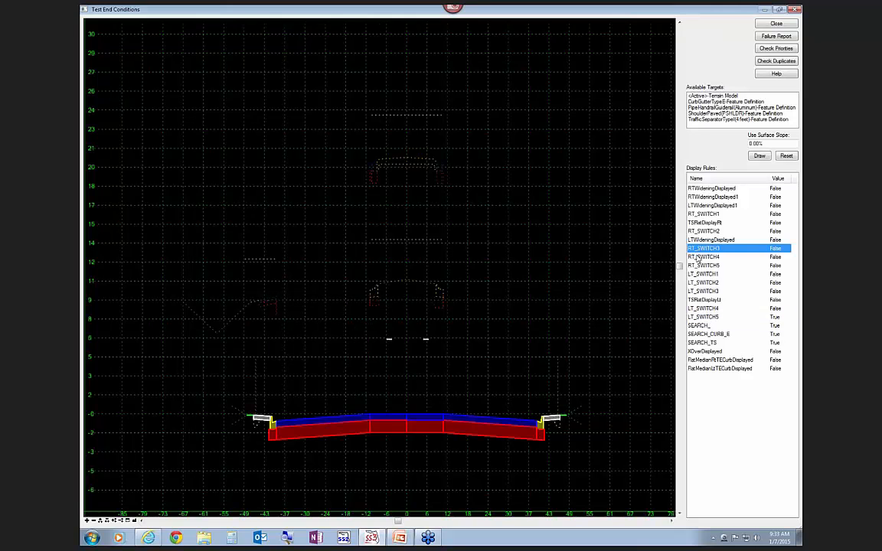
pyautogui.click(699, 265)
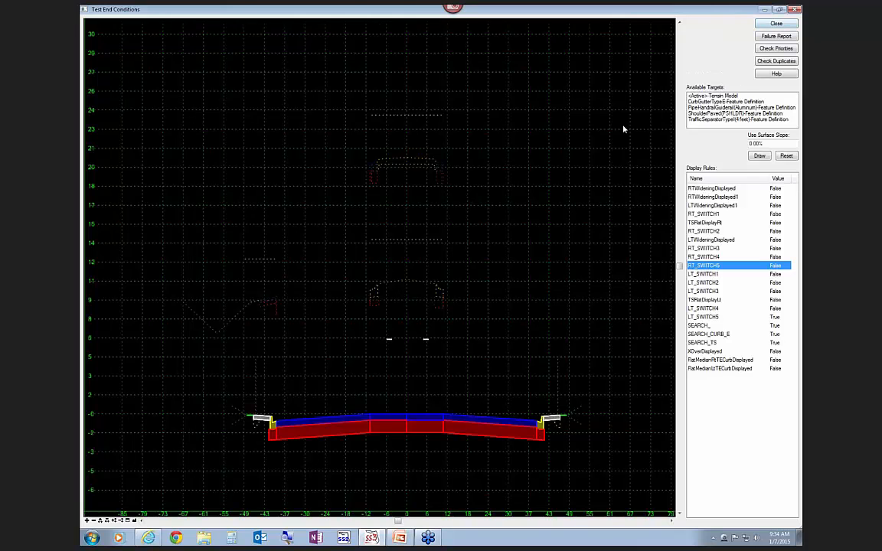
pyautogui.click(776, 24)
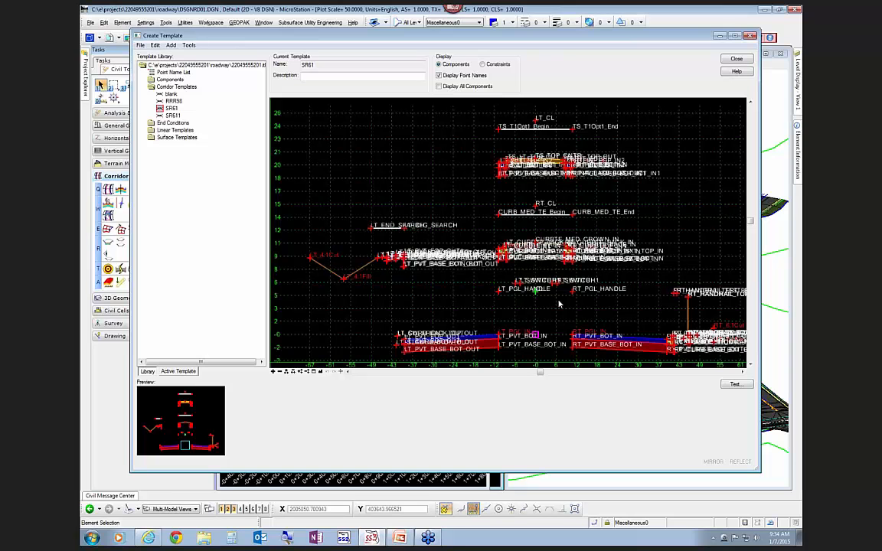
# Hide the point names in the SR61 template, examine its switch components and close the template editor
pyautogui.click(440, 75)
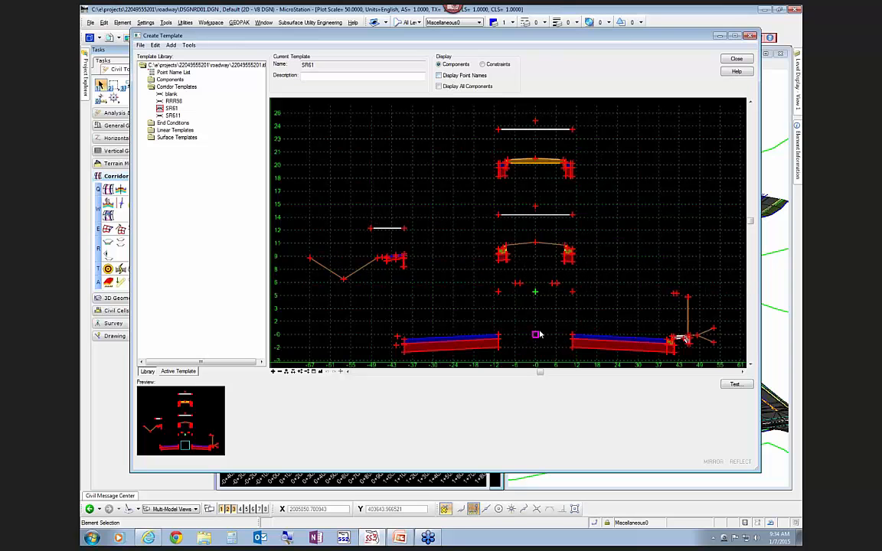
pyautogui.scroll(3, 537, 334)
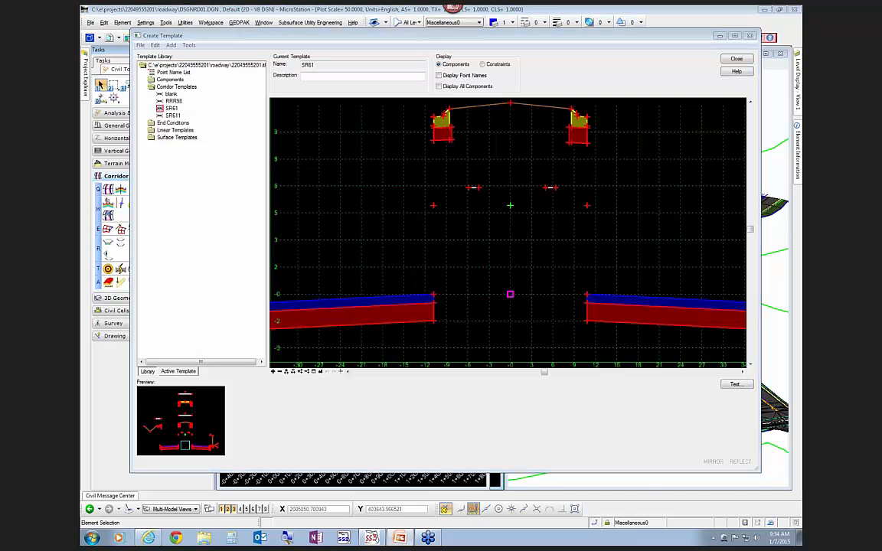
pyautogui.click(399, 537)
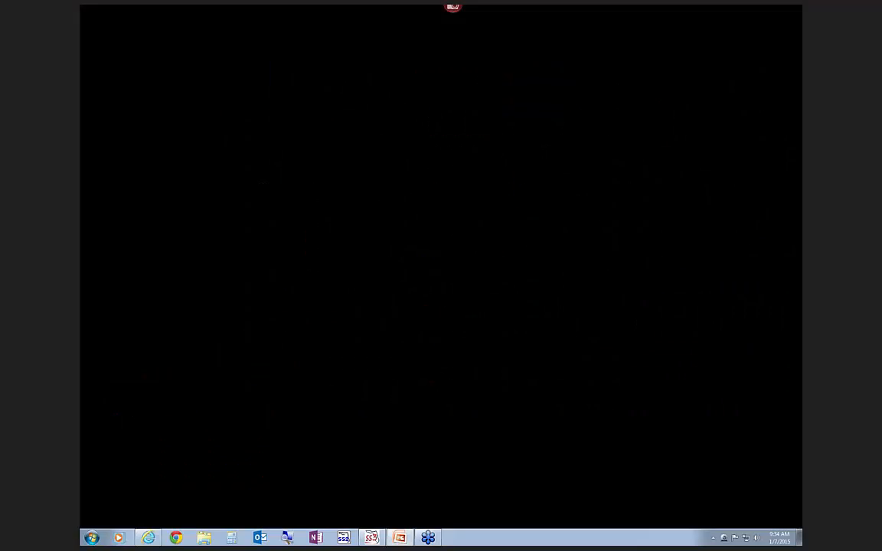
pyautogui.click(574, 335)
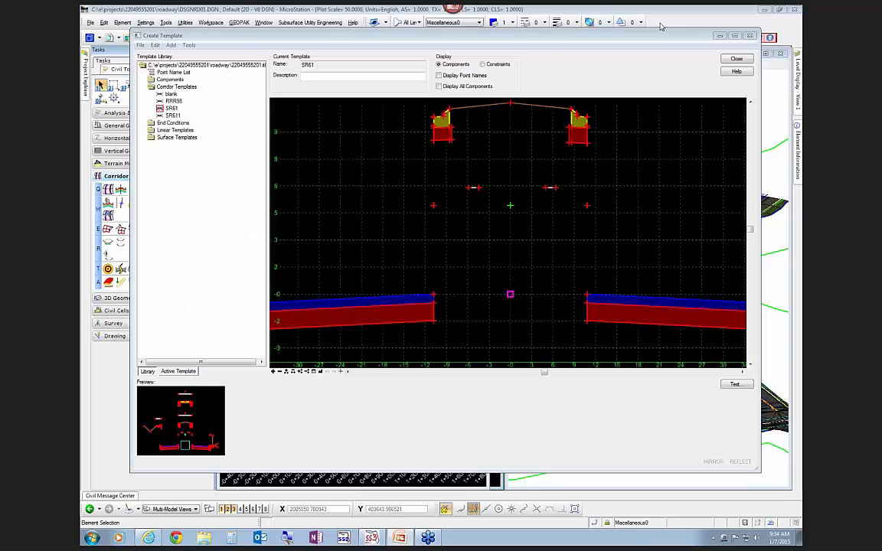
pyautogui.click(736, 60)
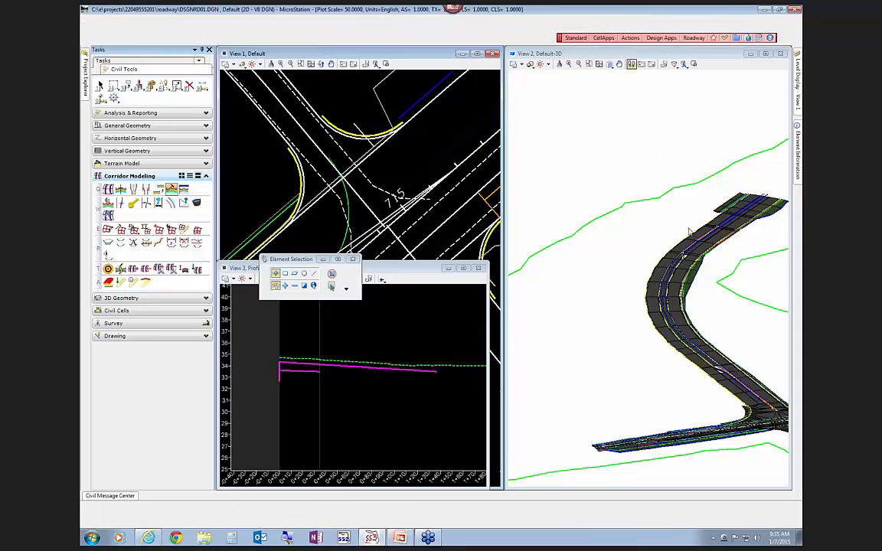
# Examine the median end near station 714 in the plan and 3D views, and close the View 3 profile window
pyautogui.scroll(-1, 704, 234)
pyautogui.scroll(2, 711, 233)
pyautogui.scroll(3, 645, 257)
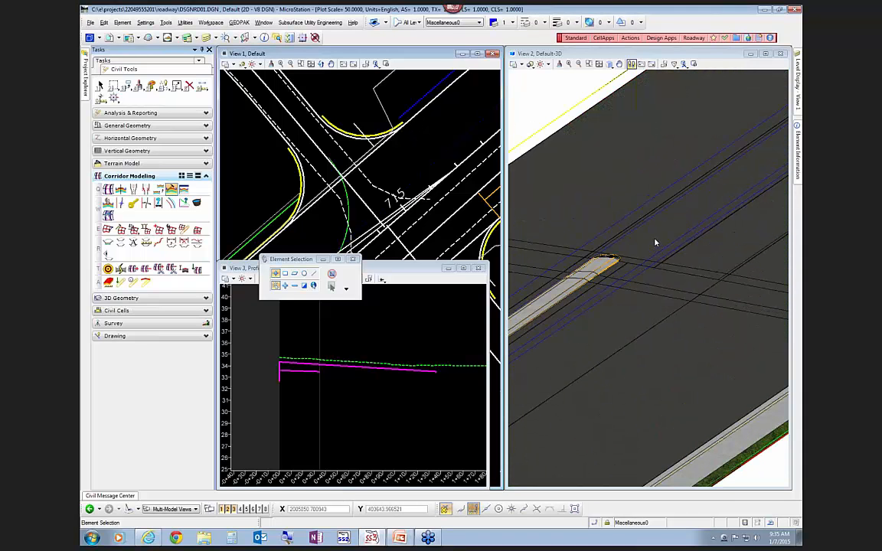
pyautogui.scroll(2, 604, 266)
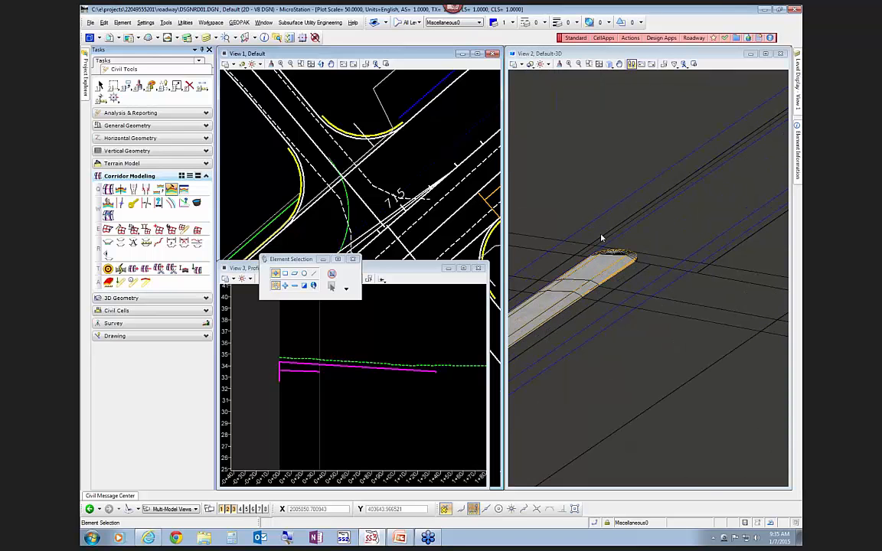
pyautogui.scroll(-2, 628, 245)
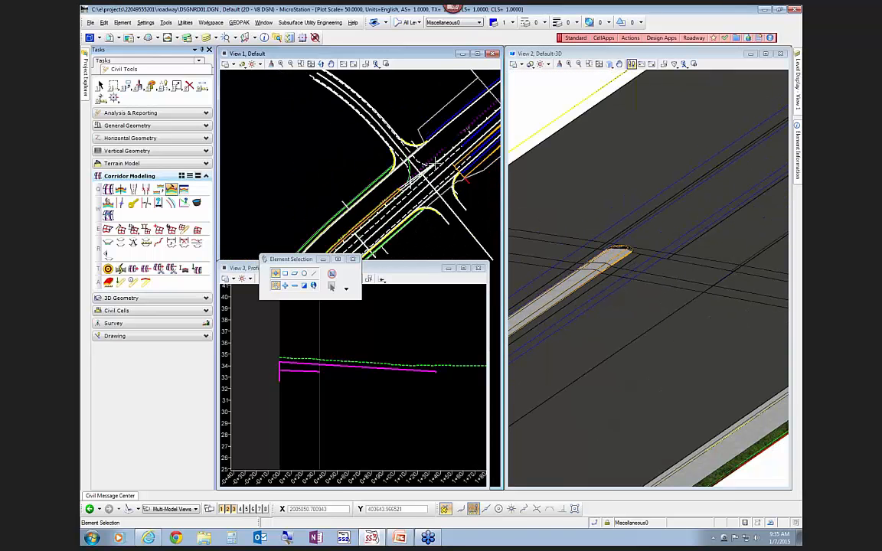
pyautogui.scroll(4, 404, 213)
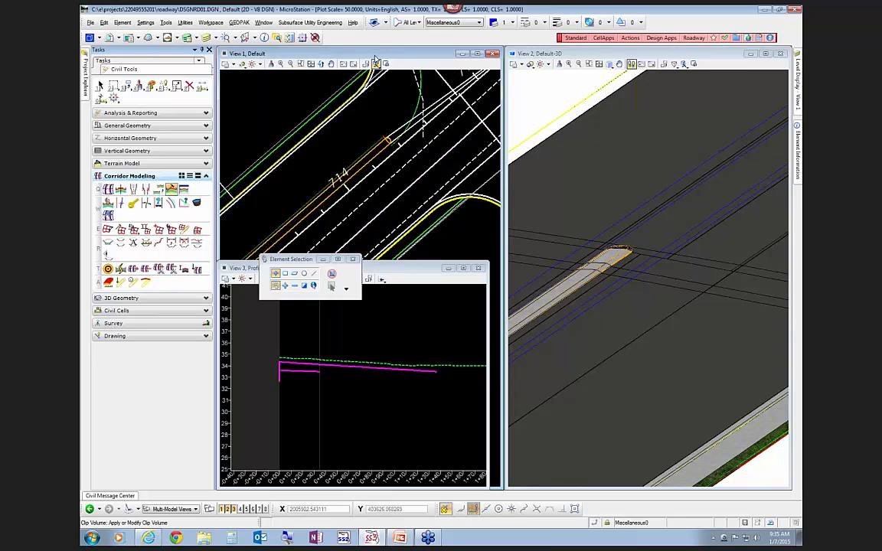
pyautogui.click(478, 269)
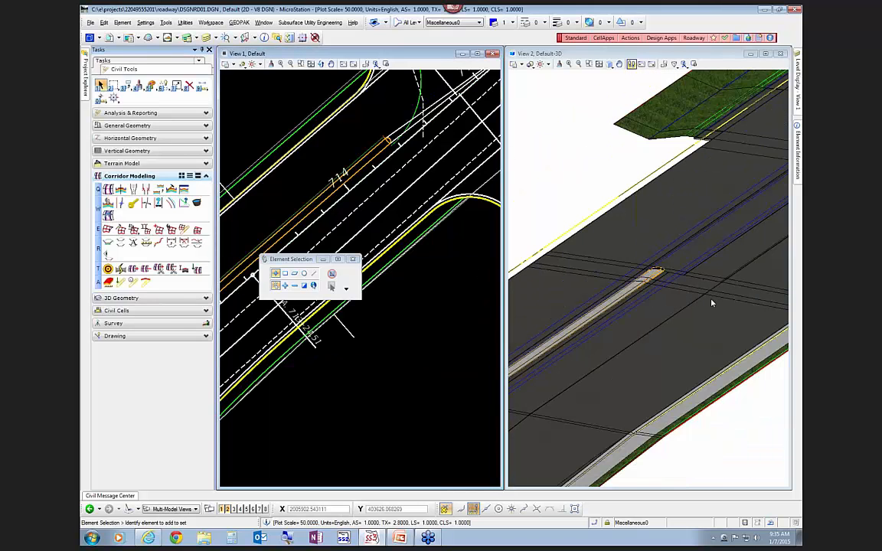
pyautogui.click(679, 348)
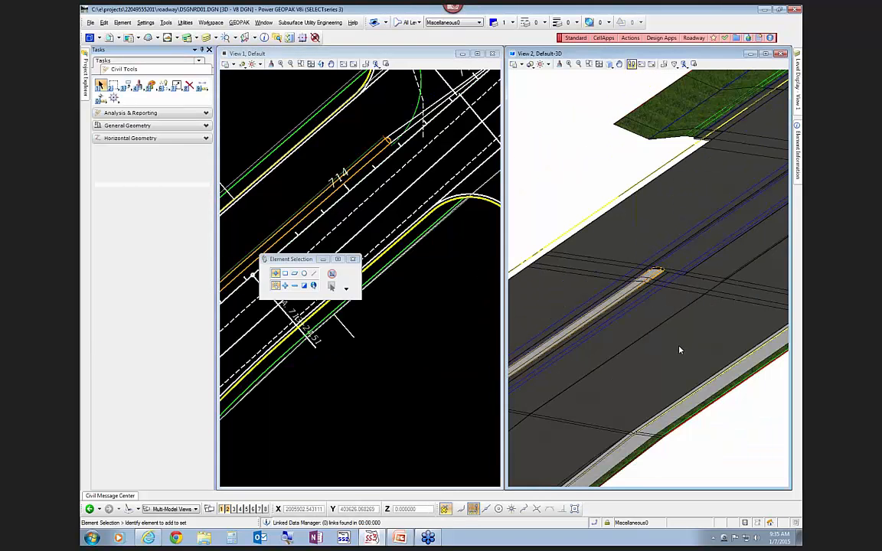
pyautogui.moveTo(679, 350)
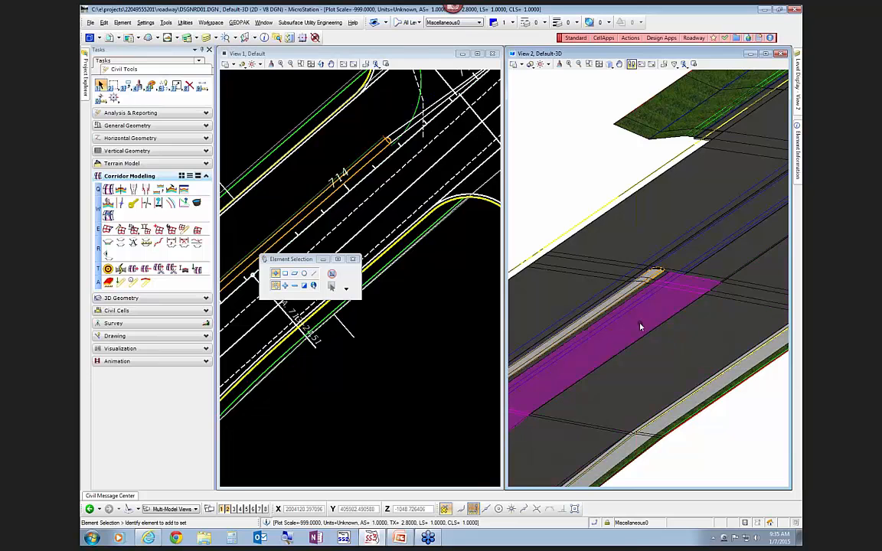
# Examine the traffic separator and the right widening pavement beside it, up to the median gap, in the 3D view
pyautogui.moveTo(640, 326)
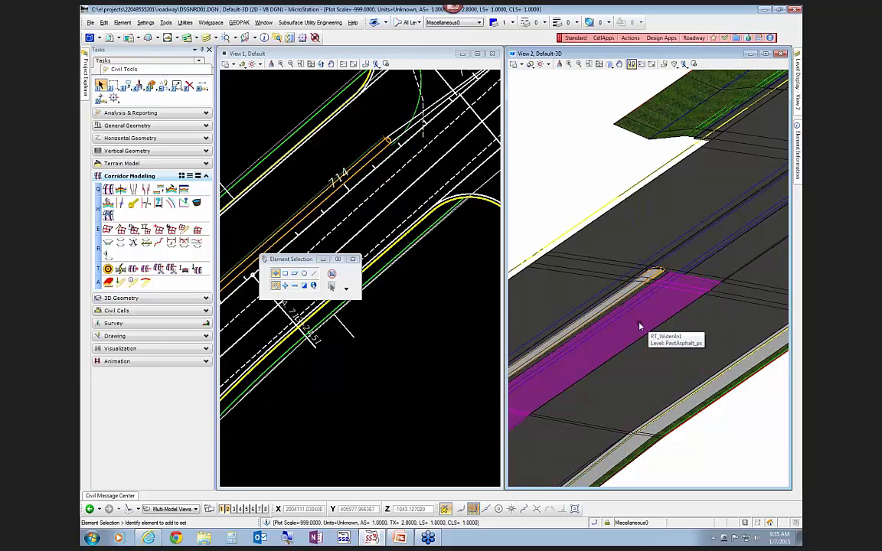
pyautogui.scroll(3, 620, 309)
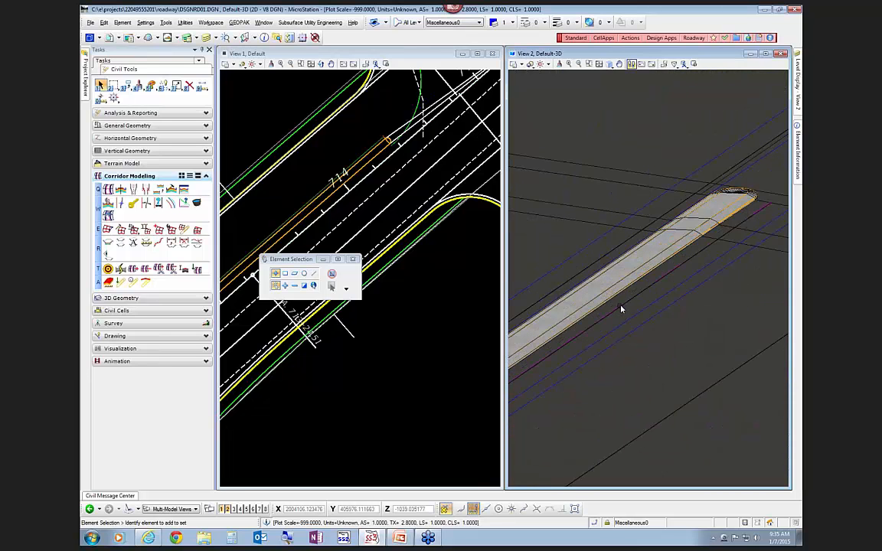
pyautogui.moveTo(620, 306)
pyautogui.scroll(1, 619, 306)
pyautogui.scroll(-4, 665, 245)
pyautogui.scroll(4, 561, 413)
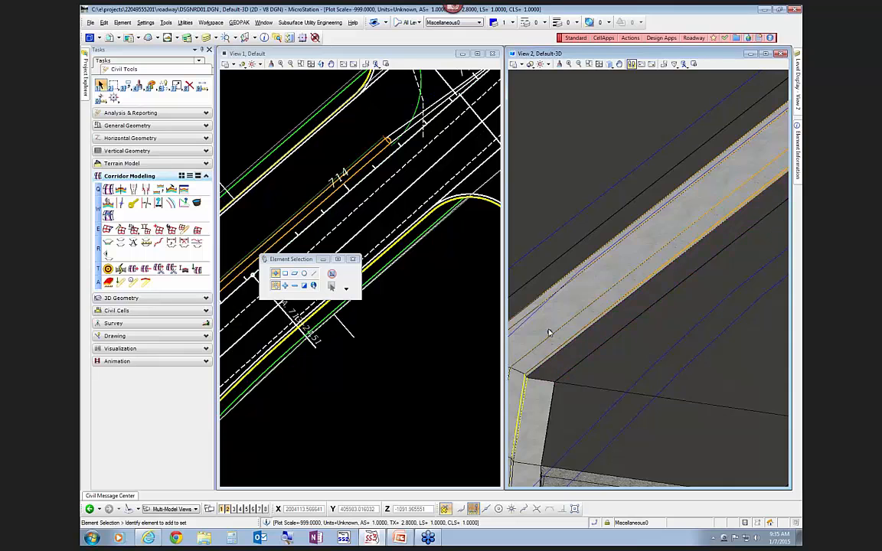
pyautogui.scroll(-3, 643, 363)
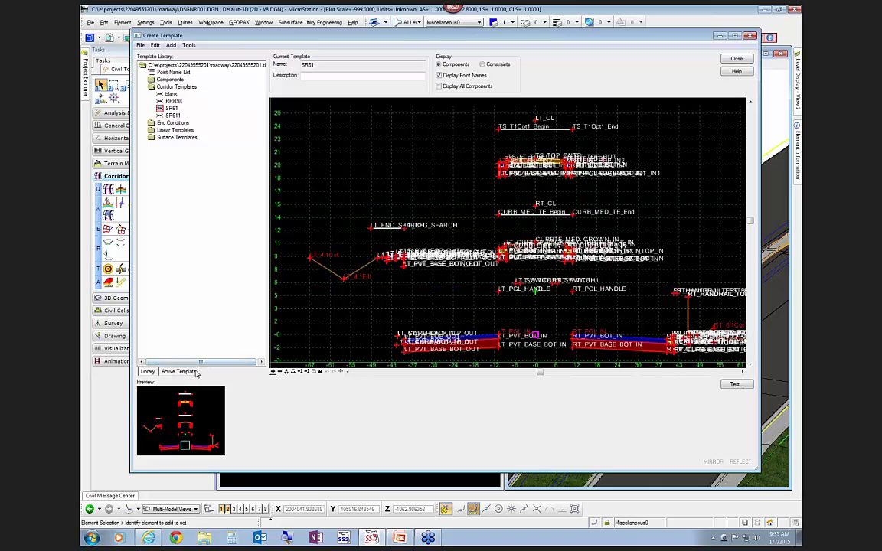
# List the SR61 active template's contents, hide the point names and examine the pavement, median curb and traffic separator components
pyautogui.click(194, 372)
pyautogui.click(451, 75)
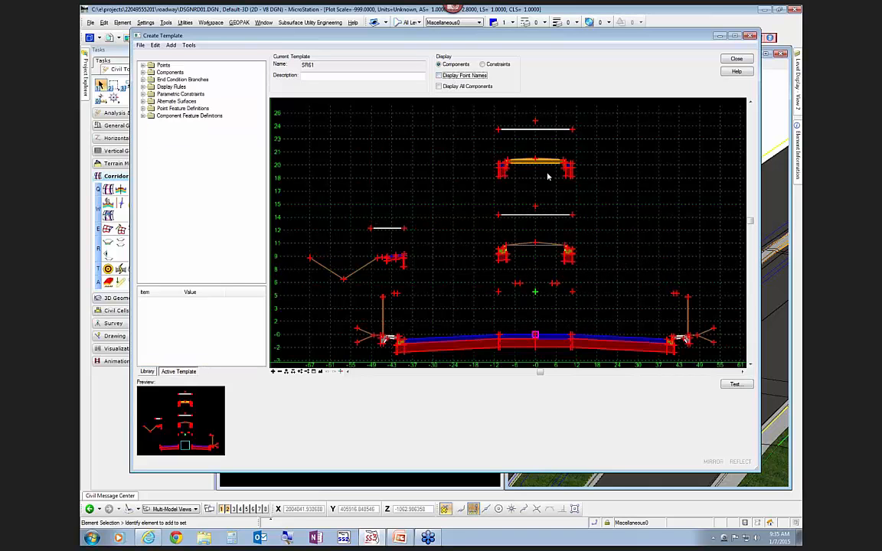
pyautogui.scroll(-2, 555, 252)
pyautogui.scroll(1, 581, 284)
pyautogui.scroll(1, 660, 314)
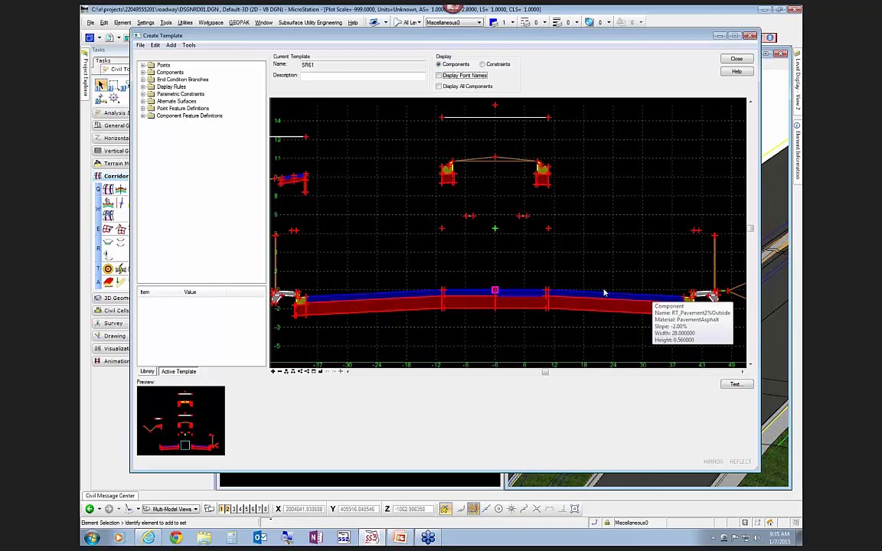
pyautogui.scroll(-1, 626, 299)
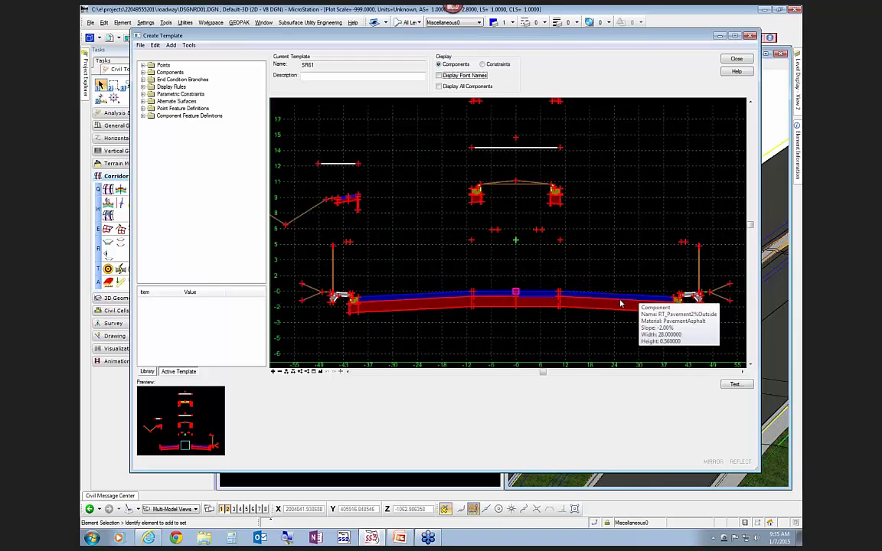
pyautogui.scroll(-1, 604, 260)
pyautogui.scroll(5, 579, 143)
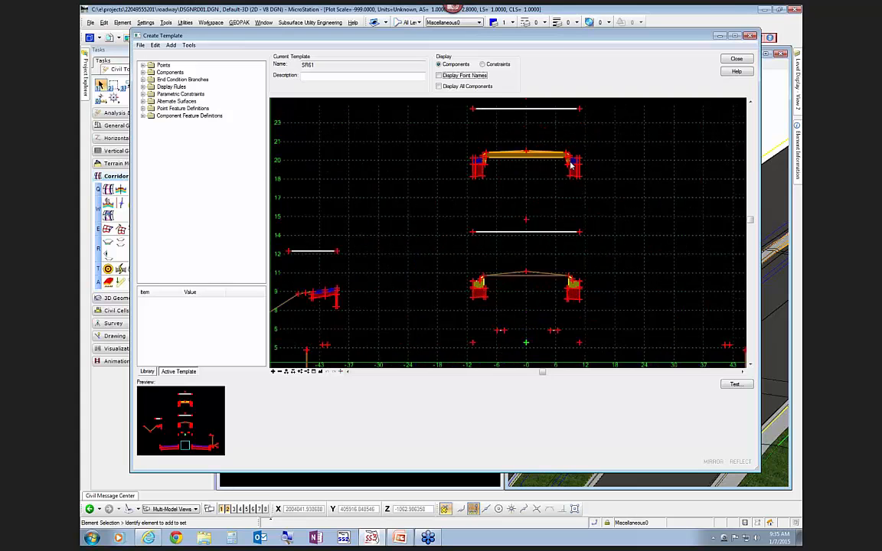
# Test the horizontal point control of RT_PVT_EOP_IN2 in the pavement beside the traffic separator
pyautogui.moveTo(594, 158)
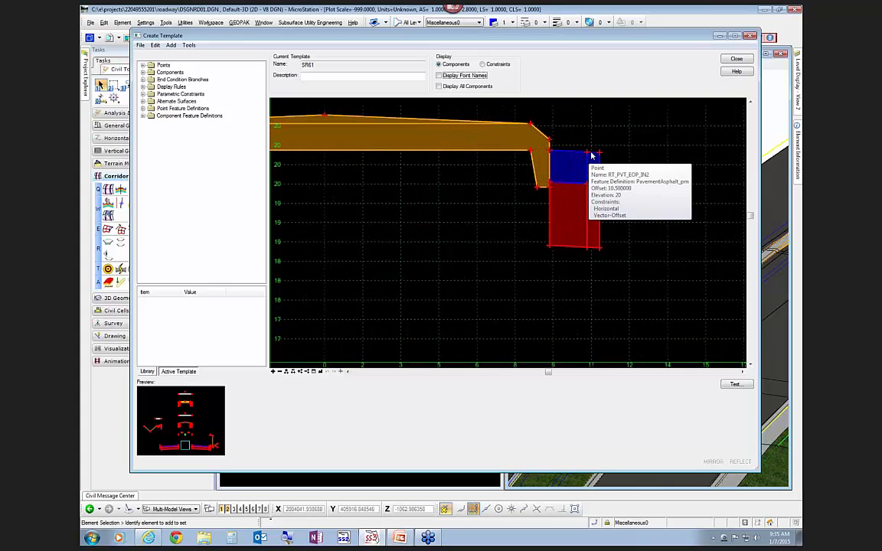
pyautogui.rightClick(588, 156)
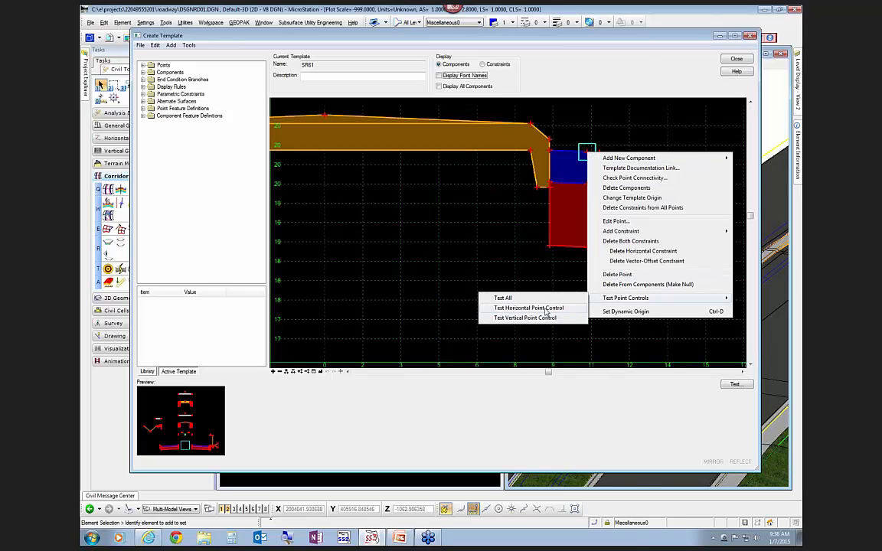
pyautogui.click(545, 309)
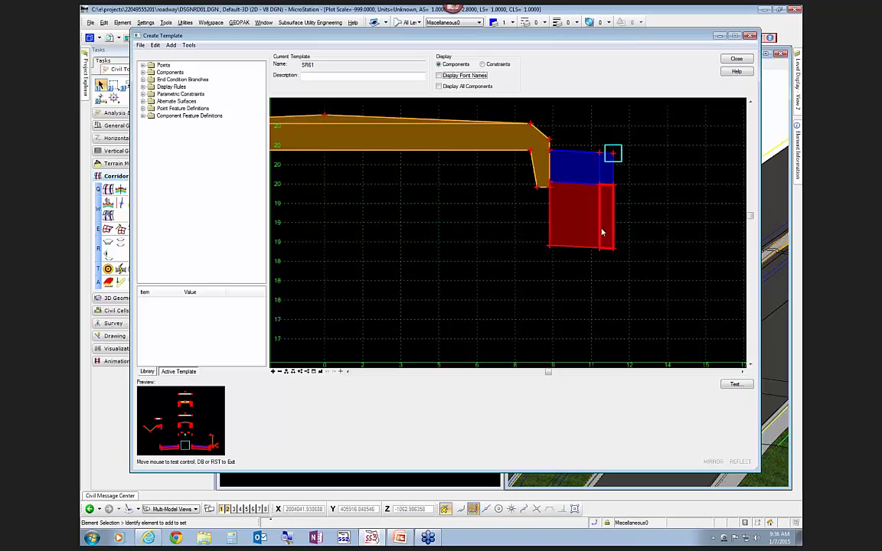
pyautogui.click(603, 231)
# Test the horizontal point control of TS_RT_TP at the traffic separator's right edge
pyautogui.rightClick(549, 150)
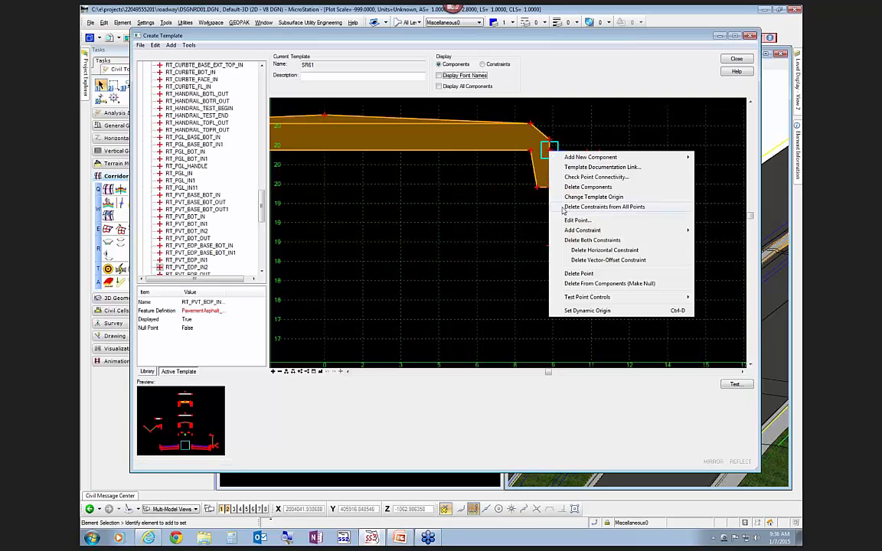
pyautogui.moveTo(587, 300)
pyautogui.click(712, 307)
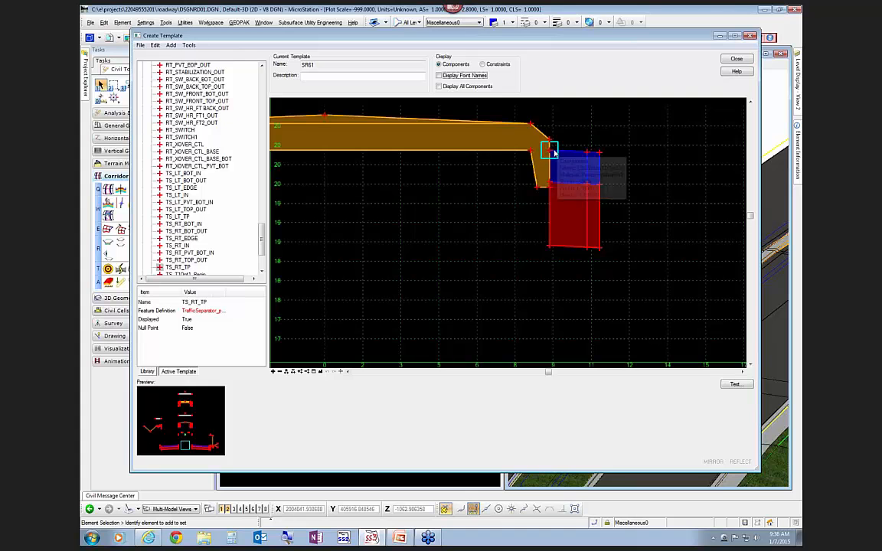
# Examine the right curb of the curbed median section below the traffic separator and close the template editor
pyautogui.scroll(-3, 561, 139)
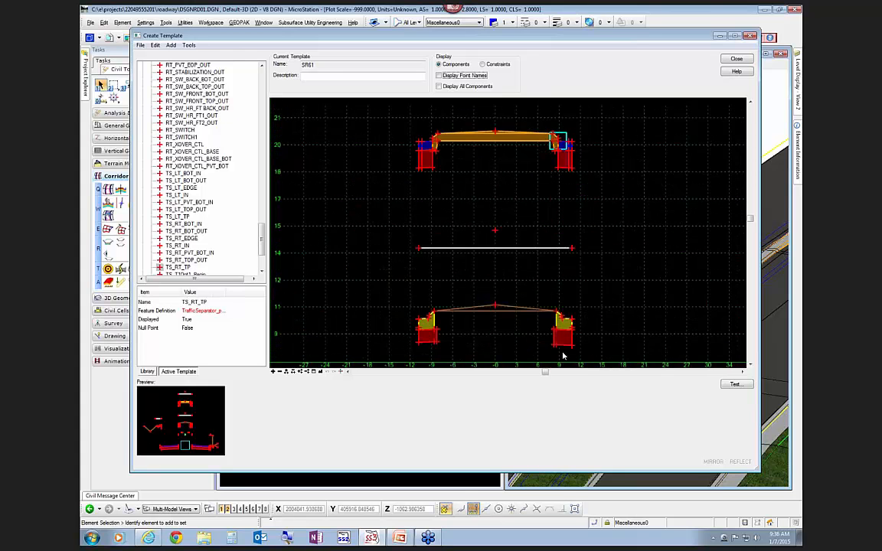
pyautogui.scroll(3, 576, 312)
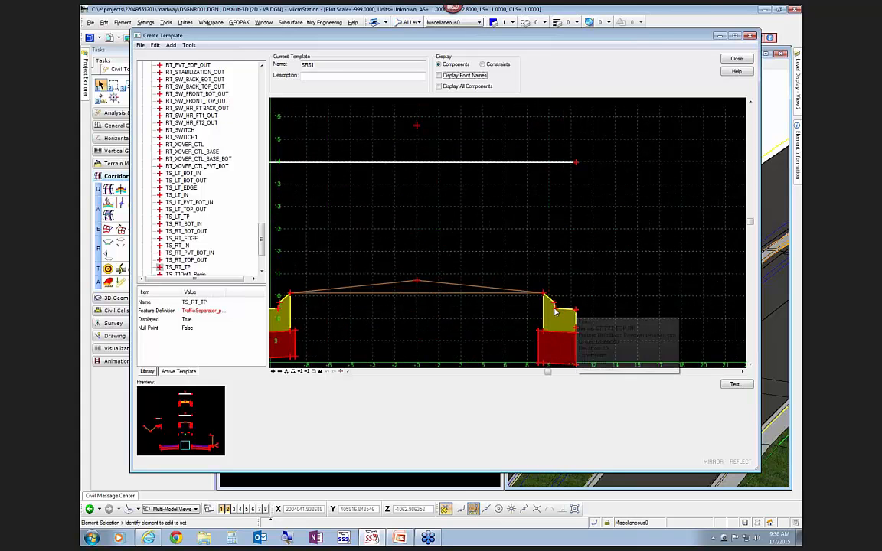
pyautogui.moveTo(556, 310)
pyautogui.scroll(-3, 560, 314)
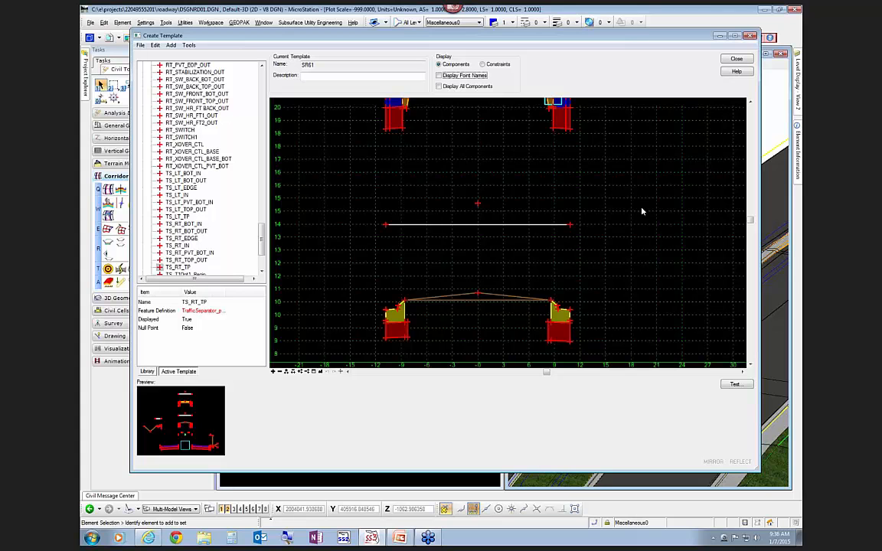
pyautogui.click(736, 59)
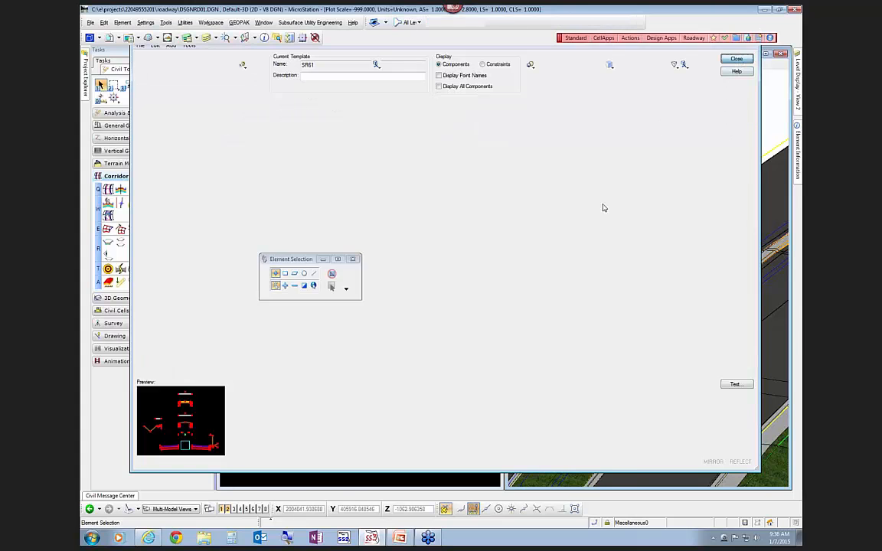
# Examine the traffic separator in the 3D view, from the median gap to its end and the pavement beyond
pyautogui.scroll(5, 638, 361)
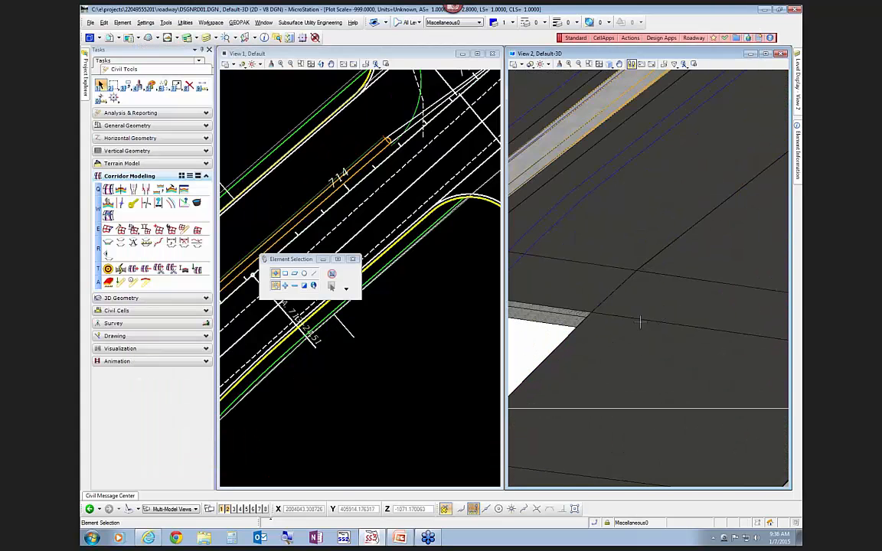
pyautogui.scroll(-5, 559, 243)
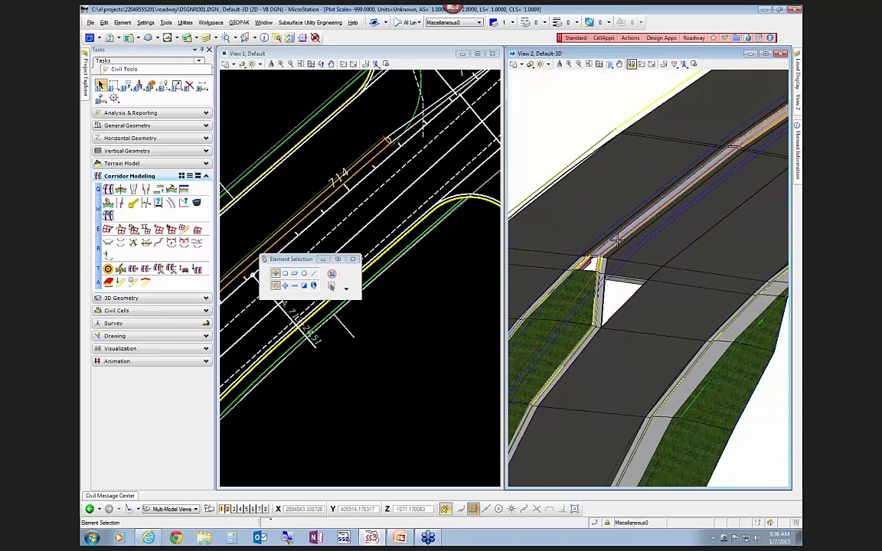
pyautogui.scroll(-3, 687, 166)
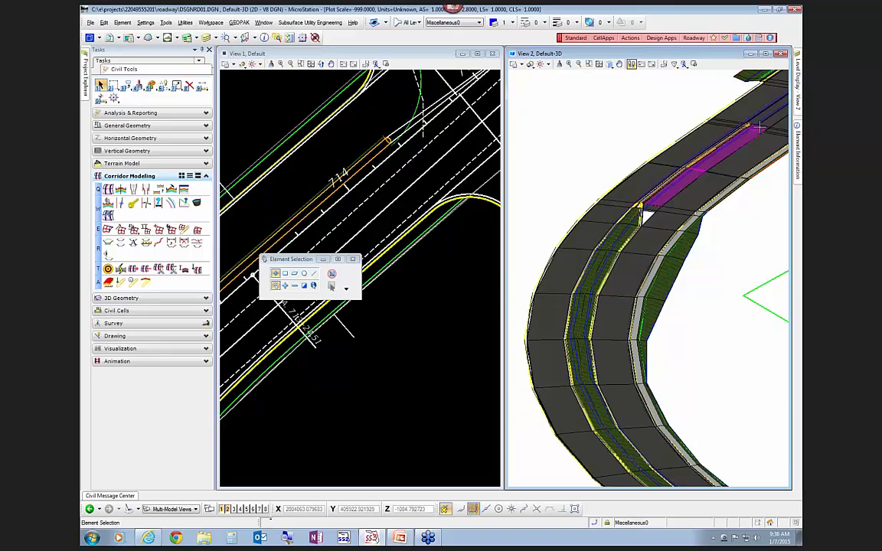
pyautogui.scroll(3, 759, 133)
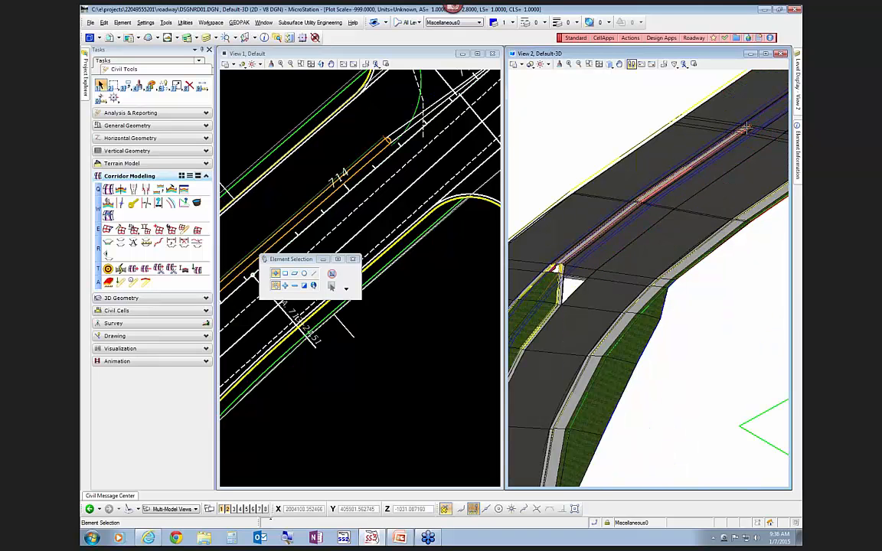
pyautogui.scroll(4, 741, 128)
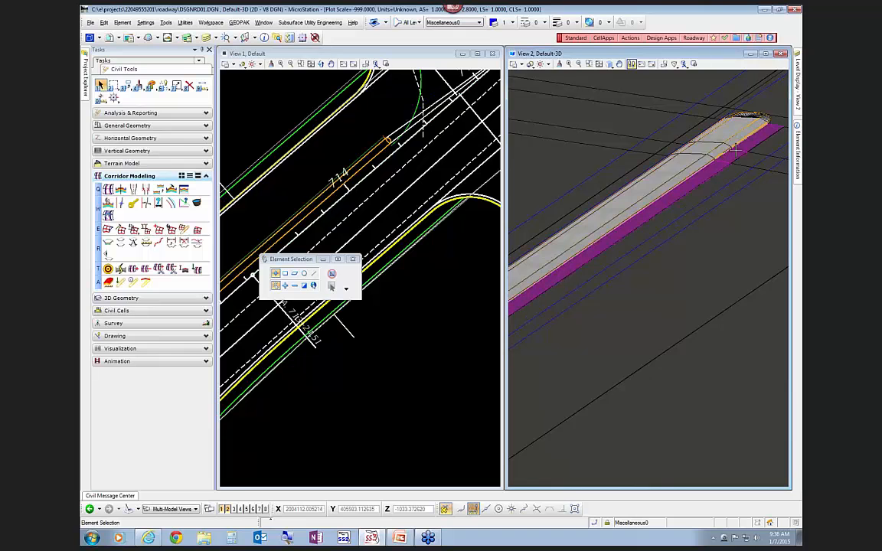
pyautogui.scroll(-2, 734, 147)
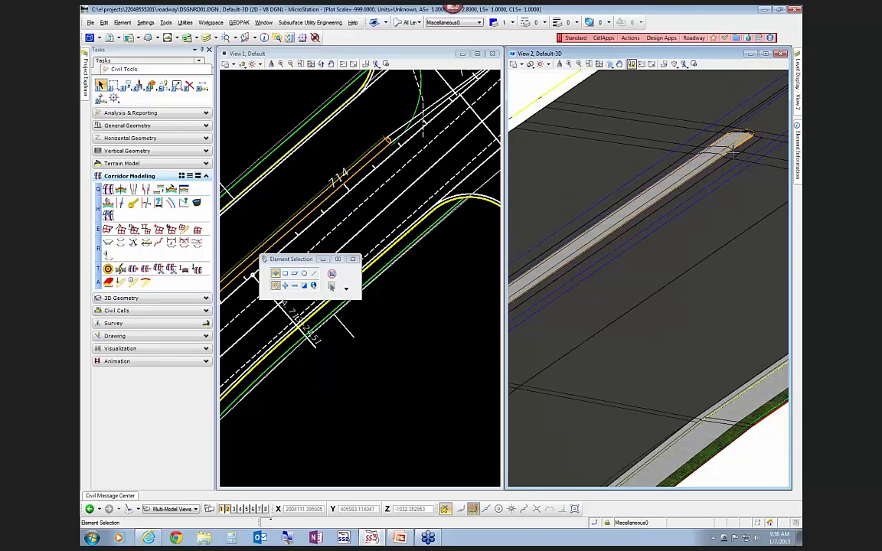
pyautogui.scroll(-2, 734, 135)
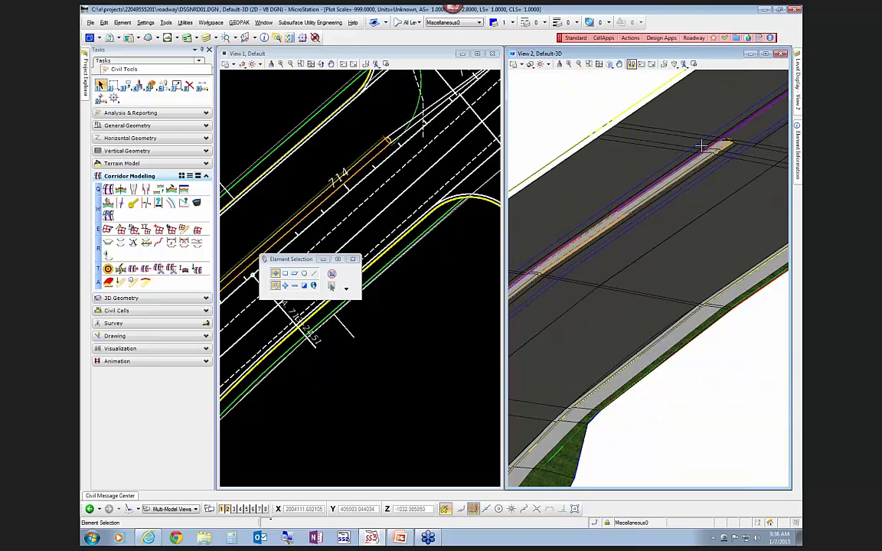
pyautogui.scroll(4, 657, 234)
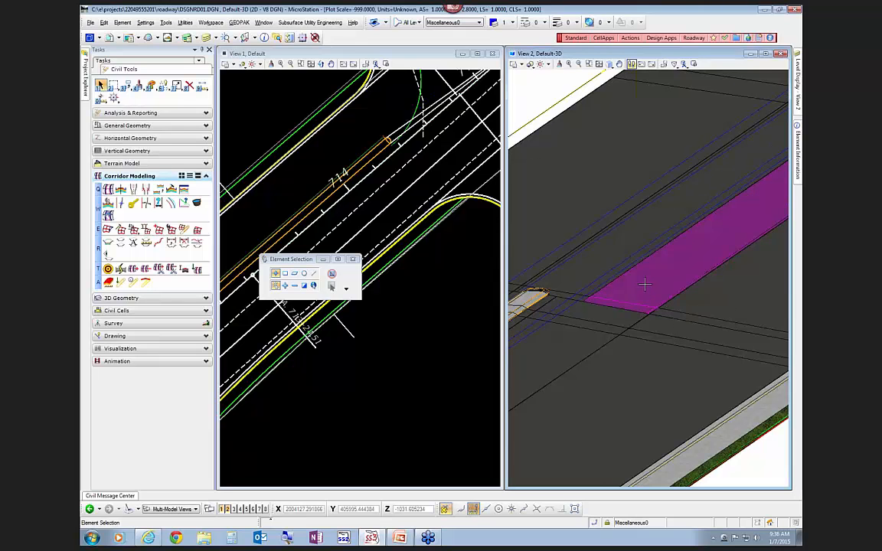
pyautogui.scroll(-2, 628, 264)
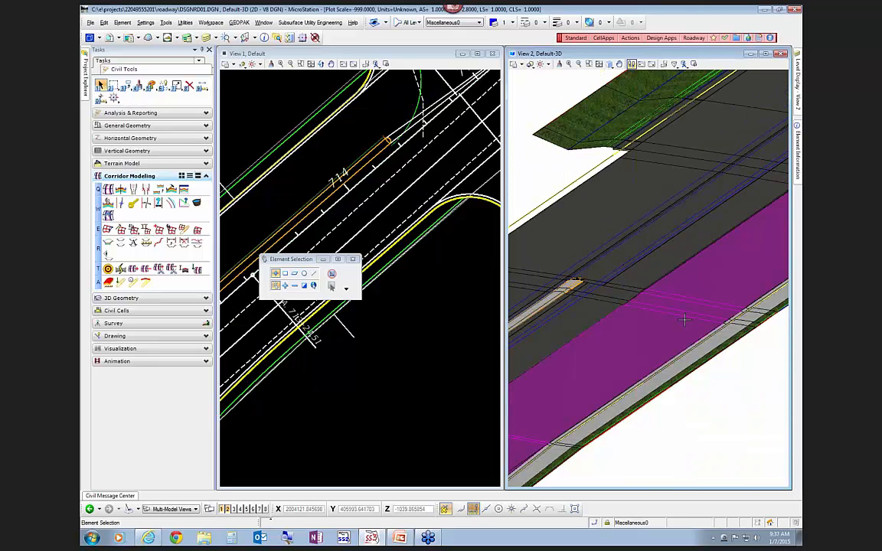
pyautogui.scroll(-2, 684, 319)
# Rotate the 3D model to the opposite side and examine the traffic separator's rounded nose and adjoining pavement
pyautogui.keyDown('shift'); pyautogui.moveTo(748, 363); pyautogui.dragTo(602, 309, button='middle'); pyautogui.keyUp('shift')
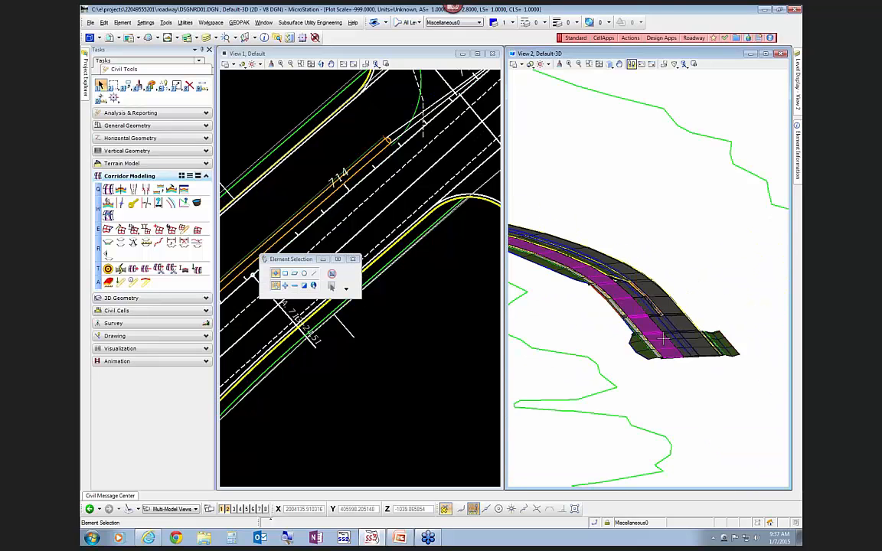
pyautogui.scroll(5, 656, 186)
pyautogui.scroll(2, 656, 186)
pyautogui.scroll(-1, 655, 199)
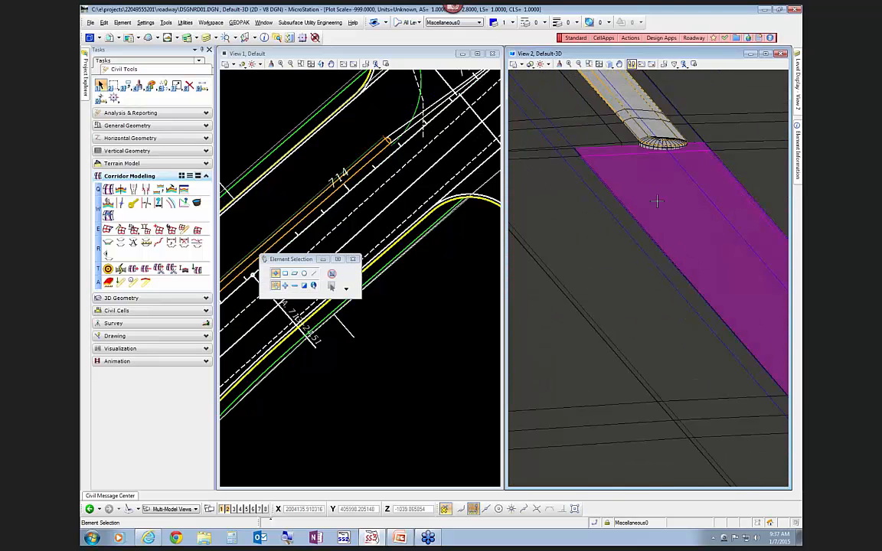
pyautogui.scroll(1, 622, 122)
pyautogui.scroll(-1, 675, 206)
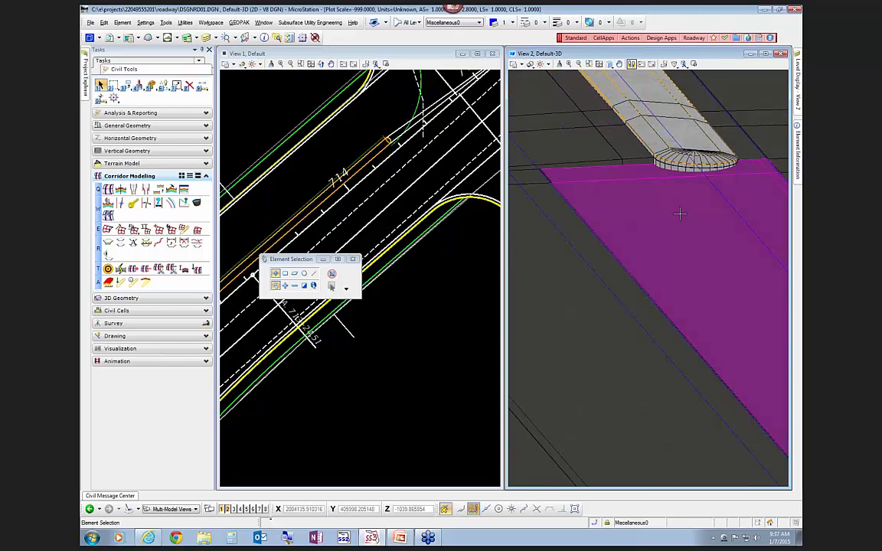
pyautogui.scroll(1, 598, 145)
pyautogui.scroll(-4, 662, 260)
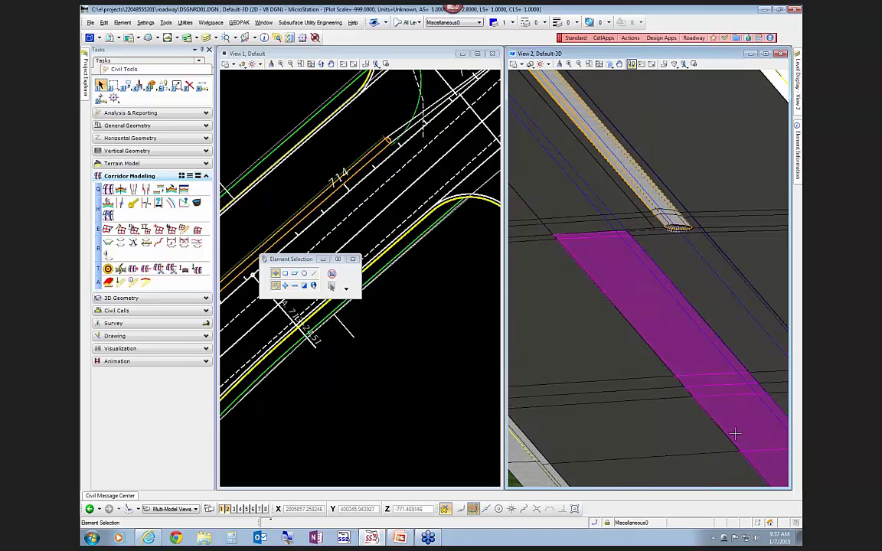
# Move the Element Selection settings clear of the median nose and examine the SR61 centerline between stations 714 and 716 in plan
pyautogui.moveTo(772, 403)
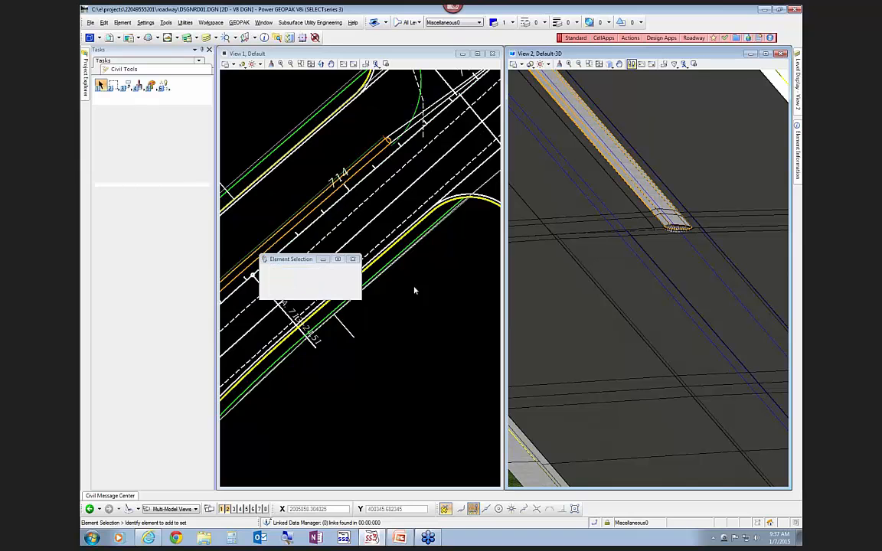
pyautogui.scroll(2, 414, 177)
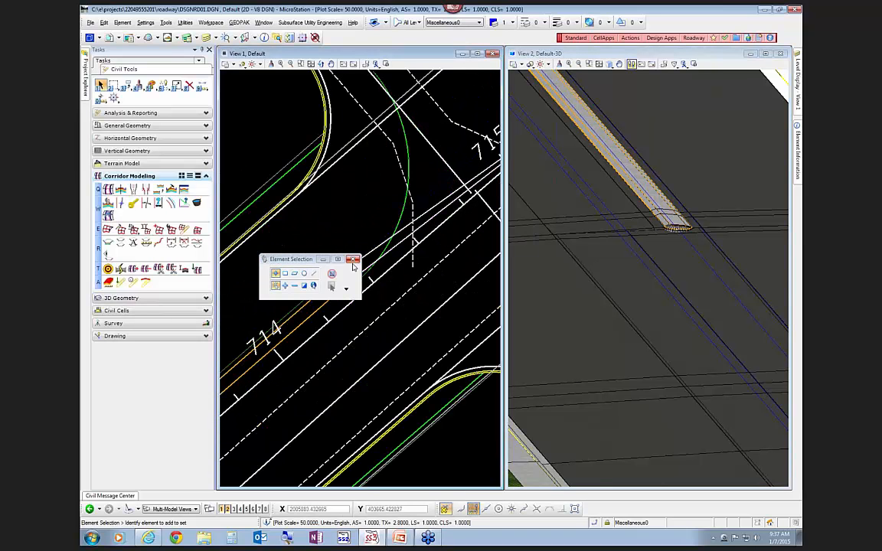
pyautogui.moveTo(310, 161); pyautogui.dragTo(306, 123)
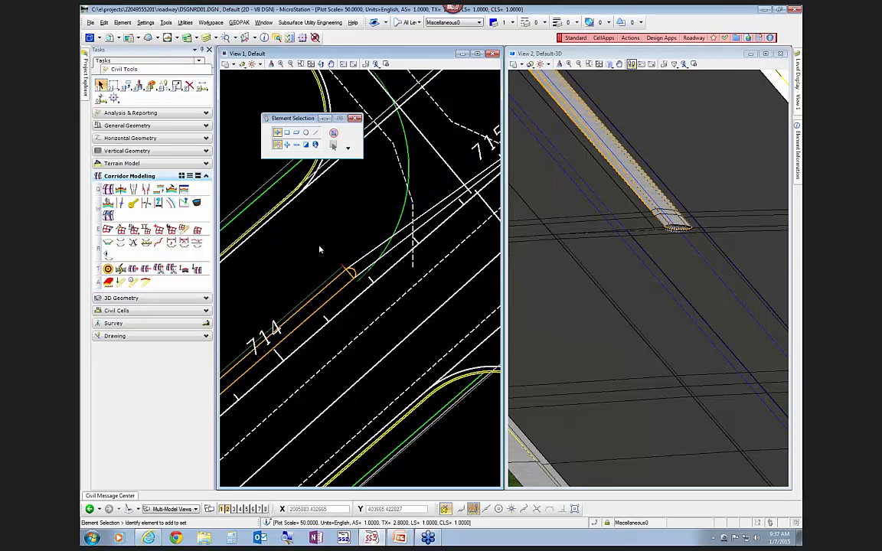
pyautogui.scroll(-2, 321, 250)
pyautogui.moveTo(321, 232); pyautogui.dragTo(269, 287, button='middle')
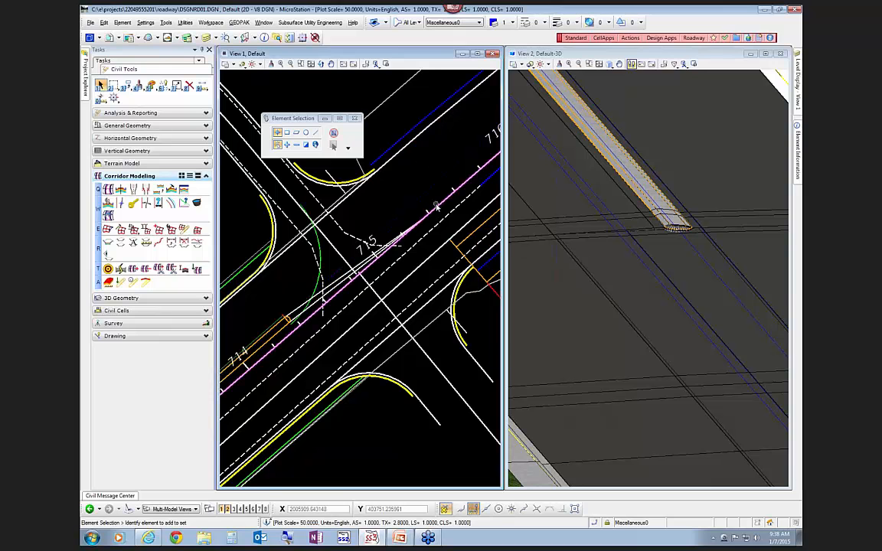
pyautogui.moveTo(439, 207)
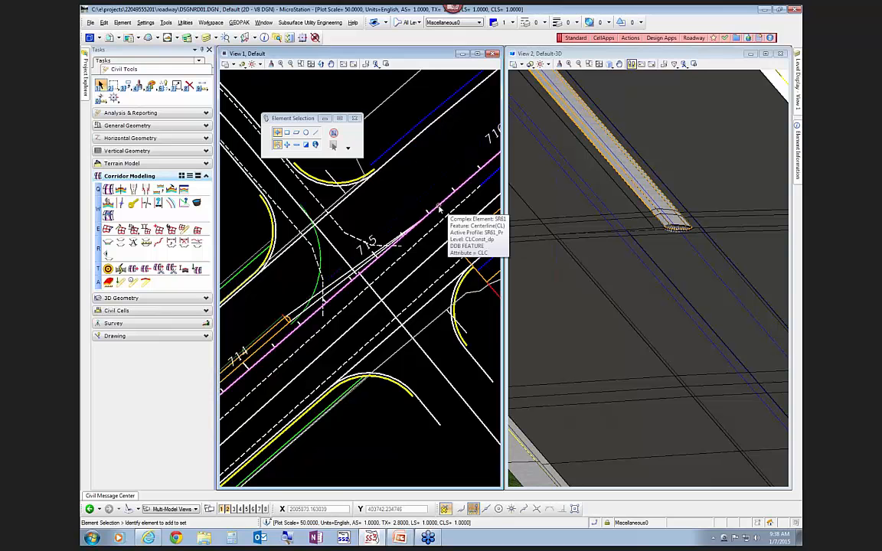
# Open the template editor, hide the SR61 template's point names and examine the pavement across its median opening
pyautogui.moveTo(294, 311)
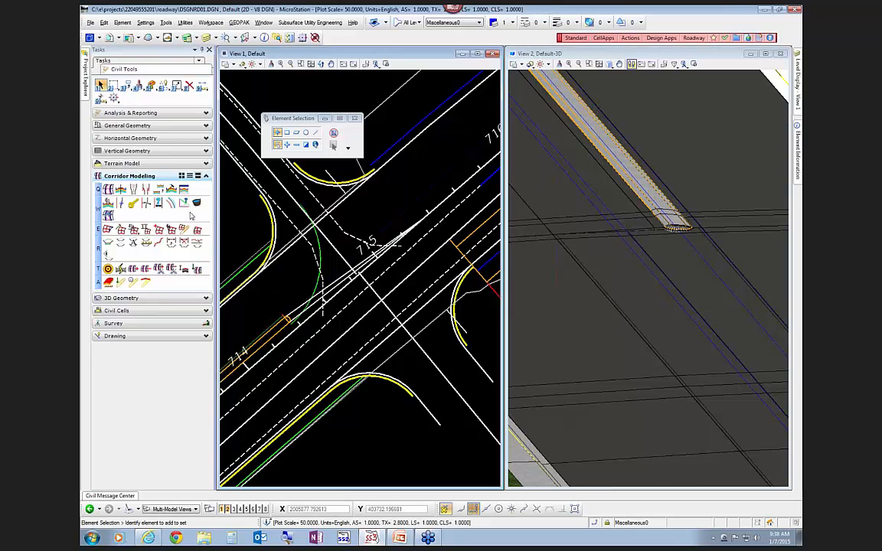
pyautogui.click(171, 189)
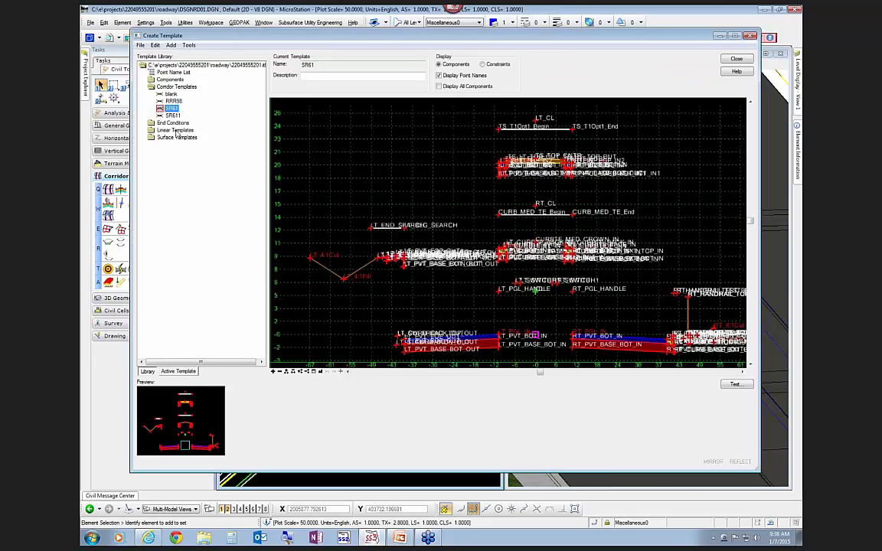
pyautogui.doubleClick(152, 80)
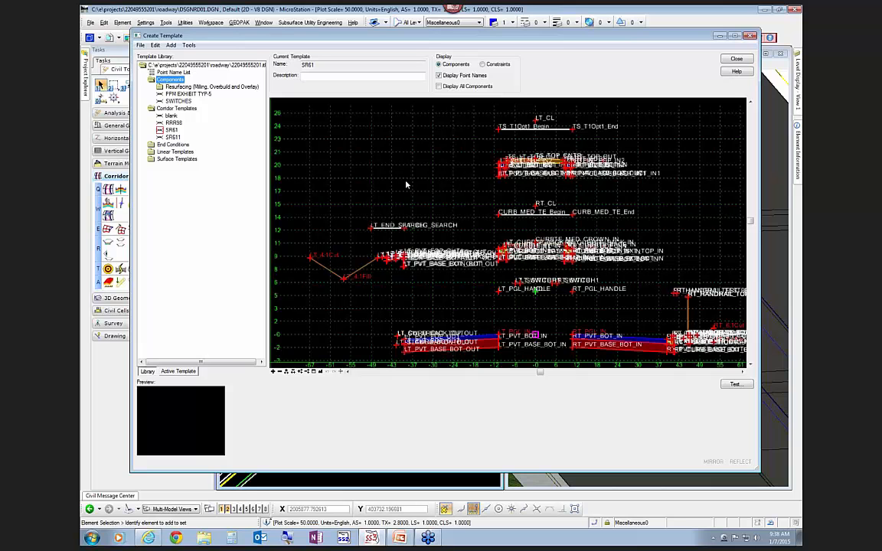
pyautogui.scroll(-2, 414, 160)
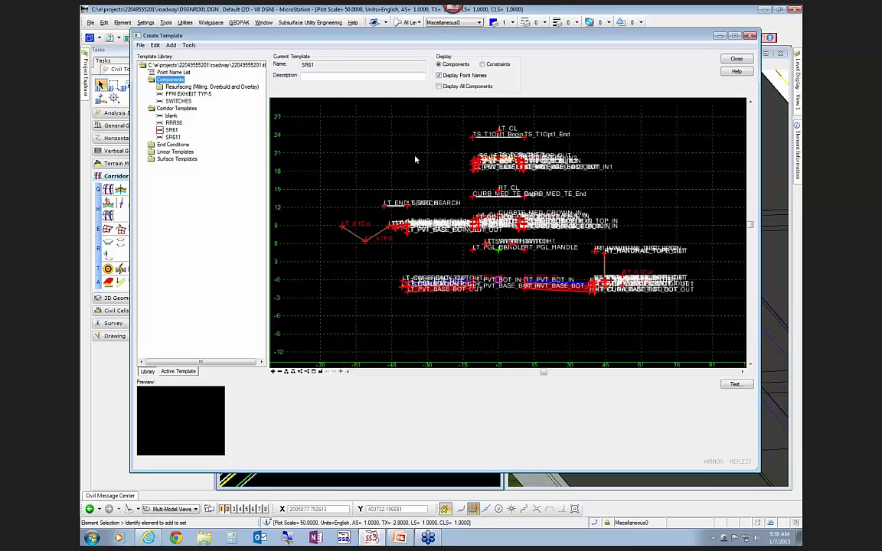
pyautogui.click(181, 372)
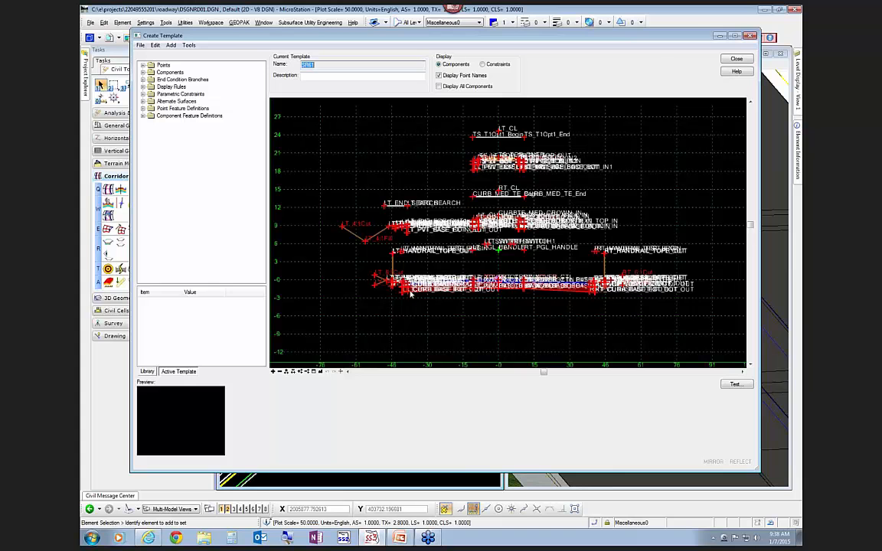
pyautogui.click(447, 76)
pyautogui.scroll(3, 498, 301)
pyautogui.scroll(2, 497, 301)
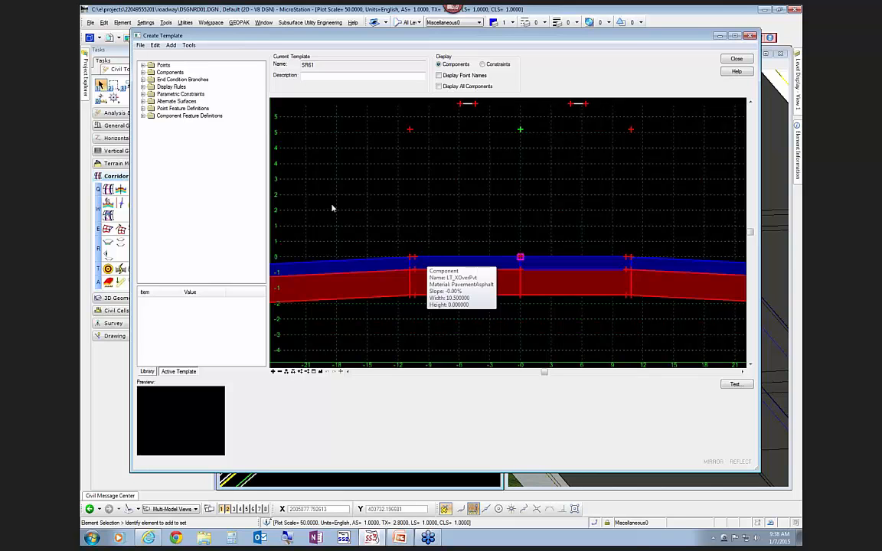
# Open the SR611 corridor template from the library and display the crossover pavement components between its median edges
pyautogui.click(147, 371)
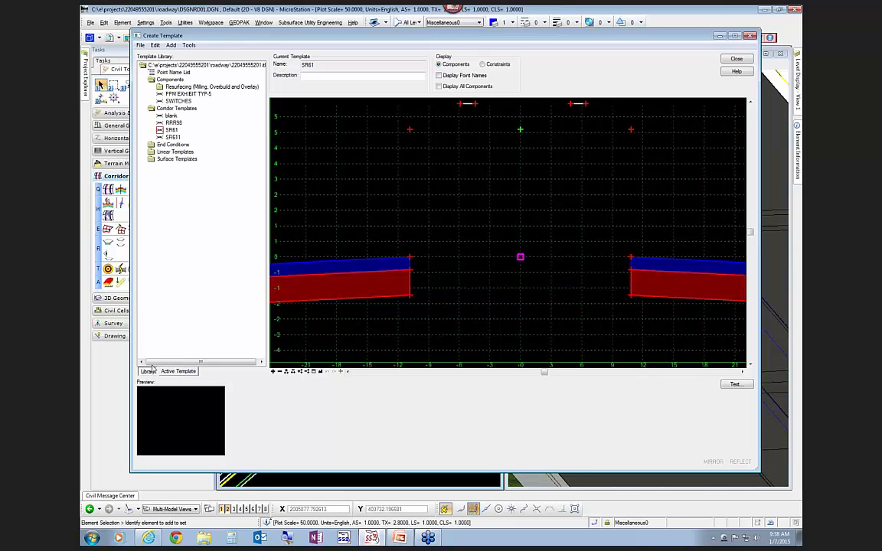
pyautogui.doubleClick(172, 137)
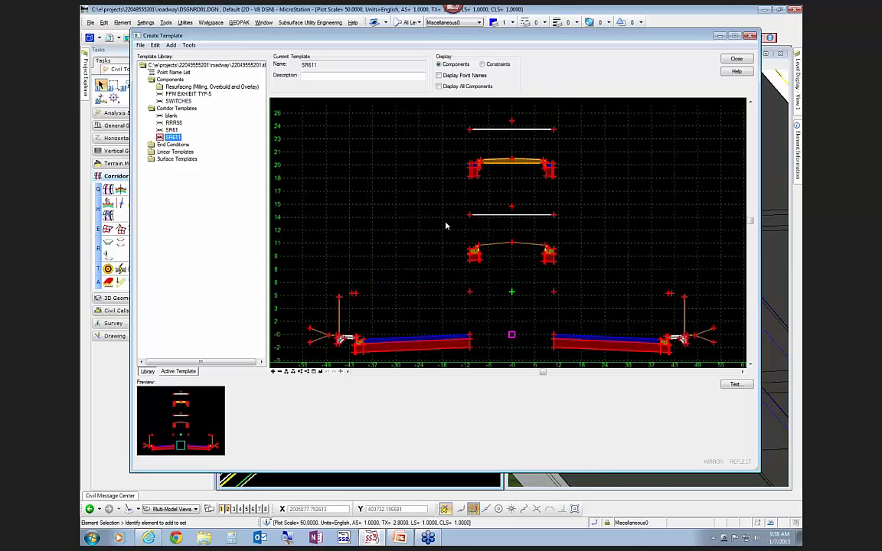
pyautogui.scroll(-2, 446, 226)
pyautogui.click(176, 372)
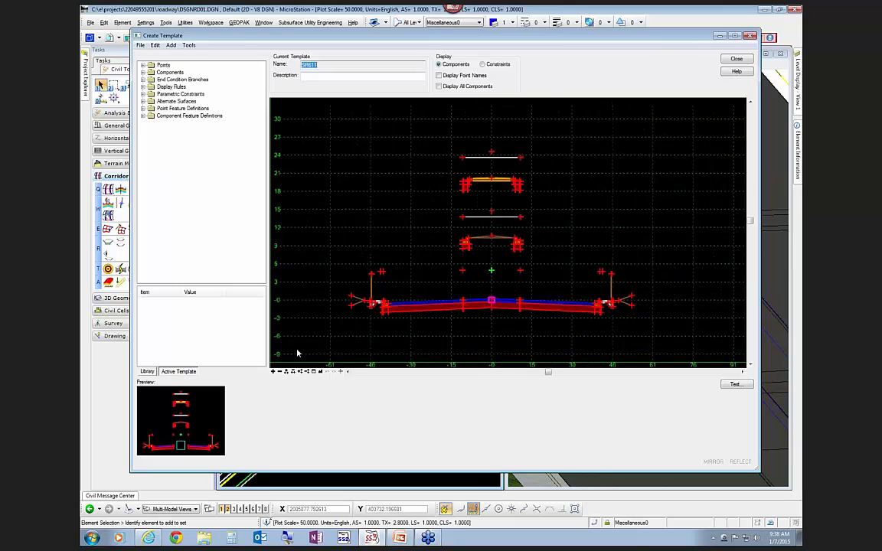
pyautogui.scroll(3, 481, 308)
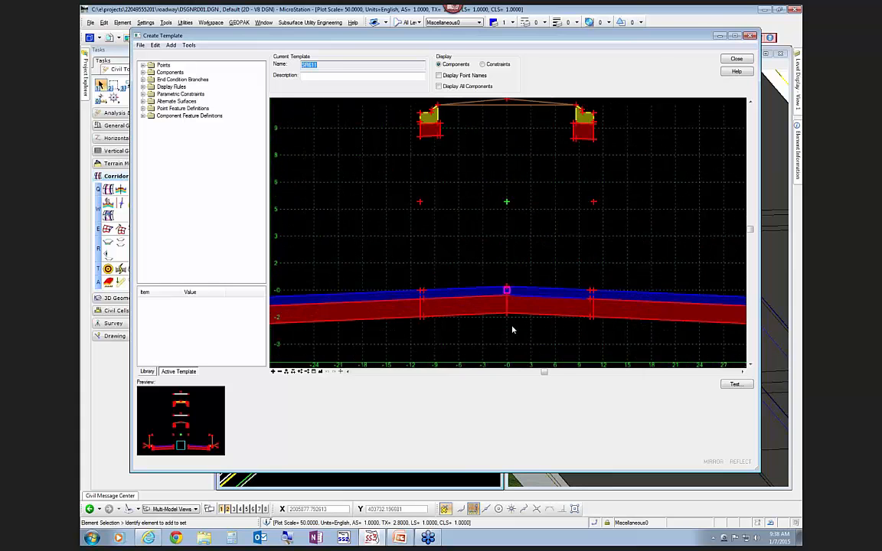
pyautogui.scroll(1, 513, 329)
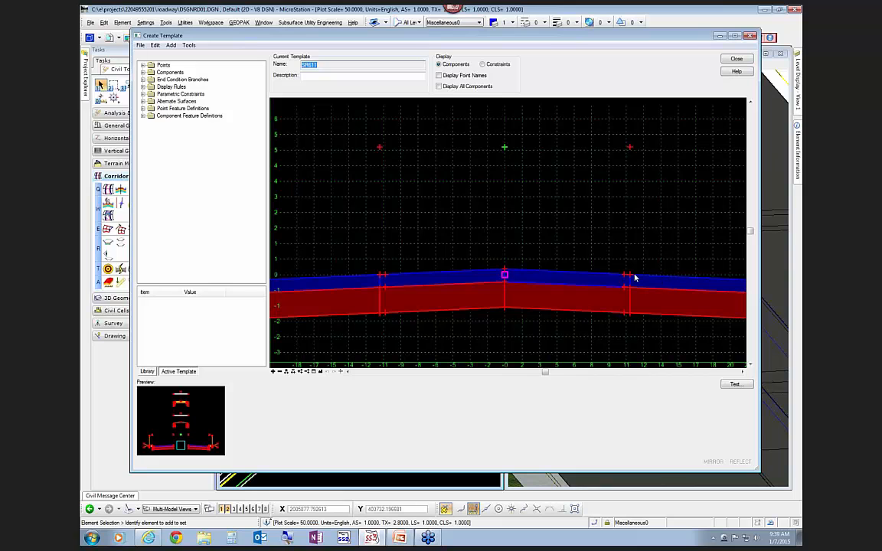
# Examine SR611's left and right crossover control points and the slope constraints of the PVT_CROWN point
pyautogui.moveTo(385, 277)
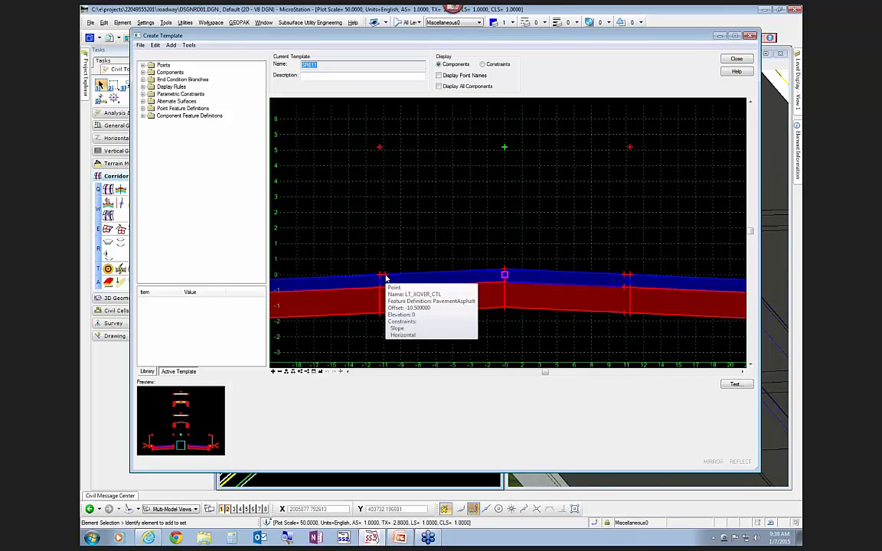
pyautogui.moveTo(626, 278)
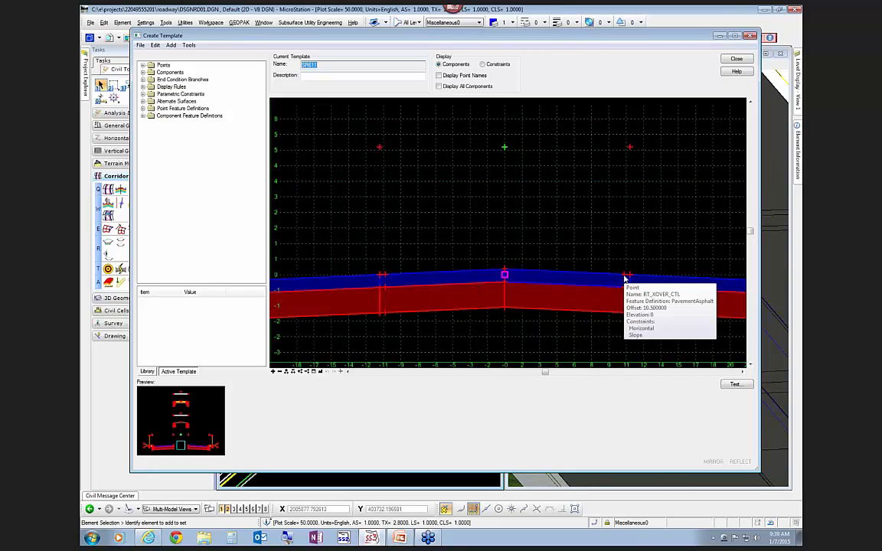
pyautogui.moveTo(504, 272)
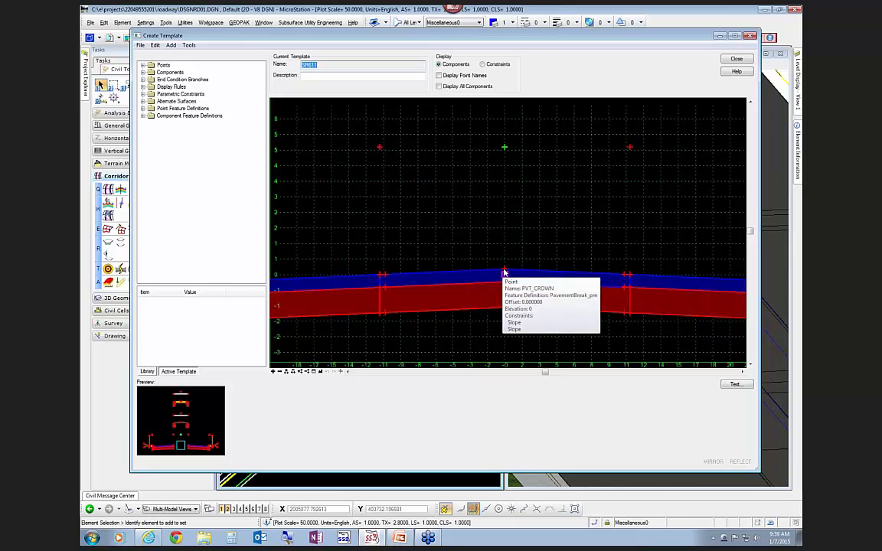
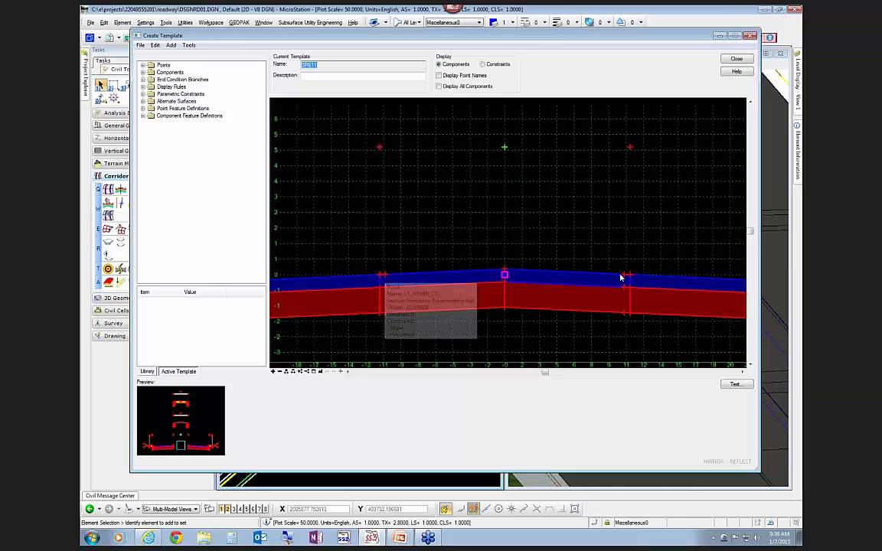
pyautogui.doubleClick(504, 271)
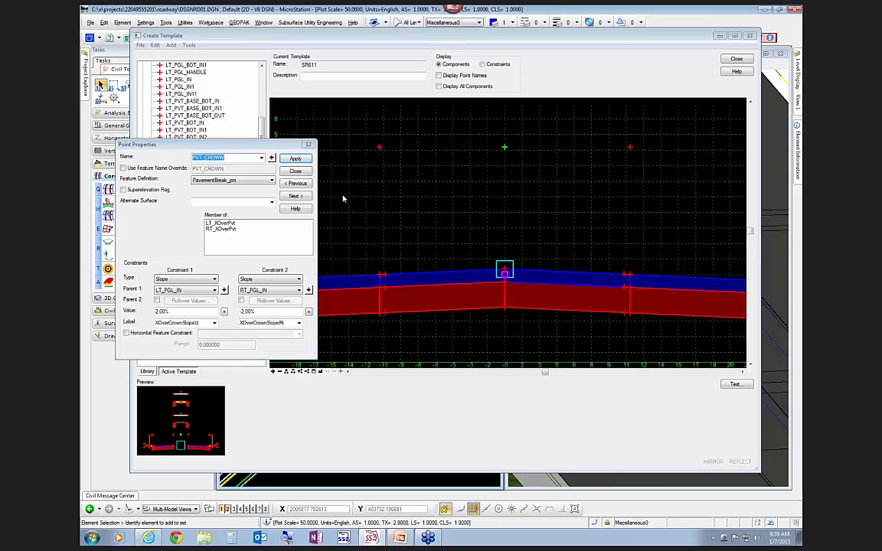
pyautogui.click(296, 170)
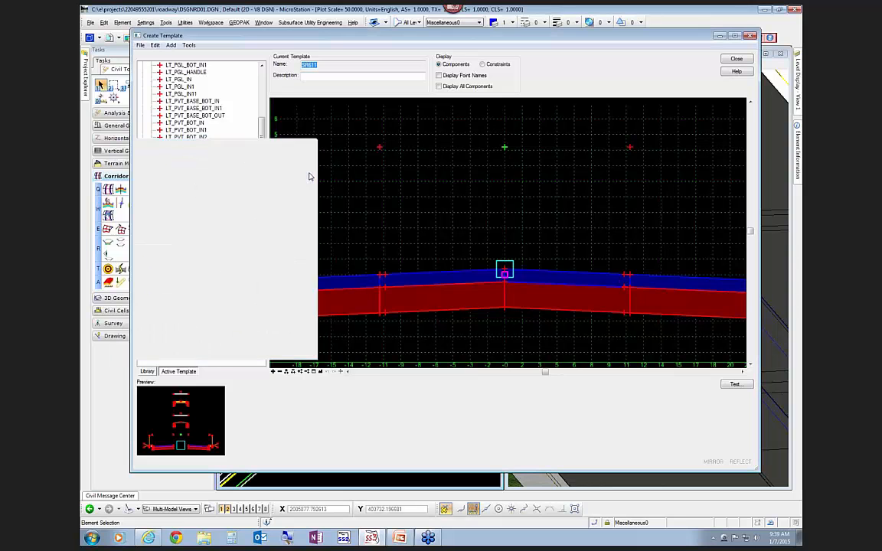
# Test the horizontal point control of RT_XOVER_CTL in the SR611 template by moving it across the median
pyautogui.rightClick(626, 277)
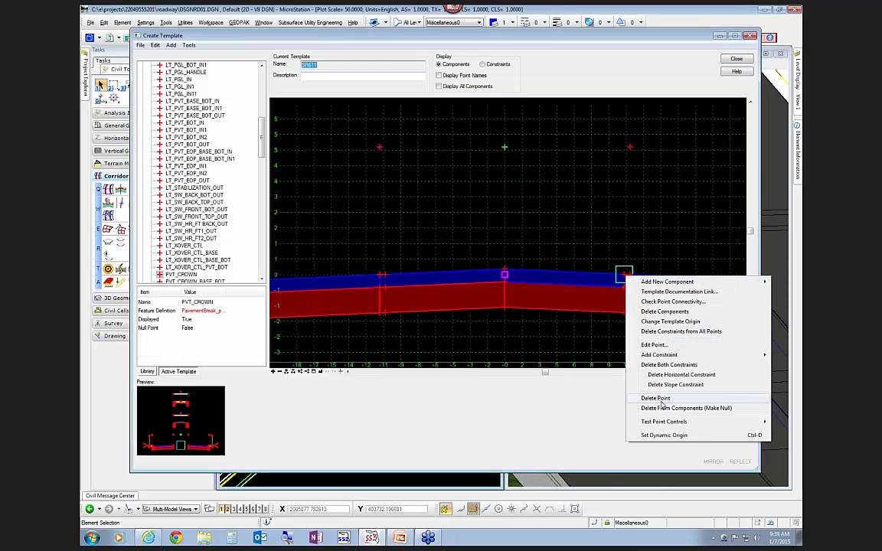
pyautogui.moveTo(663, 421)
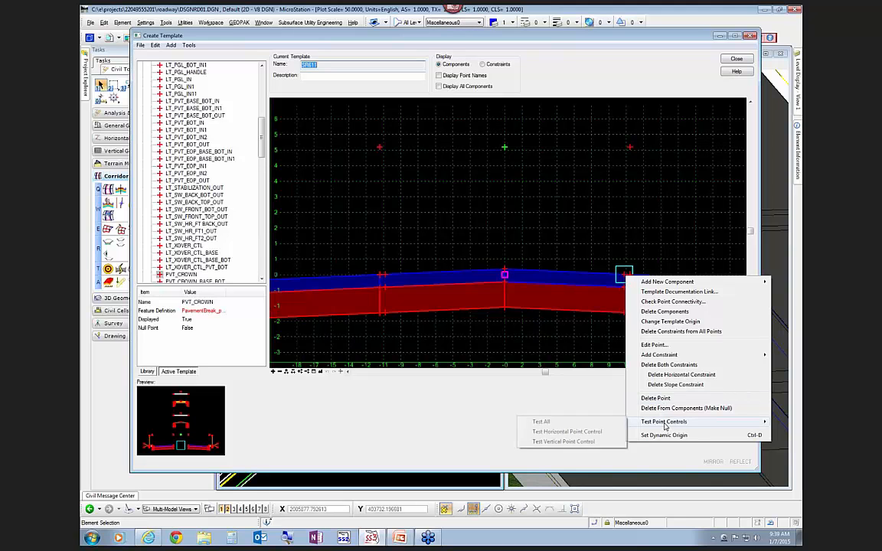
pyautogui.click(589, 433)
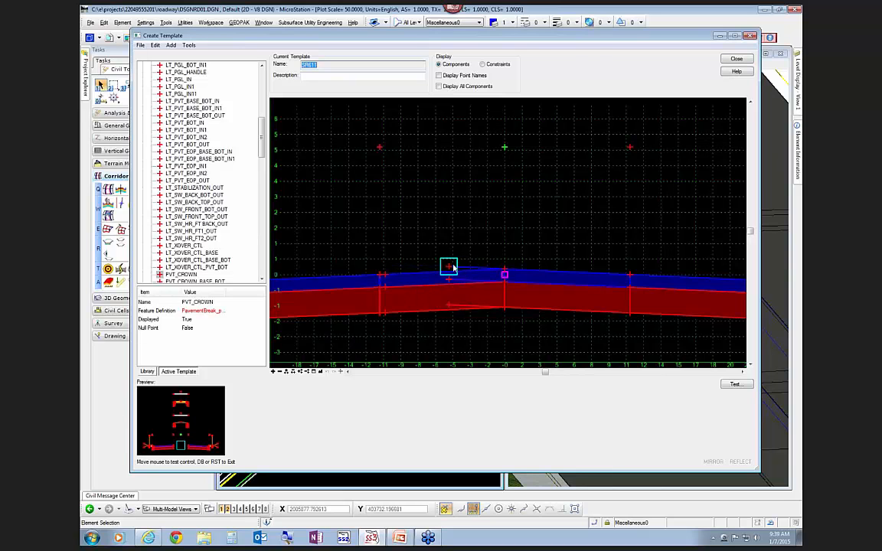
pyautogui.click(507, 246)
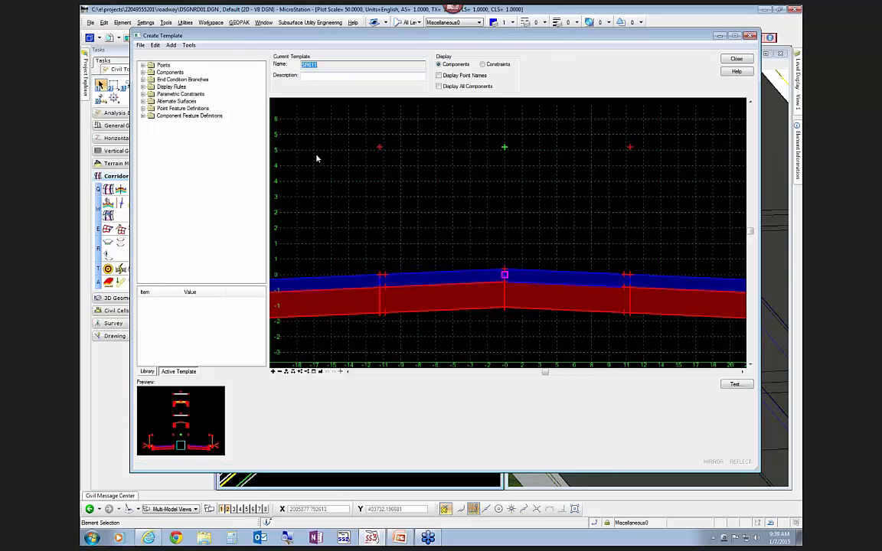
# Open the SR61 template again and test the horizontal point control of its right crossover control point across the median
pyautogui.click(146, 371)
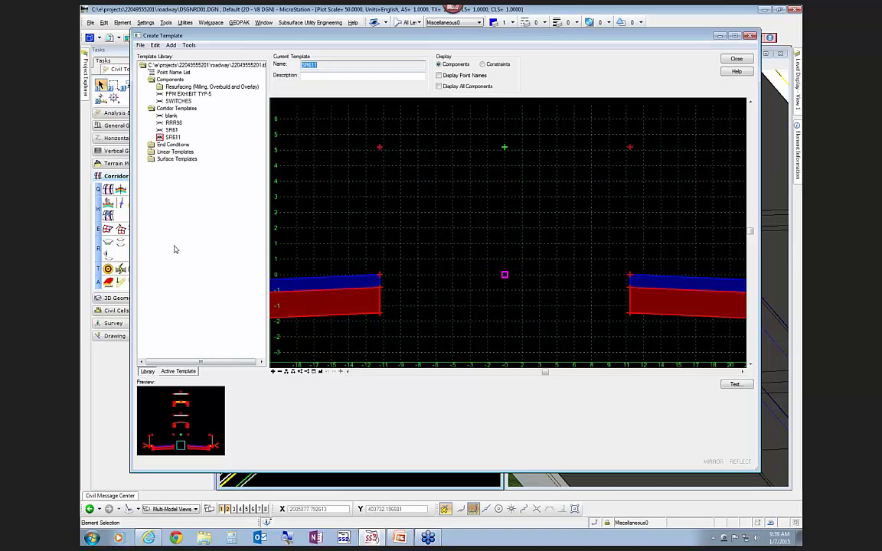
pyautogui.doubleClick(172, 131)
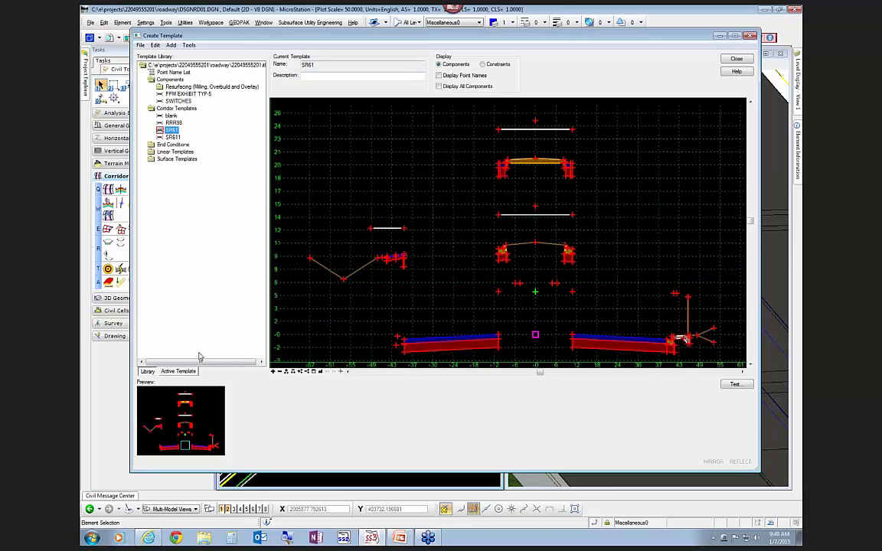
pyautogui.click(185, 373)
pyautogui.scroll(3, 544, 361)
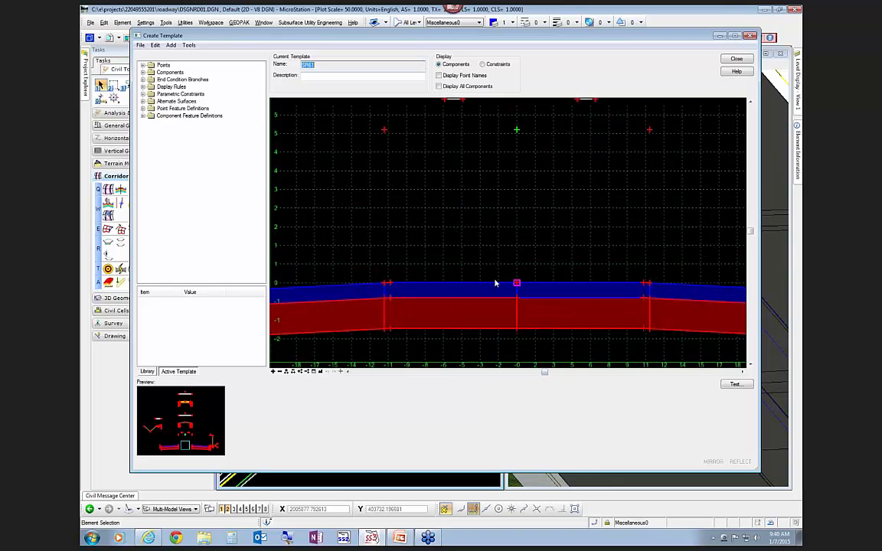
pyautogui.rightClick(642, 285)
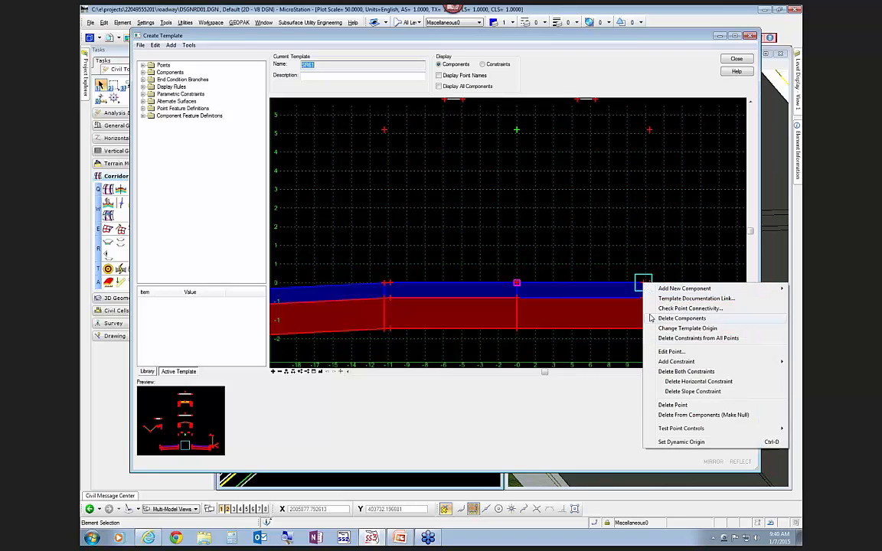
pyautogui.moveTo(659, 427)
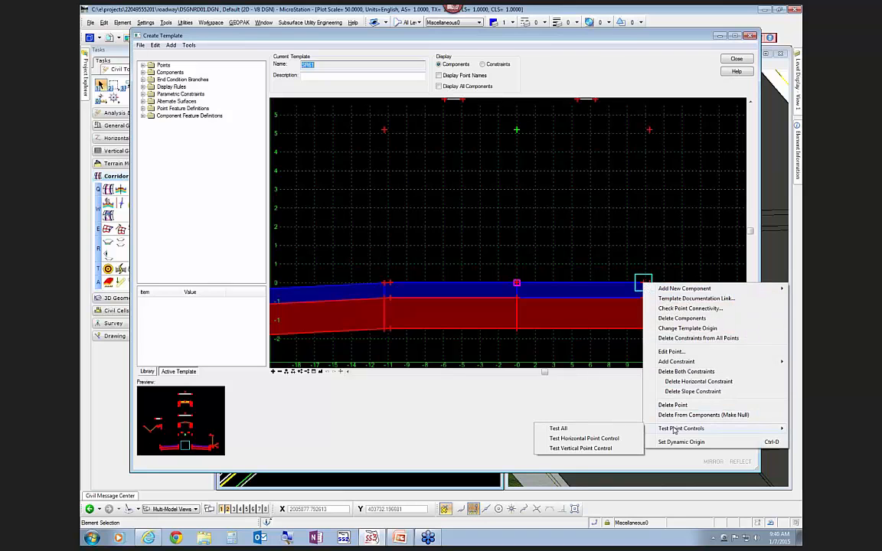
pyautogui.click(594, 437)
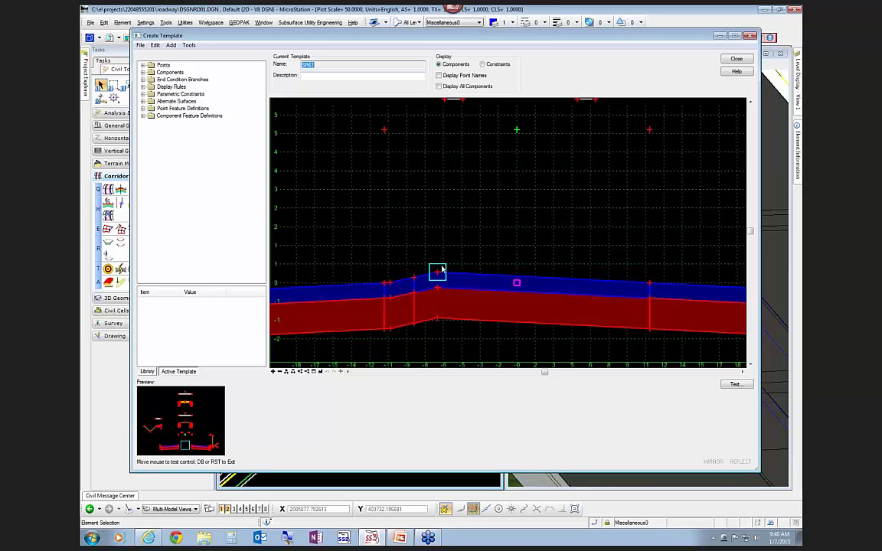
pyautogui.click(447, 267)
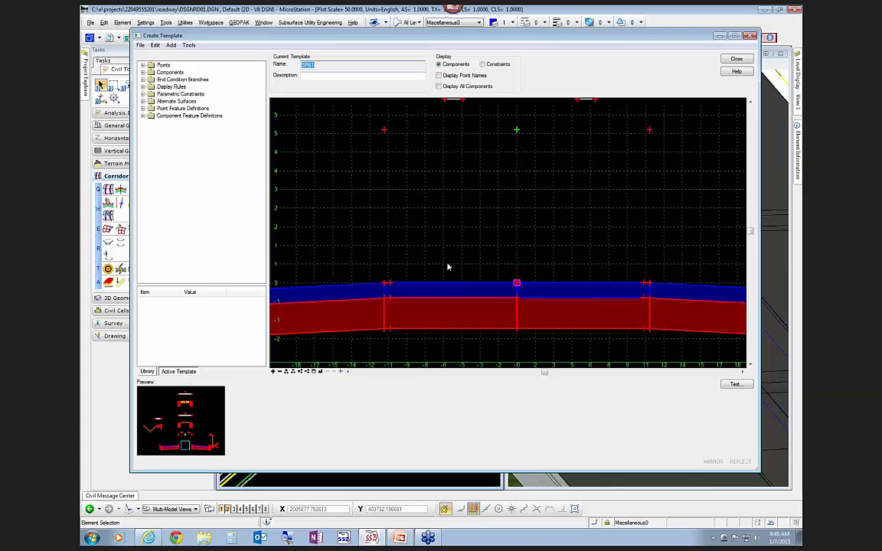
# Close the template editor and add the slanted line through the median opening near station 715 as a reference of the SR61 corridor
pyautogui.click(735, 59)
pyautogui.click(575, 287)
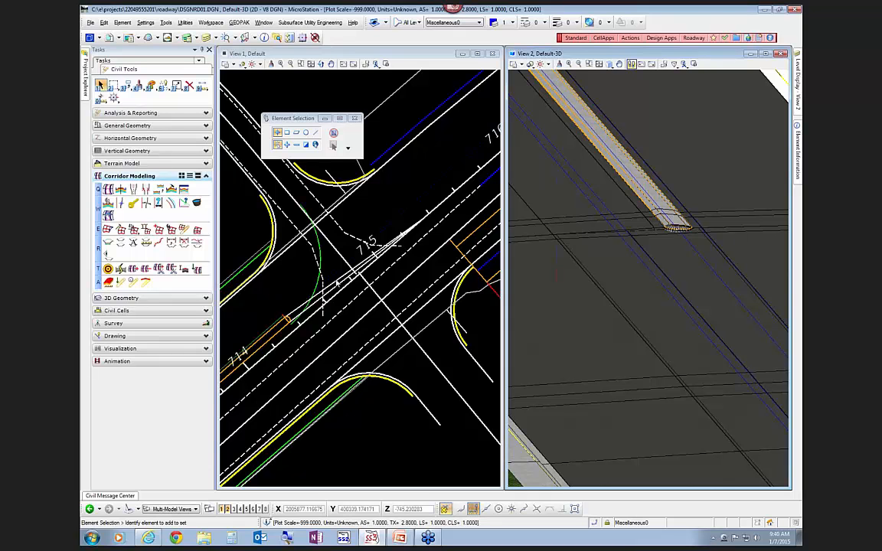
pyautogui.click(133, 269)
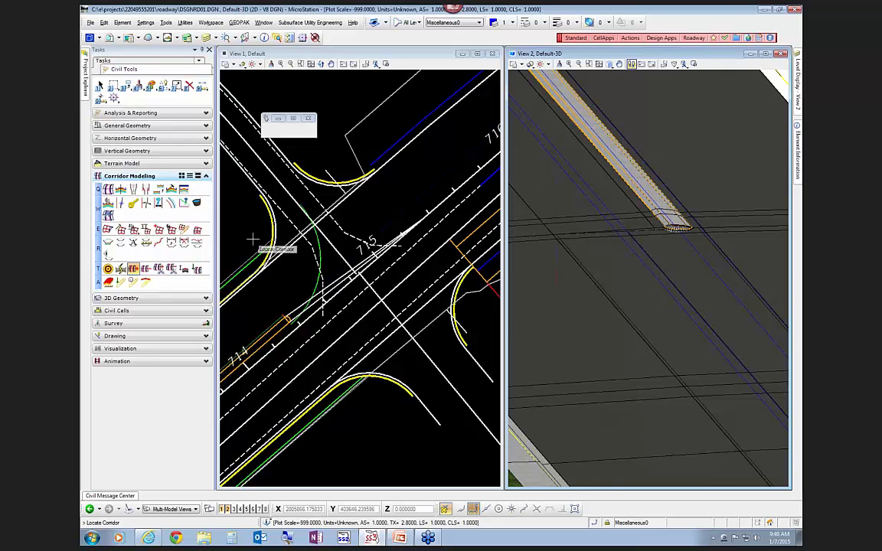
pyautogui.click(354, 149)
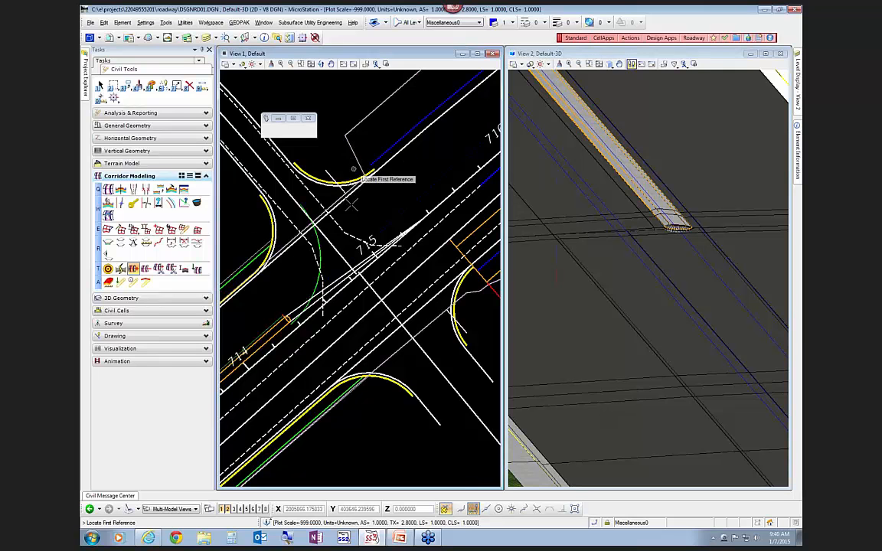
pyautogui.click(337, 285)
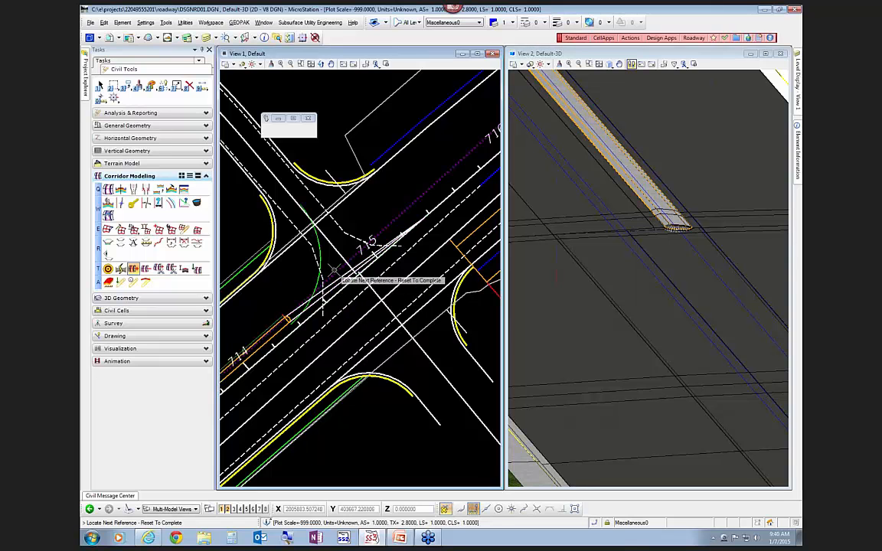
pyautogui.rightClick(385, 198)
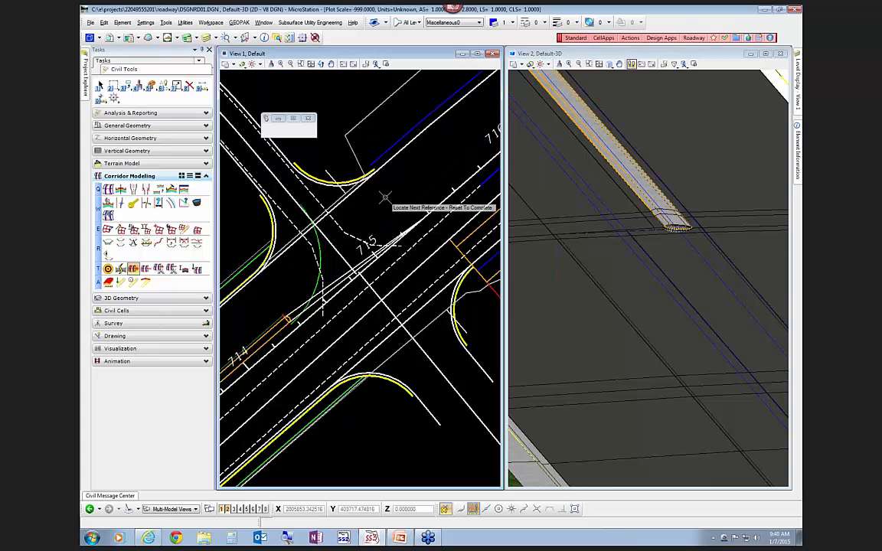
pyautogui.click(418, 246)
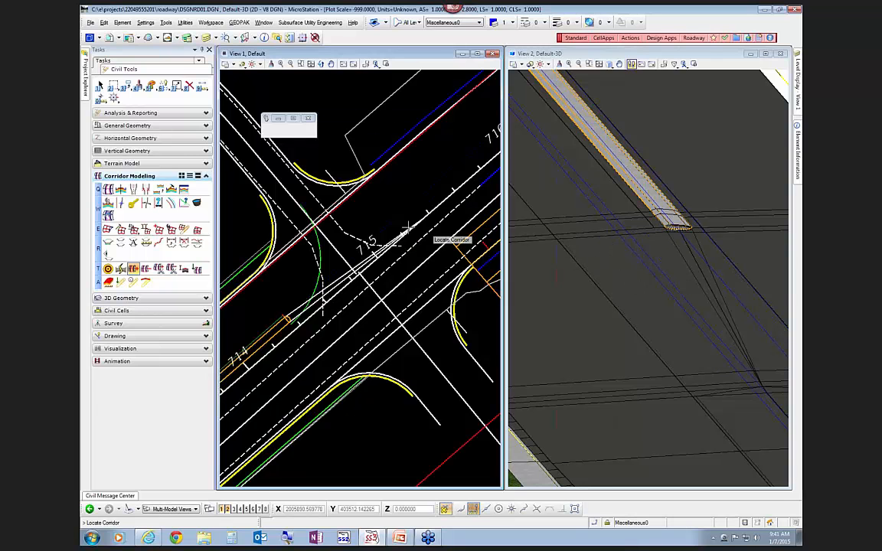
pyautogui.rightClick(401, 221)
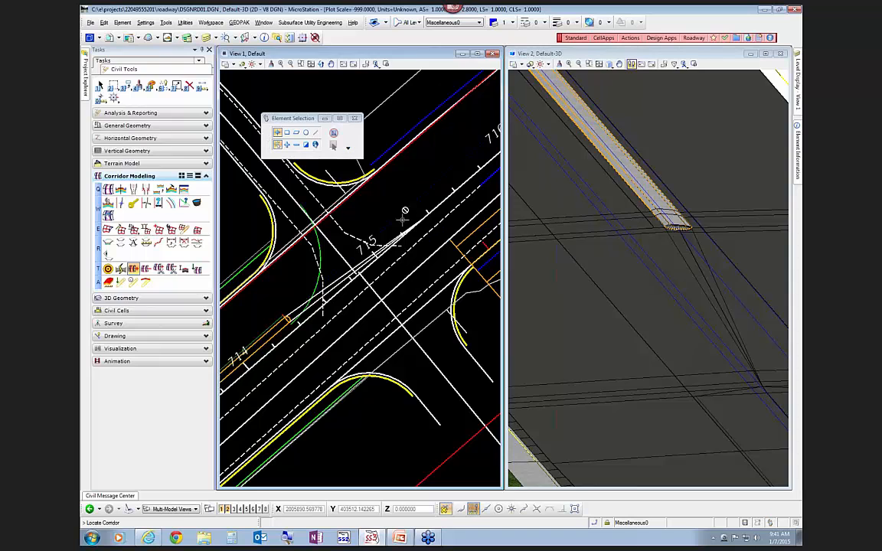
# Inspect the properties and feature definition of the slanted PavtSlopeBreak2 line through the median opening
pyautogui.click(611, 269)
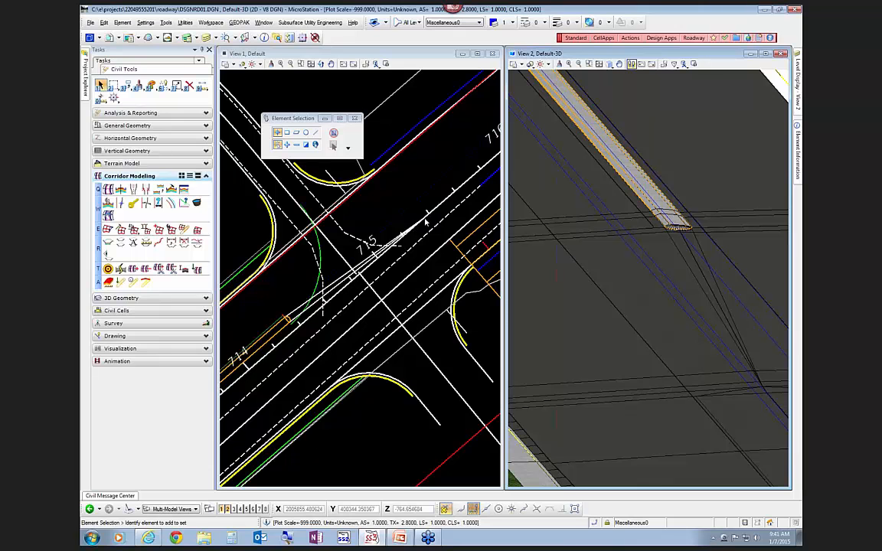
pyautogui.click(388, 223)
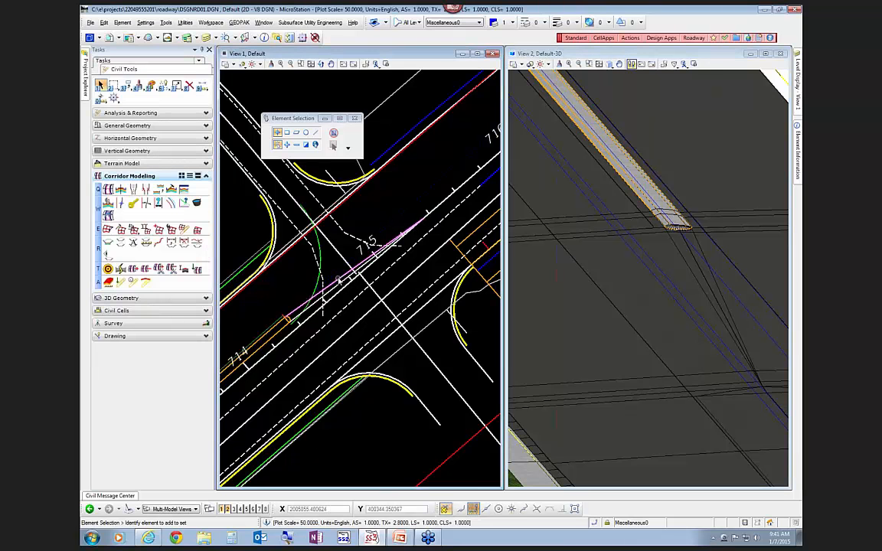
pyautogui.click(341, 276)
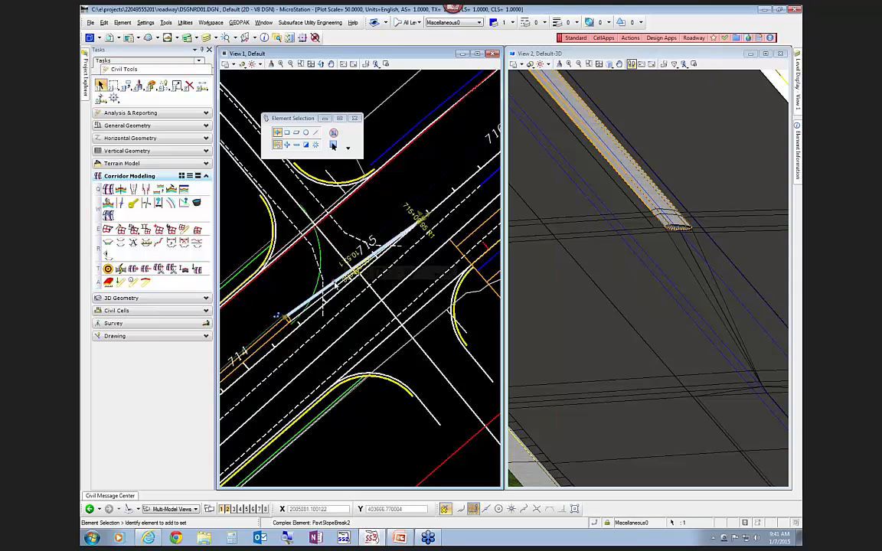
pyautogui.click(352, 274)
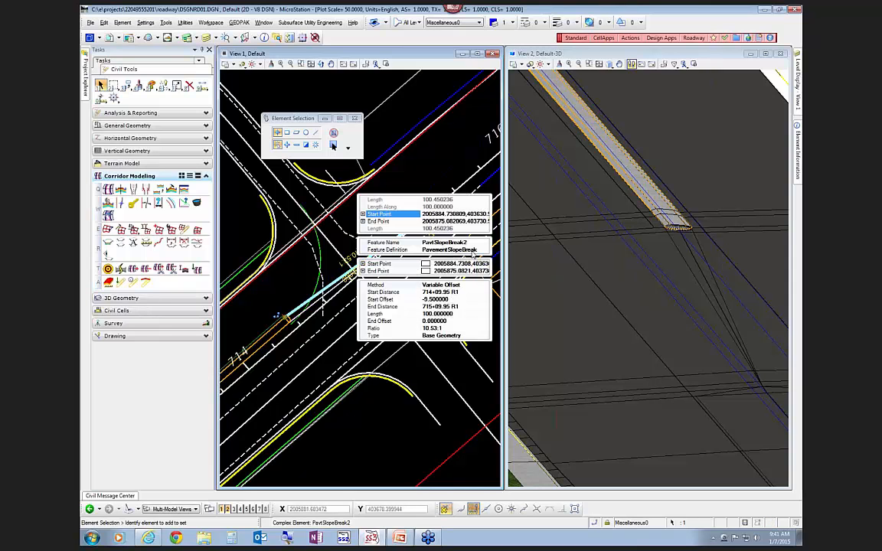
pyautogui.click(445, 359)
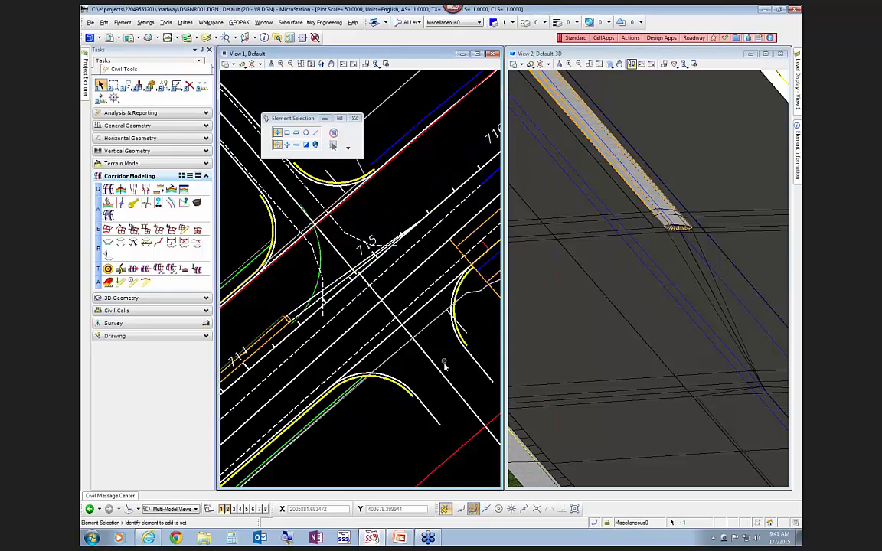
# Reopen the SR61 template and check the horizontal feature constraint of its RT_XOVER_CTL point
pyautogui.click(172, 189)
pyautogui.click(175, 372)
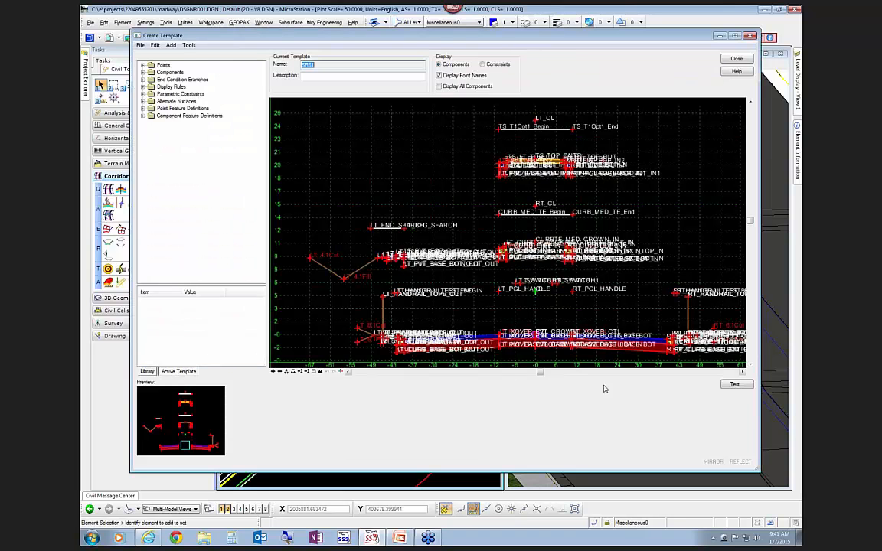
pyautogui.scroll(2, 563, 327)
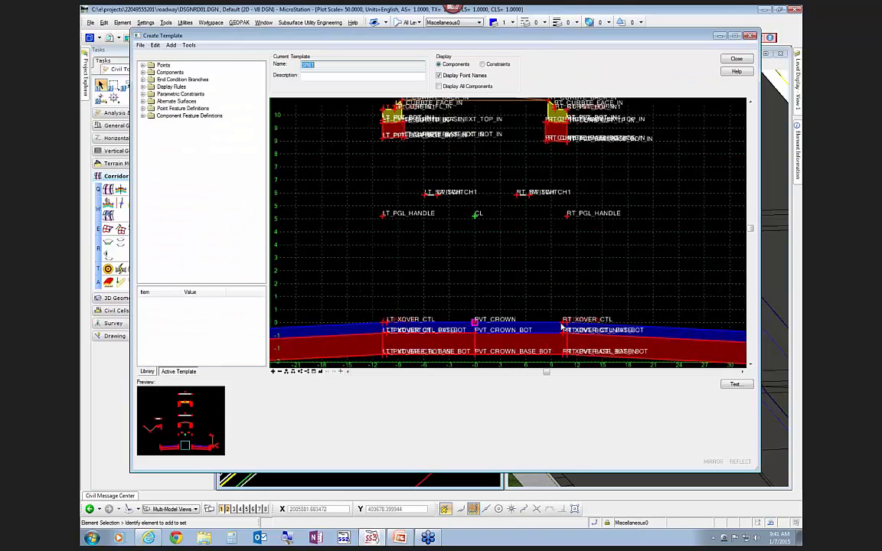
pyautogui.doubleClick(562, 324)
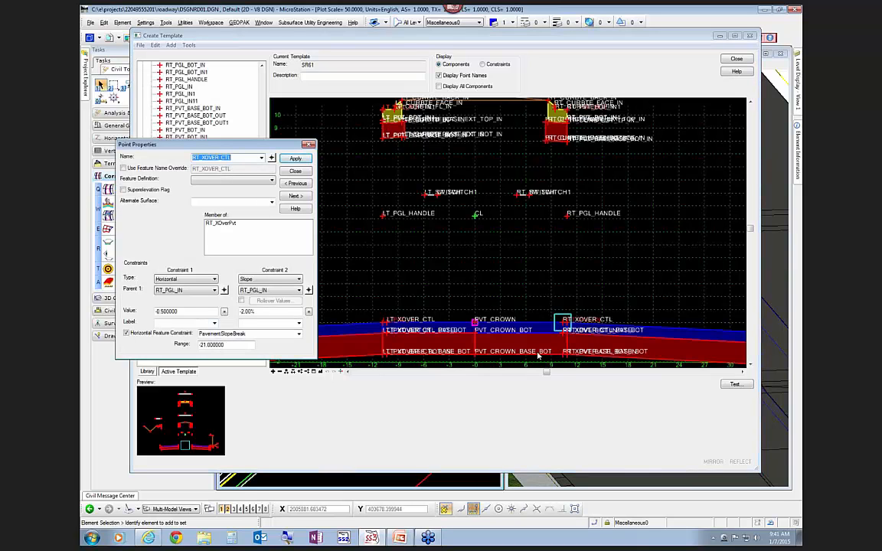
pyautogui.click(292, 170)
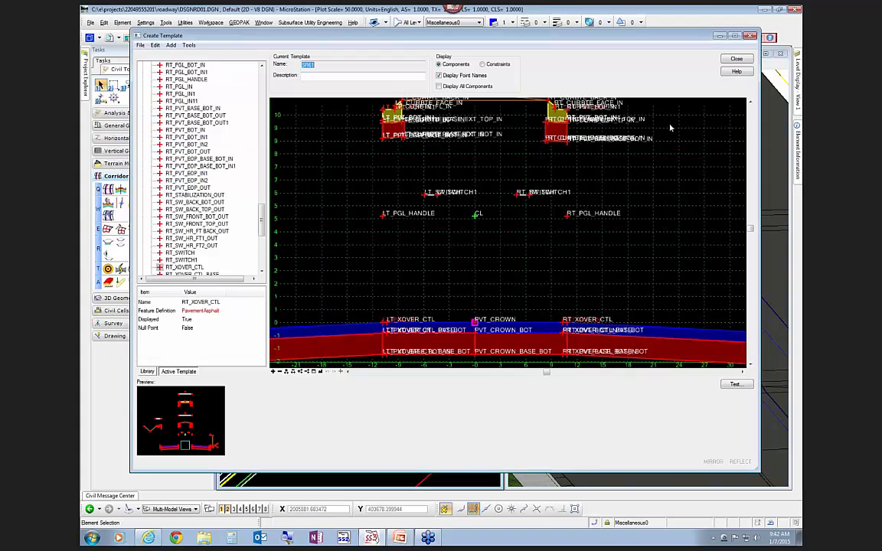
pyautogui.click(735, 59)
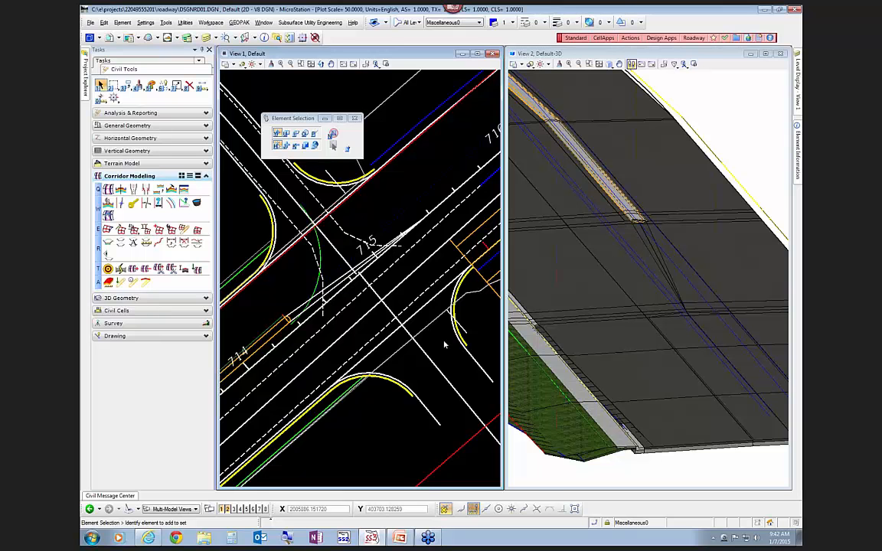
# Turn off the BaselineSurvey level by picking the BL baseline near station 718 in the plan view
pyautogui.scroll(-4, 338, 192)
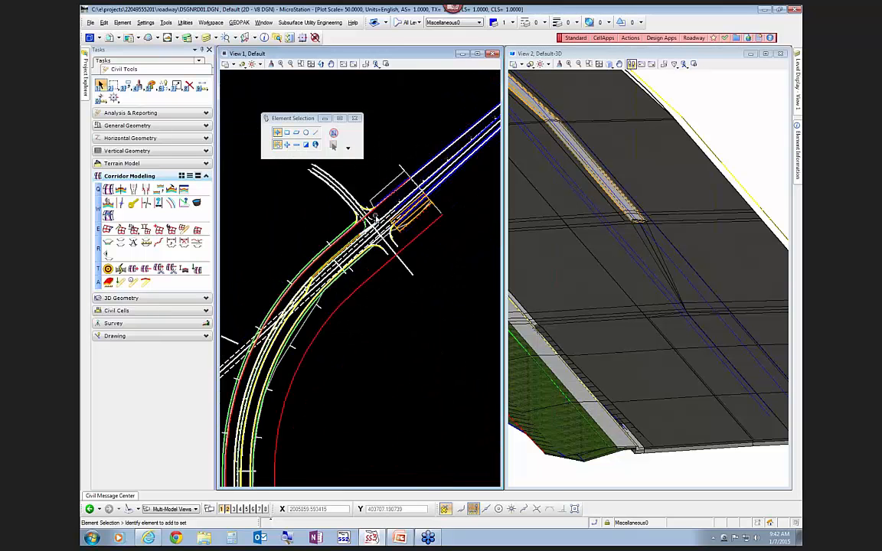
pyautogui.moveTo(466, 197); pyautogui.dragTo(374, 348, button='middle')
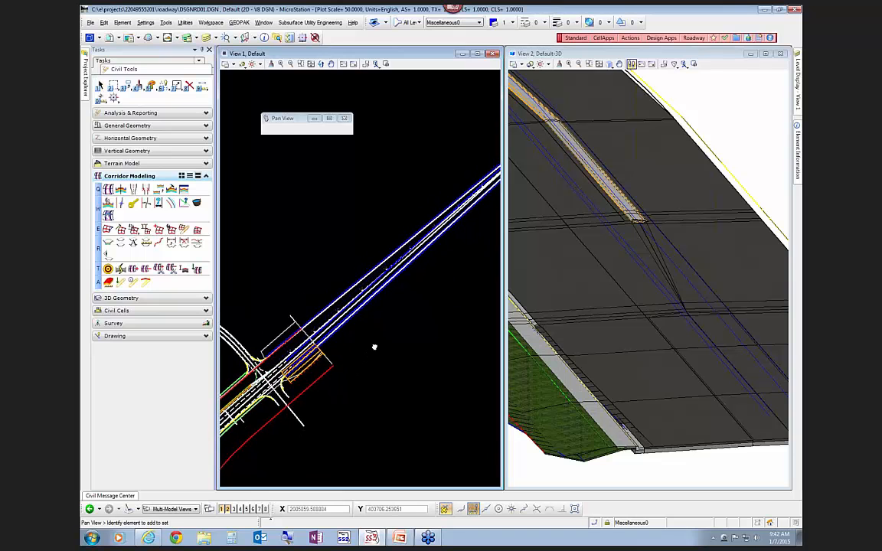
pyautogui.scroll(2, 340, 341)
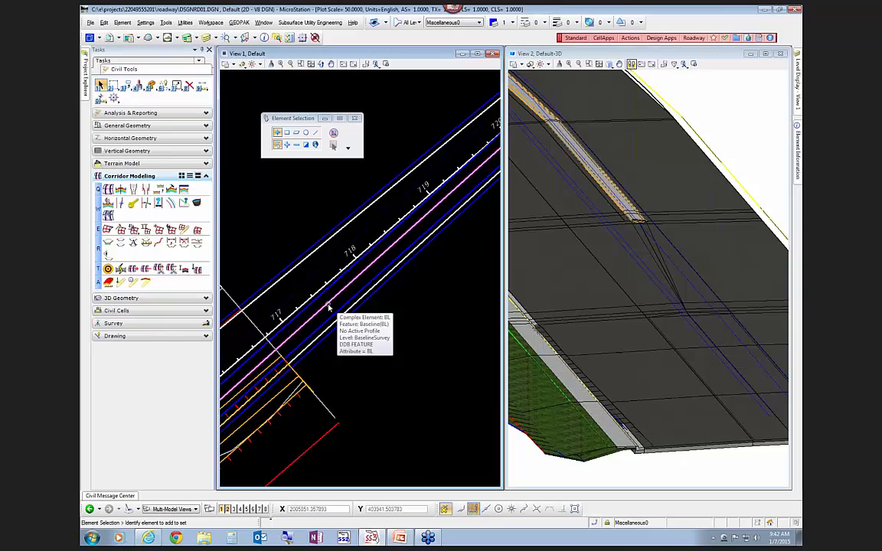
pyautogui.rightClick(413, 333)
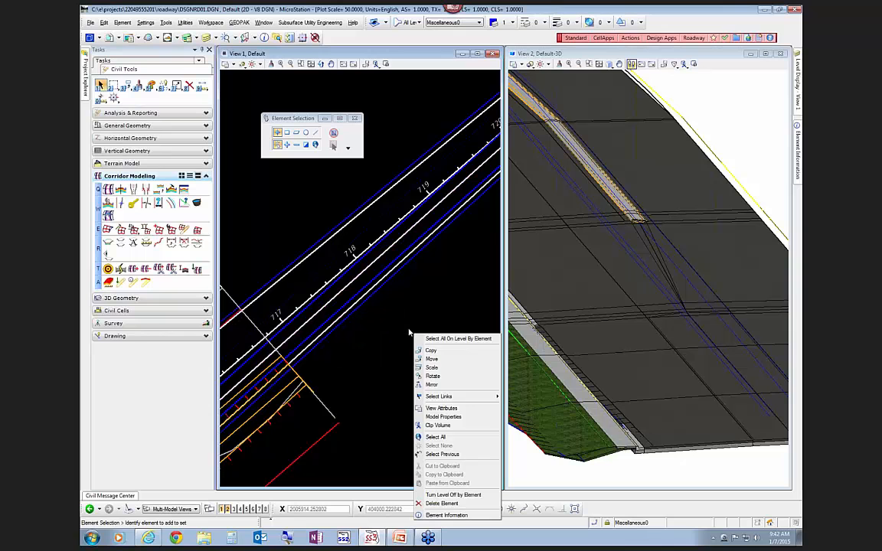
pyautogui.click(452, 495)
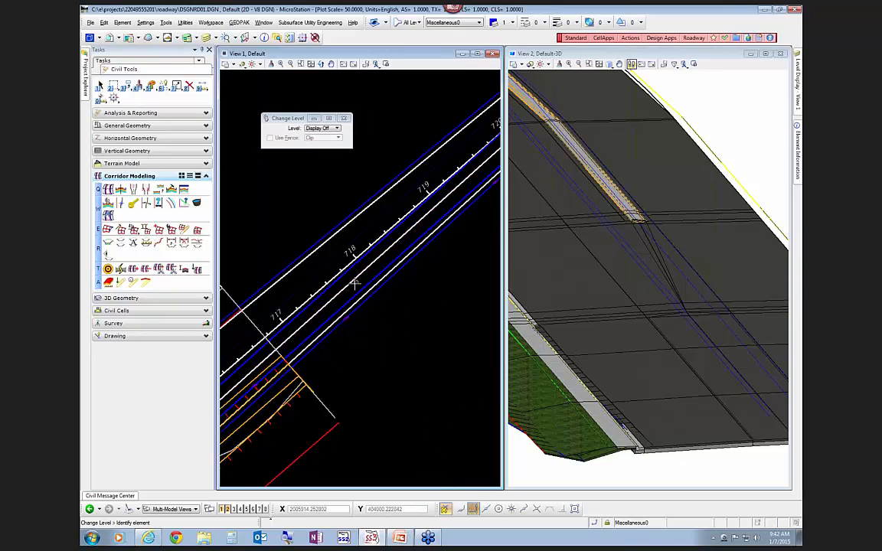
pyautogui.click(350, 282)
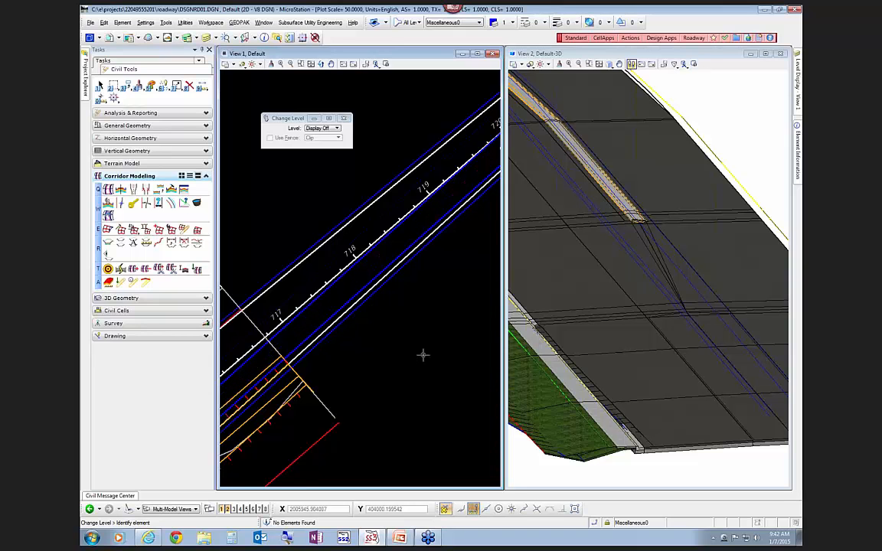
# Show the TOPORD01.DGN reference to examine the end of the roadway near station 726, and hide it again
pyautogui.scroll(-2, 347, 331)
pyautogui.scroll(-3, 347, 330)
pyautogui.moveTo(419, 291); pyautogui.dragTo(327, 378, button='middle')
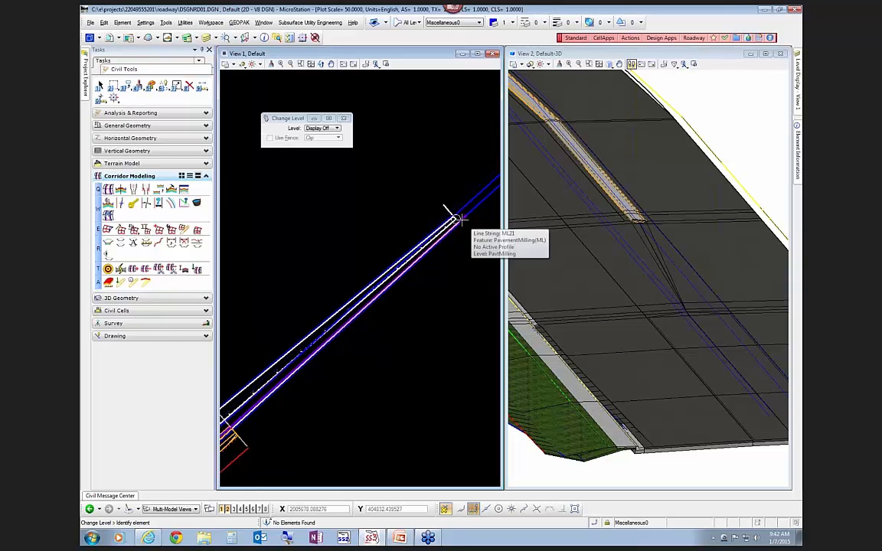
pyautogui.moveTo(797, 84)
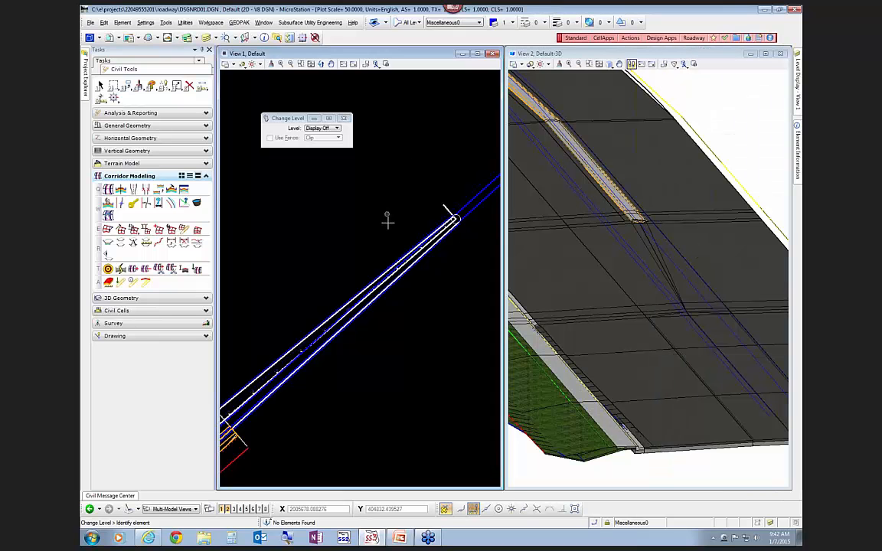
pyautogui.scroll(-3, 411, 218)
pyautogui.scroll(3, 411, 217)
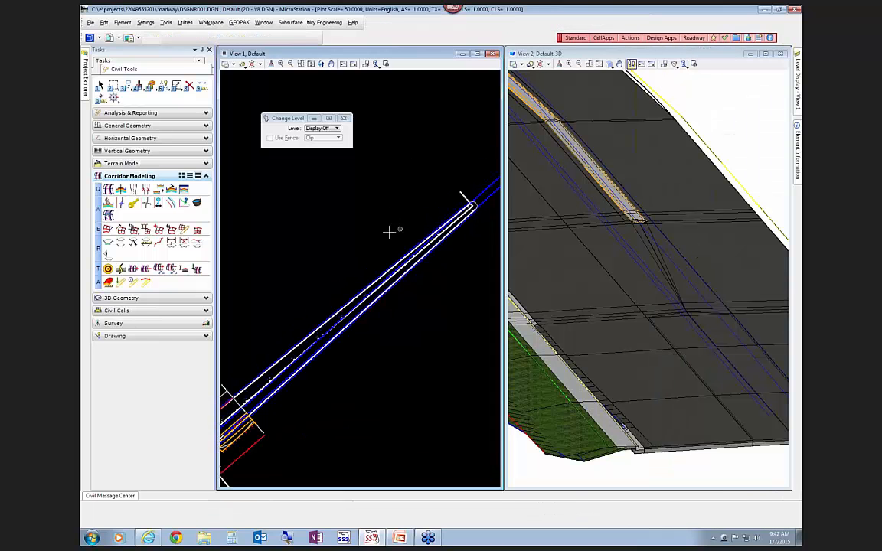
pyautogui.click(109, 38)
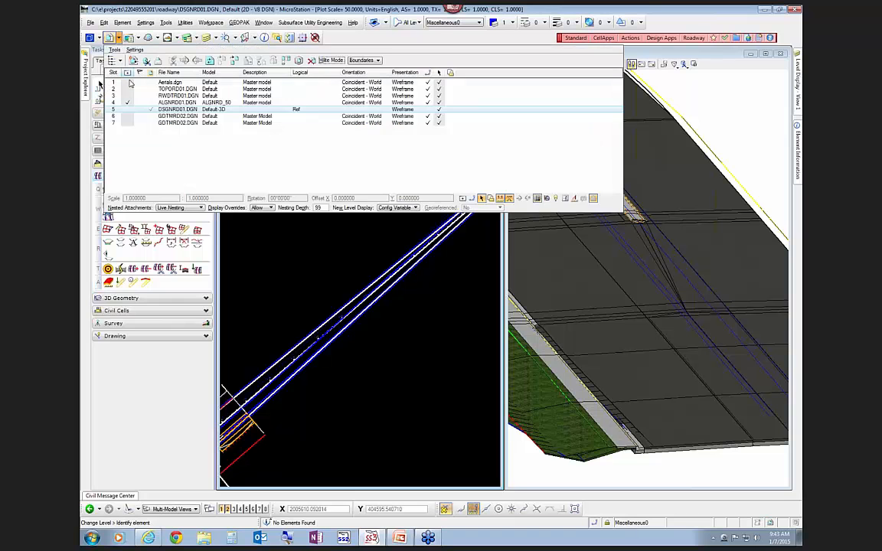
pyautogui.click(126, 90)
pyautogui.scroll(-3, 310, 310)
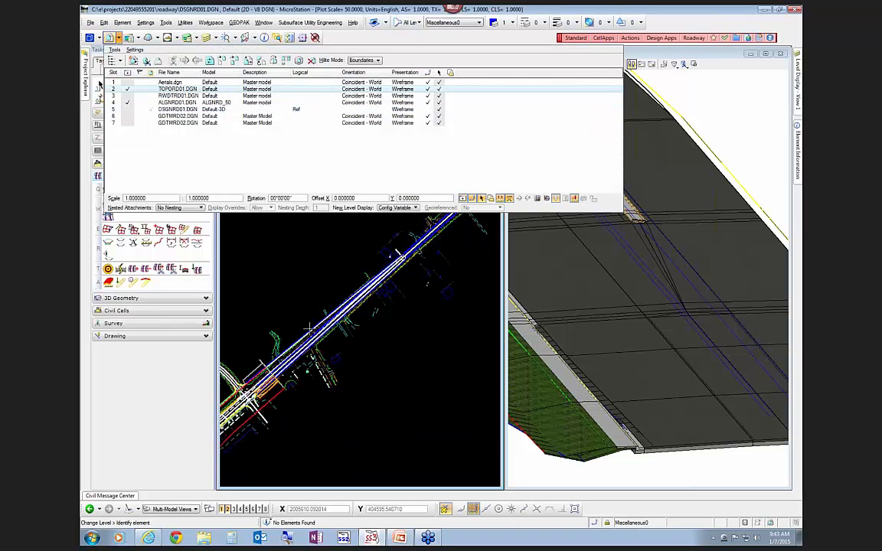
pyautogui.scroll(1, 417, 230)
pyautogui.scroll(4, 416, 230)
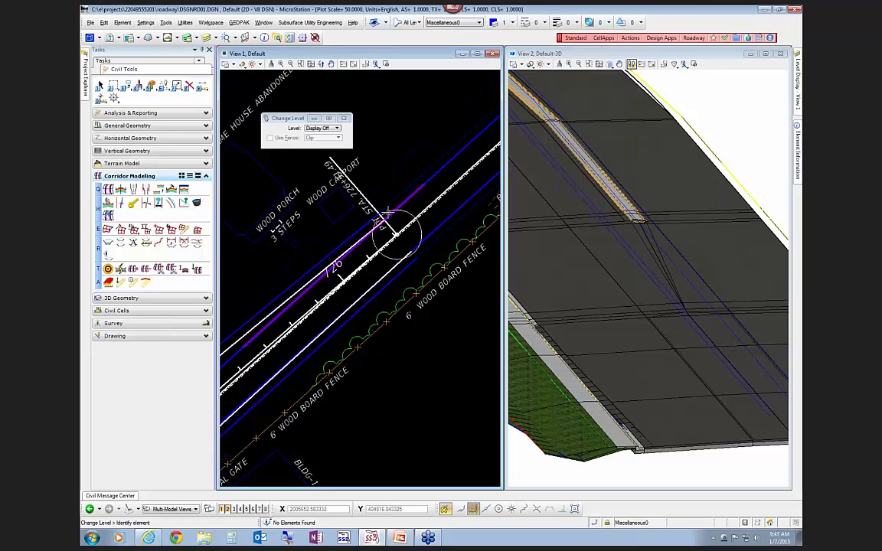
pyautogui.scroll(-2, 422, 236)
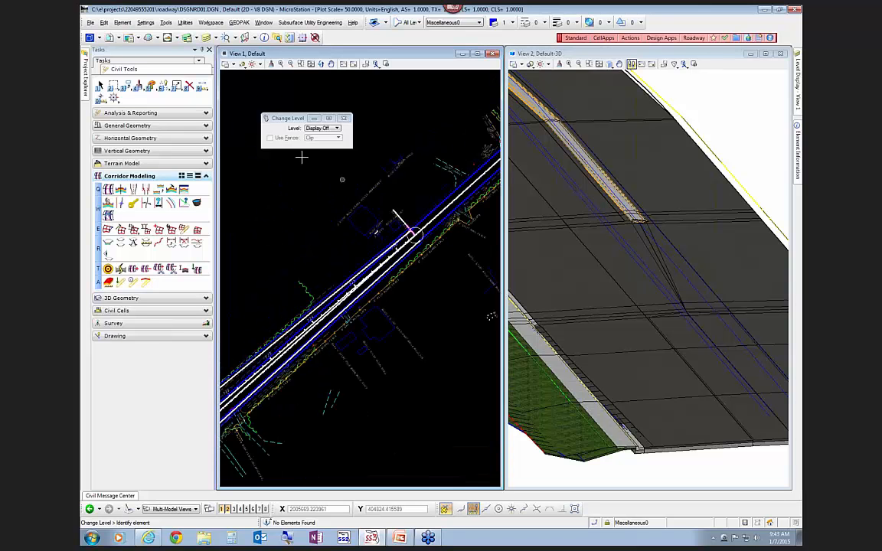
pyautogui.click(118, 39)
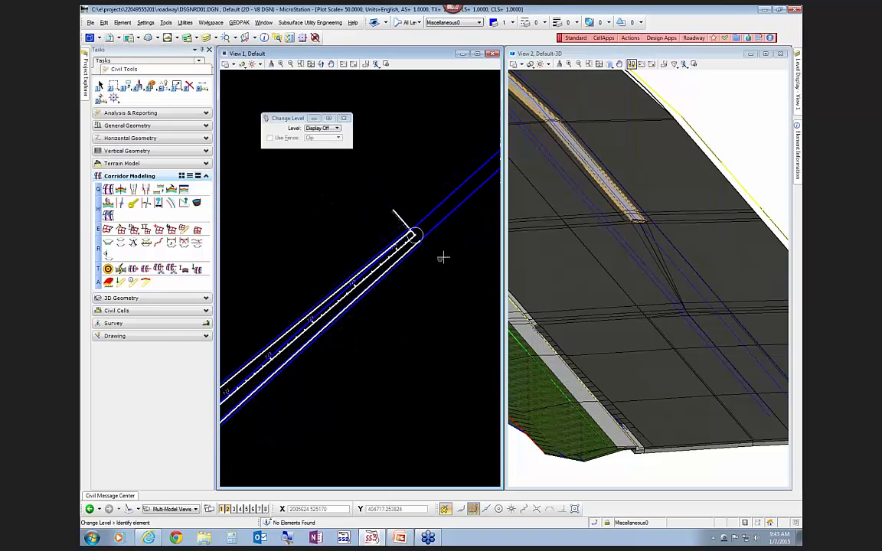
# Open the template library organizer and load the FDOTSS3.itl library alongside the project library
pyautogui.scroll(-3, 444, 256)
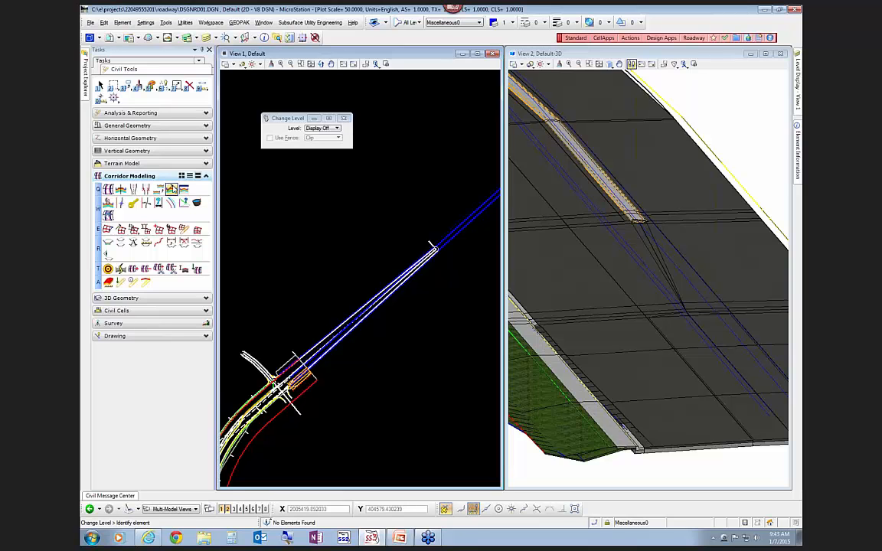
pyautogui.click(172, 190)
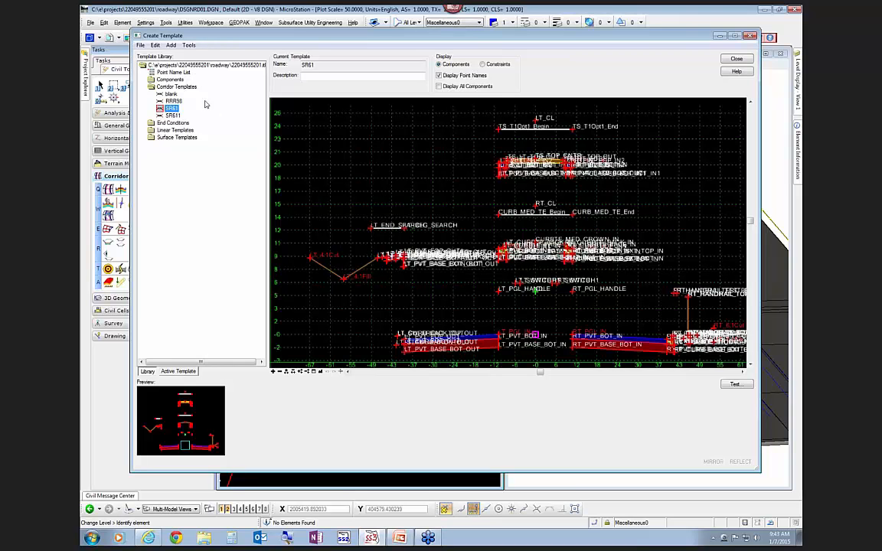
pyautogui.click(188, 45)
pyautogui.click(226, 55)
pyautogui.doubleClick(515, 72)
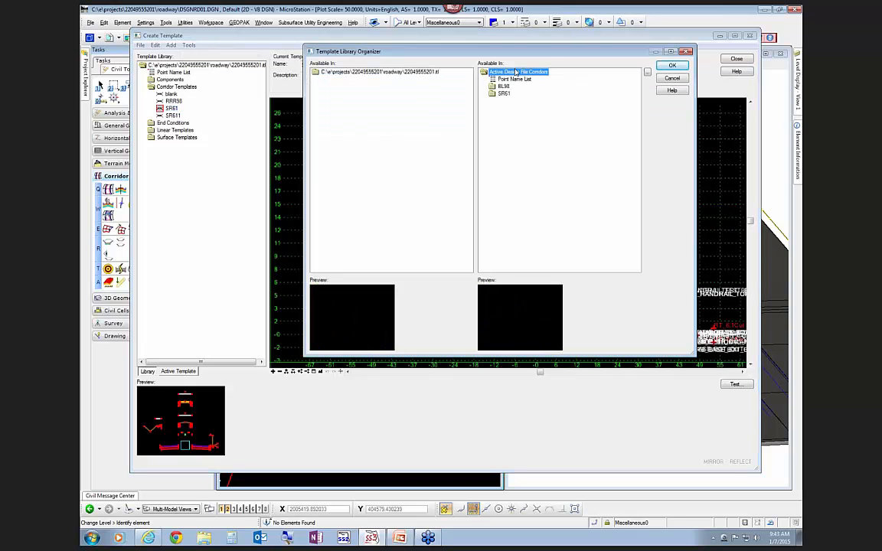
pyautogui.click(647, 74)
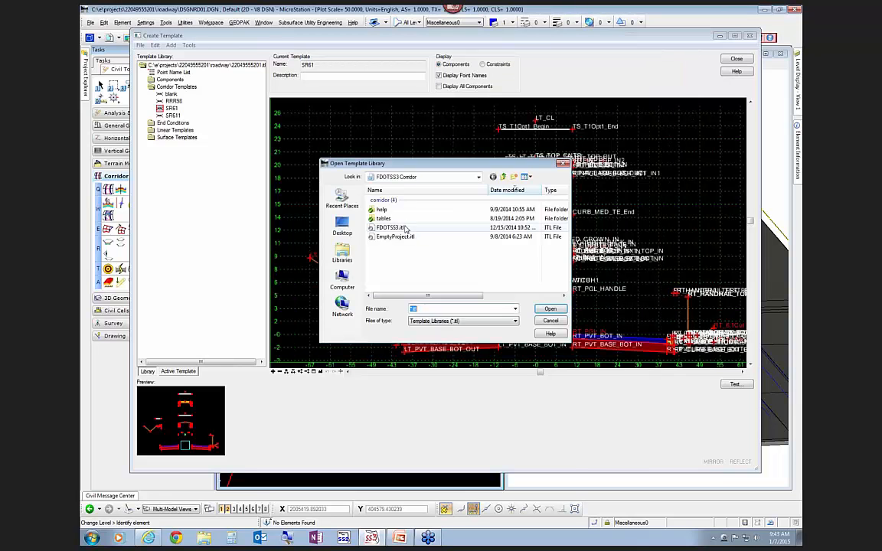
pyautogui.click(404, 228)
pyautogui.click(551, 308)
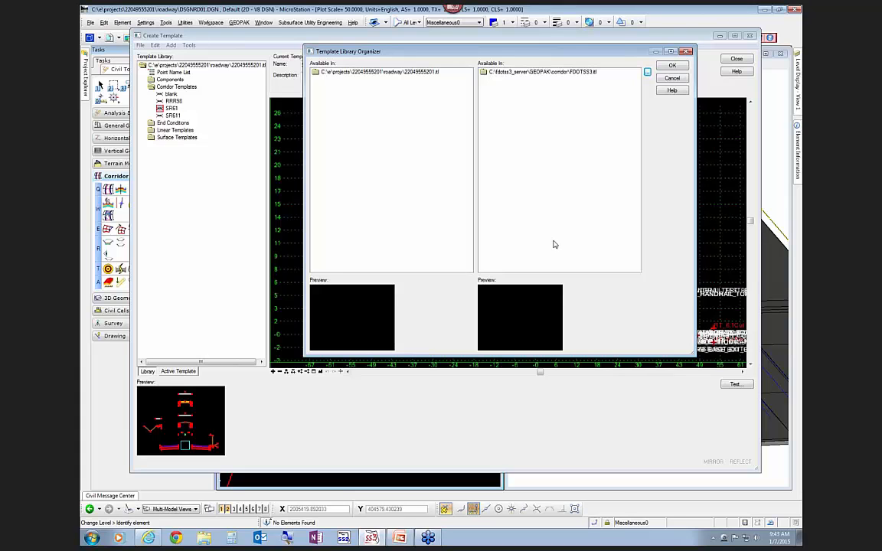
pyautogui.doubleClick(499, 72)
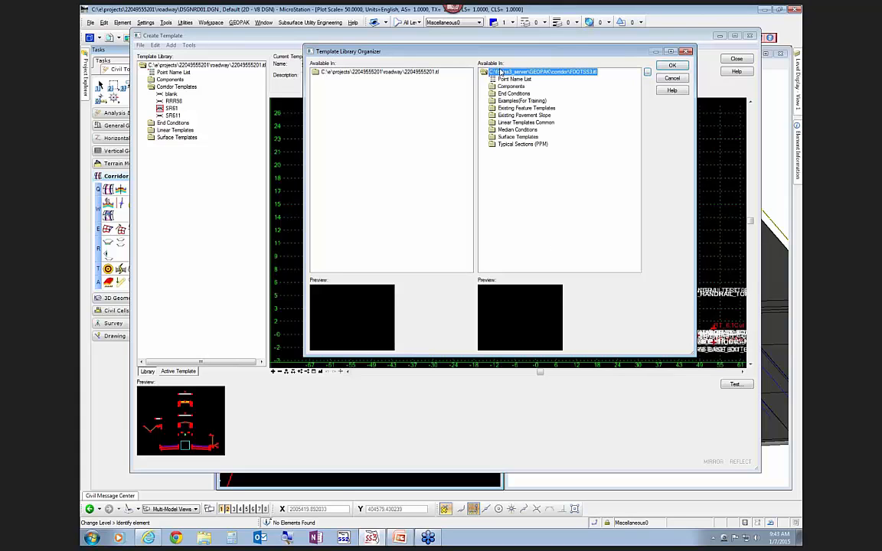
# Copy PPM EXHIBIT TYP-01 from FDOTSS3's rural 2-Lane 2-Way Arterial/Collector folder into the project library's Components folder and close the organizer
pyautogui.doubleClick(505, 145)
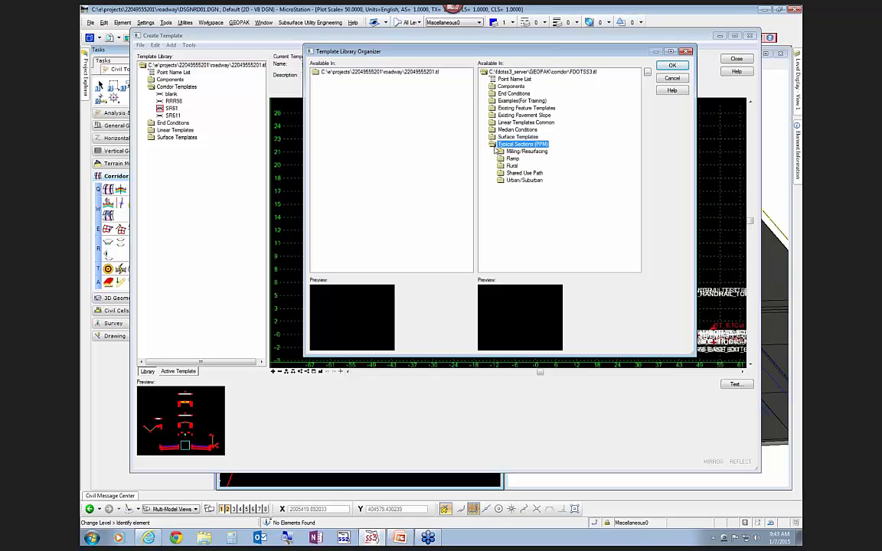
pyautogui.doubleClick(501, 166)
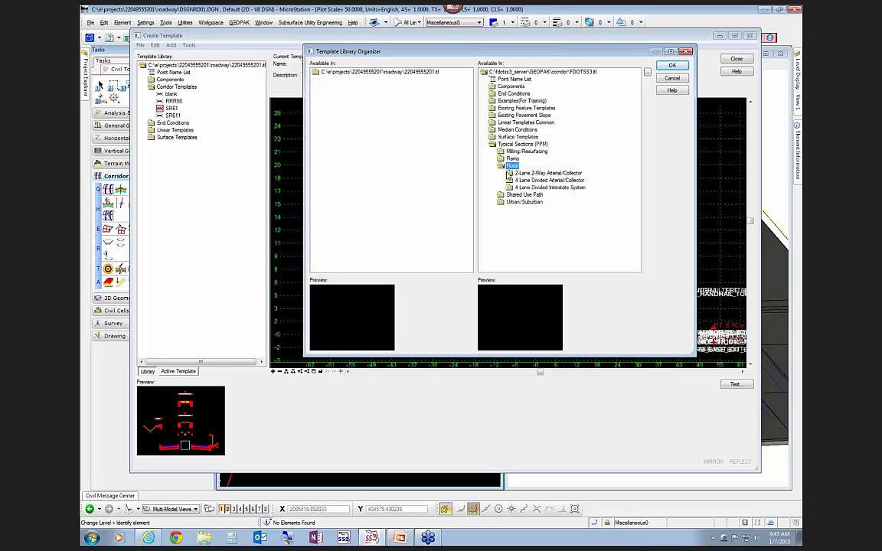
pyautogui.doubleClick(528, 173)
pyautogui.click(539, 180)
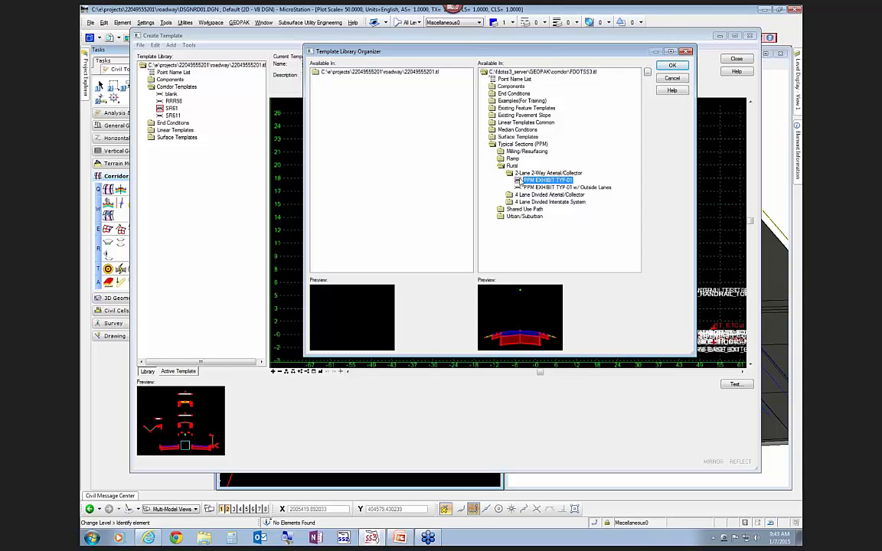
pyautogui.doubleClick(331, 70)
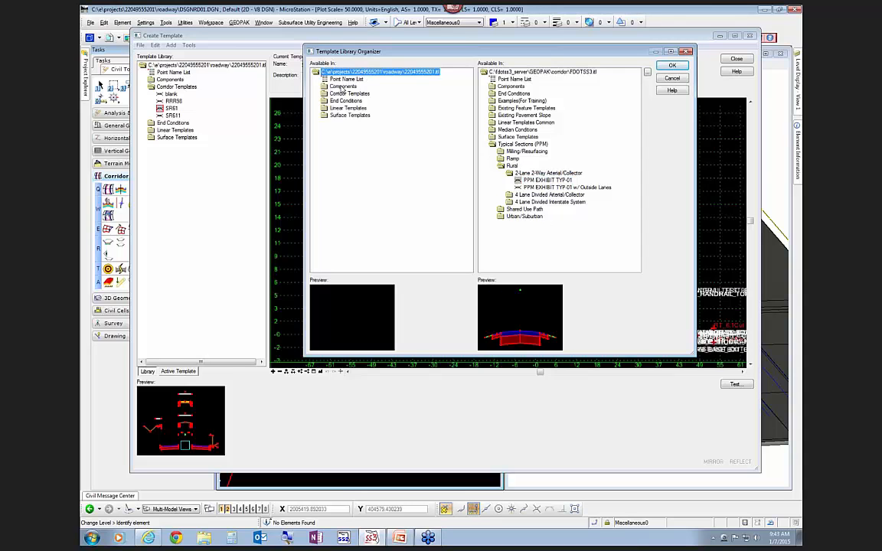
pyautogui.doubleClick(342, 87)
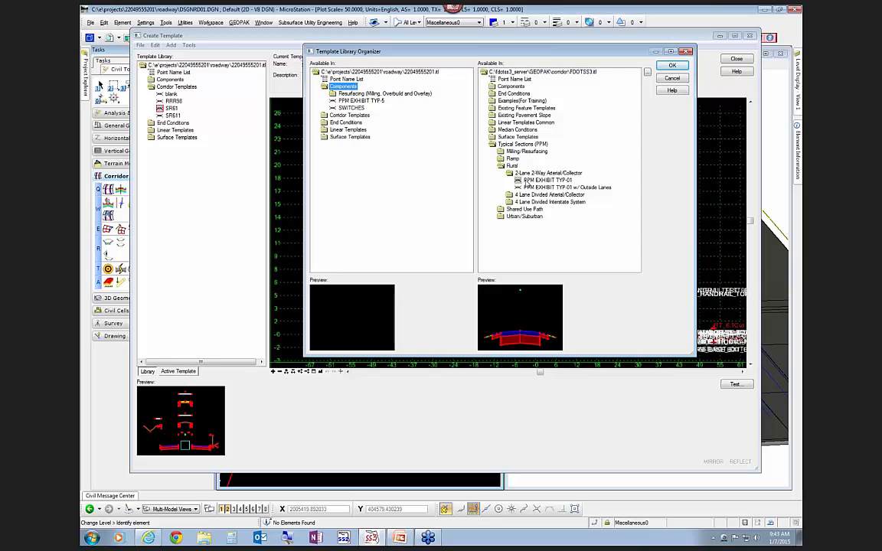
pyautogui.moveTo(525, 182); pyautogui.dragTo(329, 87)
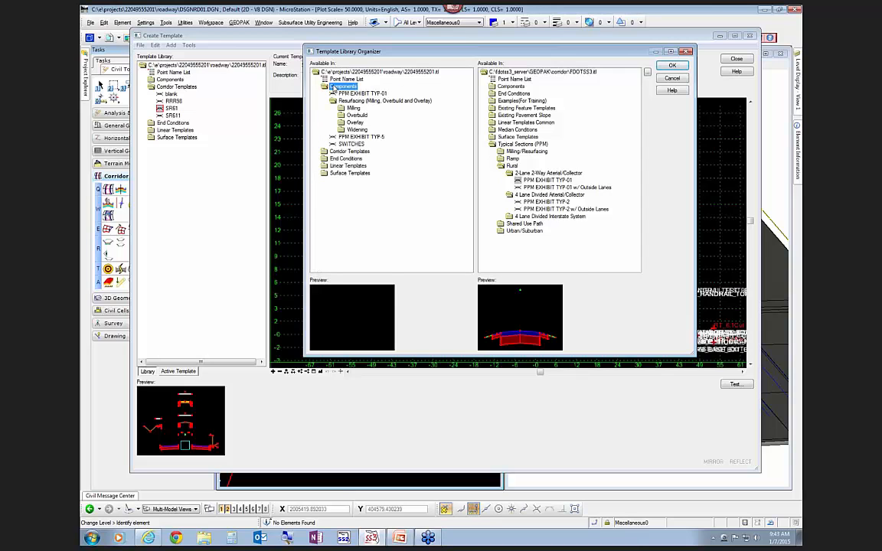
pyautogui.click(672, 65)
pyautogui.click(480, 301)
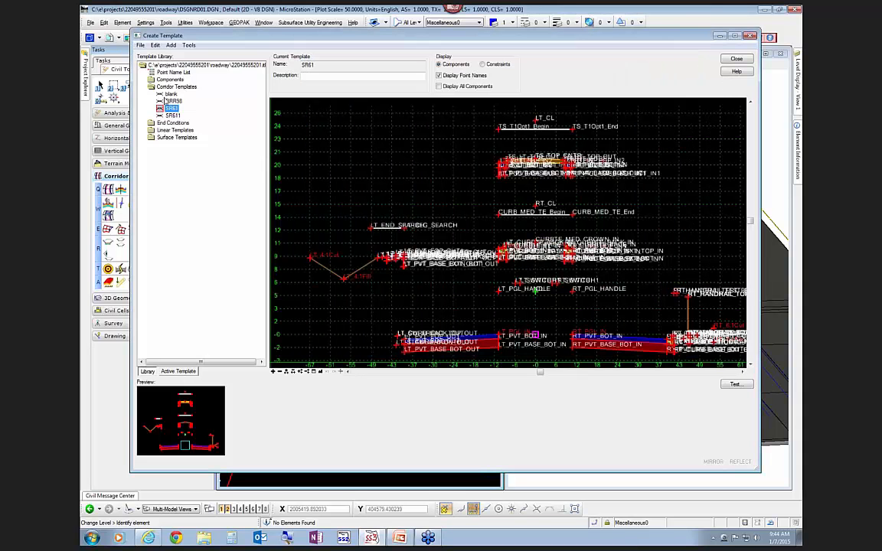
# Copy the PPM EXHIBIT TYP-01 template from the Components folder into the Corridor Templates folder
pyautogui.doubleClick(153, 79)
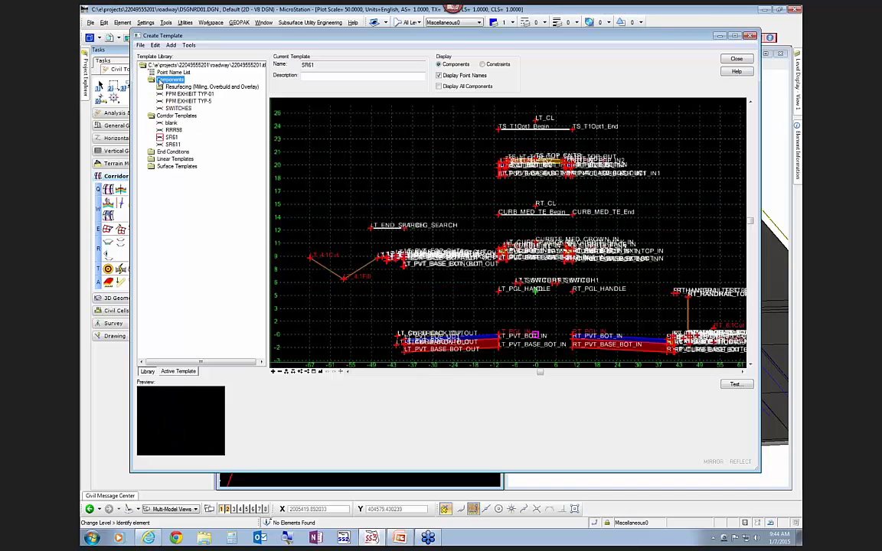
pyautogui.click(184, 95)
pyautogui.rightClick(186, 95)
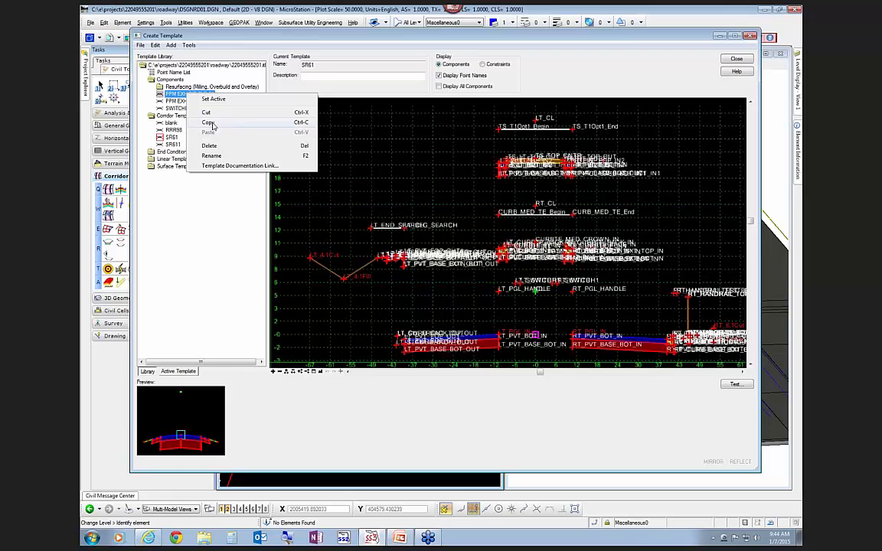
pyautogui.click(180, 117)
pyautogui.click(181, 116)
pyautogui.rightClick(182, 119)
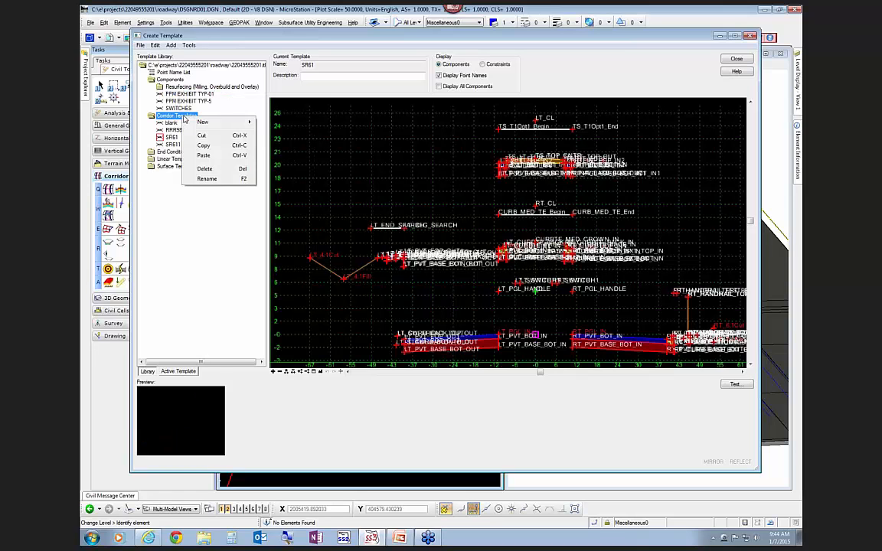
pyautogui.click(207, 156)
pyautogui.click(186, 130)
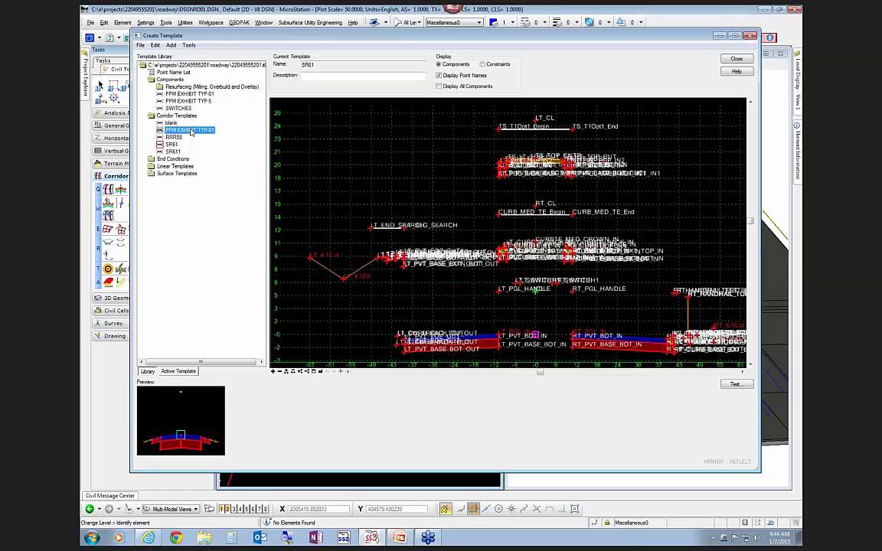
# Rename the PPM EXHIBIT TYP-01 copy in Corridor Templates as SR61_2
pyautogui.rightClick(189, 130)
pyautogui.click(215, 191)
pyautogui.write('SR61')
pyautogui.write('2')
pyautogui.press('Return')
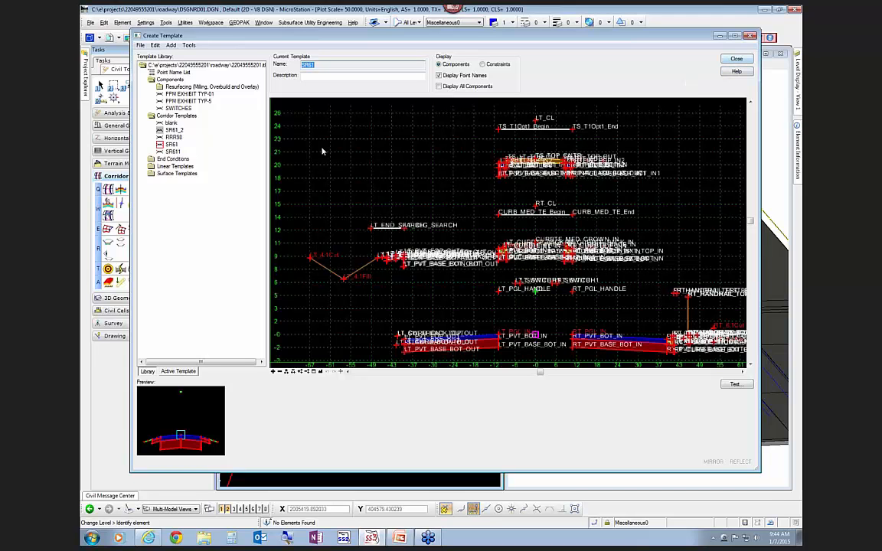
# Open the SR61_2 template for editing and hide its point names
pyautogui.click(173, 130)
pyautogui.scroll(3, 406, 237)
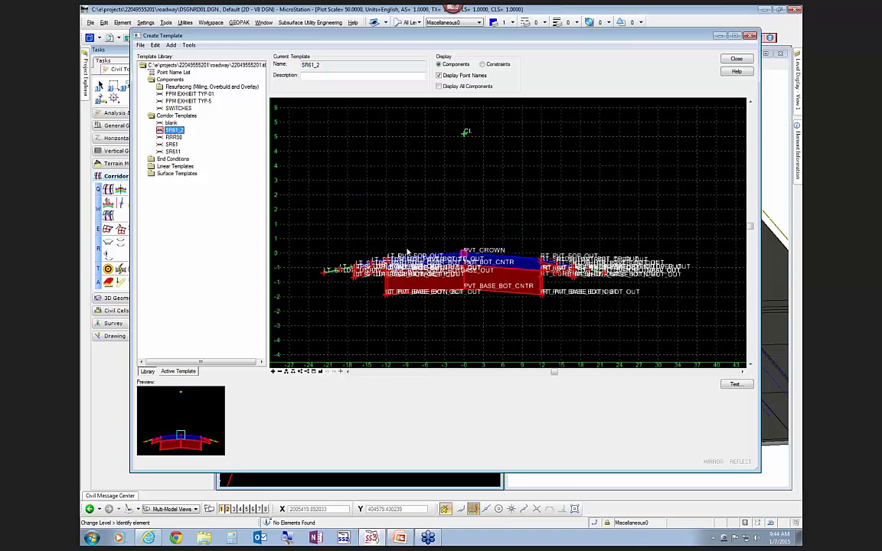
pyautogui.click(459, 75)
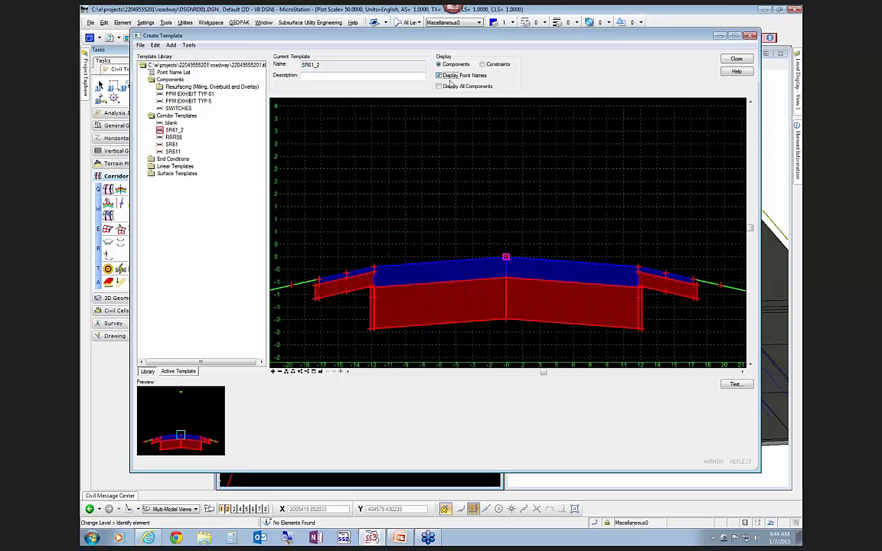
# Check the horizontal feature constraint and search range of SR61_2's left edge-of-pavement point LT_PVT_EOP_OUT
pyautogui.doubleClick(374, 269)
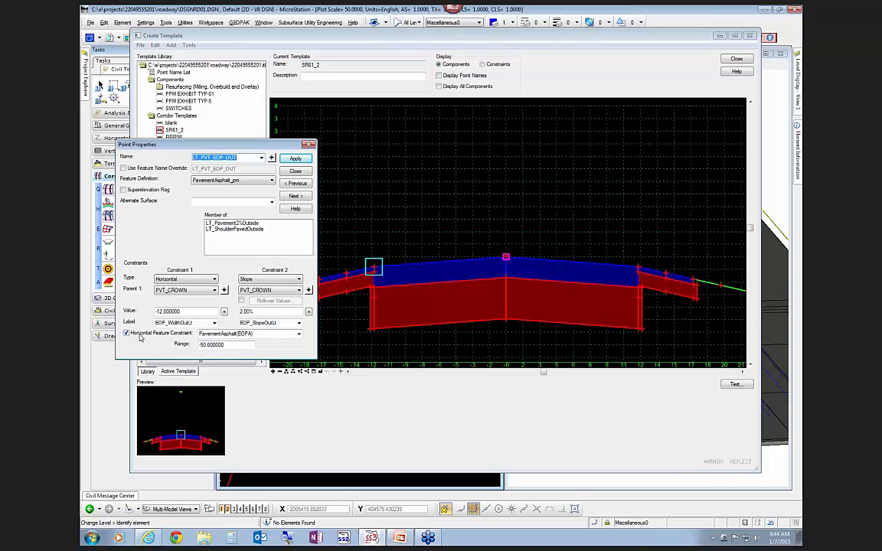
pyautogui.moveTo(222, 345); pyautogui.dragTo(199, 345)
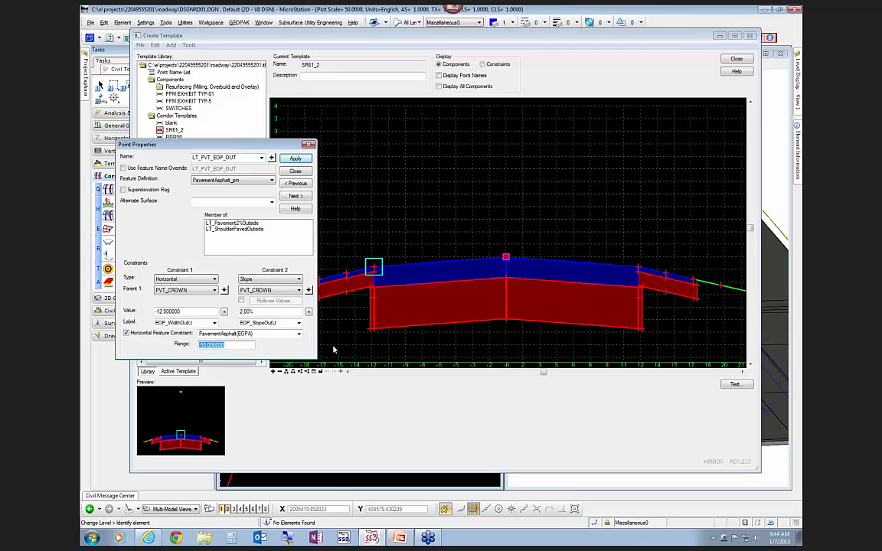
pyautogui.click(300, 171)
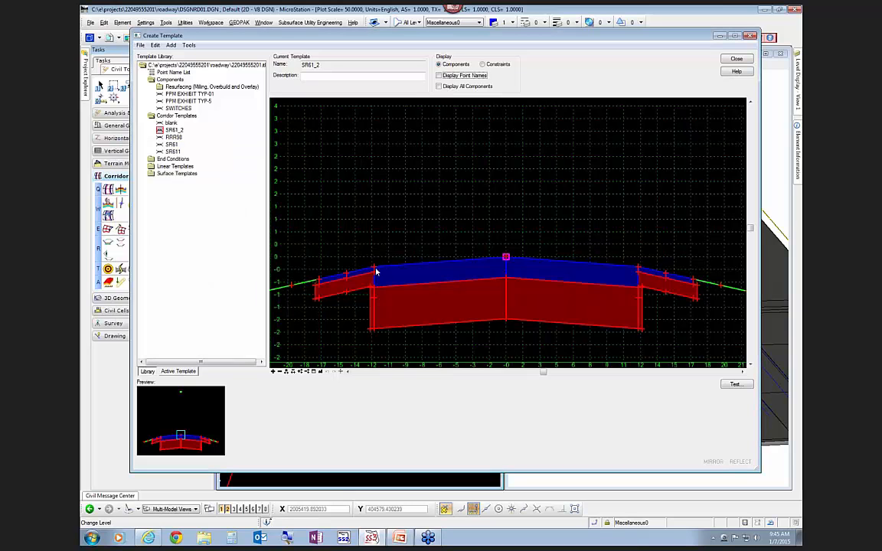
# Set the horizontal constraint of the LT_PVT_EOP_OUT point to -9 and close the template editor
pyautogui.moveTo(375, 271)
pyautogui.doubleClick(374, 269)
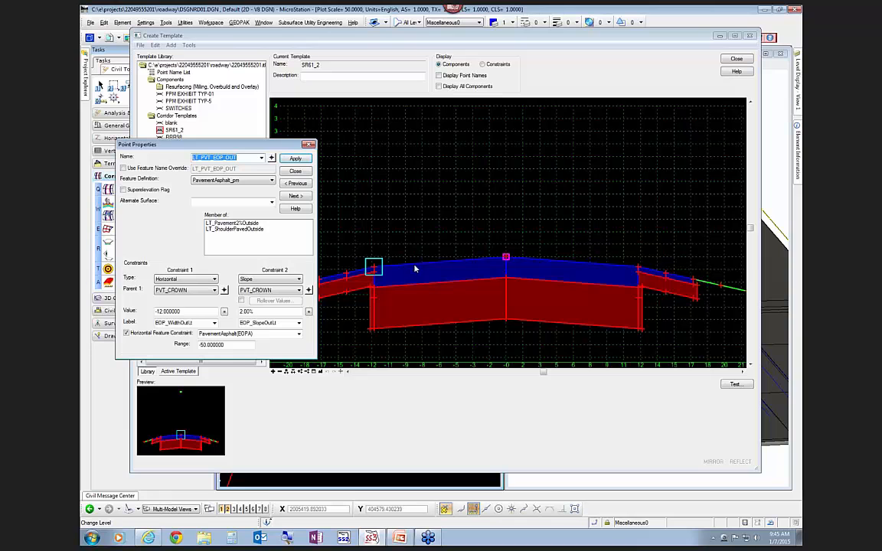
pyautogui.doubleClick(182, 310)
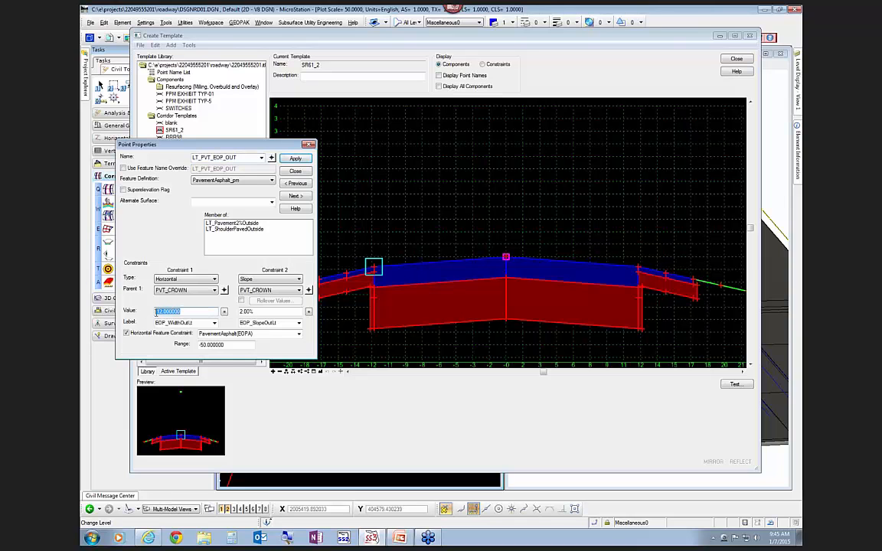
pyautogui.click(200, 335)
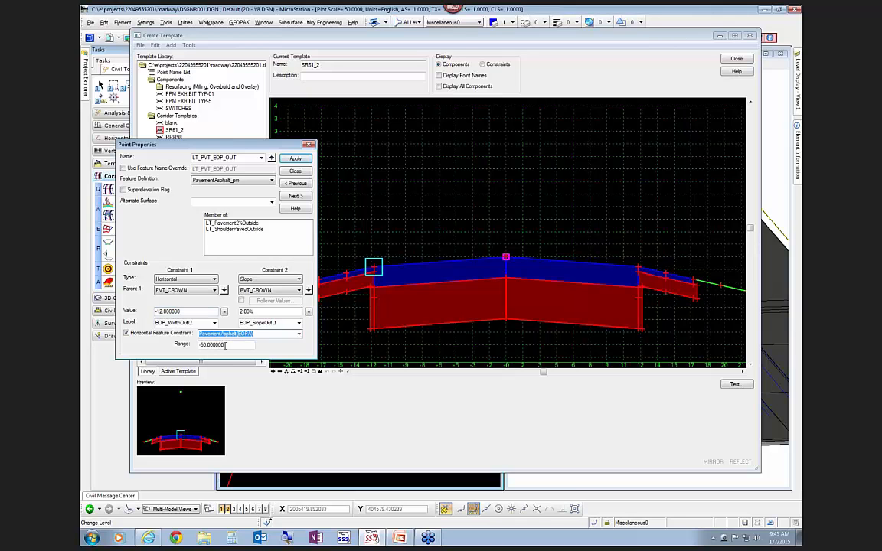
pyautogui.click(224, 345)
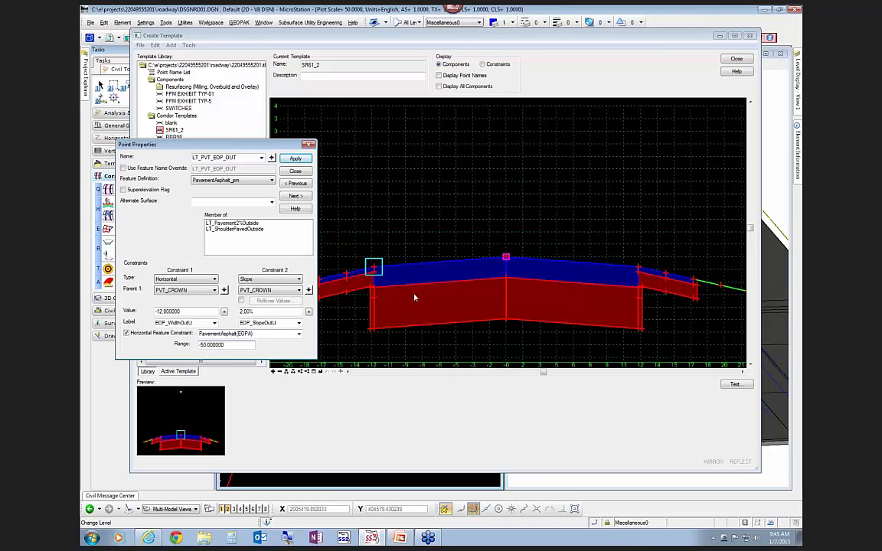
pyautogui.moveTo(183, 312); pyautogui.dragTo(155, 312)
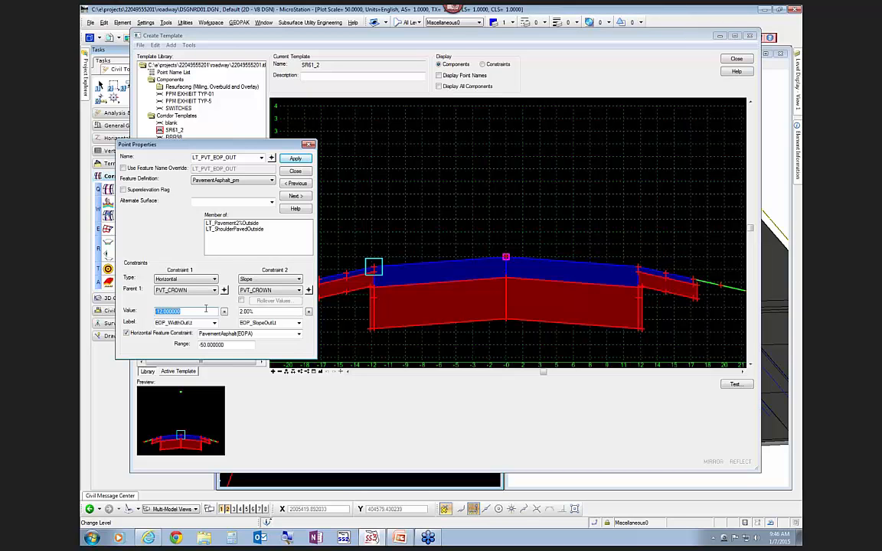
pyautogui.write('-9')
pyautogui.press('Tab')
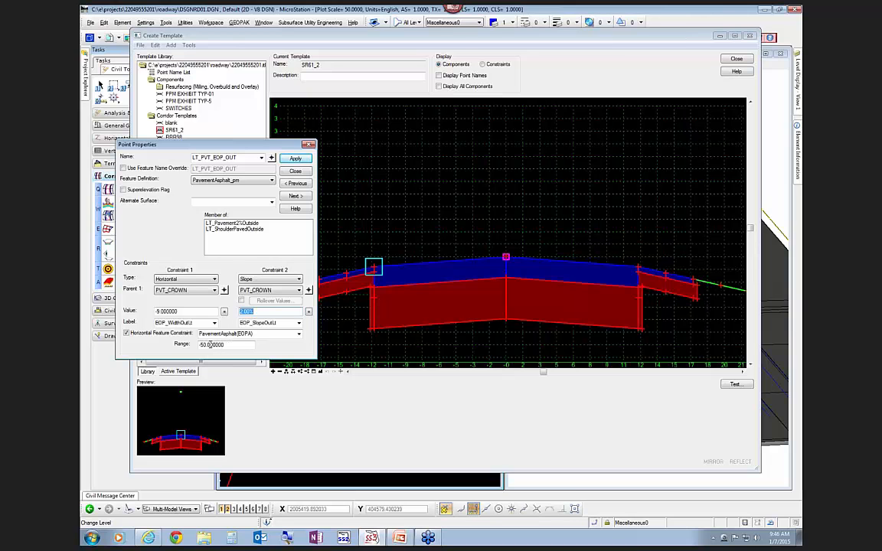
pyautogui.click(303, 160)
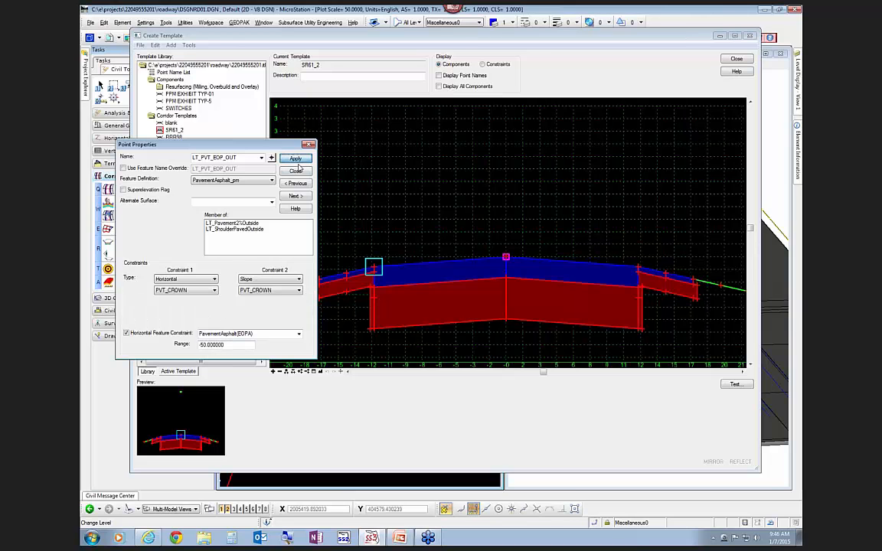
pyautogui.click(300, 171)
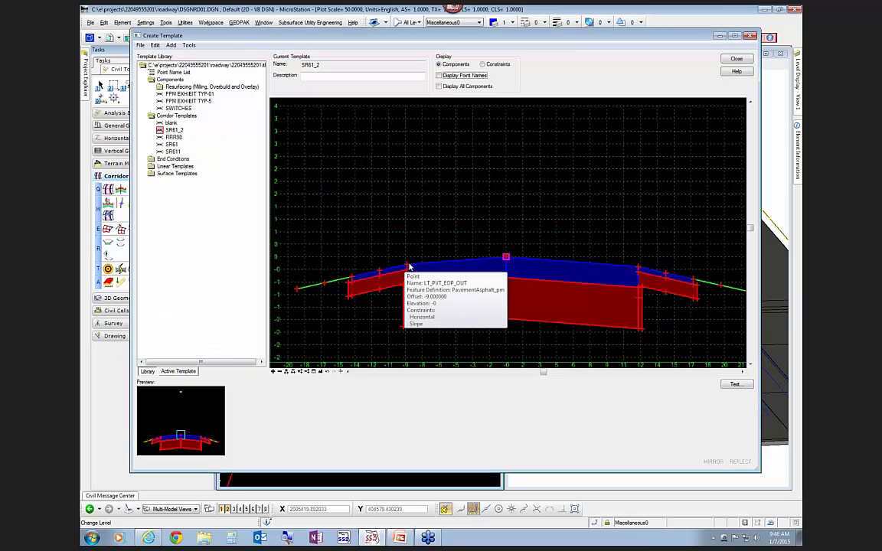
pyautogui.click(746, 60)
pyautogui.click(425, 302)
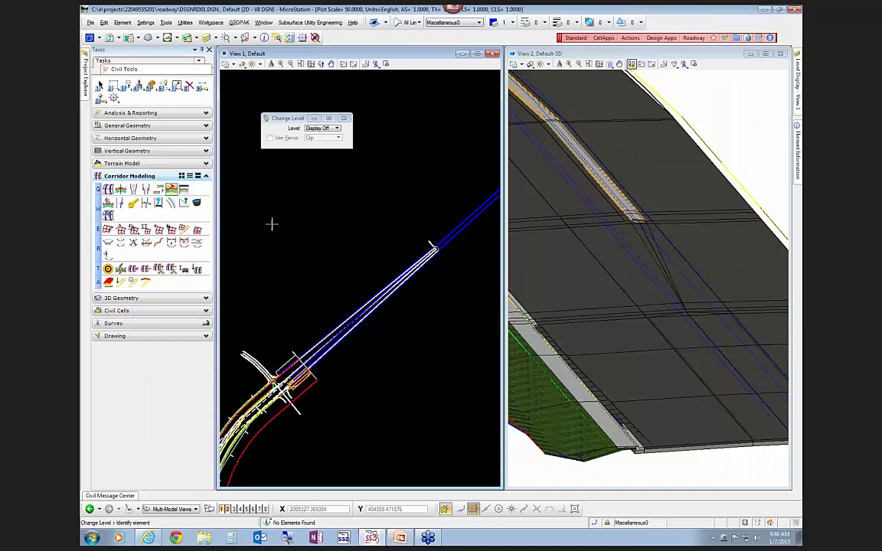
pyautogui.click(197, 203)
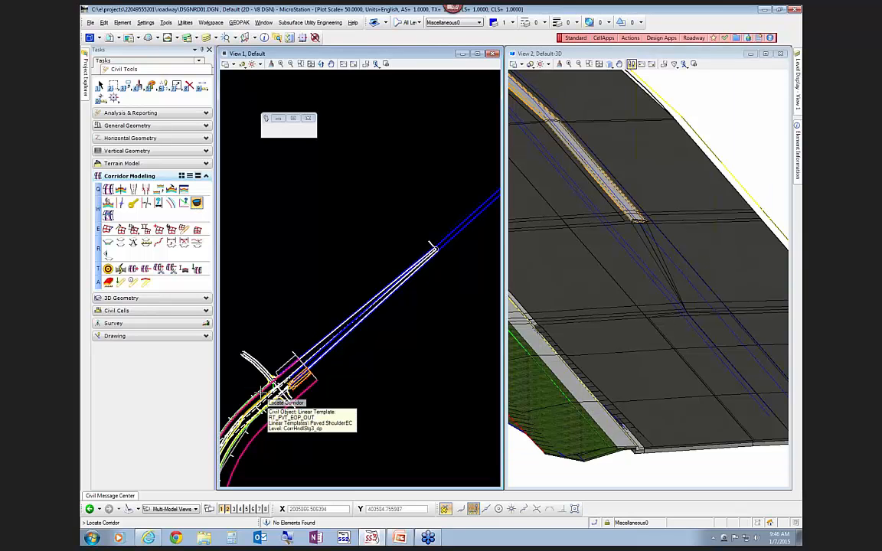
pyautogui.click(267, 392)
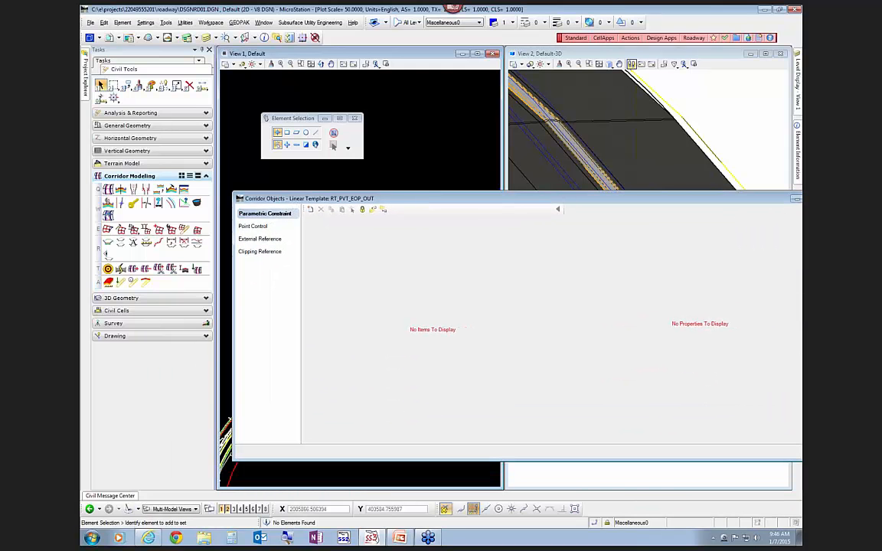
pyautogui.click(826, 198)
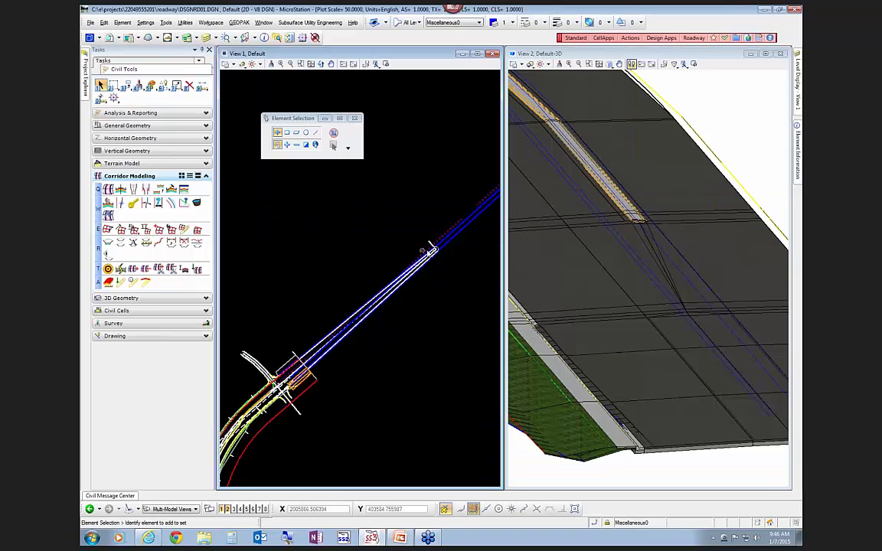
# Open the corridor objects of the SR61 corridor
pyautogui.scroll(-3, 429, 252)
pyautogui.scroll(3, 292, 364)
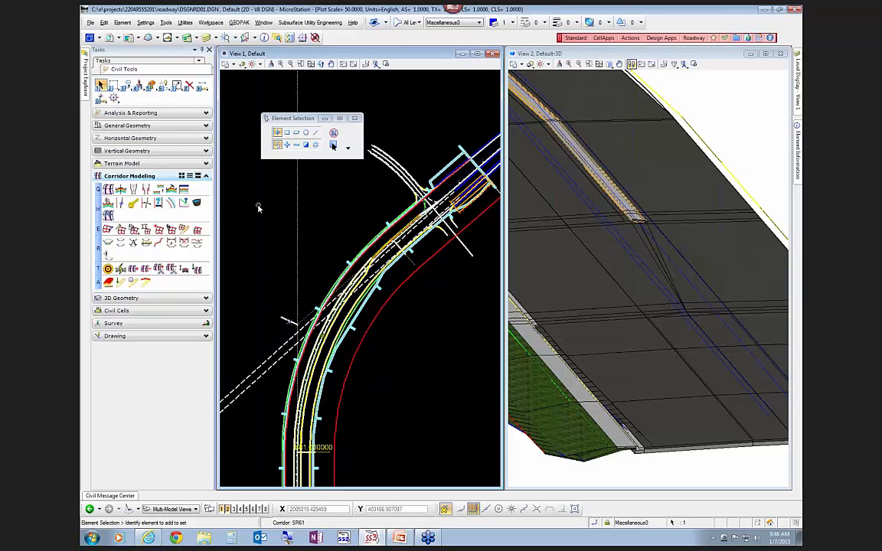
pyautogui.click(197, 202)
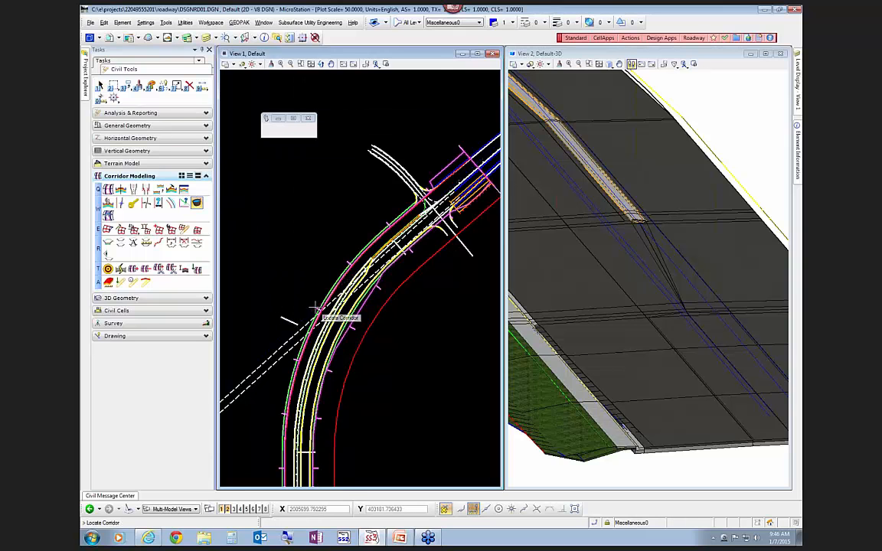
pyautogui.click(280, 272)
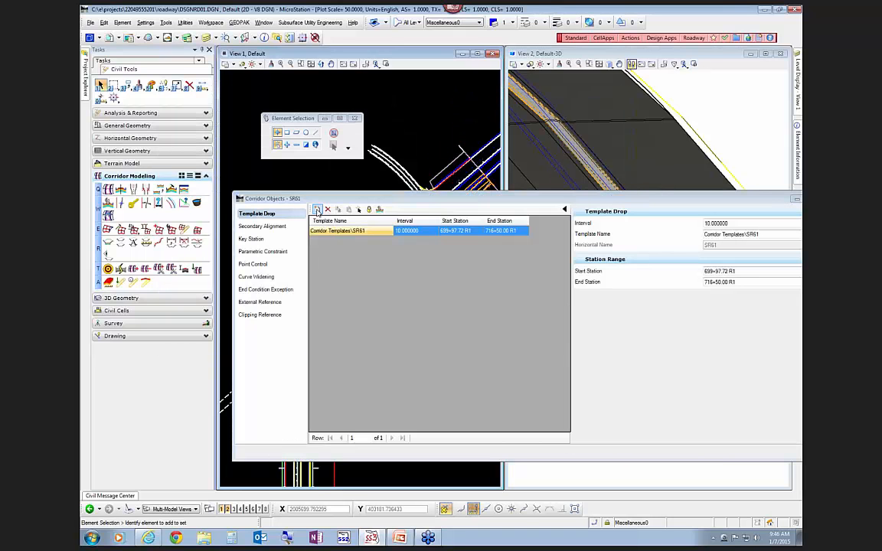
# Start a new template drop on SR61 using the SR61_2 template from Corridor Templates
pyautogui.click(318, 210)
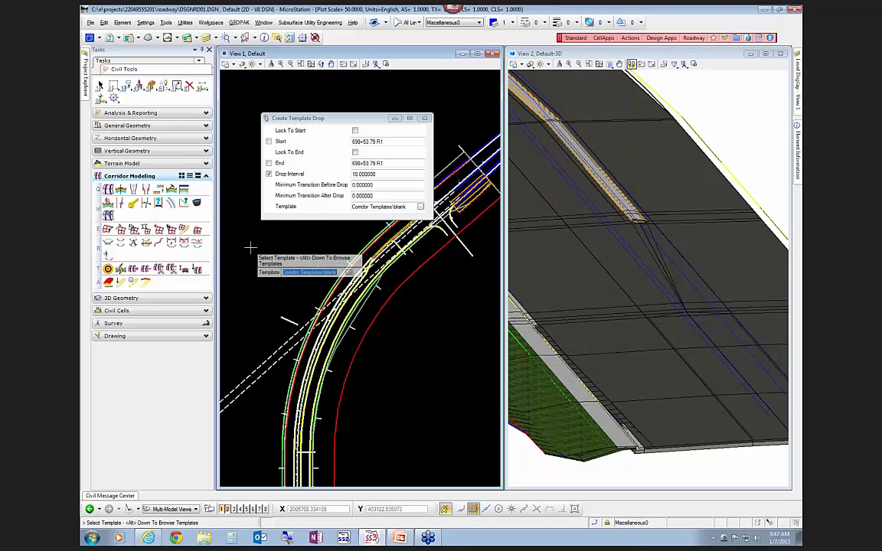
pyautogui.press('alt')
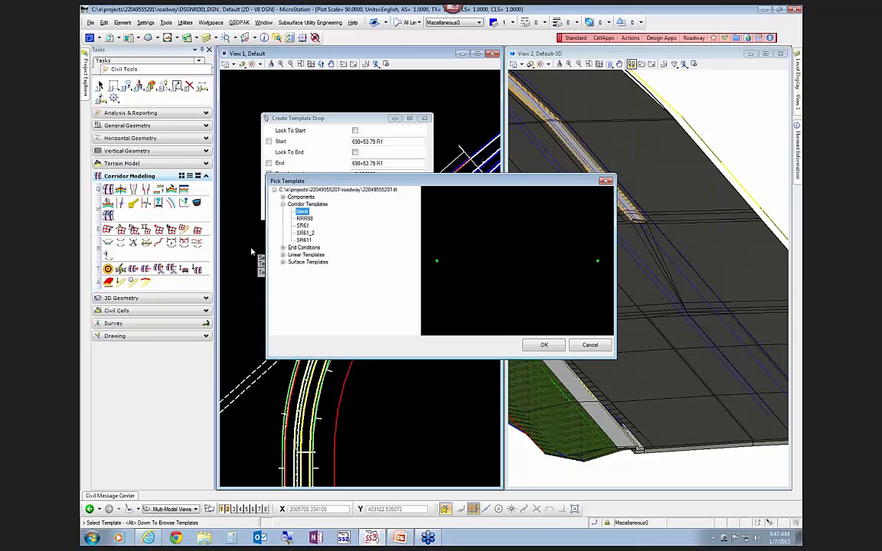
pyautogui.click(304, 233)
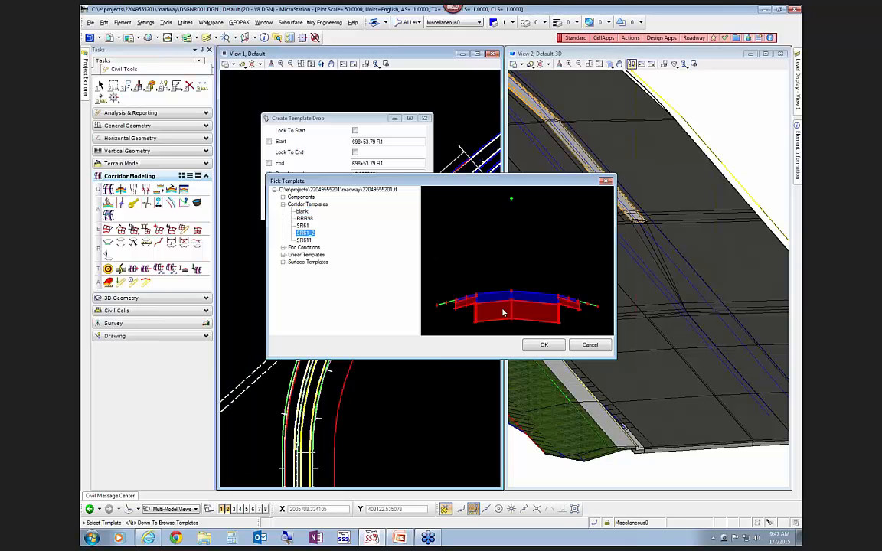
pyautogui.click(541, 345)
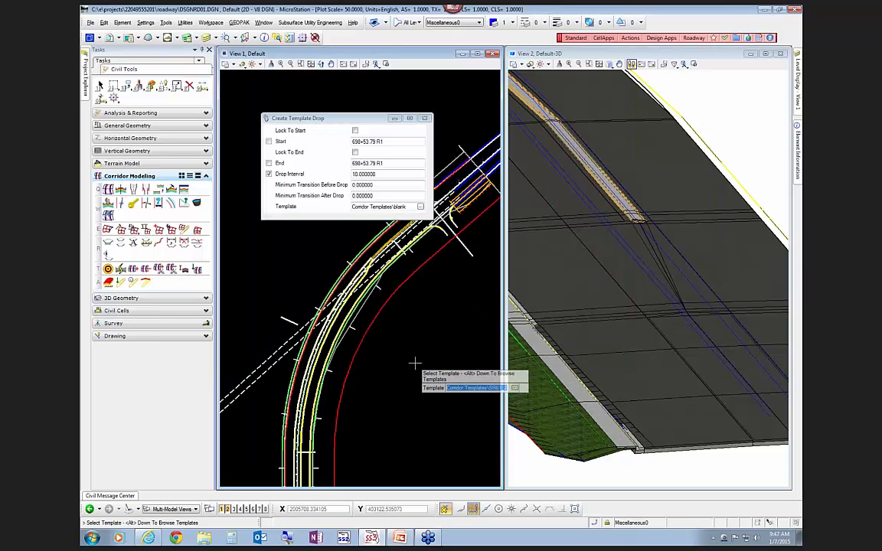
pyautogui.click(406, 363)
# Start the template drop at about station 716+50, at the cross line just before station 717
pyautogui.scroll(-3, 395, 363)
pyautogui.scroll(4, 415, 313)
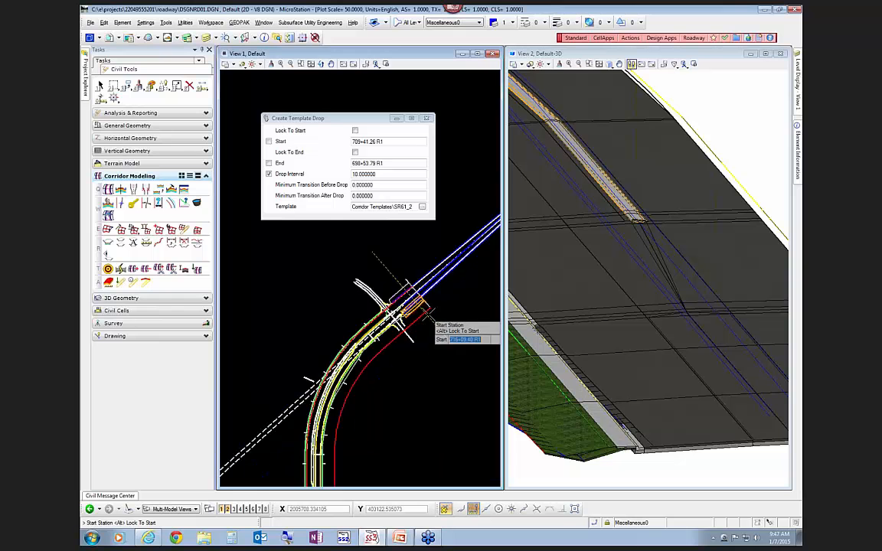
pyautogui.scroll(2, 414, 350)
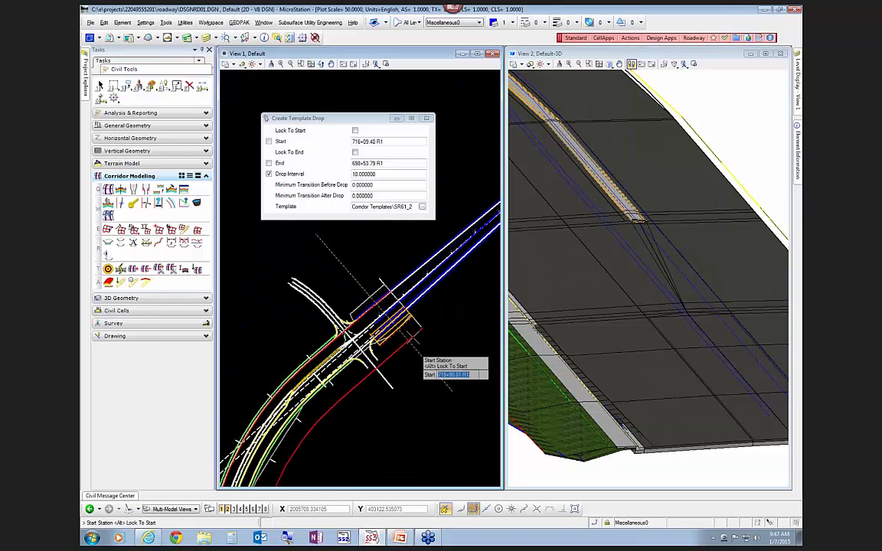
pyautogui.scroll(3, 399, 305)
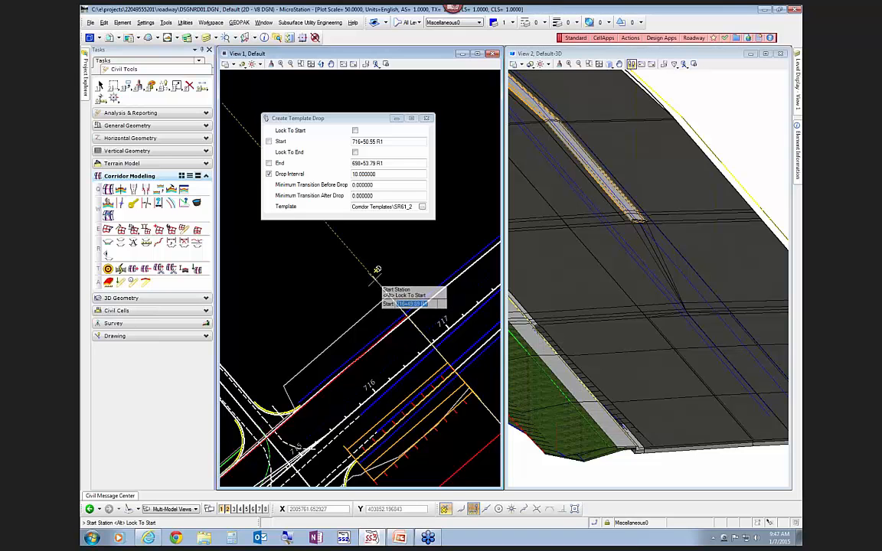
pyautogui.click(376, 271)
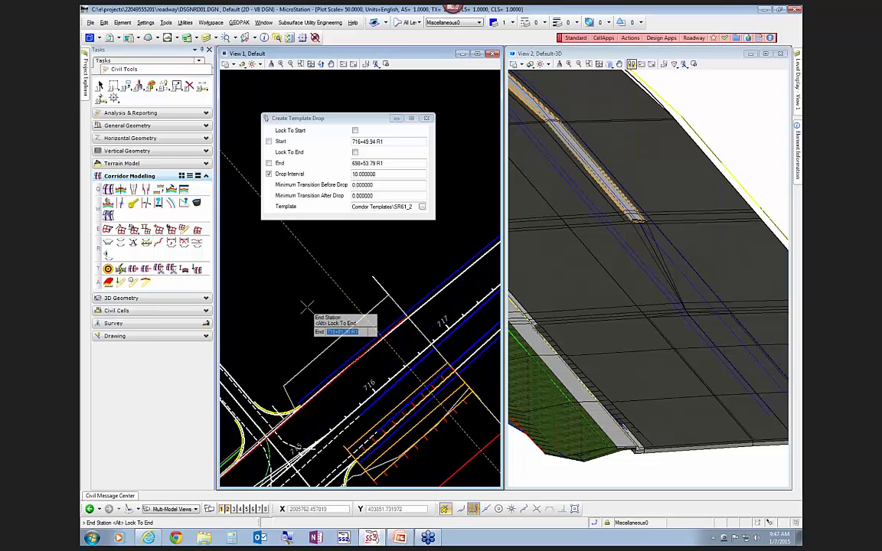
# Lock the drop's end to the corridor end, accept the zero minimum transition before the drop, and close the corridor objects
pyautogui.scroll(-2, 307, 307)
pyautogui.scroll(-2, 369, 310)
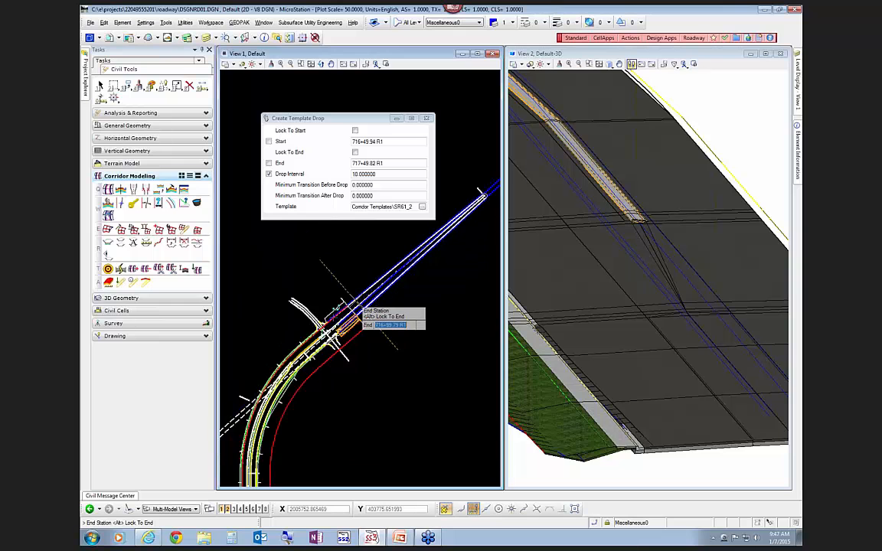
pyautogui.press('alt')
pyautogui.click(423, 297)
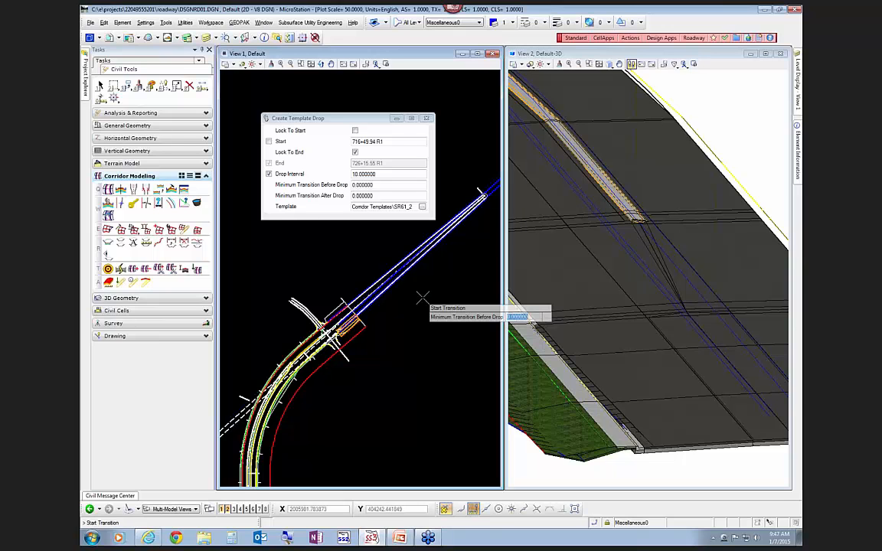
pyautogui.click(423, 297)
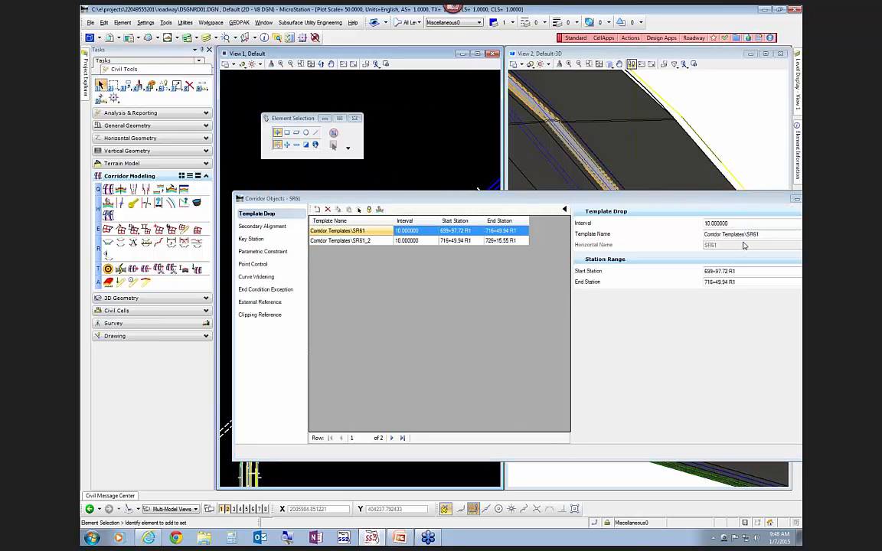
pyautogui.click(796, 199)
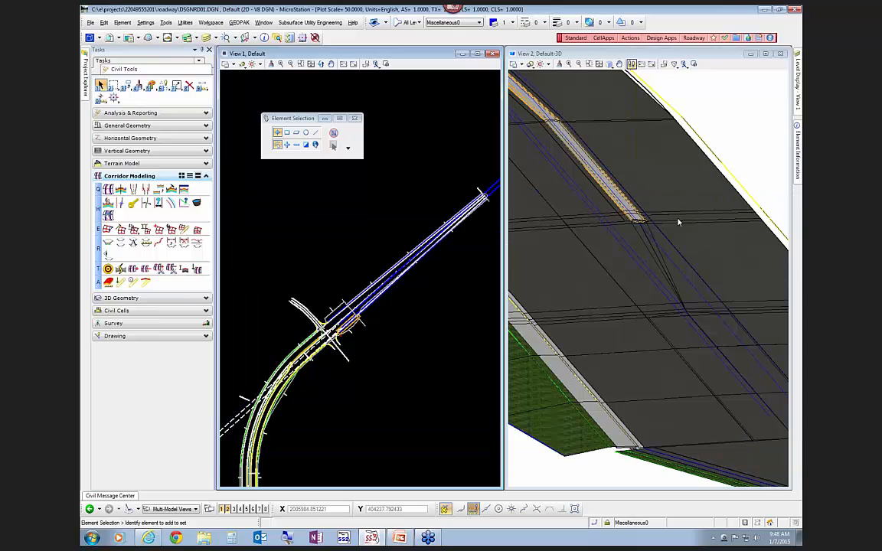
# Examine the corridor where SR61_2 begins, in 3D and in plan, and check the asphalt edge-of-pavement element near station 717
pyautogui.scroll(-2, 320, 258)
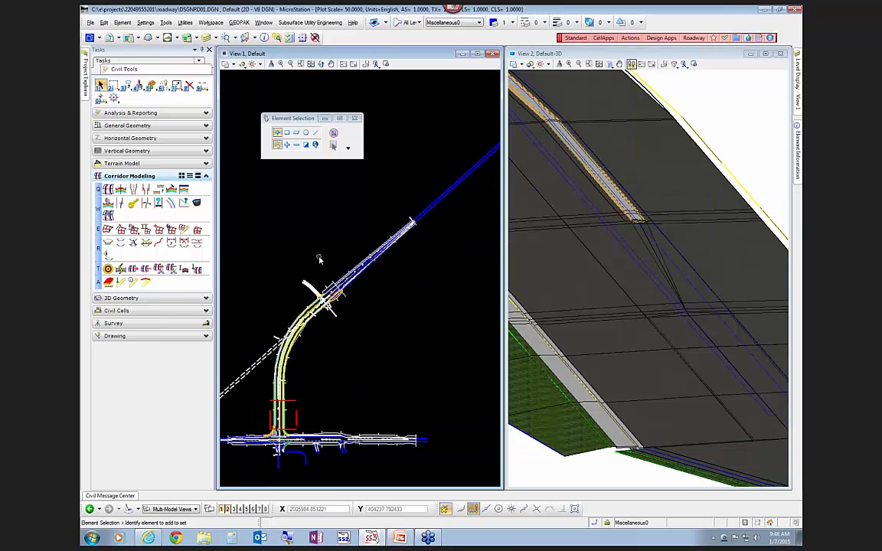
pyautogui.scroll(-2, 517, 299)
pyautogui.scroll(-1, 606, 334)
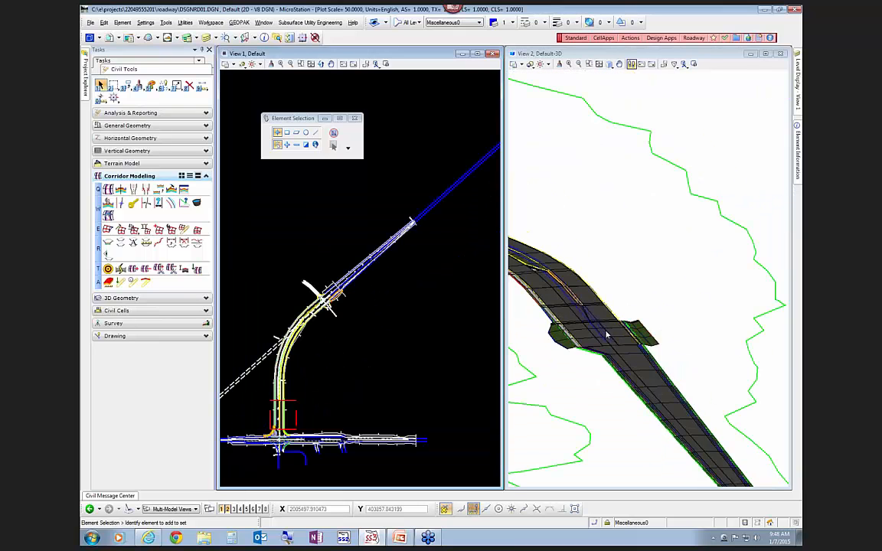
pyautogui.scroll(2, 641, 388)
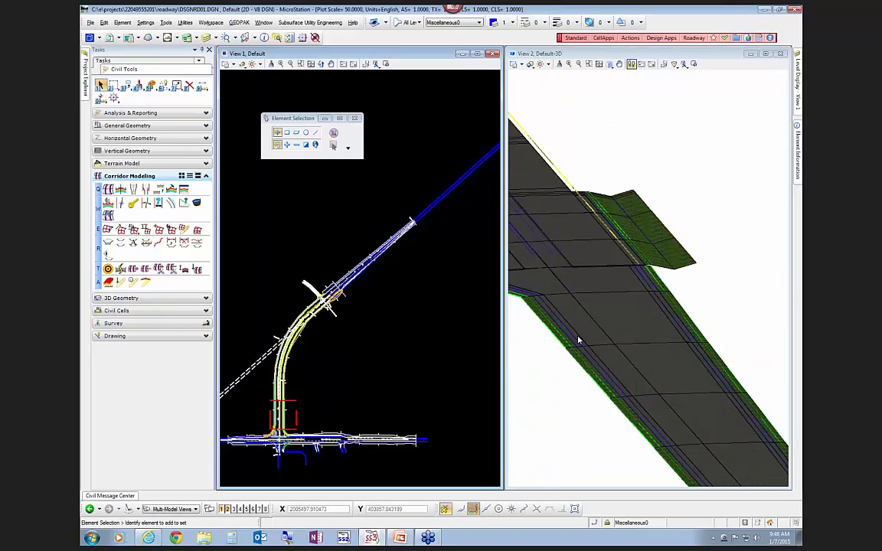
pyautogui.scroll(1, 329, 298)
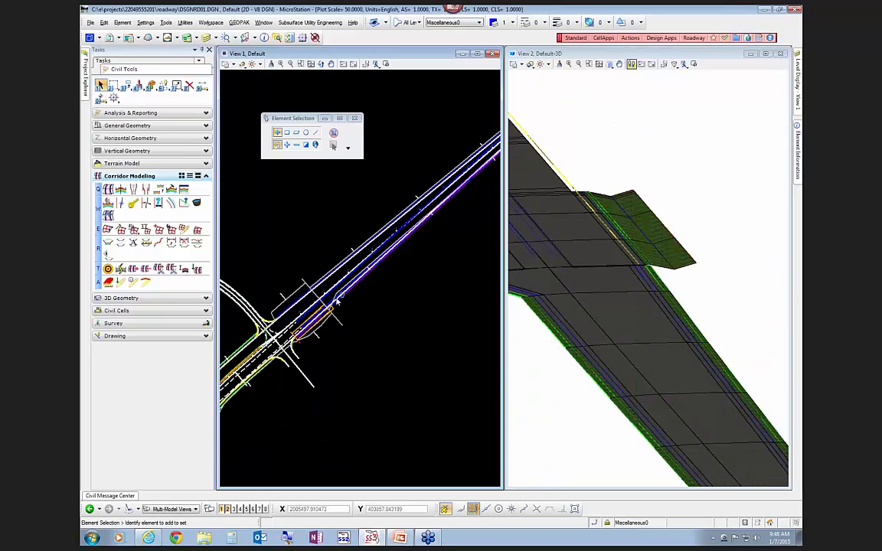
pyautogui.scroll(2, 331, 299)
pyautogui.scroll(2, 332, 300)
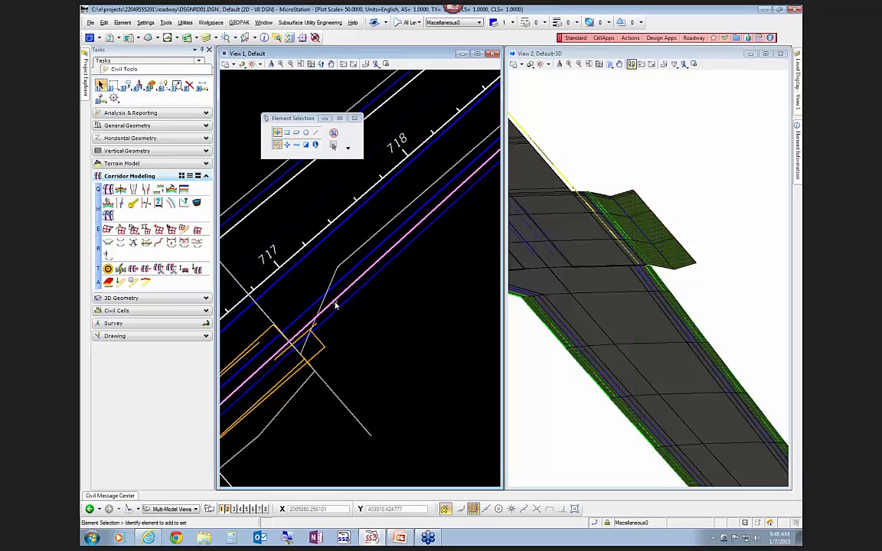
pyautogui.moveTo(334, 303)
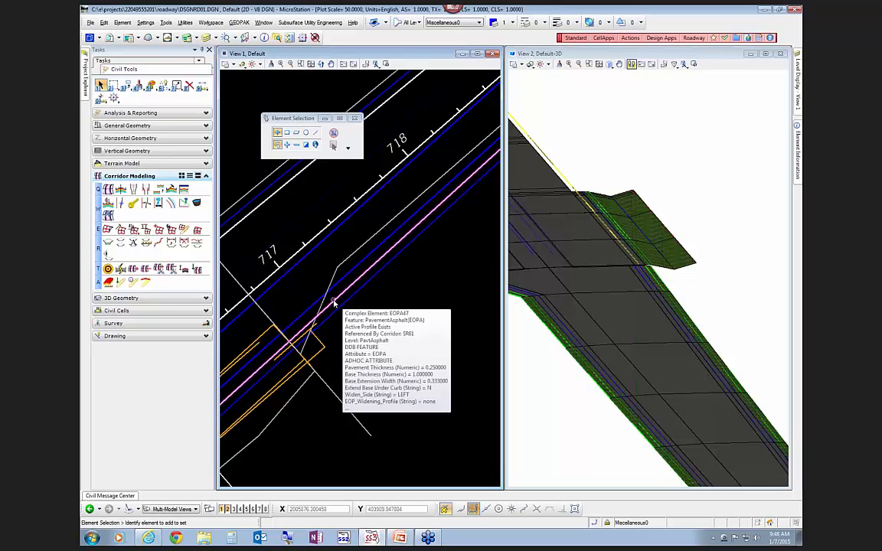
pyautogui.scroll(-2, 434, 312)
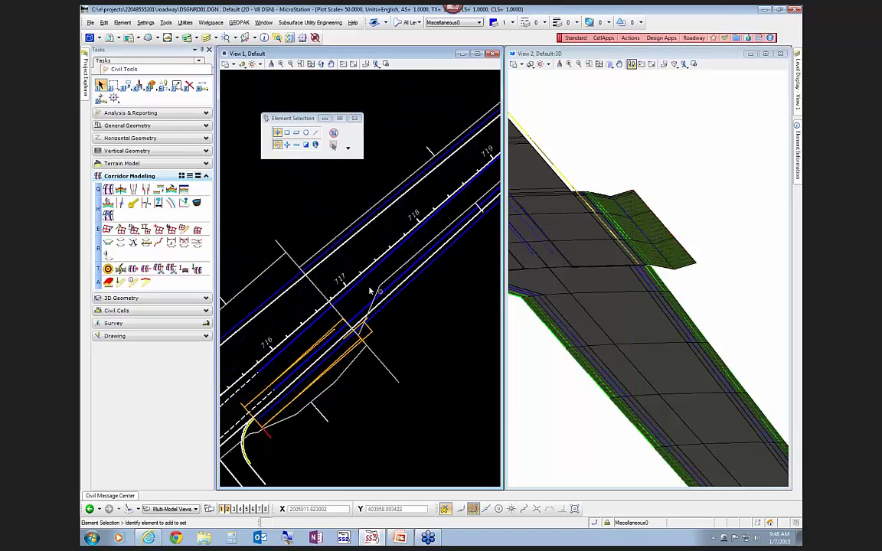
pyautogui.moveTo(384, 307)
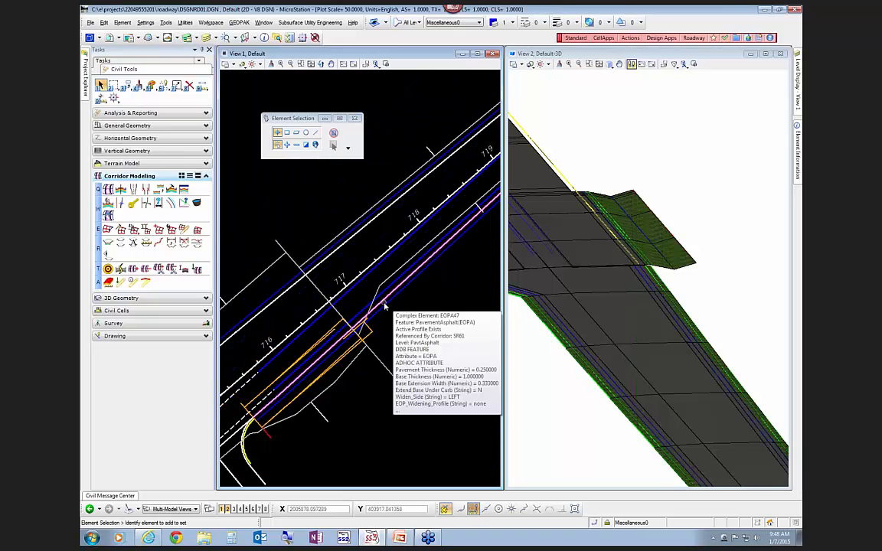
pyautogui.scroll(3, 358, 334)
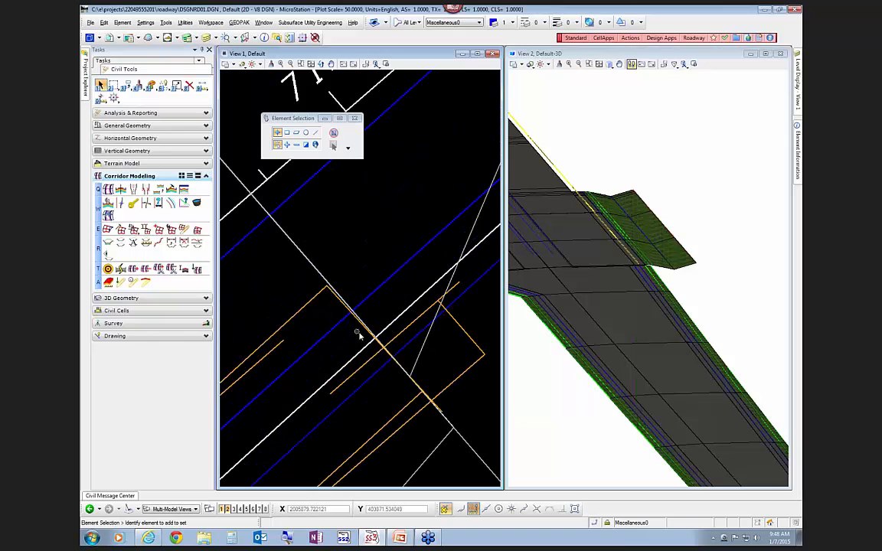
pyautogui.scroll(-1, 365, 339)
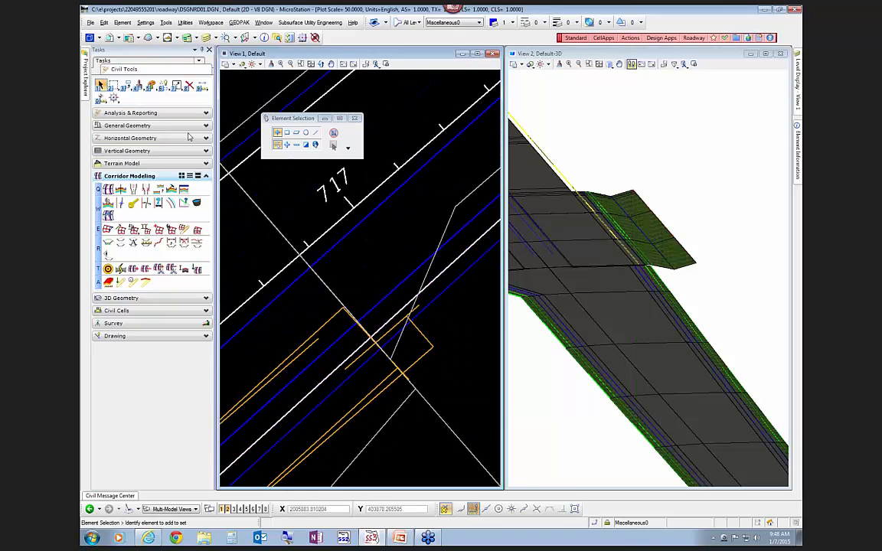
# Measure the distance between the SR61 centerline and the asphalt edge-of-pavement line where the SR61_2 drop begins
pyautogui.click(201, 86)
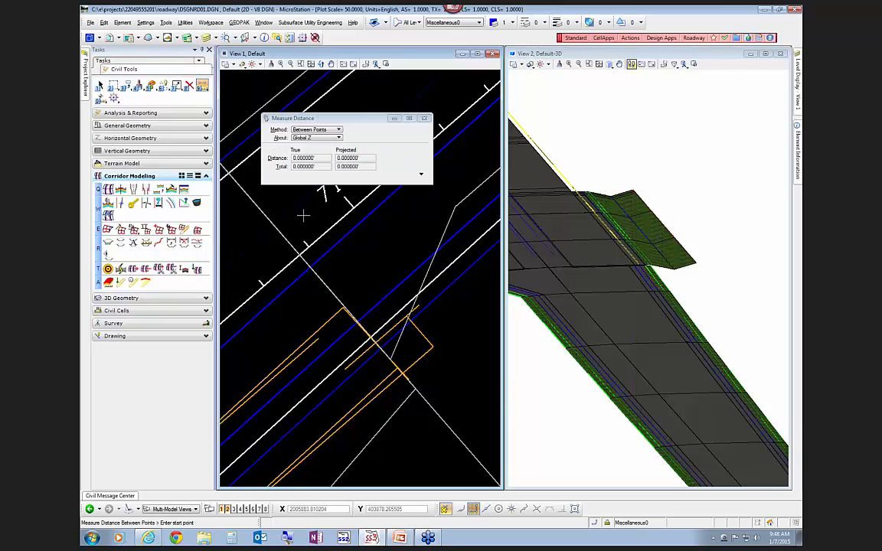
pyautogui.click(300, 253)
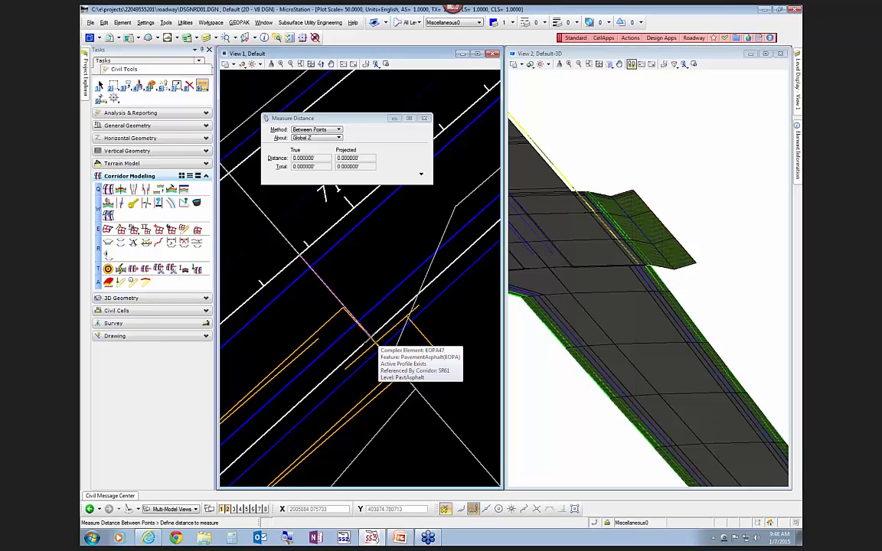
pyautogui.click(373, 337)
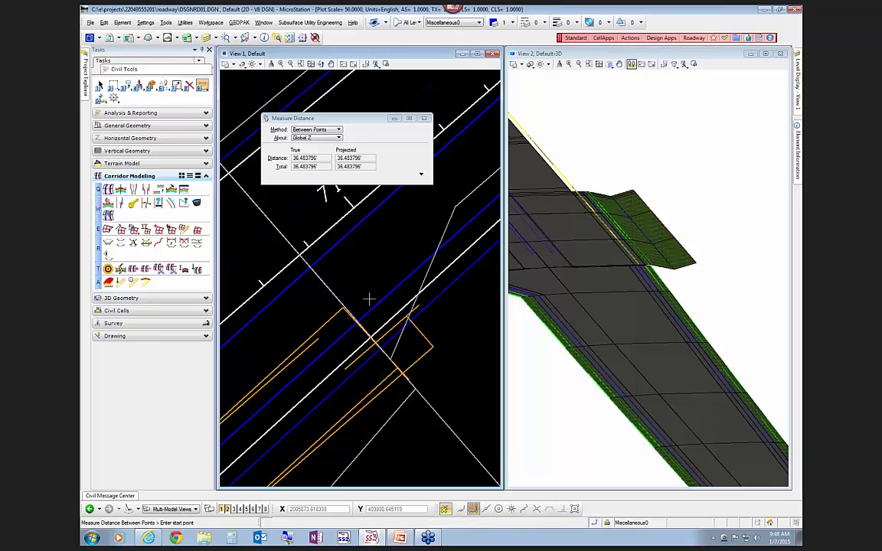
pyautogui.scroll(-2, 363, 305)
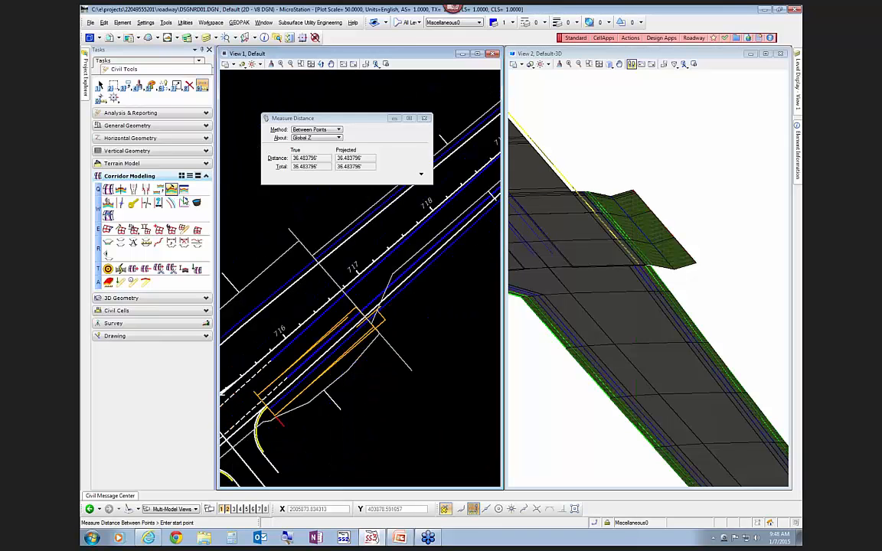
# Set the horizontal constraint of SR61_2's RT_PVT_EOP_OUT point to 9 and close the template editor
pyautogui.click(184, 201)
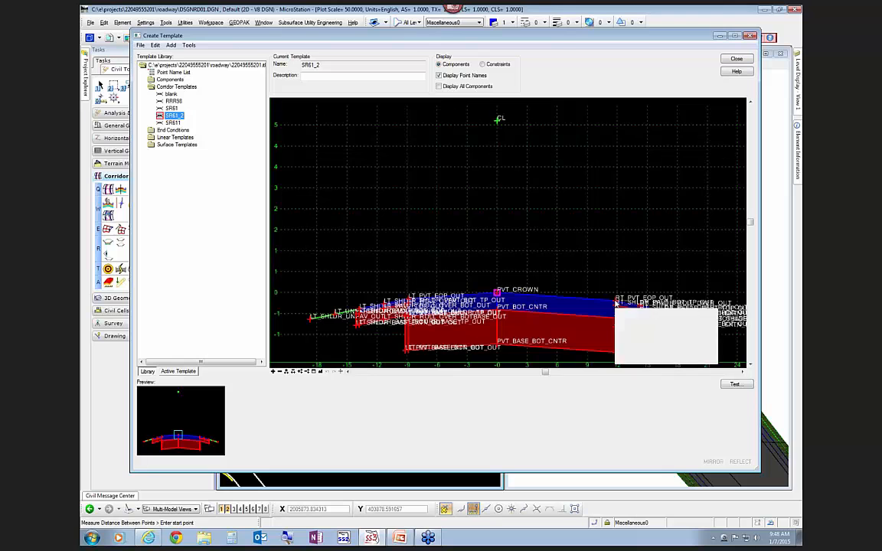
pyautogui.doubleClick(617, 304)
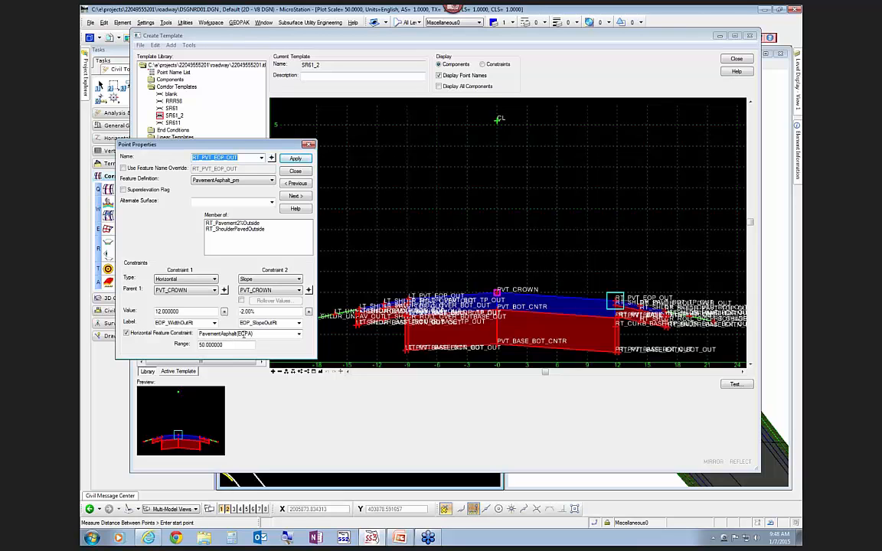
pyautogui.click(180, 312)
pyautogui.moveTo(180, 311); pyautogui.dragTo(145, 311)
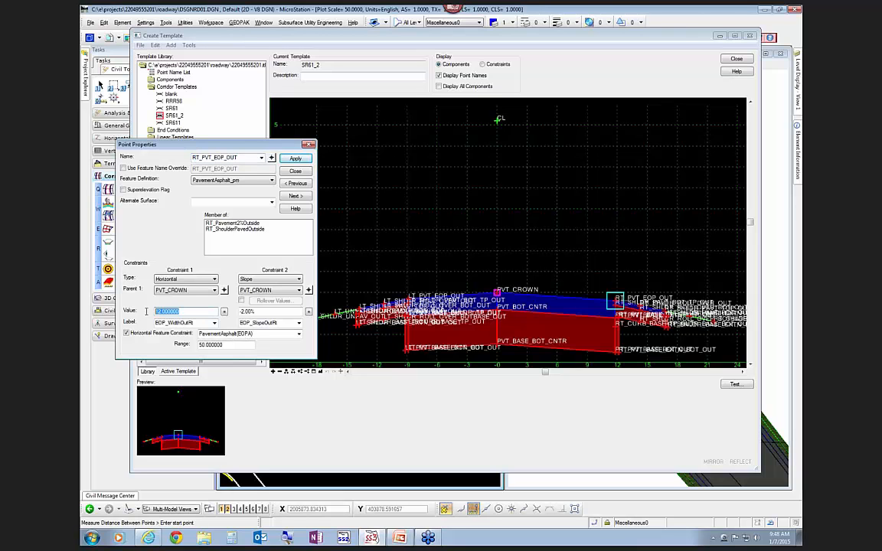
pyautogui.write('9')
pyautogui.press('Tab')
pyautogui.click(295, 157)
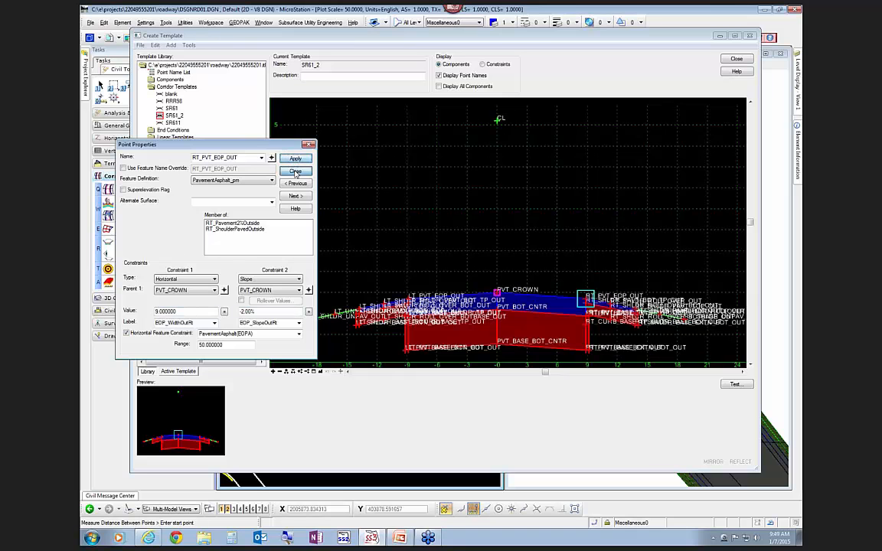
pyautogui.click(295, 170)
pyautogui.click(733, 60)
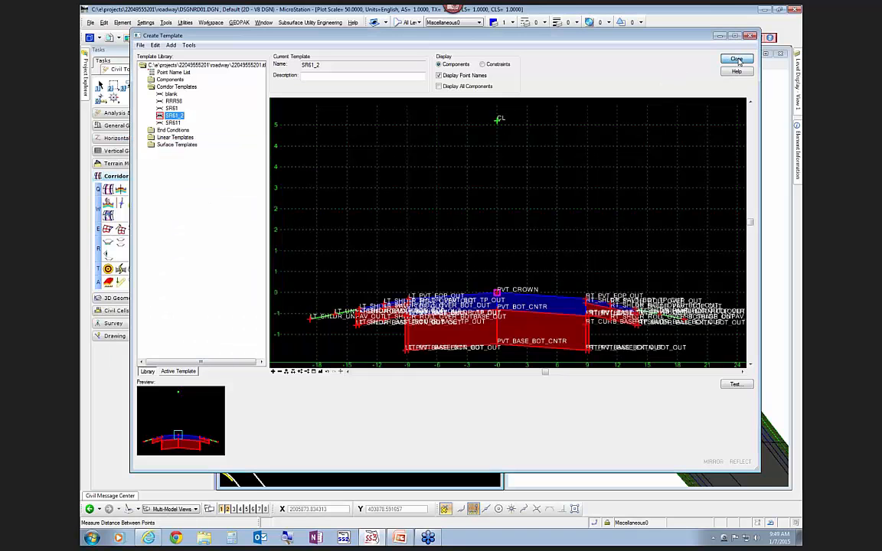
pyautogui.click(420, 301)
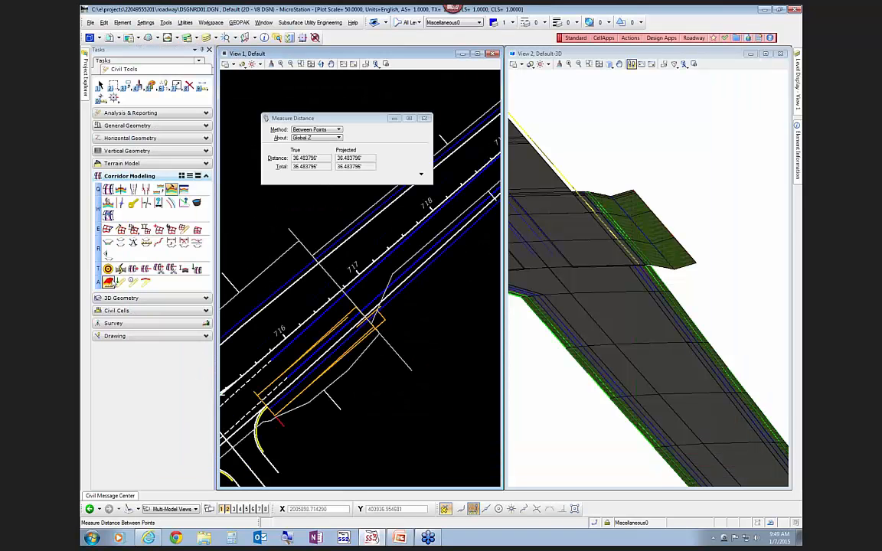
# Synchronize the SR61_2 template drop on the SR61 corridor with the template library and check the pavement in 3D
pyautogui.click(120, 269)
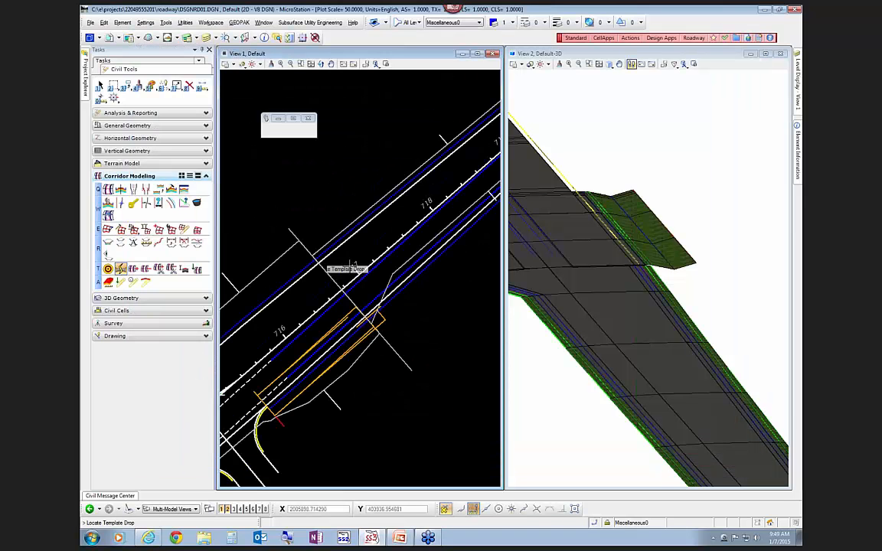
pyautogui.click(391, 277)
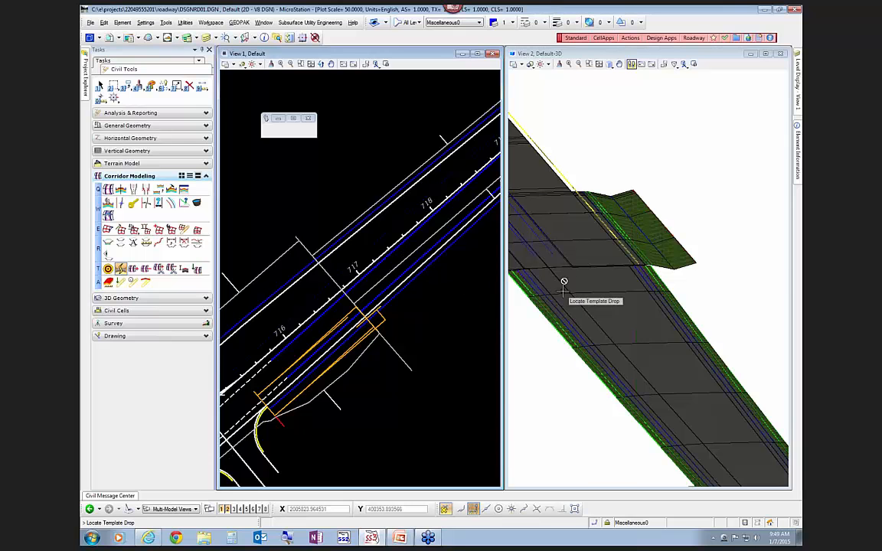
pyautogui.scroll(-2, 565, 281)
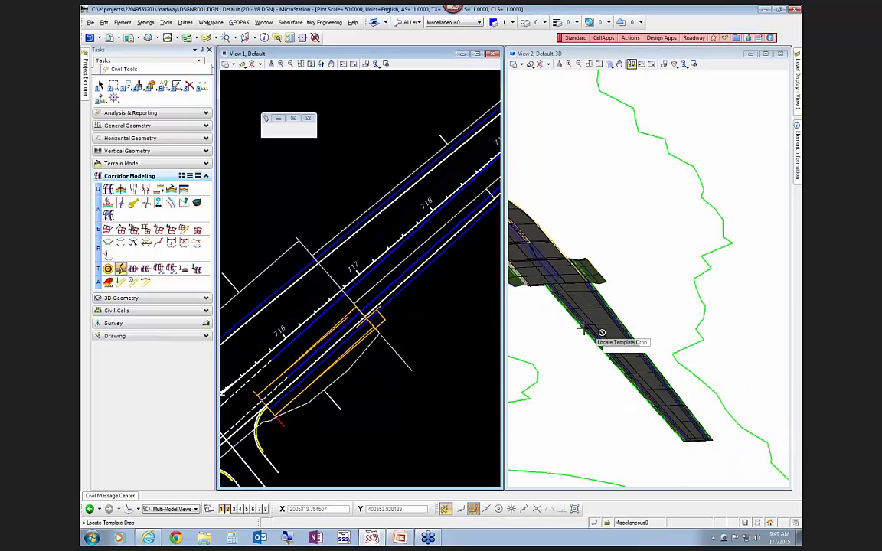
pyautogui.scroll(3, 609, 295)
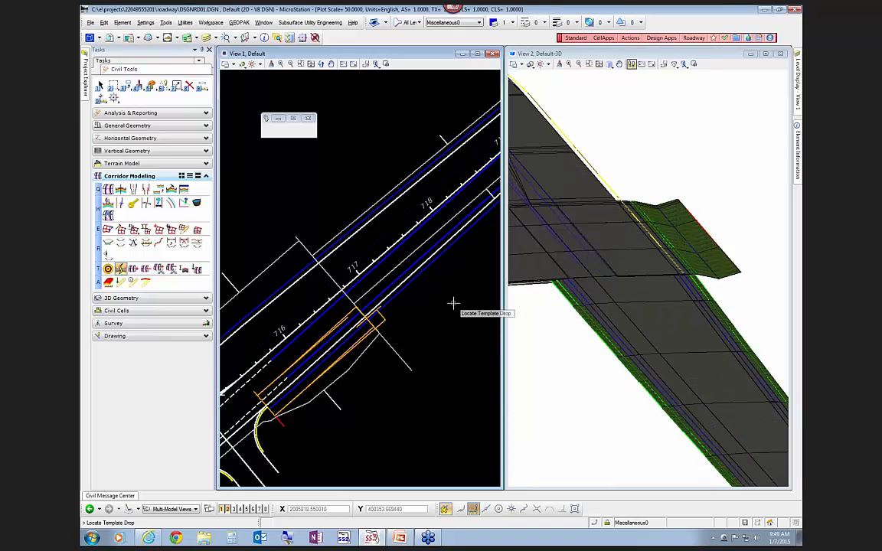
pyautogui.press('Escape')
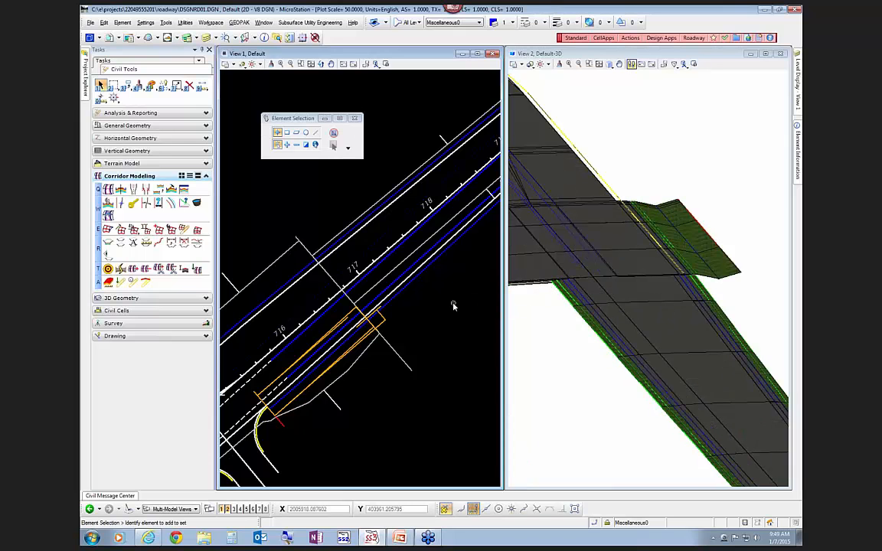
# Remove the asphalt edge-of-pavement element EOPA47 from the SR61 corridor's references
pyautogui.click(387, 298)
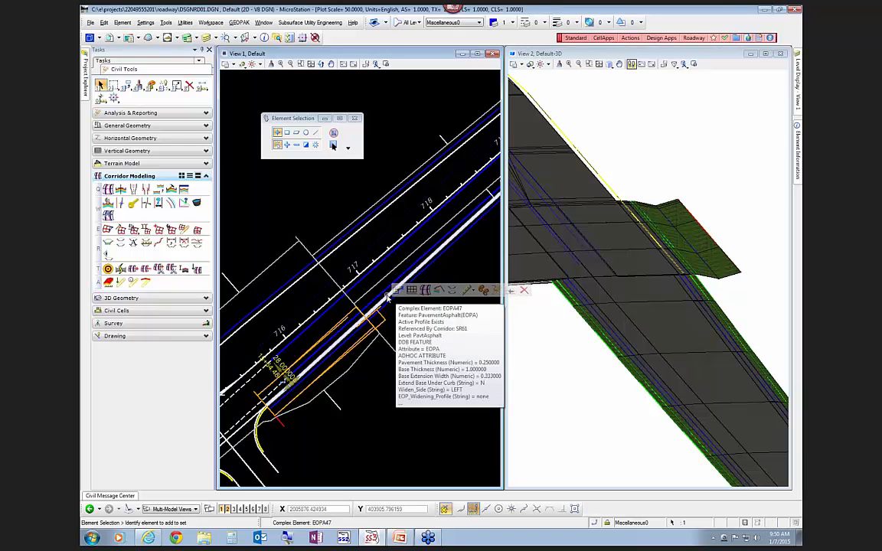
pyautogui.scroll(-2, 388, 299)
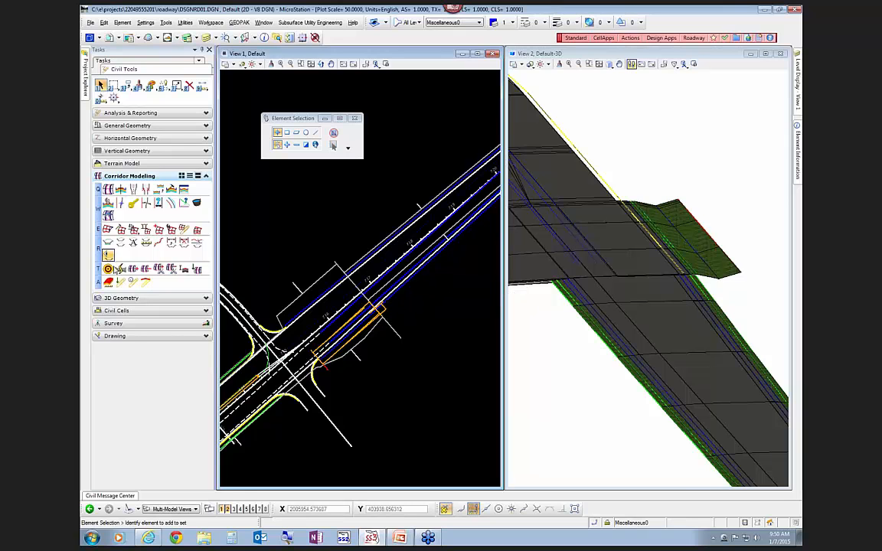
pyautogui.click(145, 269)
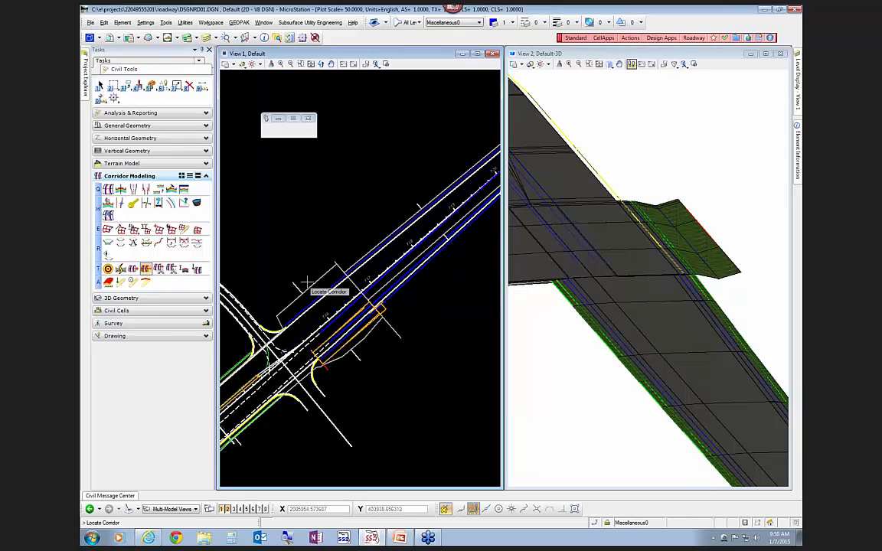
pyautogui.click(374, 292)
pyautogui.scroll(2, 398, 284)
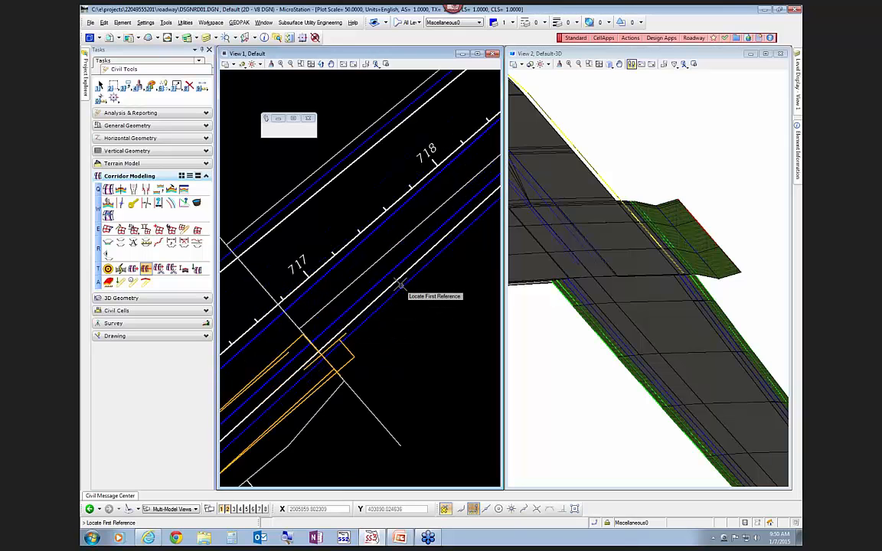
pyautogui.click(398, 284)
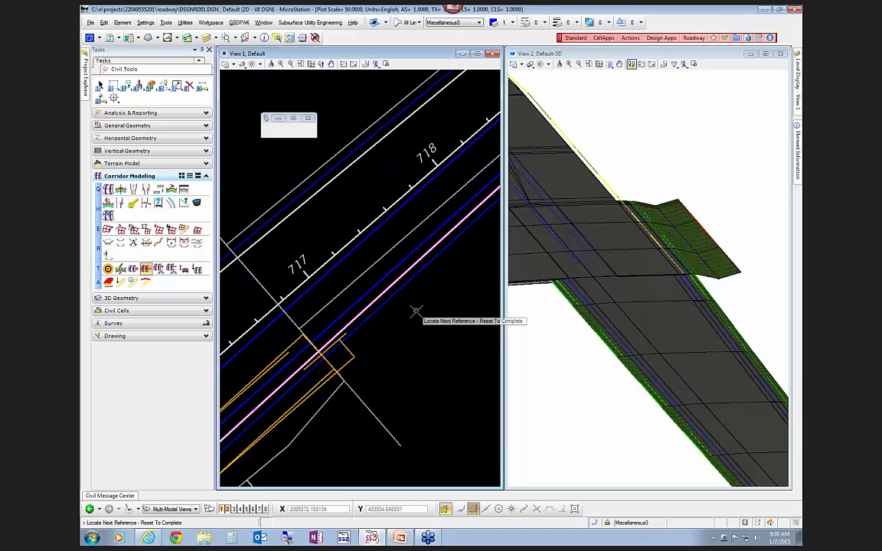
pyautogui.rightClick(417, 318)
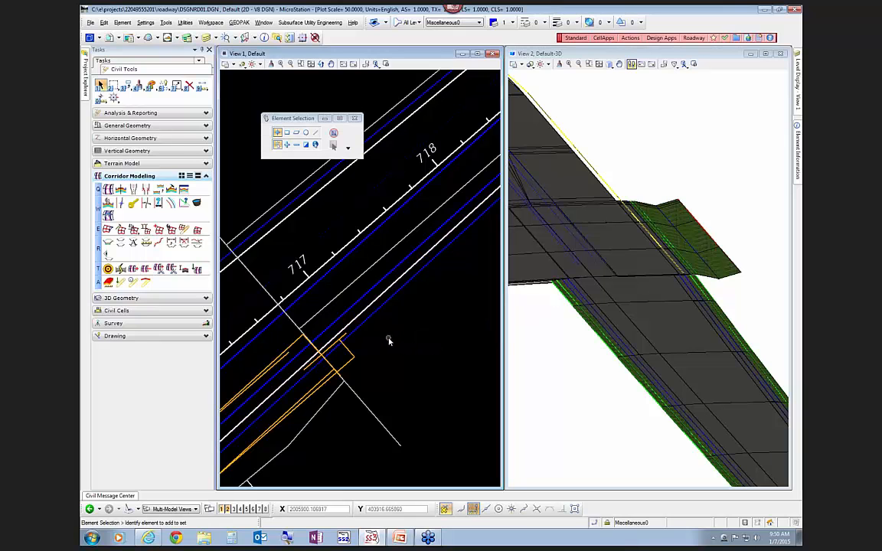
# Add the asphalt edge-of-pavement element EOPA47 as a corridor reference of SR61
pyautogui.click(134, 270)
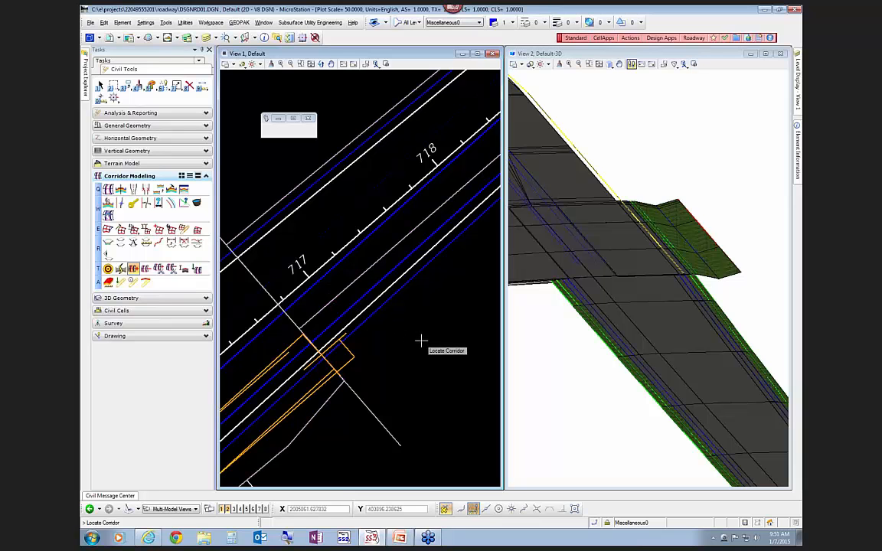
pyautogui.press('Escape')
pyautogui.moveTo(360, 320)
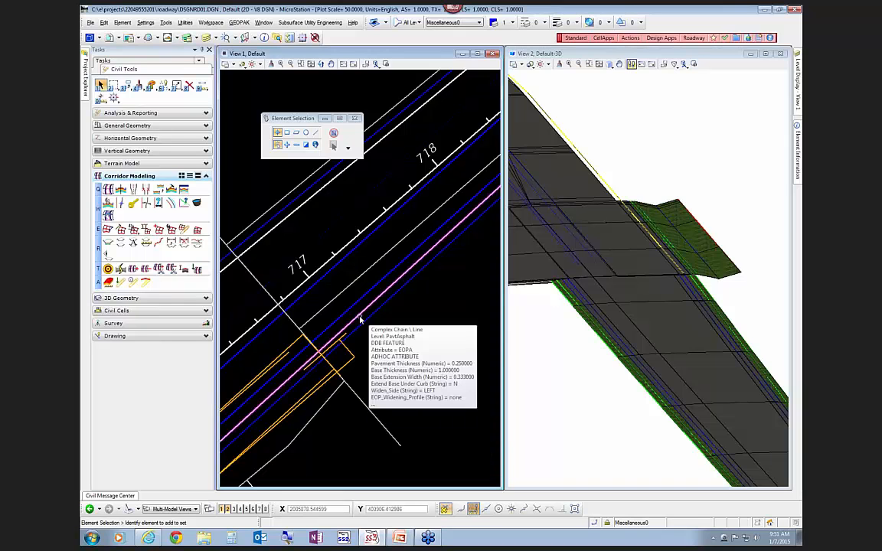
pyautogui.click(360, 320)
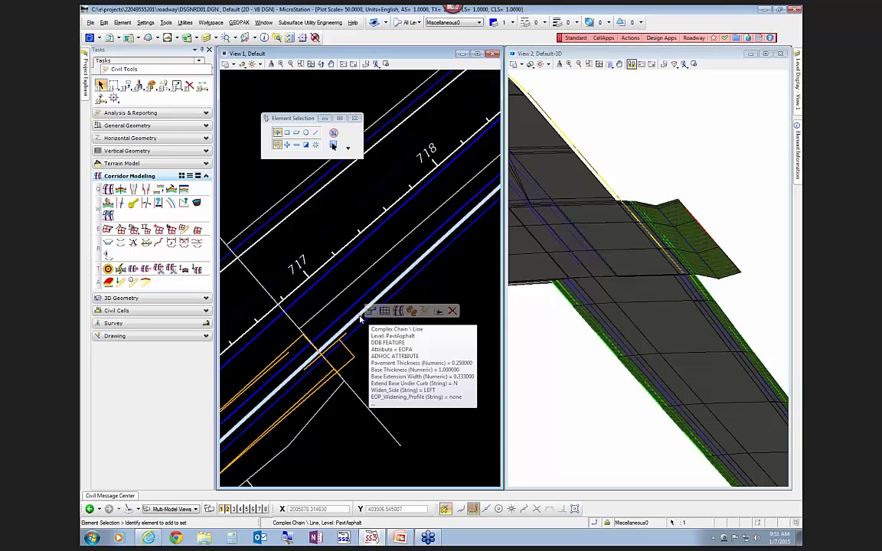
pyautogui.scroll(-2, 444, 353)
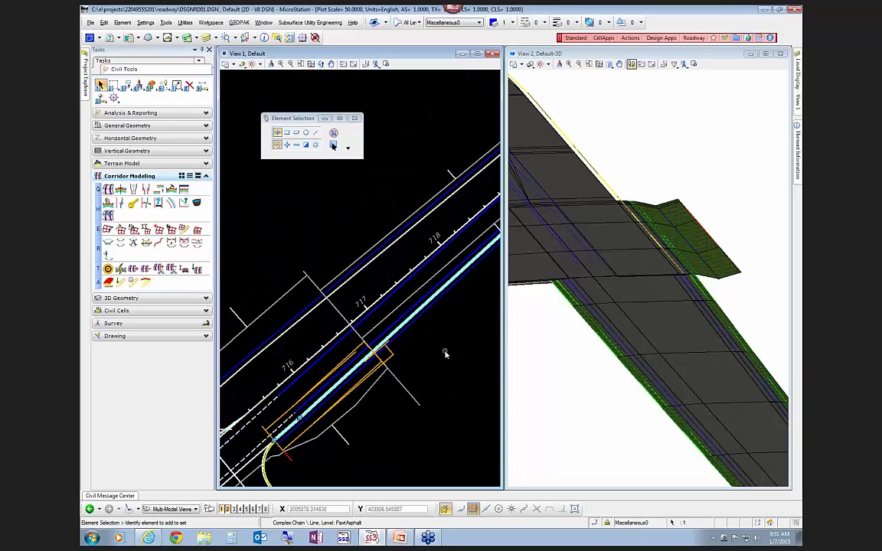
pyautogui.scroll(-2, 445, 354)
pyautogui.scroll(3, 444, 354)
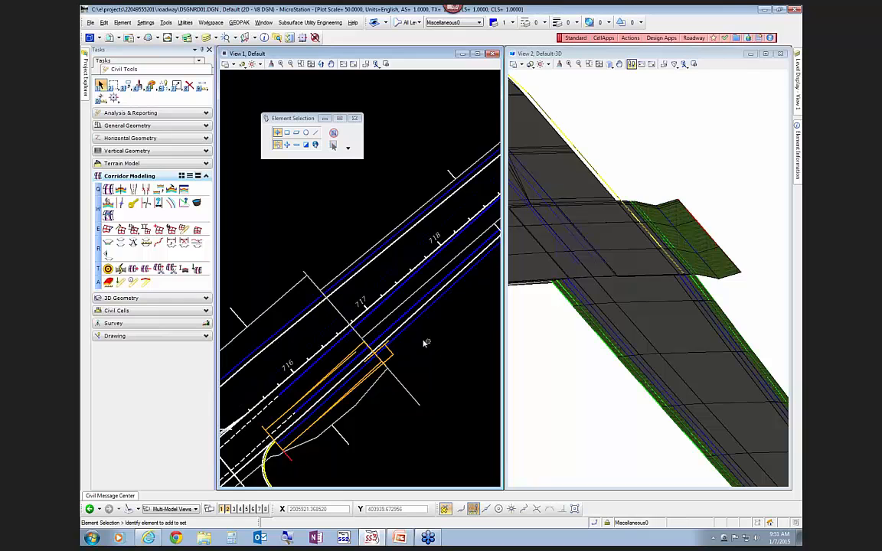
pyautogui.moveTo(403, 329)
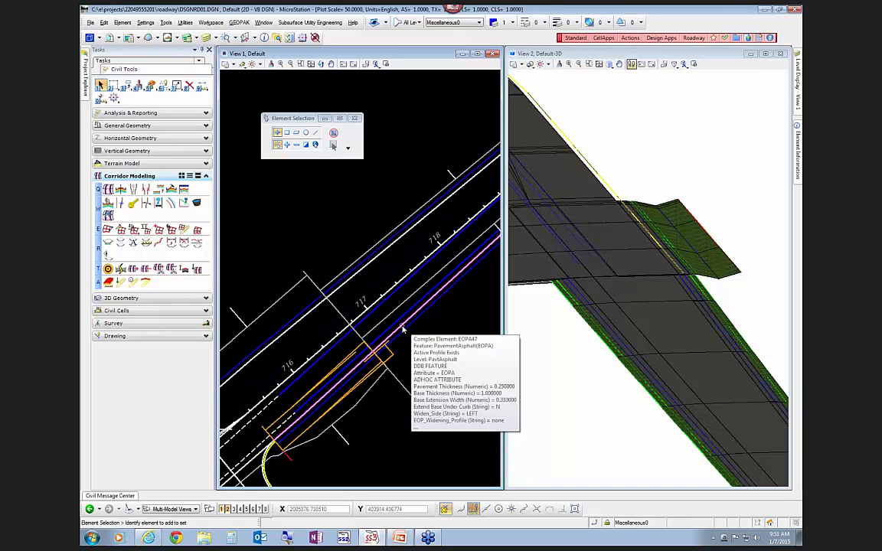
pyautogui.click(133, 269)
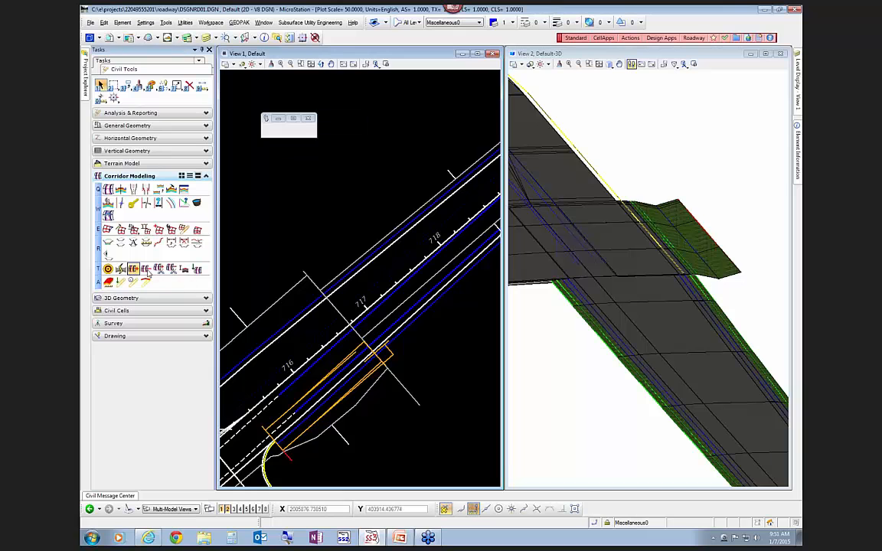
pyautogui.click(338, 276)
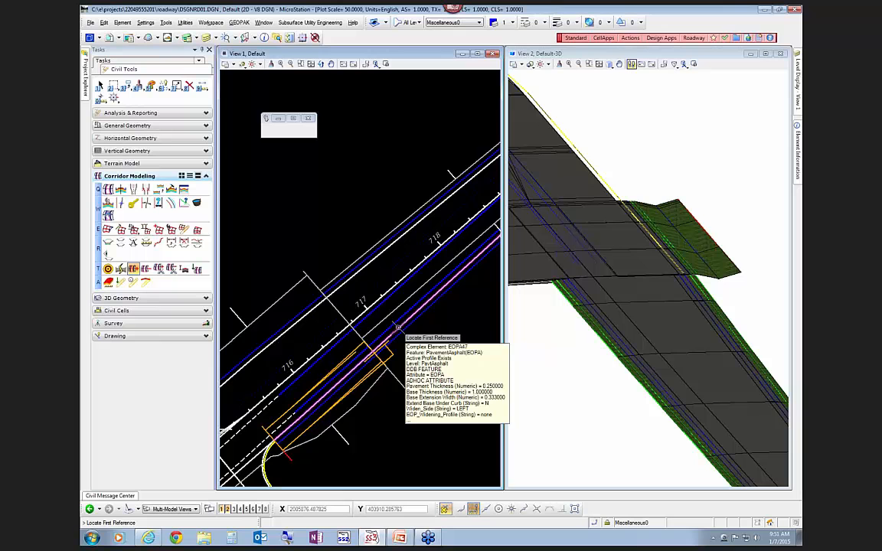
pyautogui.click(398, 326)
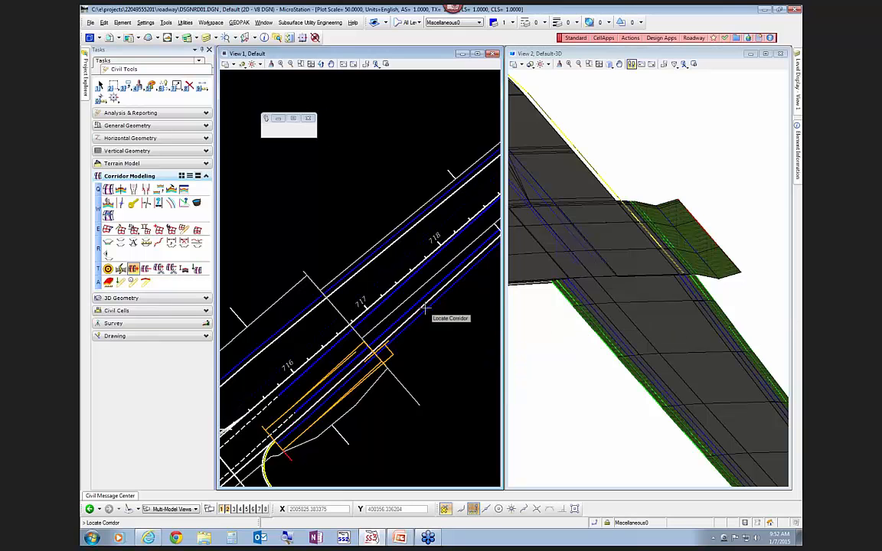
pyautogui.rightClick(453, 326)
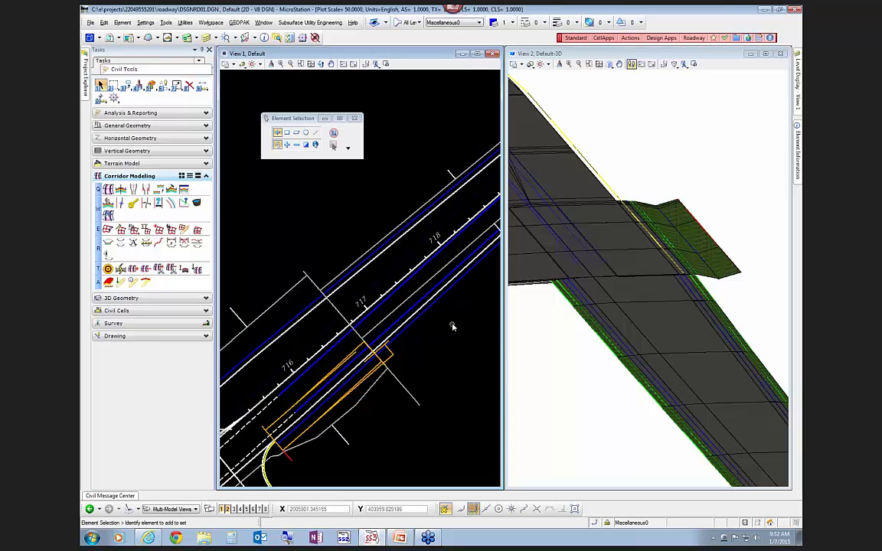
# Check the EOPA47 element's details in plan and examine the corridor pavement along the SR61_2 drop in 3D
pyautogui.click(418, 313)
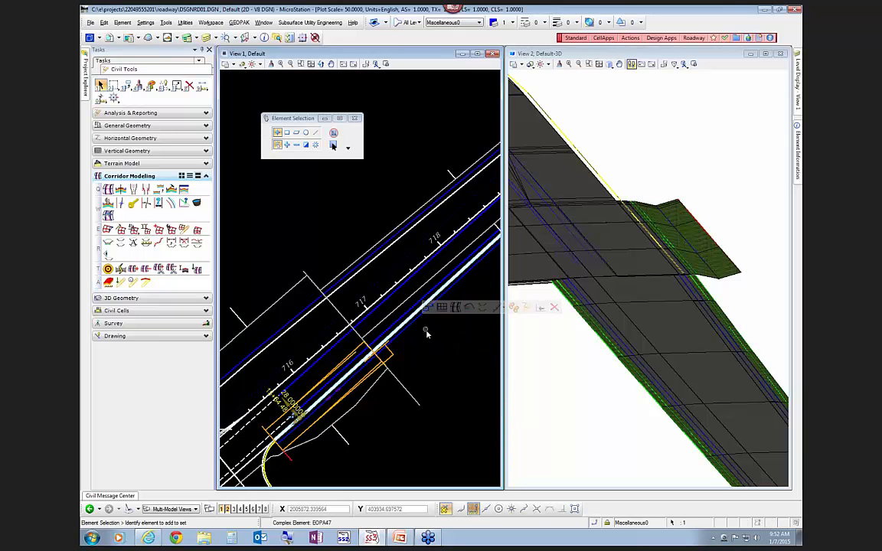
pyautogui.click(427, 333)
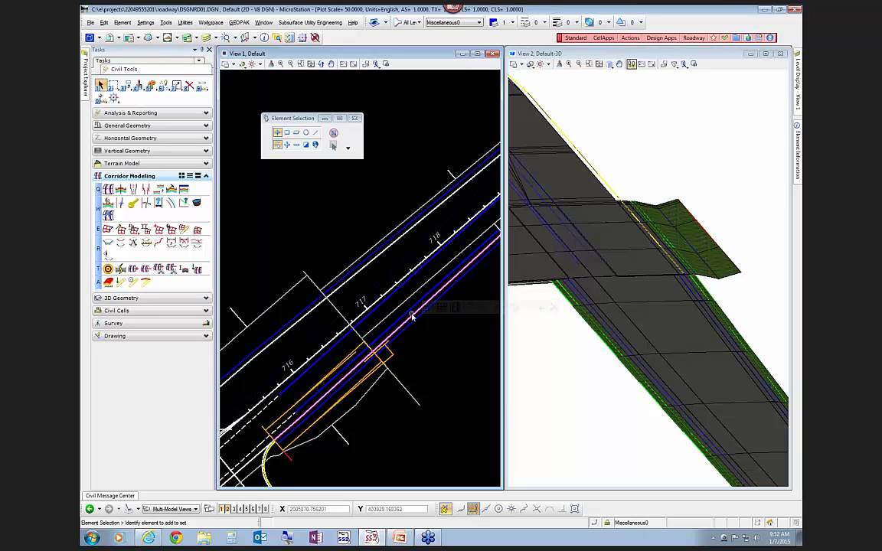
pyautogui.moveTo(411, 316)
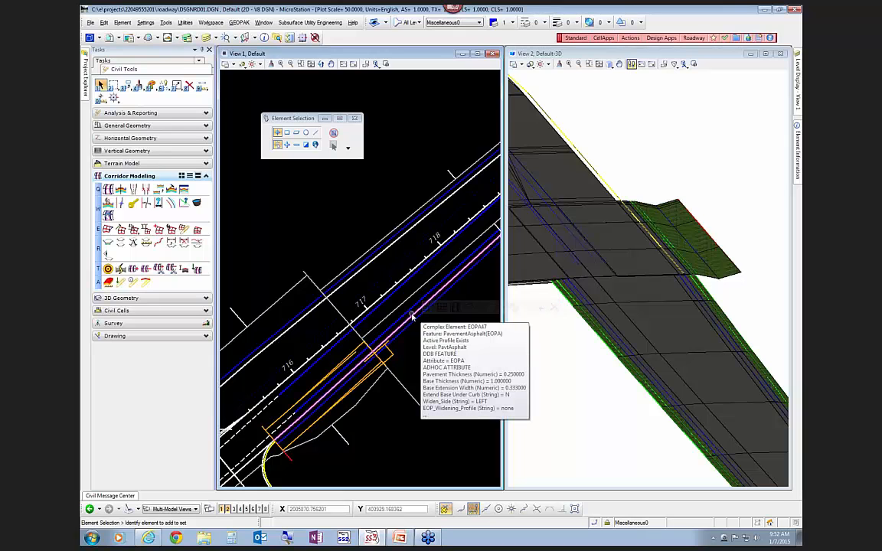
pyautogui.scroll(-3, 471, 339)
pyautogui.scroll(-3, 655, 322)
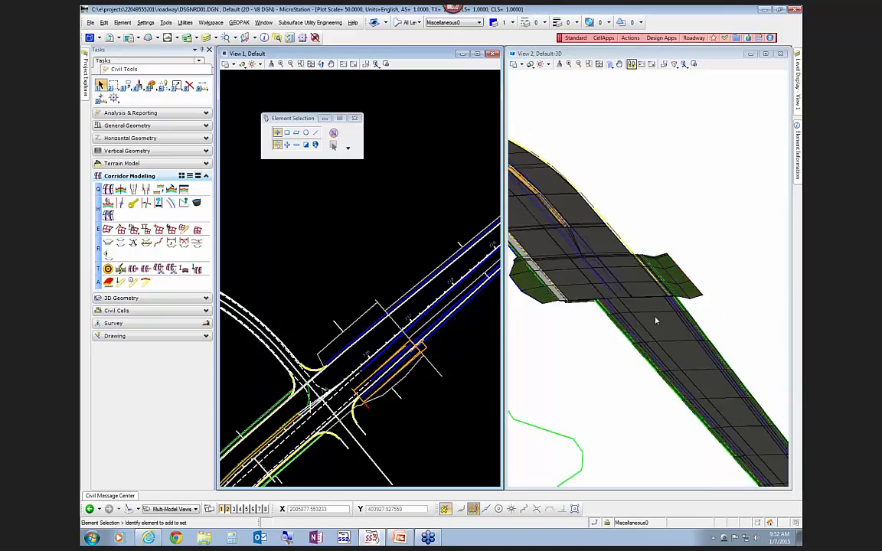
pyautogui.scroll(-2, 655, 322)
pyautogui.scroll(2, 660, 388)
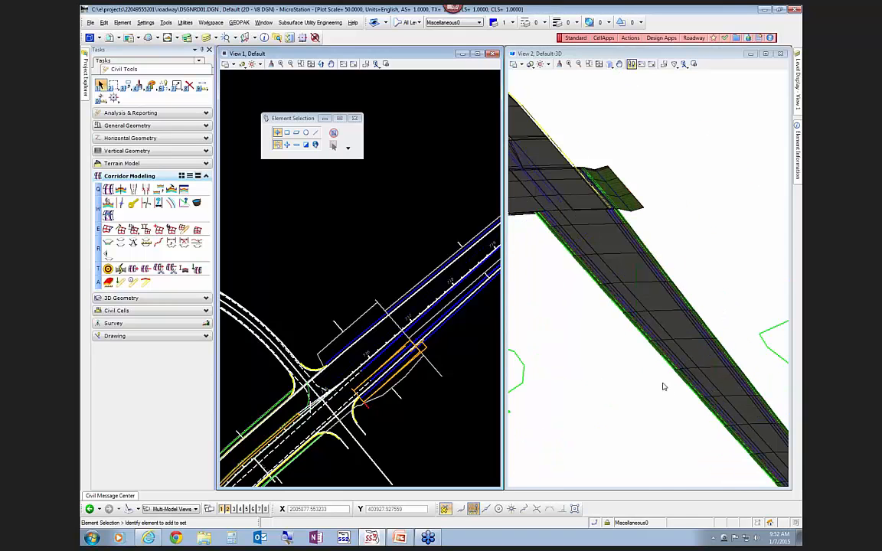
pyautogui.scroll(-2, 622, 350)
# Turn off the horizontal feature constraint on SR61_2's RT_PVT_EOP_OUT point, close the template editor and synchronize the SR61_2 drop
pyautogui.click(173, 190)
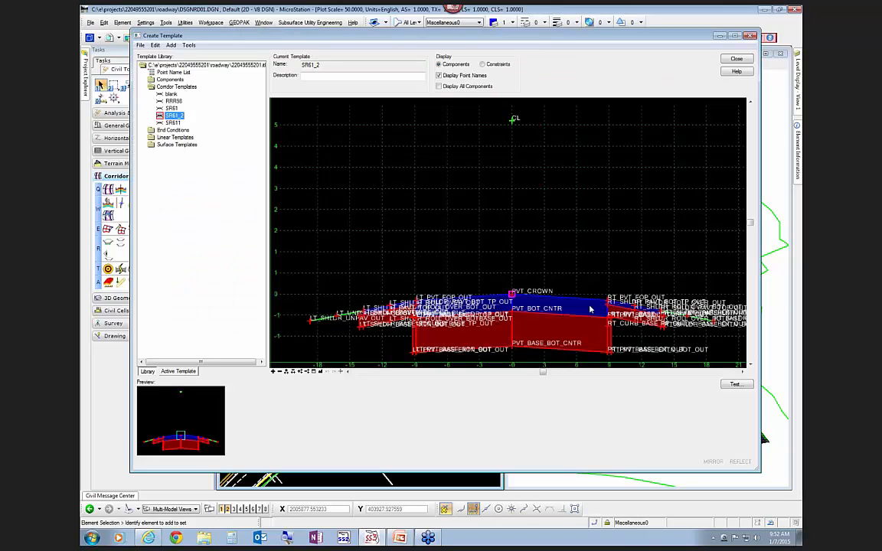
pyautogui.doubleClick(608, 304)
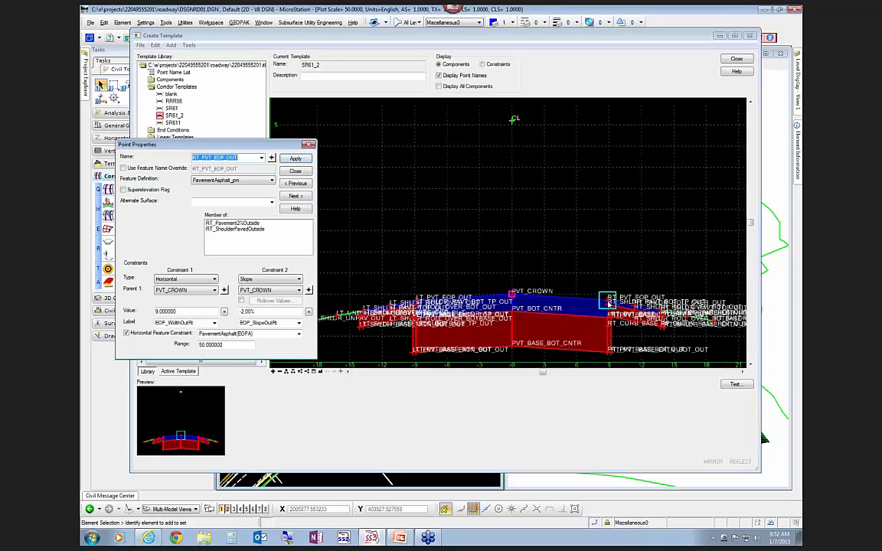
pyautogui.click(126, 333)
pyautogui.click(295, 160)
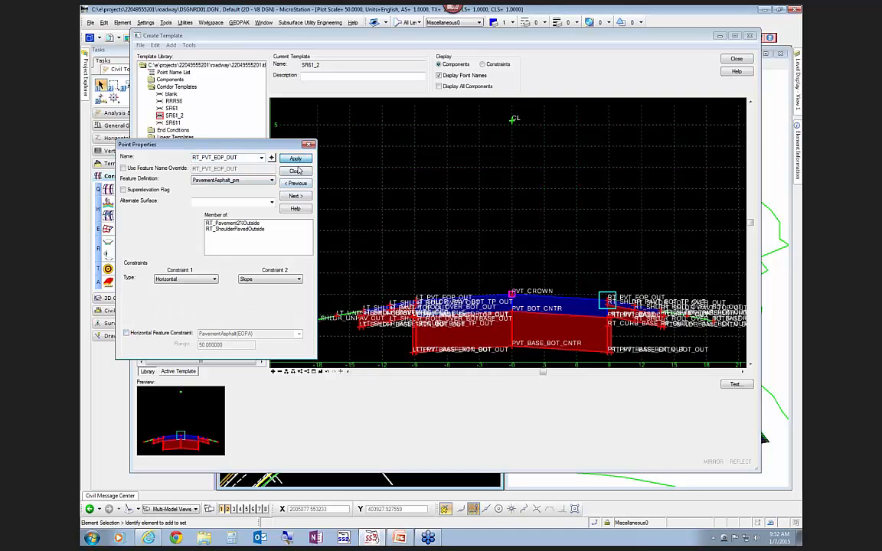
pyautogui.click(297, 171)
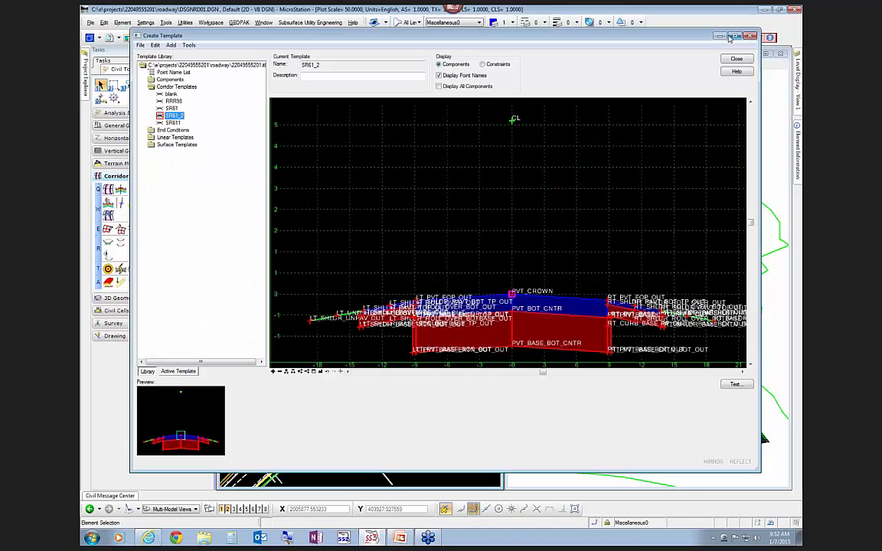
pyautogui.click(736, 58)
pyautogui.click(418, 302)
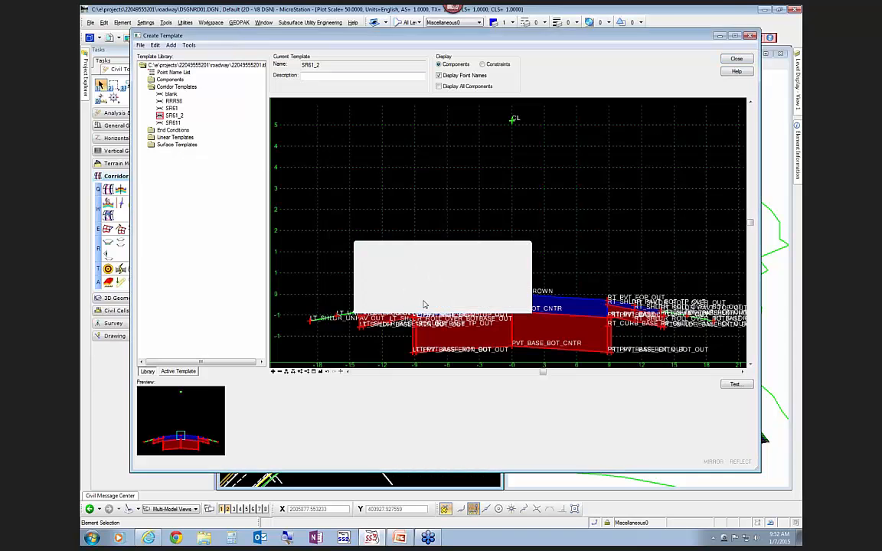
pyautogui.click(122, 270)
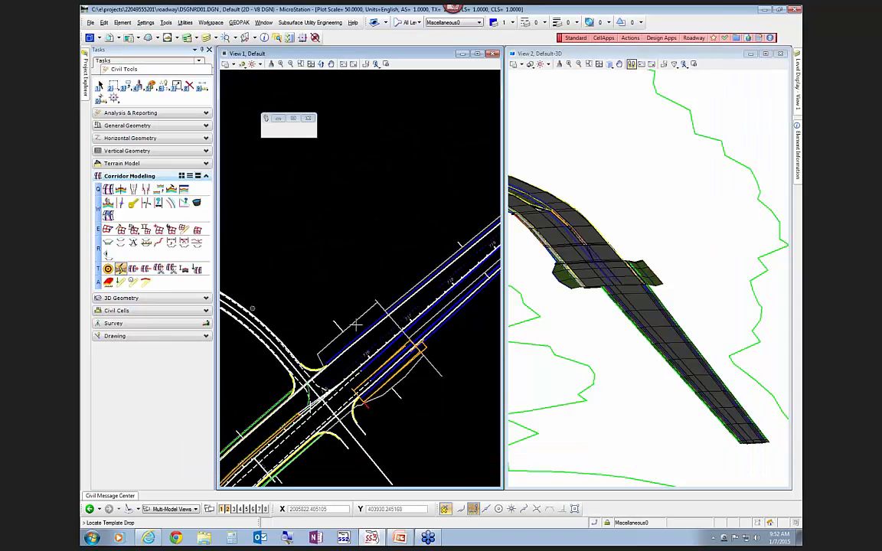
pyautogui.click(428, 324)
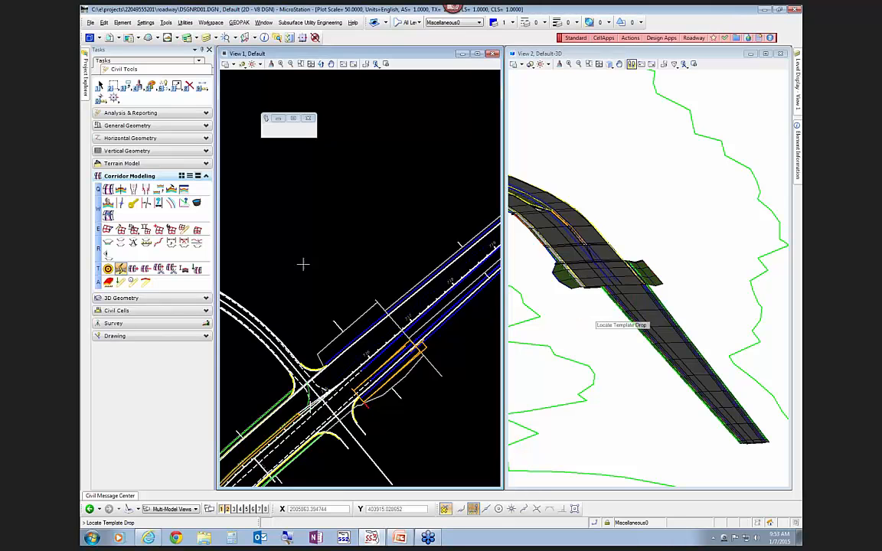
# Enable the horizontal feature constraint on template SR61_2's RT_PVT_EOP_OUT point and assign the PavementAsphalt(EOPA) feature
pyautogui.click(170, 190)
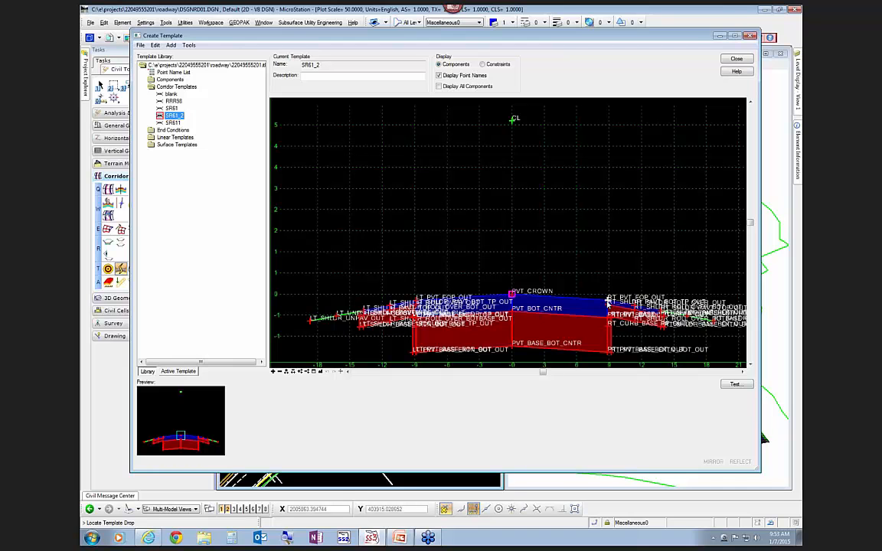
pyautogui.doubleClick(609, 304)
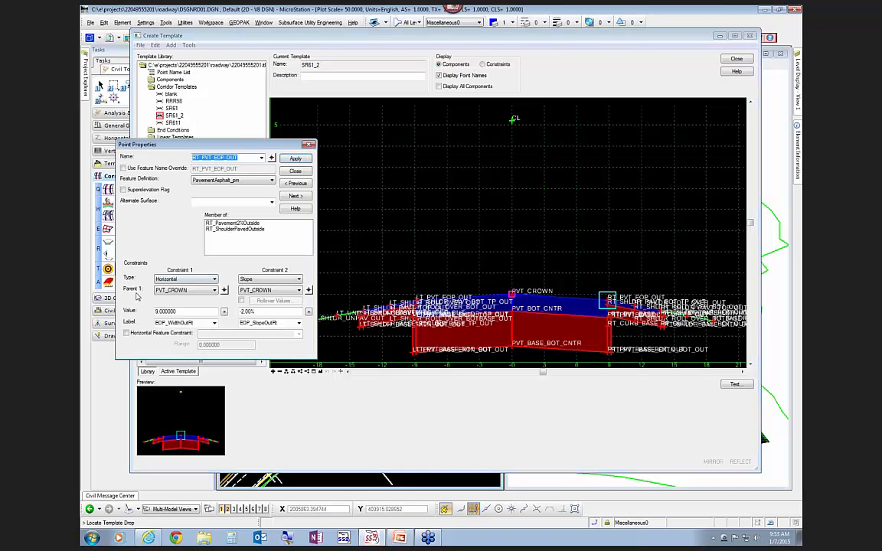
pyautogui.click(126, 334)
pyautogui.click(299, 334)
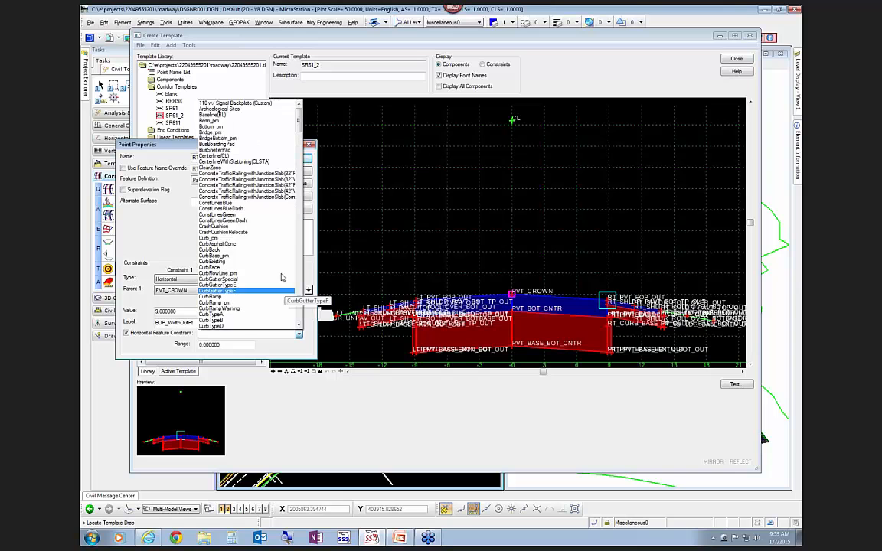
pyautogui.click(300, 280)
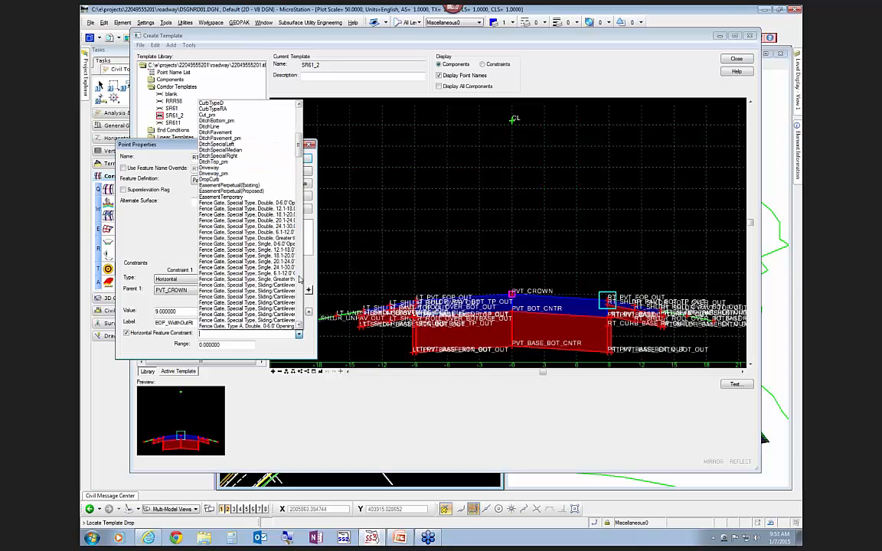
pyautogui.click(300, 280)
pyautogui.click(300, 281)
pyautogui.click(300, 280)
pyautogui.click(300, 280)
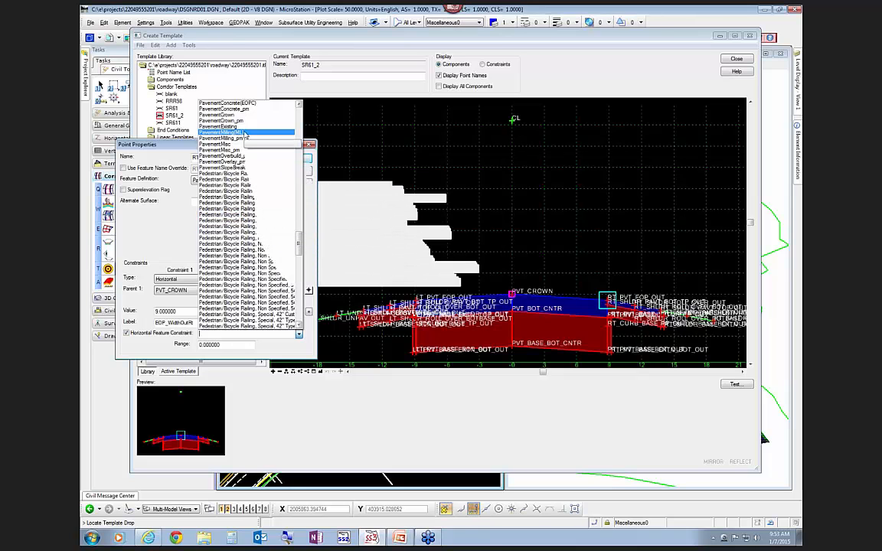
pyautogui.scroll(1, 247, 128)
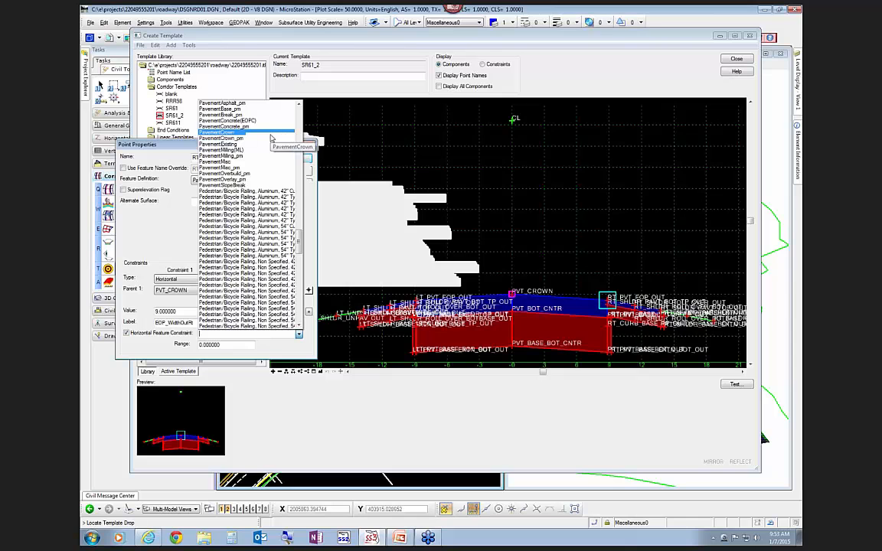
pyautogui.scroll(2, 257, 136)
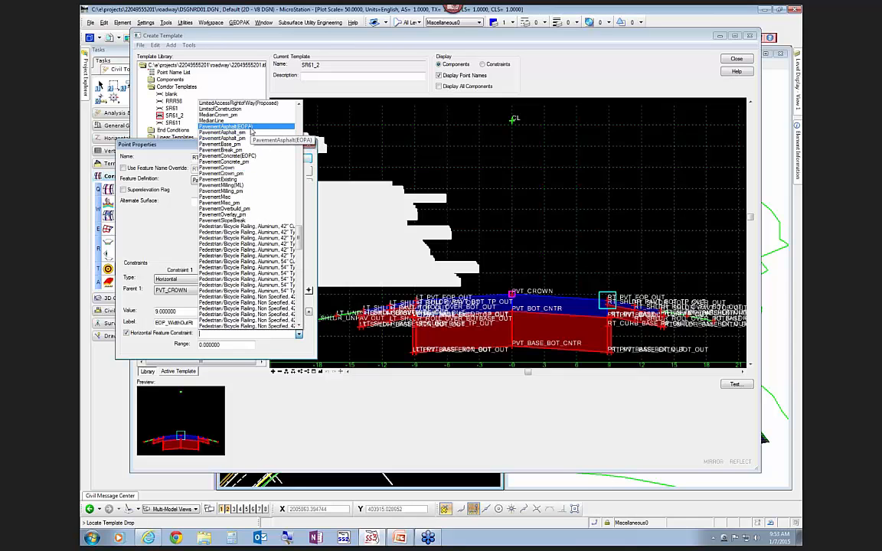
pyautogui.click(252, 128)
# Set the range of RT_PVT_EOP_OUT's horizontal feature constraint to 55 and apply the point properties
pyautogui.moveTo(223, 346); pyautogui.dragTo(190, 343)
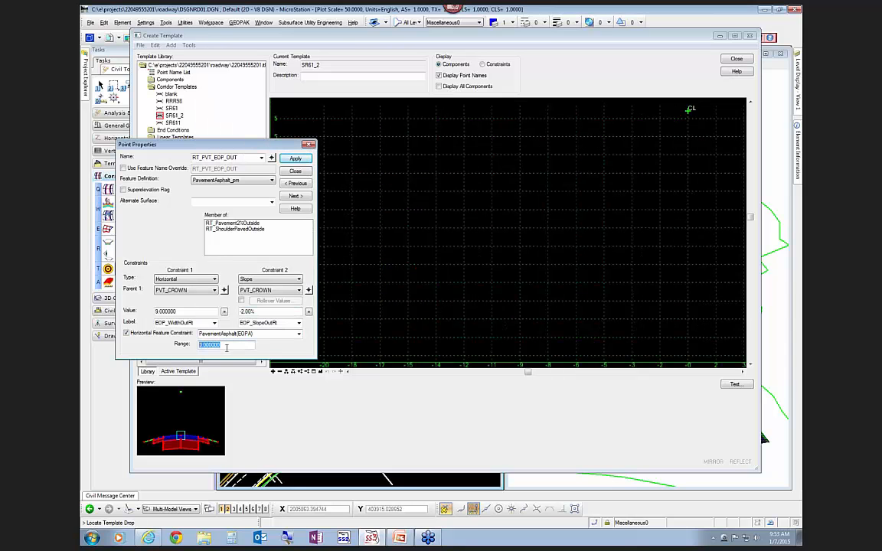
pyautogui.write('50')
pyautogui.press('BackSpace')
pyautogui.write('5')
pyautogui.click(296, 159)
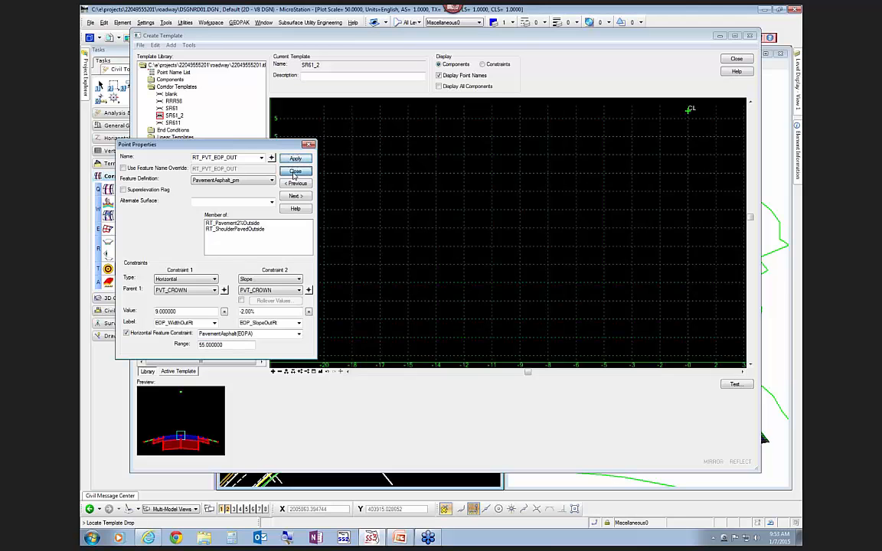
pyautogui.click(296, 170)
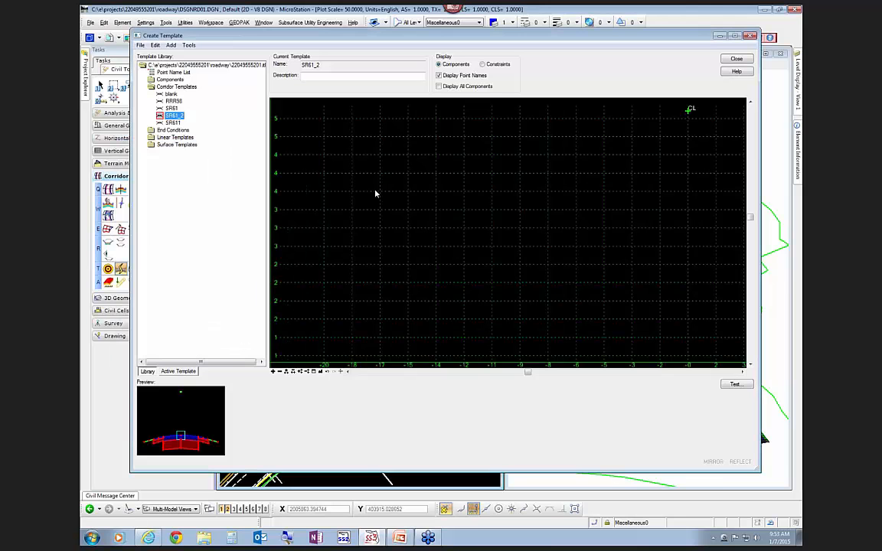
# Recheck RT_PVT_EOP_OUT's constraint settings, and close the template editor saving the changes to the template library
pyautogui.click(335, 371)
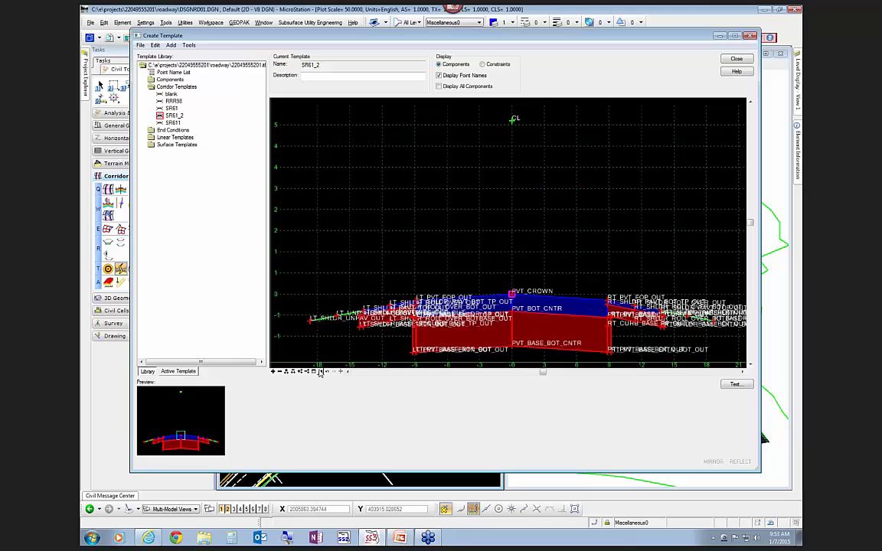
pyautogui.doubleClick(608, 302)
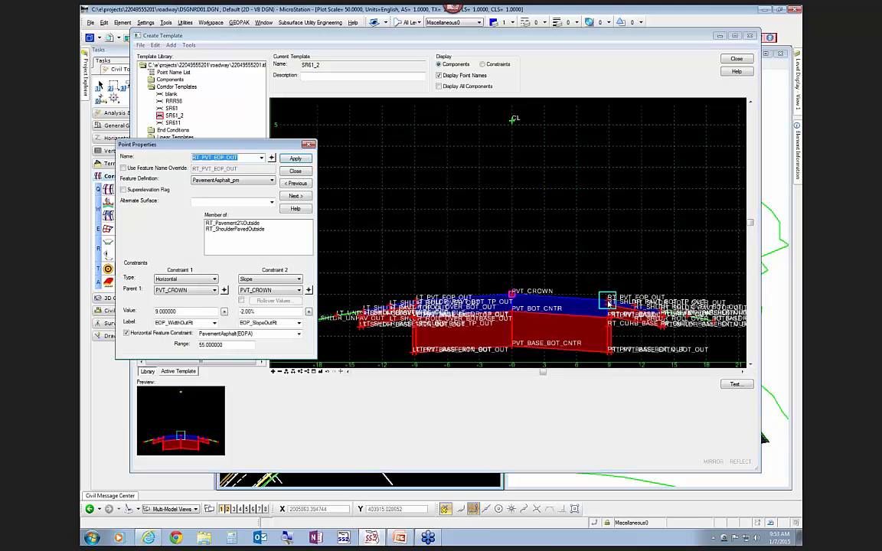
pyautogui.click(296, 171)
pyautogui.click(737, 59)
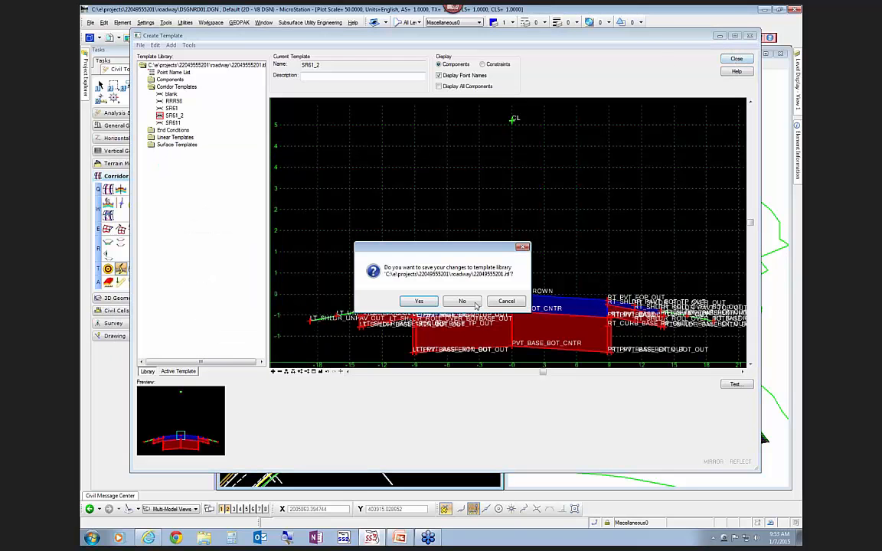
pyautogui.click(419, 302)
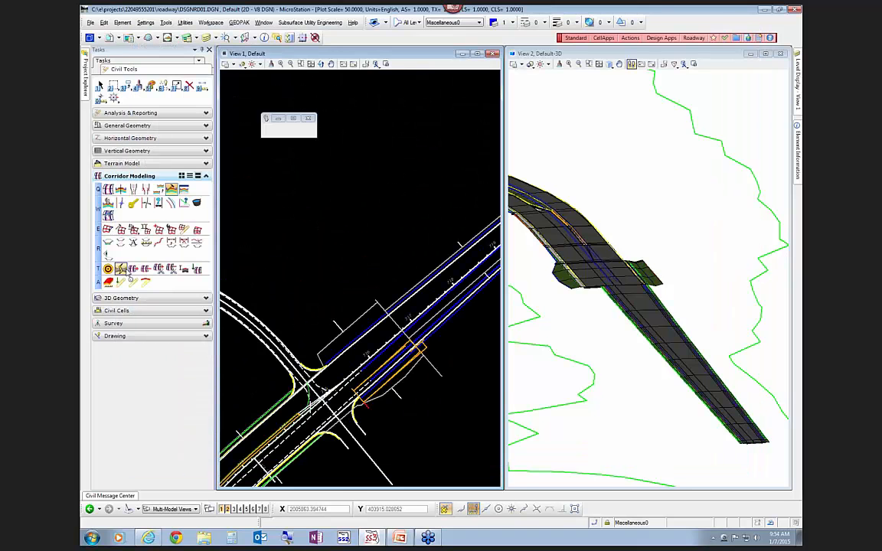
# Synchronize the corridor's SR61_2 template drop with the template library
pyautogui.click(121, 269)
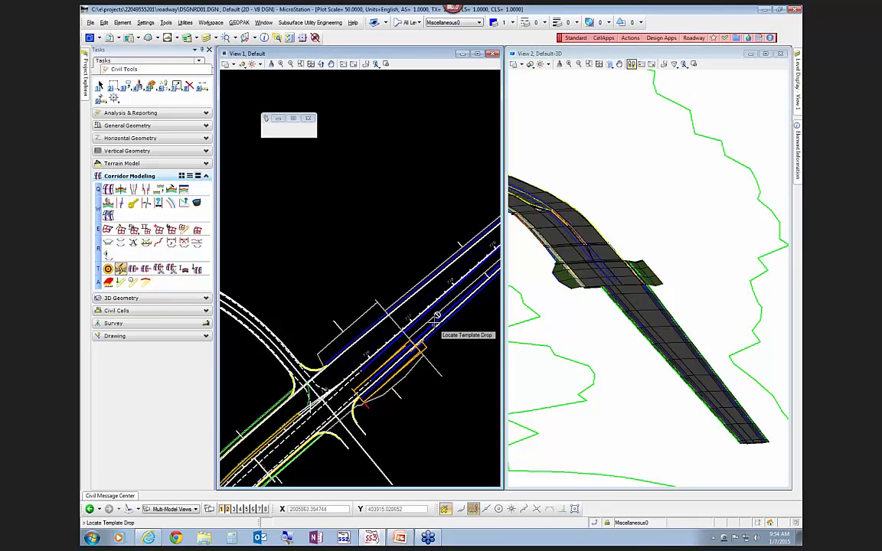
pyautogui.click(433, 319)
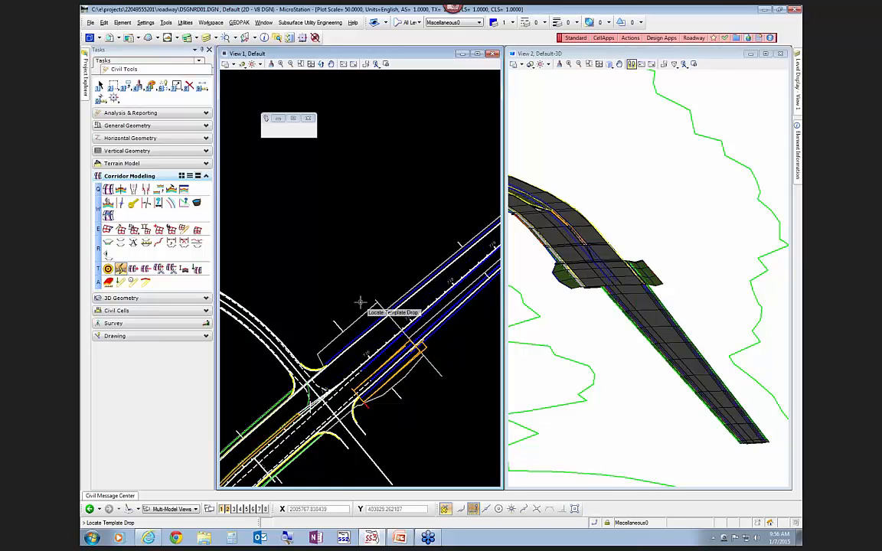
pyautogui.press('Escape')
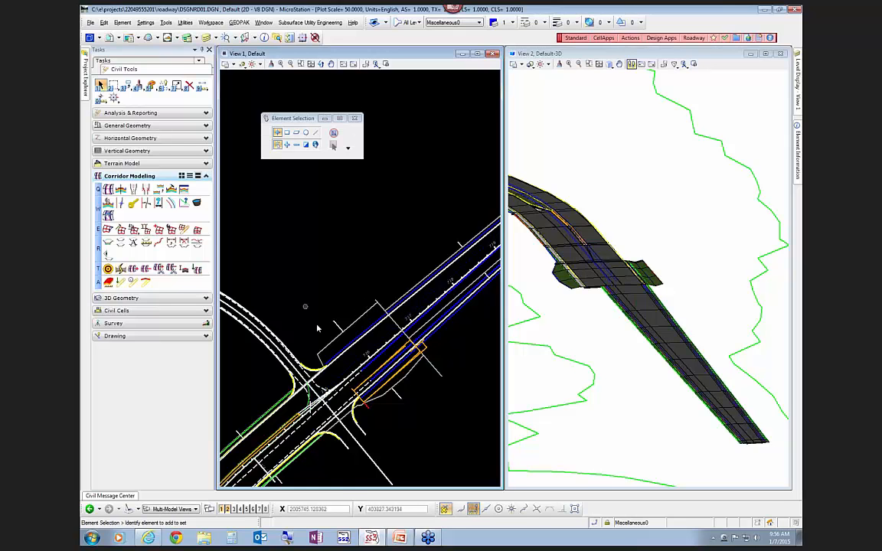
pyautogui.click(158, 203)
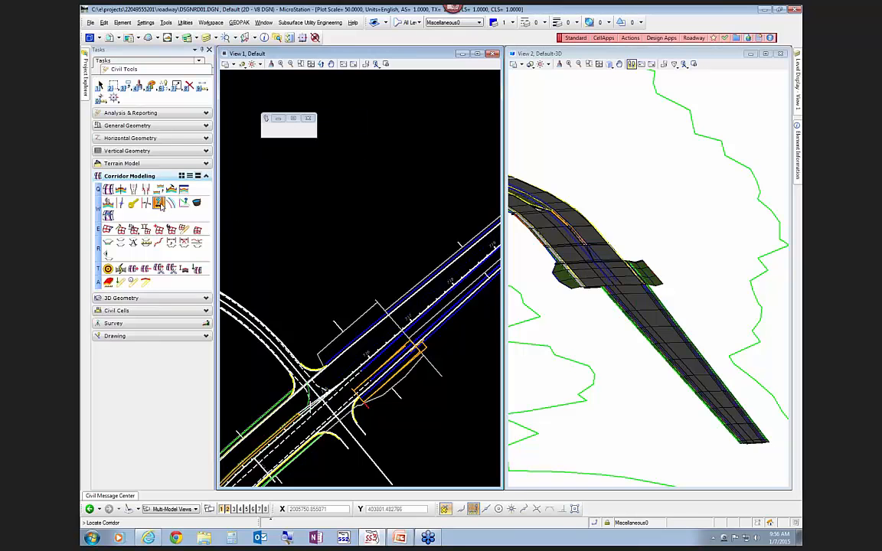
pyautogui.rightClick(300, 243)
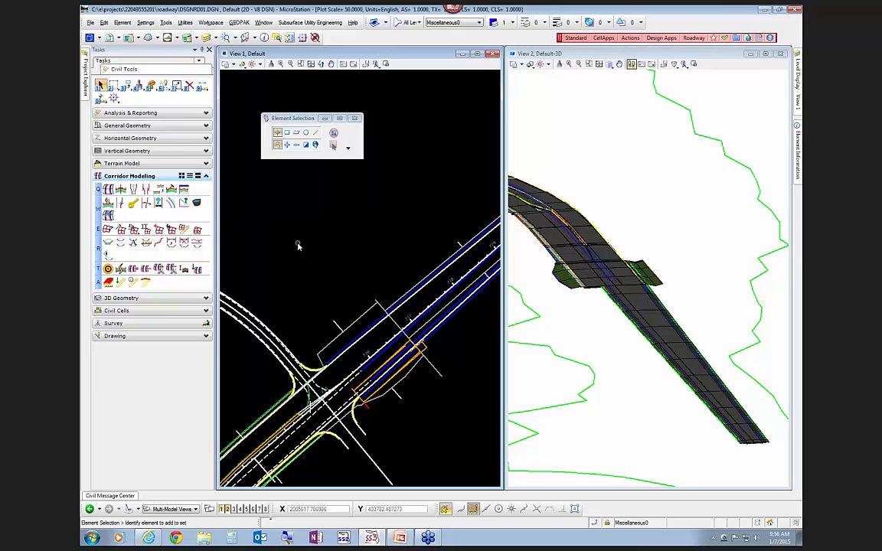
pyautogui.scroll(4, 356, 366)
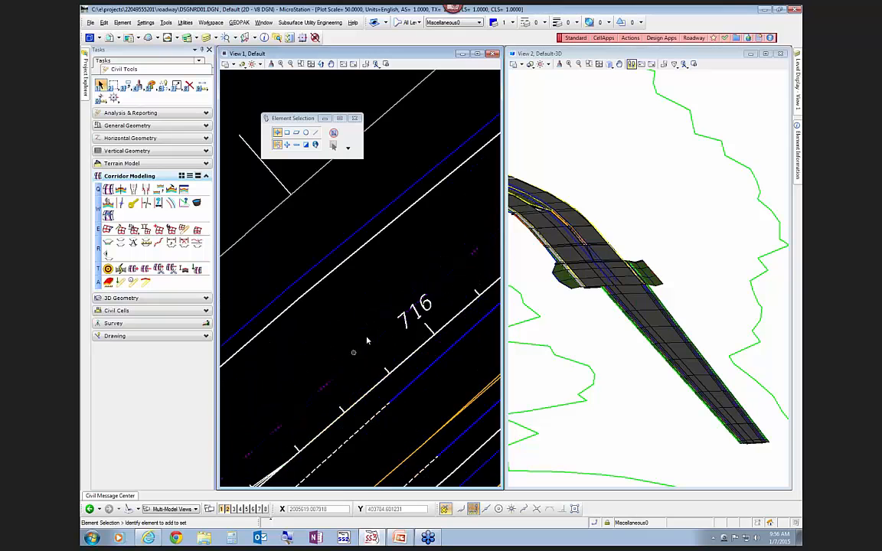
pyautogui.scroll(-3, 358, 346)
pyautogui.moveTo(362, 306)
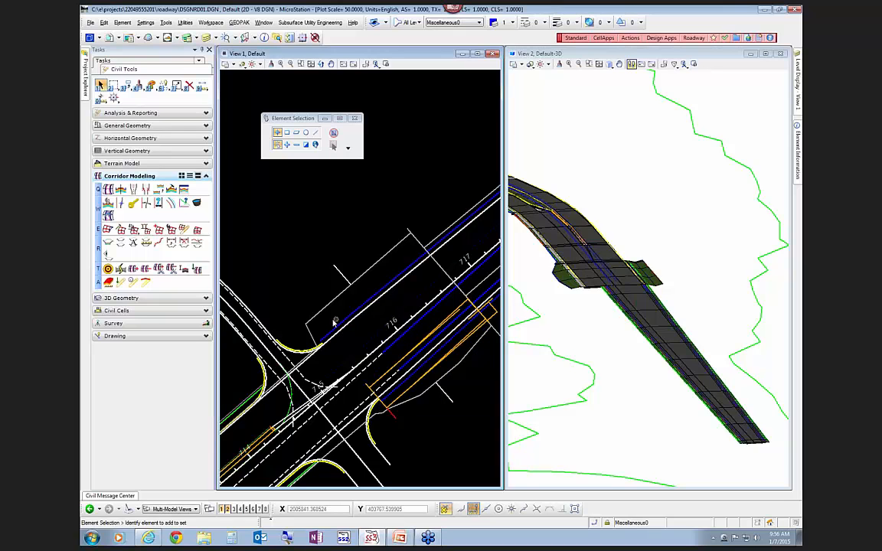
pyautogui.moveTo(378, 267)
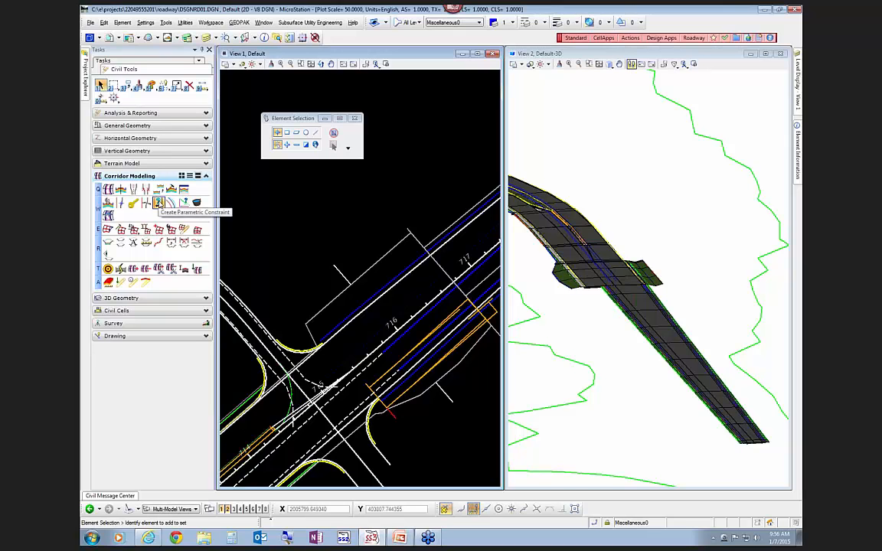
pyautogui.click(158, 203)
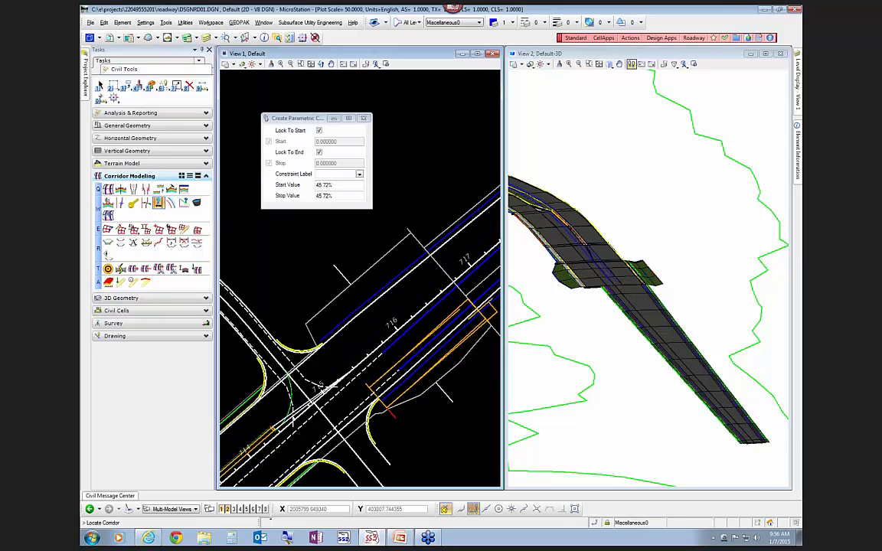
pyautogui.click(365, 118)
# Review the V_OFFSET and LT_SWITCH parametric constraints among the SR61 corridor's objects, including their start and stop values
pyautogui.click(197, 202)
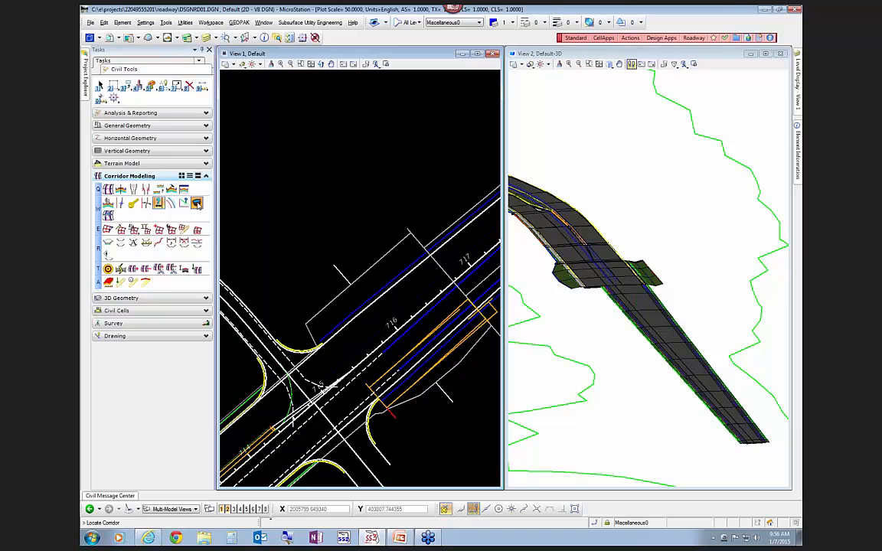
pyautogui.click(332, 304)
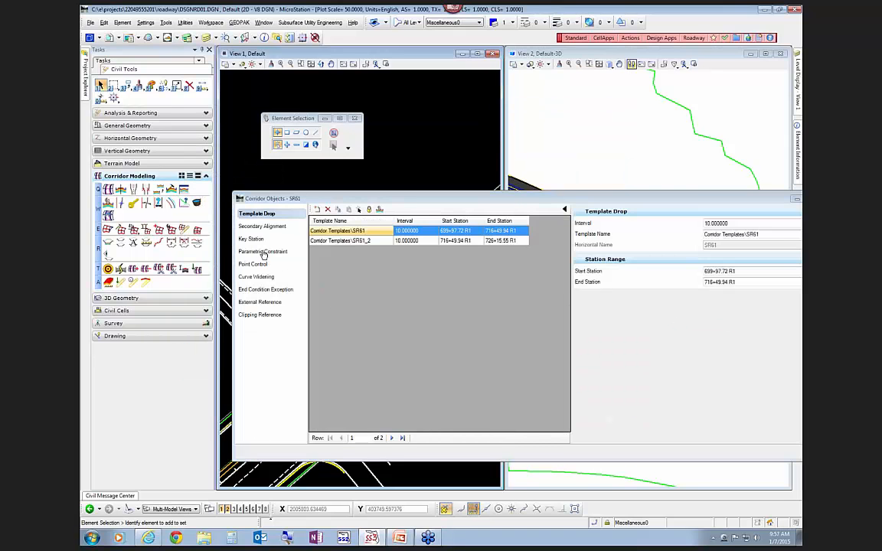
pyautogui.click(262, 252)
pyautogui.click(340, 233)
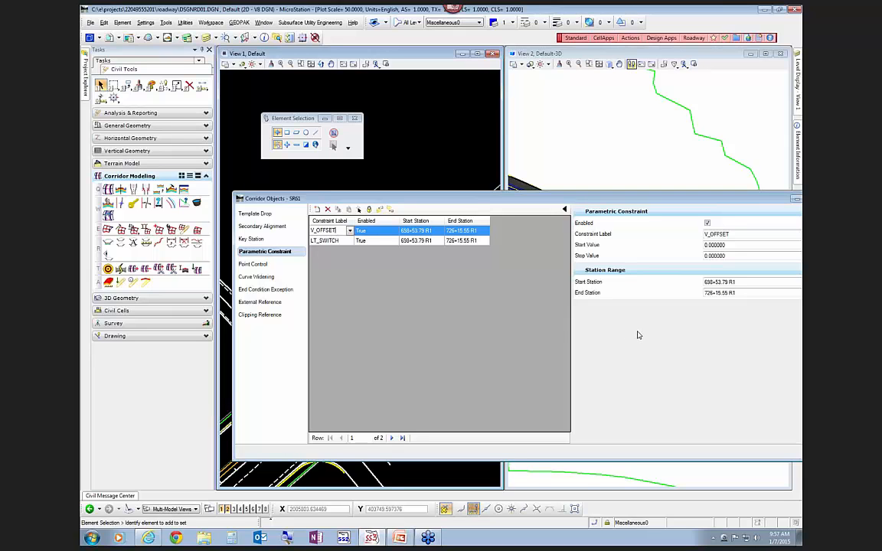
pyautogui.click(340, 240)
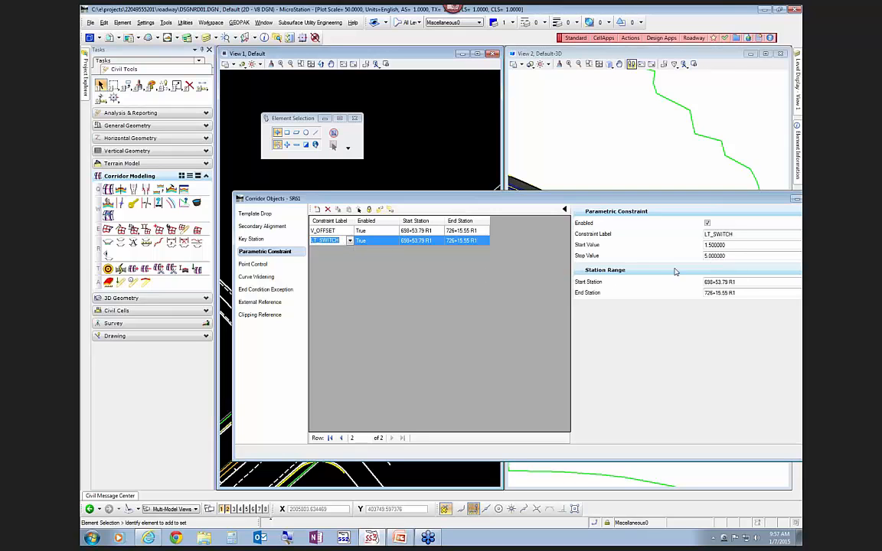
pyautogui.click(728, 245)
pyautogui.click(825, 199)
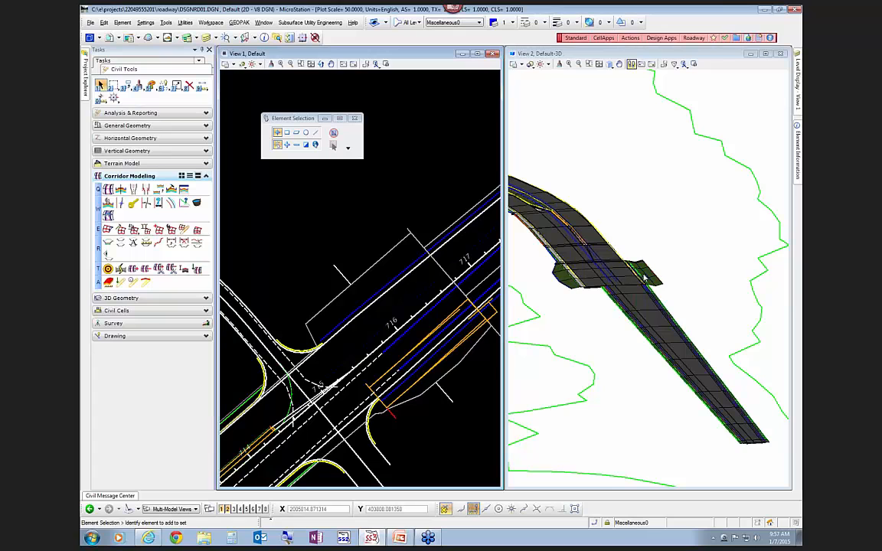
# Check the paved shoulder line beside the roadway, and examine the SR61 template's LT_SEARCH_SHLD_PAVED component and its switch components
pyautogui.click(371, 277)
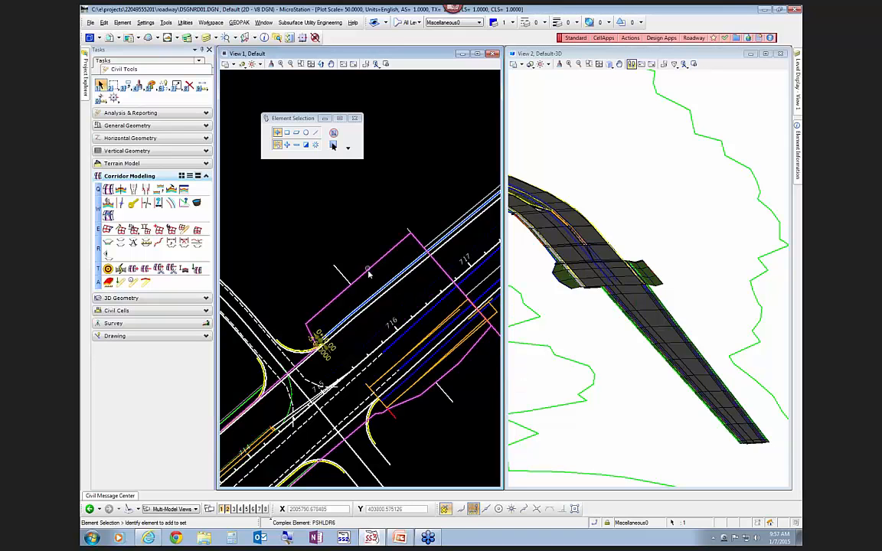
pyautogui.click(391, 300)
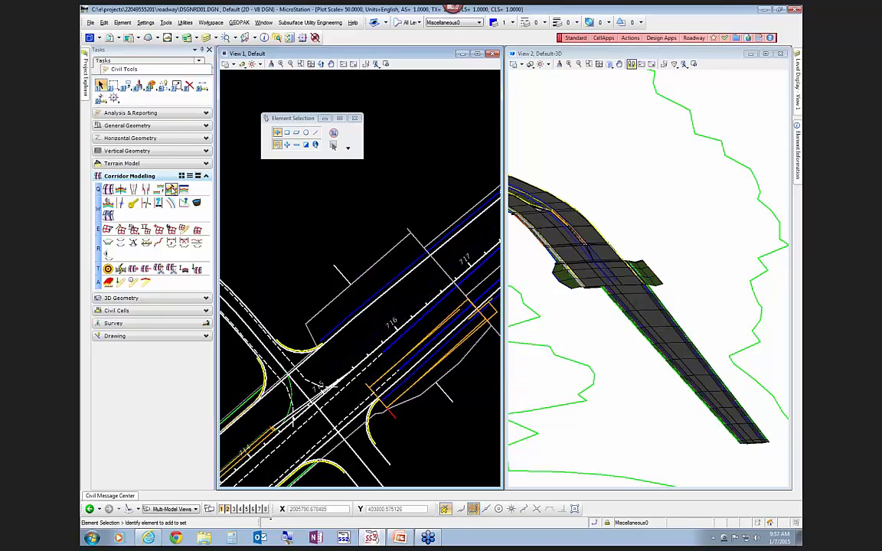
pyautogui.click(171, 189)
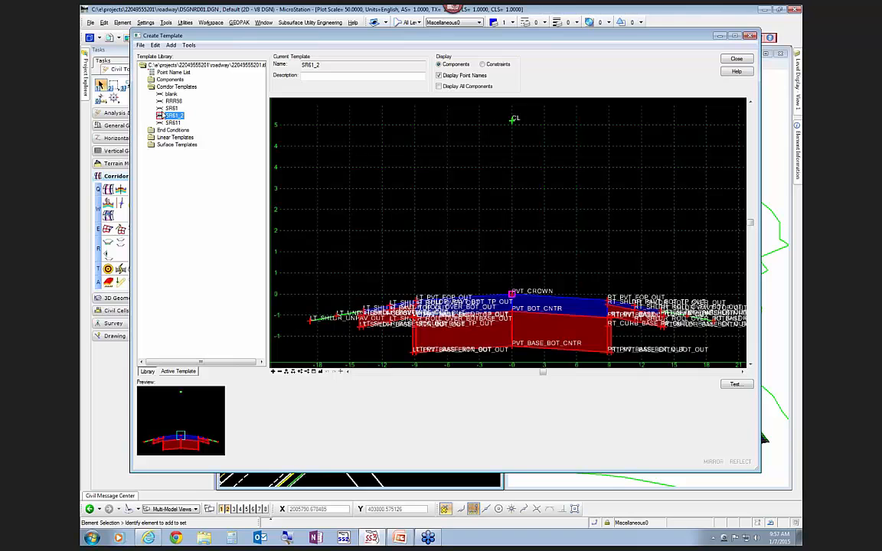
pyautogui.doubleClick(171, 108)
pyautogui.moveTo(381, 230)
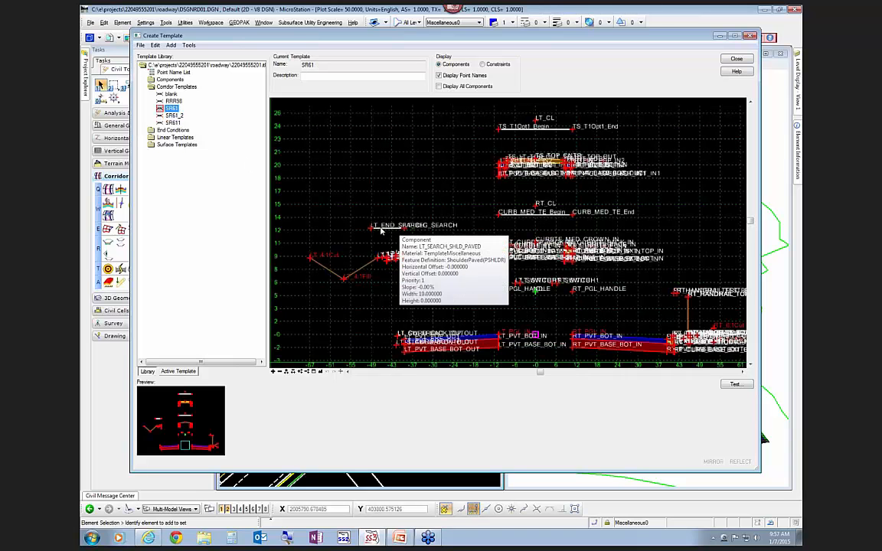
pyautogui.scroll(2, 516, 286)
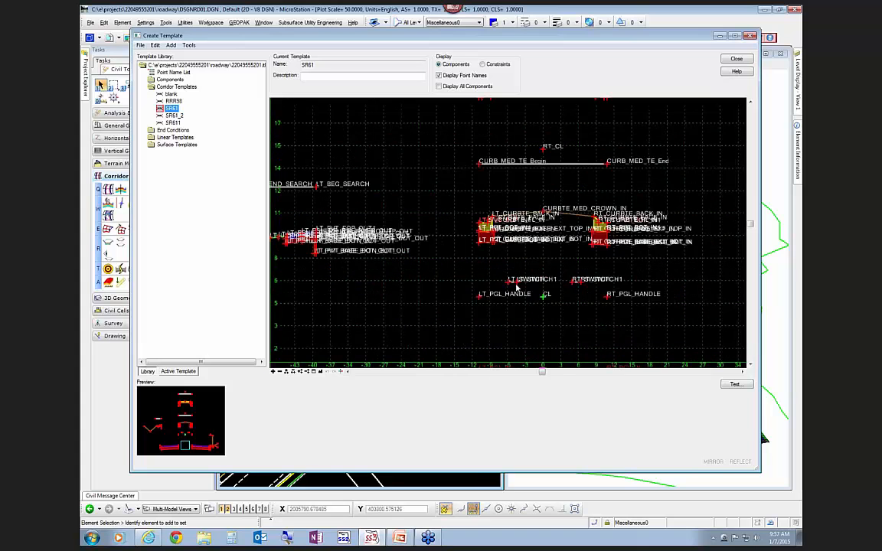
pyautogui.scroll(2, 516, 284)
pyautogui.moveTo(517, 285)
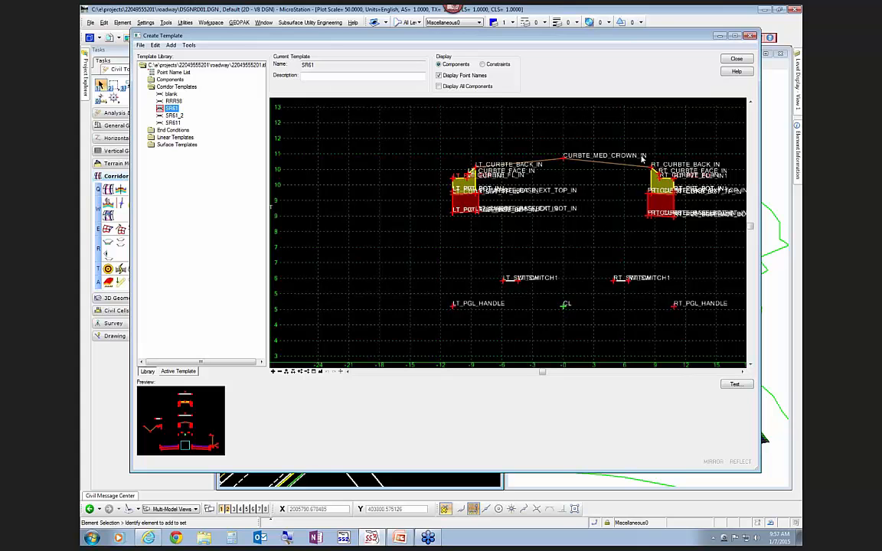
# Hide the point names to view the whole SR61 template, and close the template editor
pyautogui.scroll(-4, 686, 138)
pyautogui.scroll(-1, 647, 153)
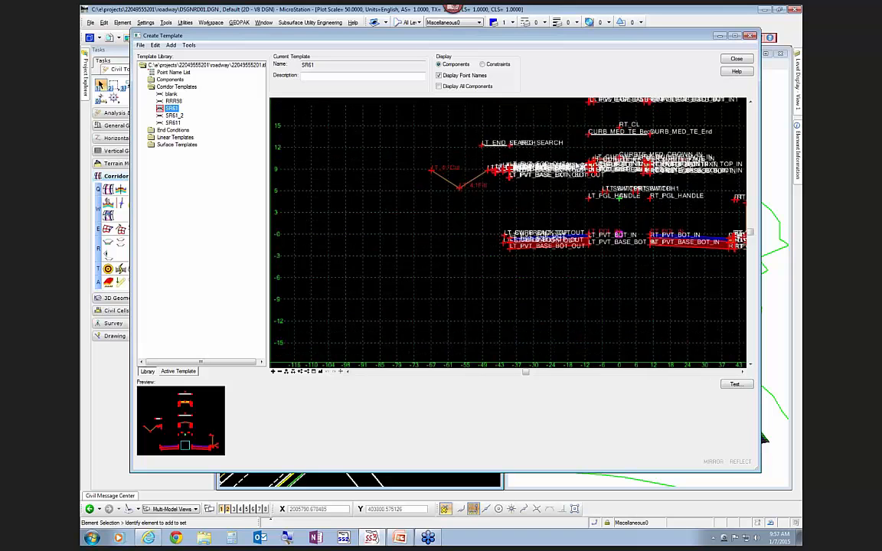
pyautogui.click(439, 75)
pyautogui.scroll(-2, 454, 307)
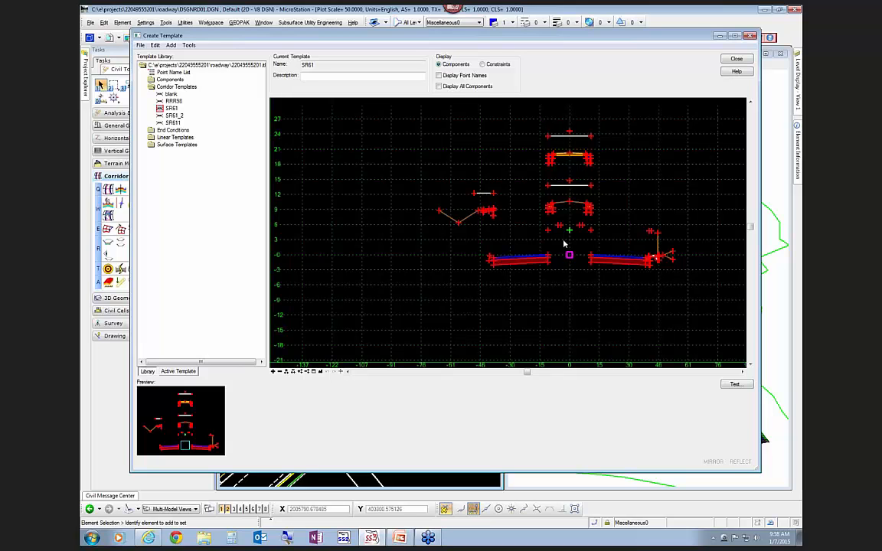
pyautogui.click(733, 60)
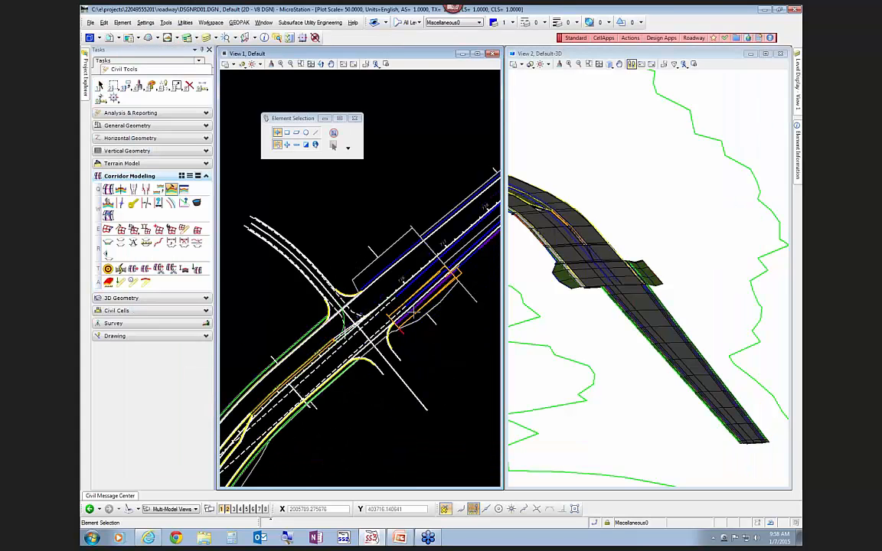
# Examine the Paved ShoulderEC linear template in plan and the curb, shoulder and side-slope transitions near the intersection in the 3D model
pyautogui.scroll(4, 423, 355)
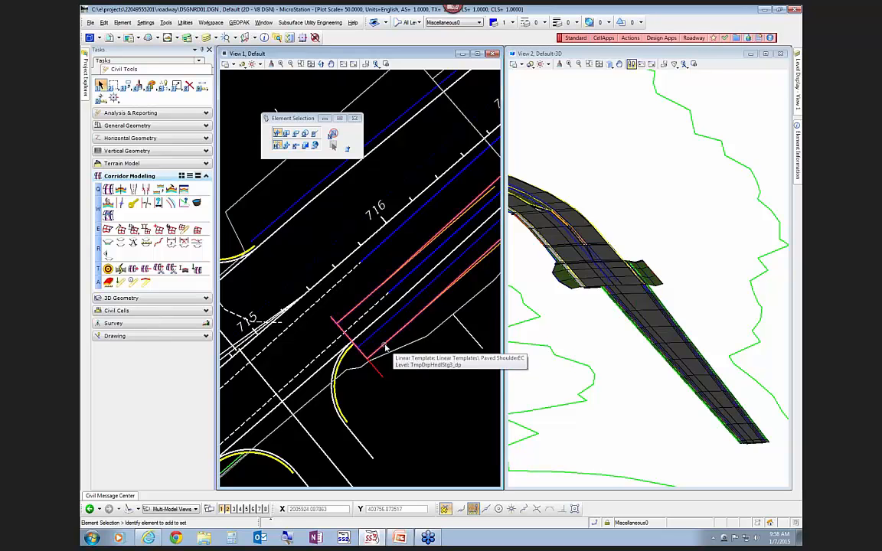
pyautogui.click(386, 348)
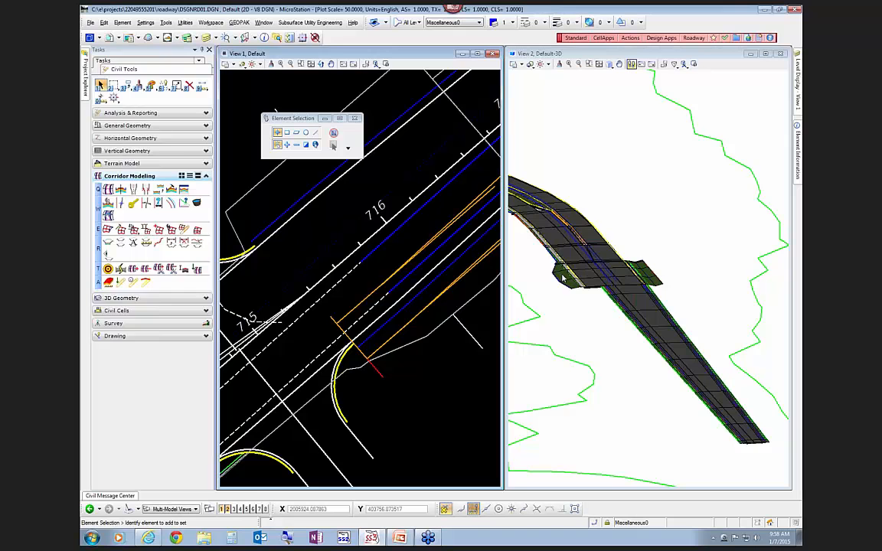
pyautogui.scroll(4, 581, 289)
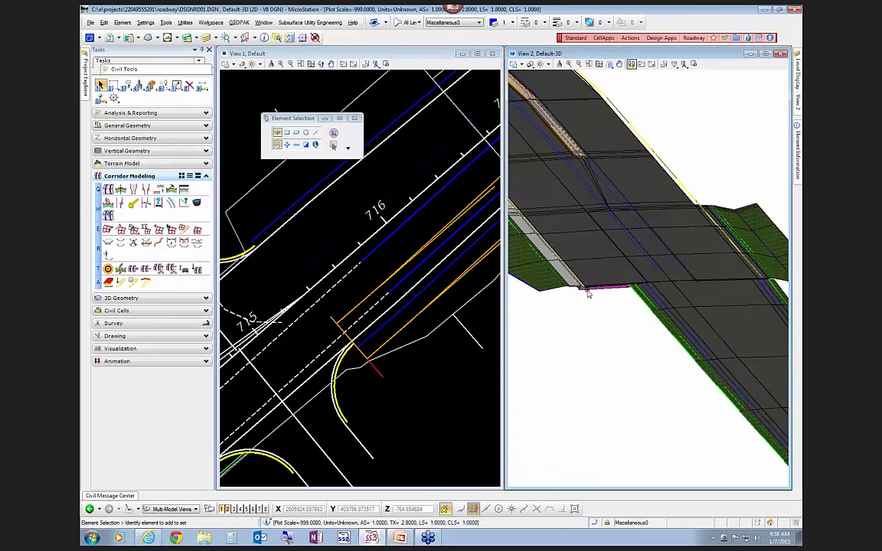
pyautogui.scroll(1, 596, 292)
pyautogui.scroll(-1, 639, 299)
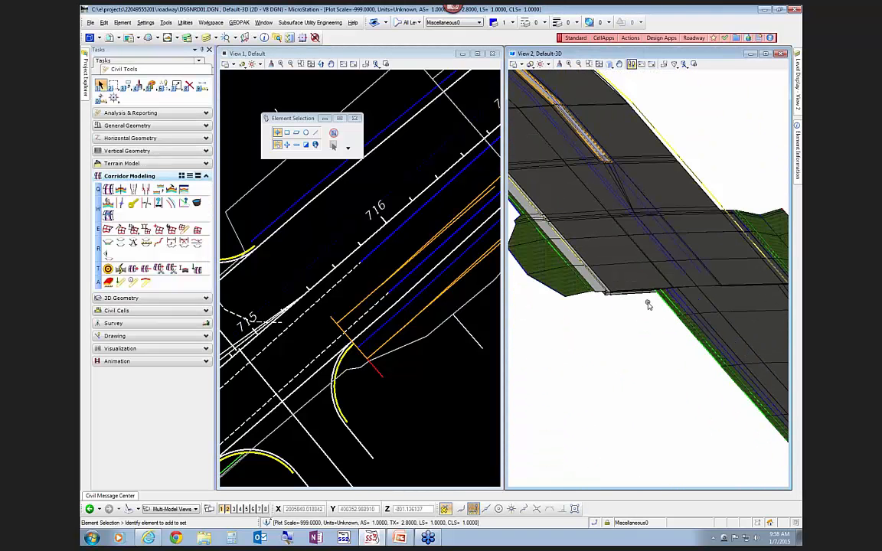
pyautogui.scroll(-2, 653, 305)
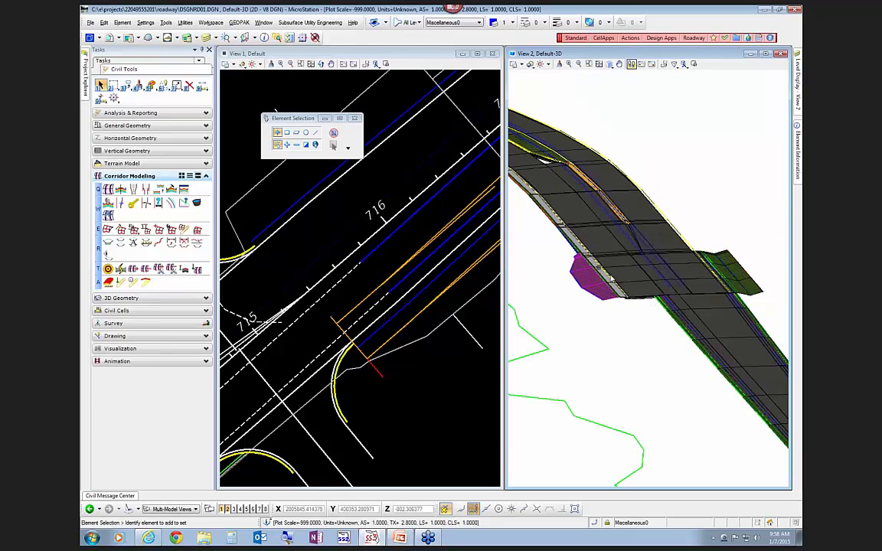
pyautogui.scroll(3, 724, 295)
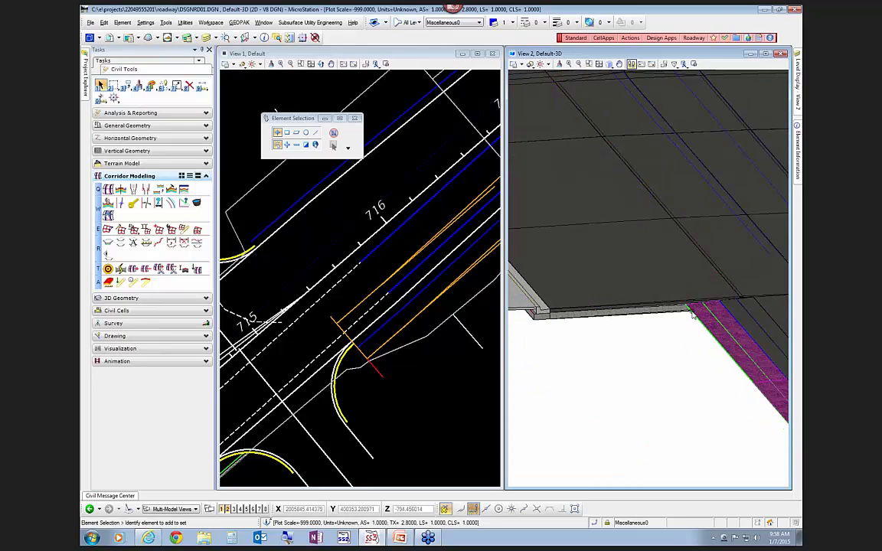
pyautogui.scroll(1, 698, 310)
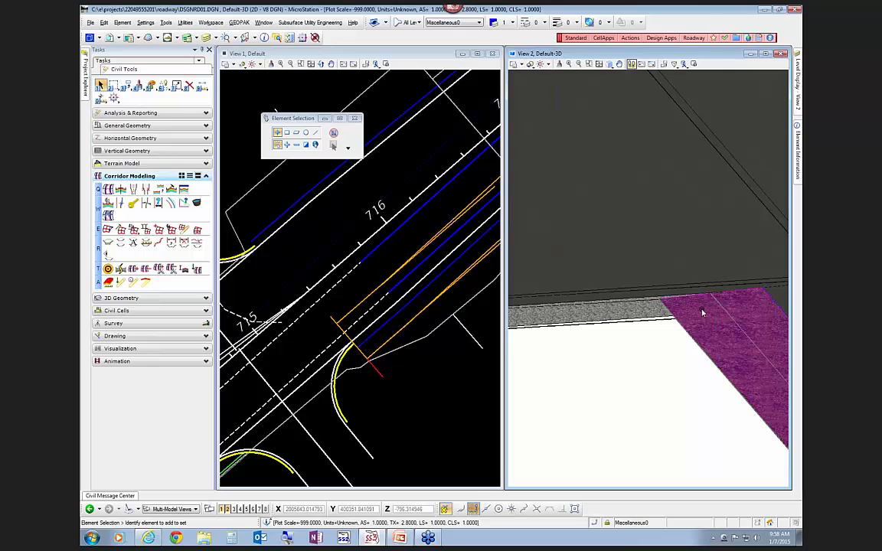
pyautogui.scroll(-2, 721, 332)
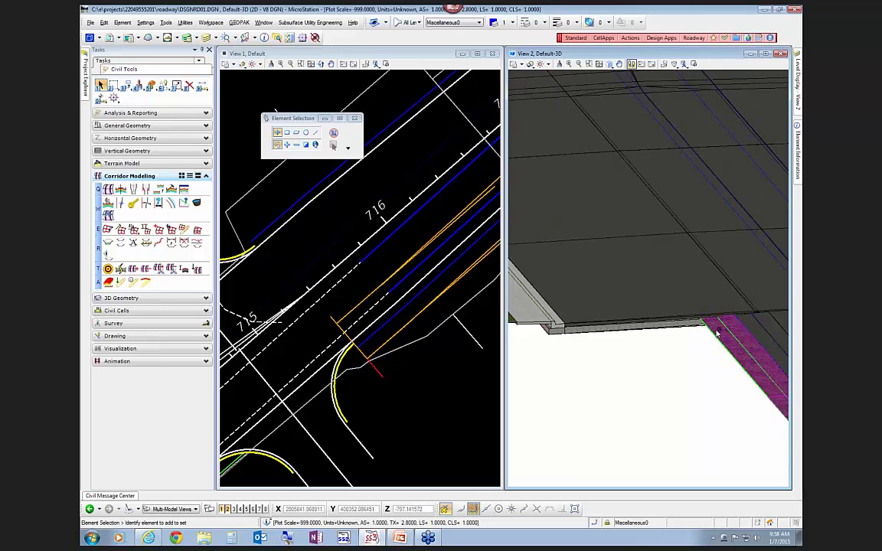
pyautogui.keyDown('shift'); pyautogui.moveTo(733, 337); pyautogui.dragTo(584, 335, button='middle'); pyautogui.keyUp('shift')
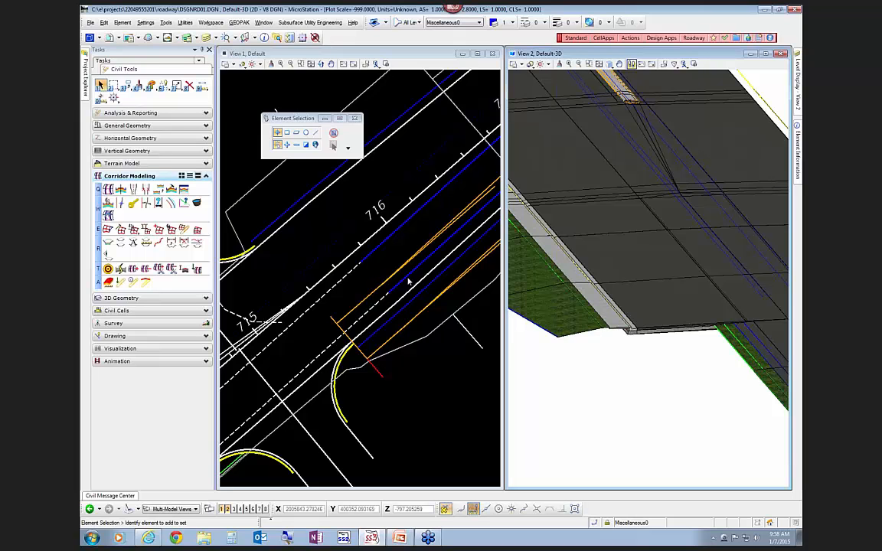
pyautogui.keyDown('shift'); pyautogui.moveTo(728, 293); pyautogui.dragTo(673, 247, button='middle'); pyautogui.keyUp('shift')
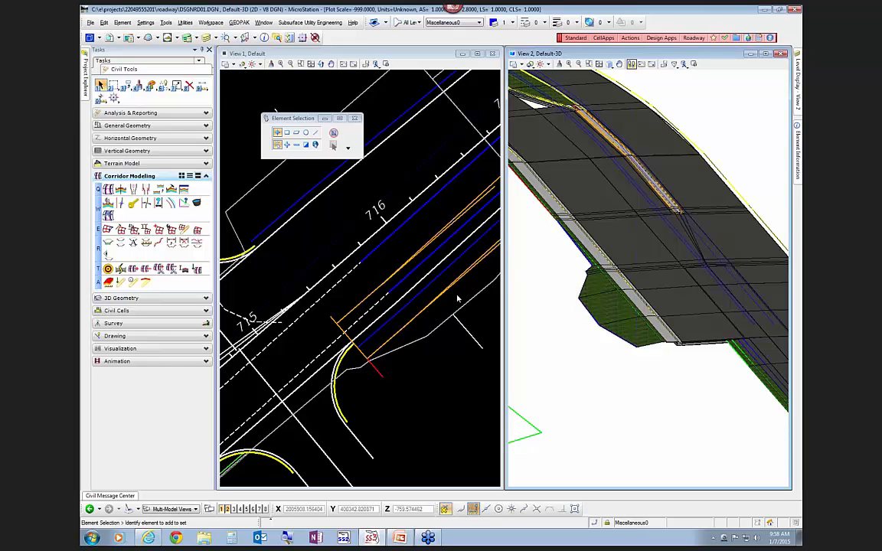
pyautogui.scroll(-2, 367, 295)
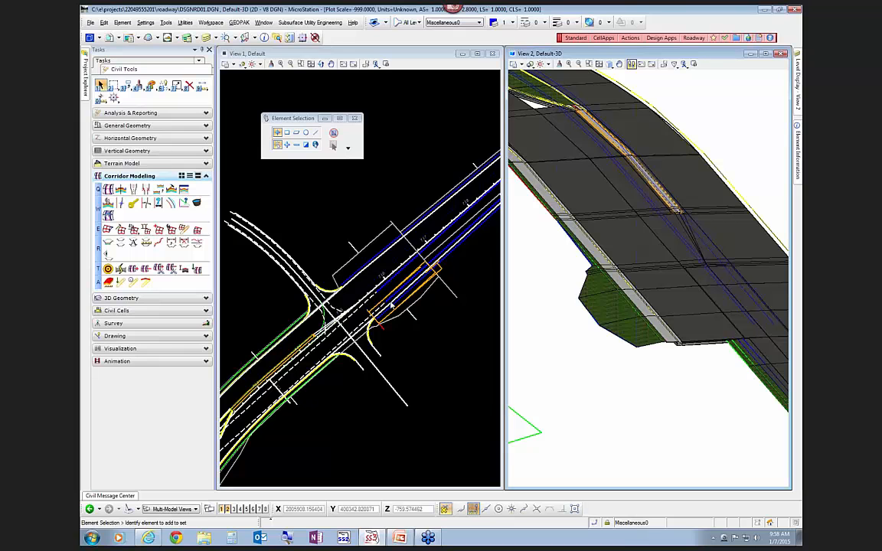
pyautogui.scroll(-2, 343, 321)
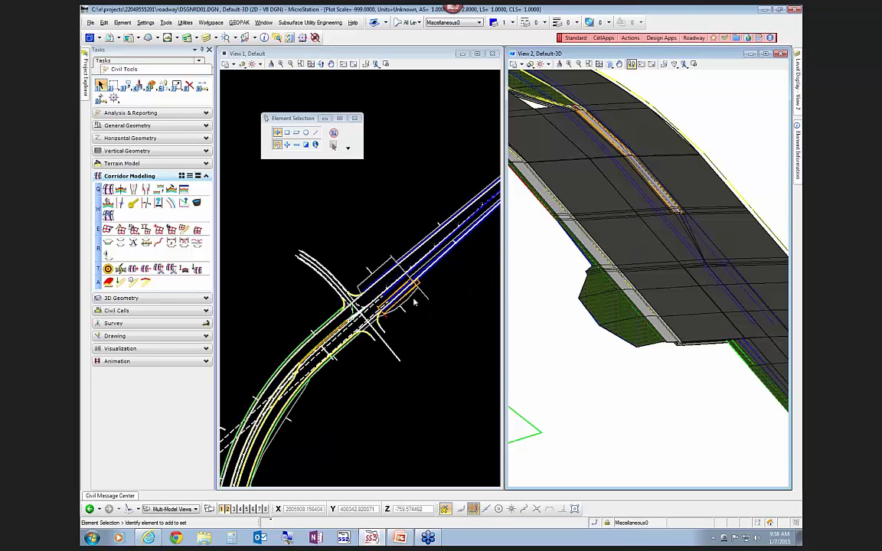
pyautogui.scroll(-2, 375, 275)
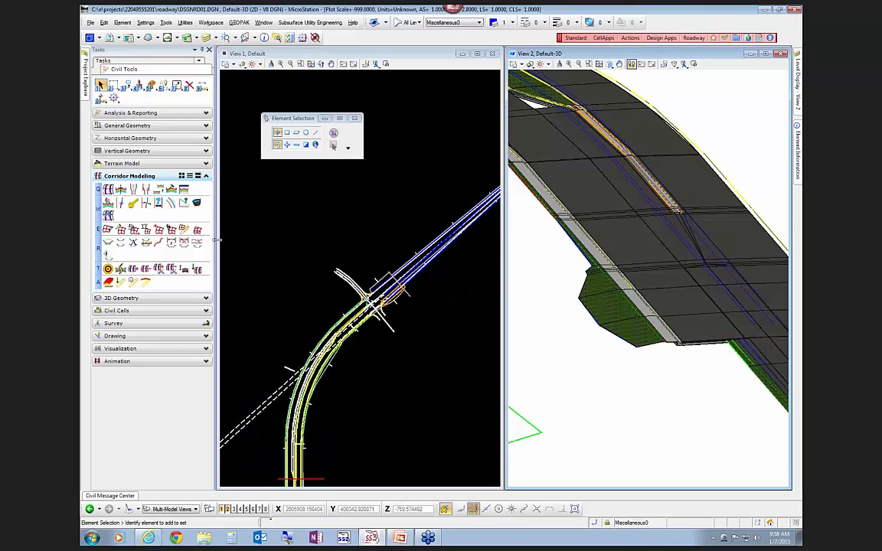
# Open the SR61 corridor template in the template editor and show the contents of the active template
pyautogui.click(268, 277)
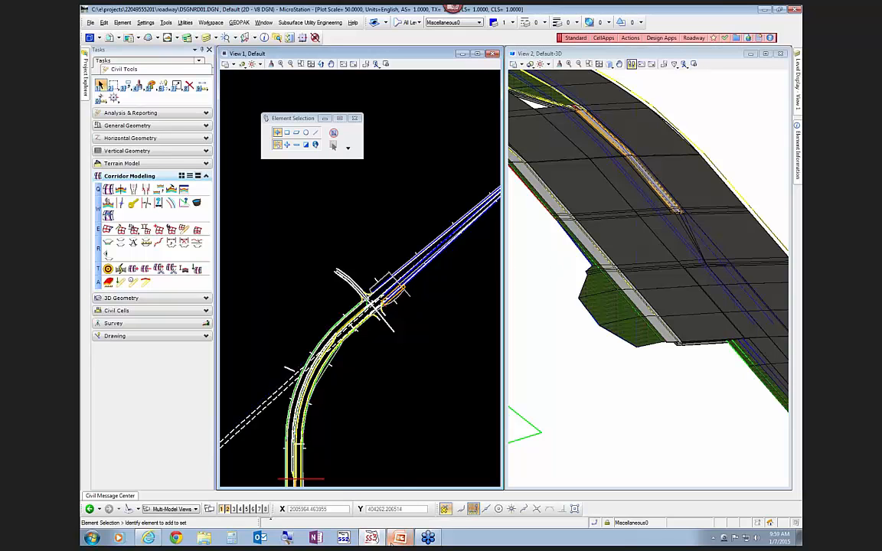
pyautogui.click(158, 189)
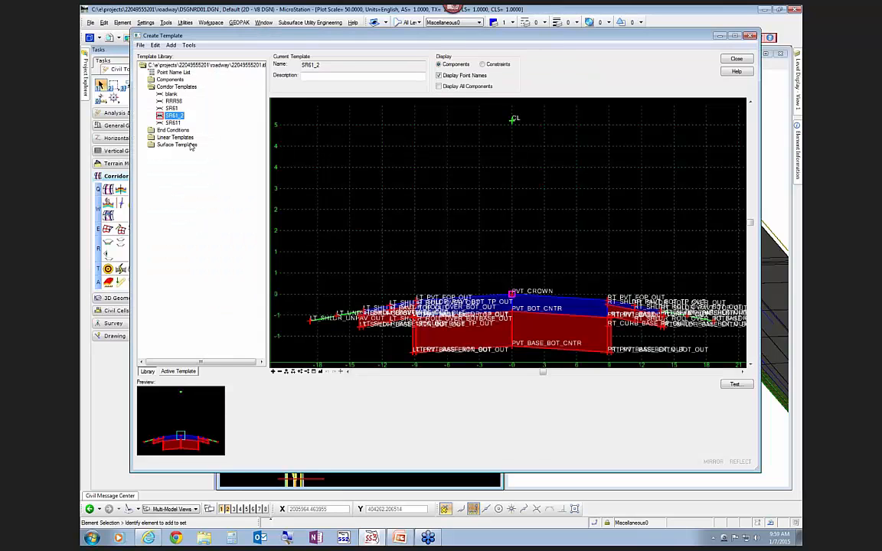
pyautogui.click(164, 109)
pyautogui.doubleClick(168, 109)
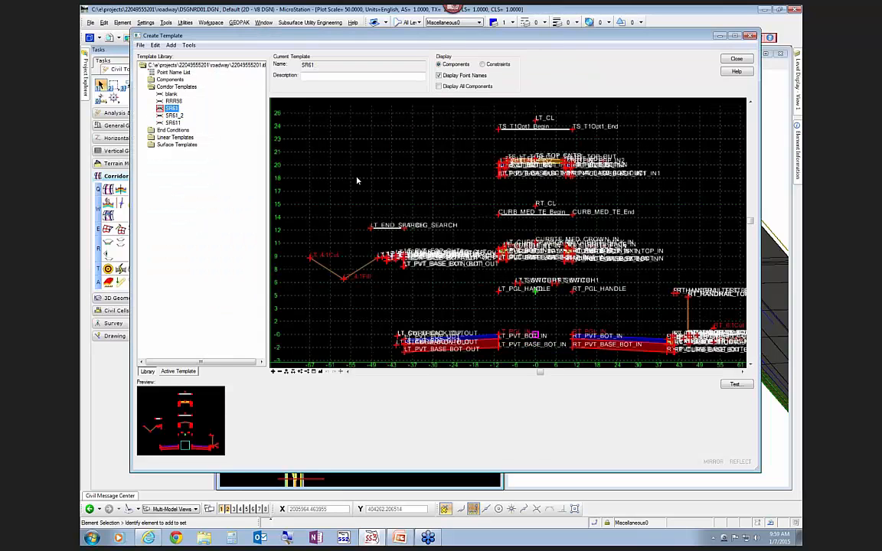
pyautogui.click(179, 371)
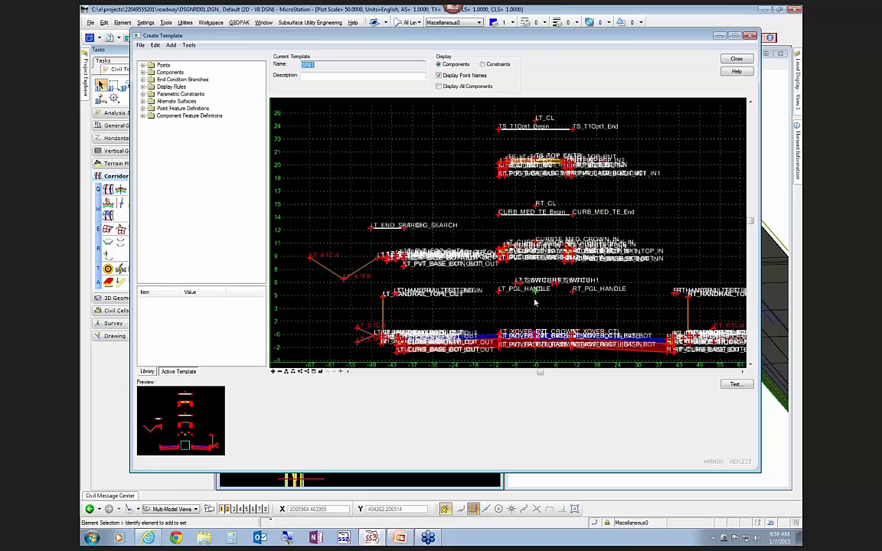
# Open the point properties of PVT_CROWN in the SR61 template, keeping the crown and crossover points in view
pyautogui.scroll(3, 483, 310)
pyautogui.scroll(3, 525, 303)
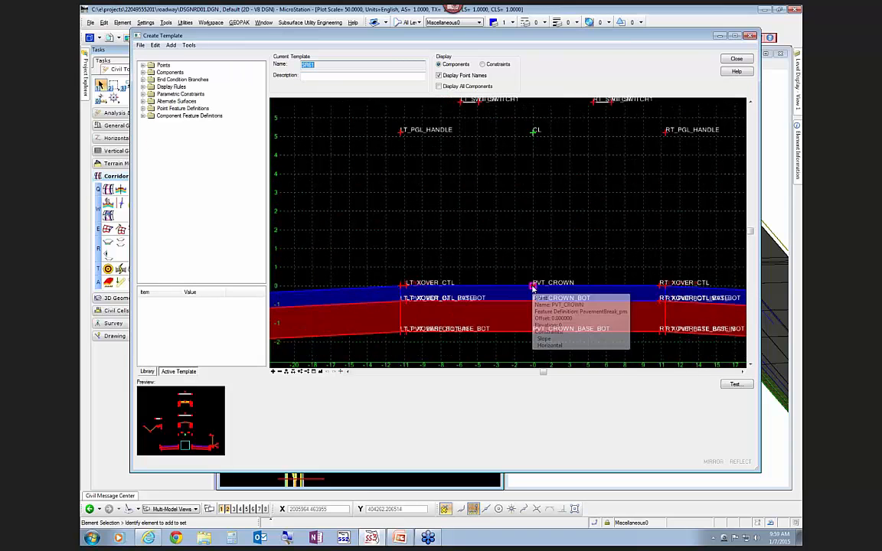
pyautogui.doubleClick(533, 288)
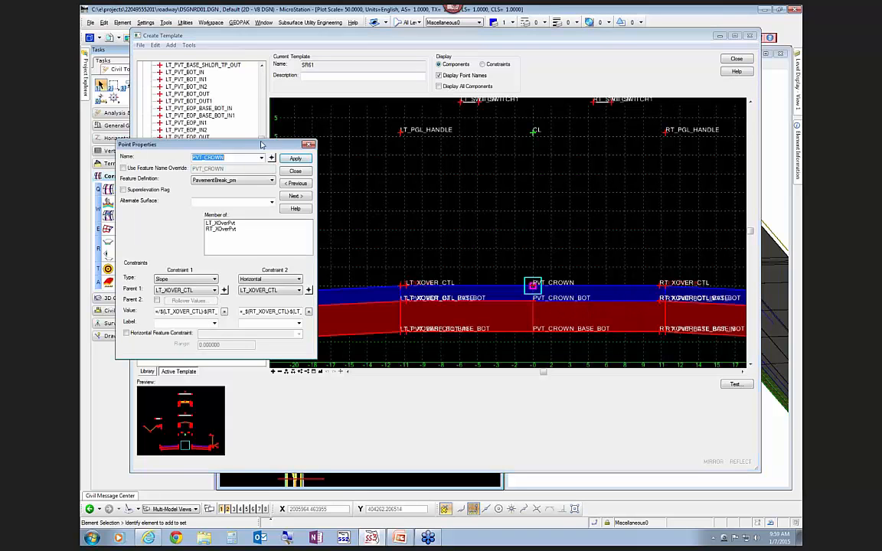
pyautogui.moveTo(261, 146); pyautogui.dragTo(357, 119)
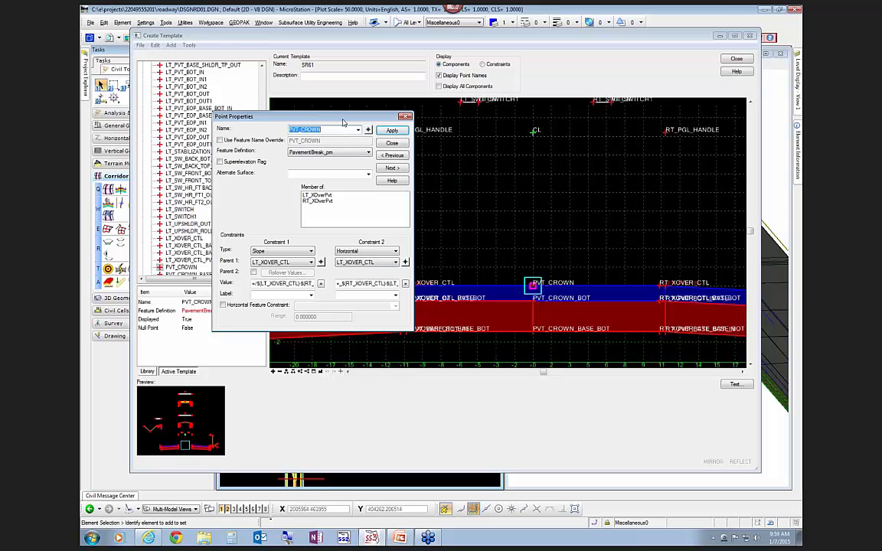
pyautogui.moveTo(310, 114); pyautogui.dragTo(277, 109)
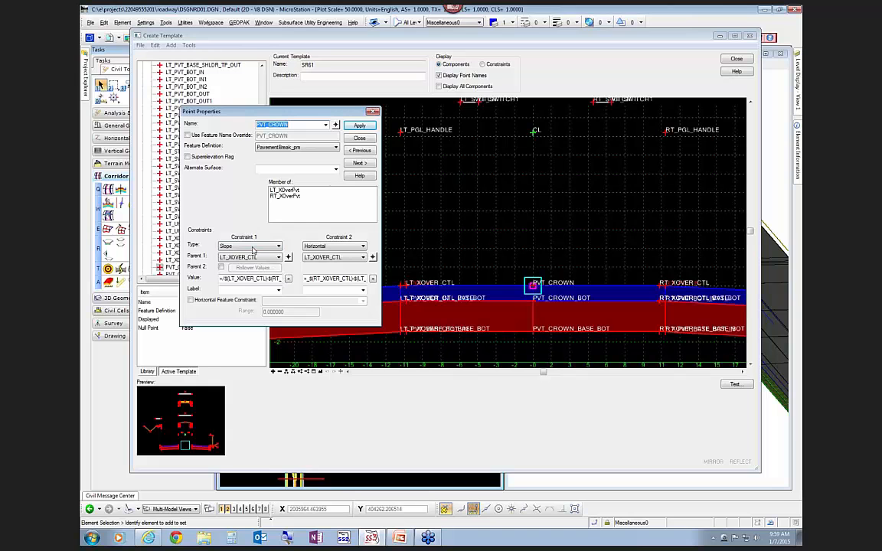
# Review the value equations behind PVT_CROWN's slope and horizontal constraints, including their LT_XOVER_CTL and RT_XOVER_CTL parents and multipliers
pyautogui.click(289, 279)
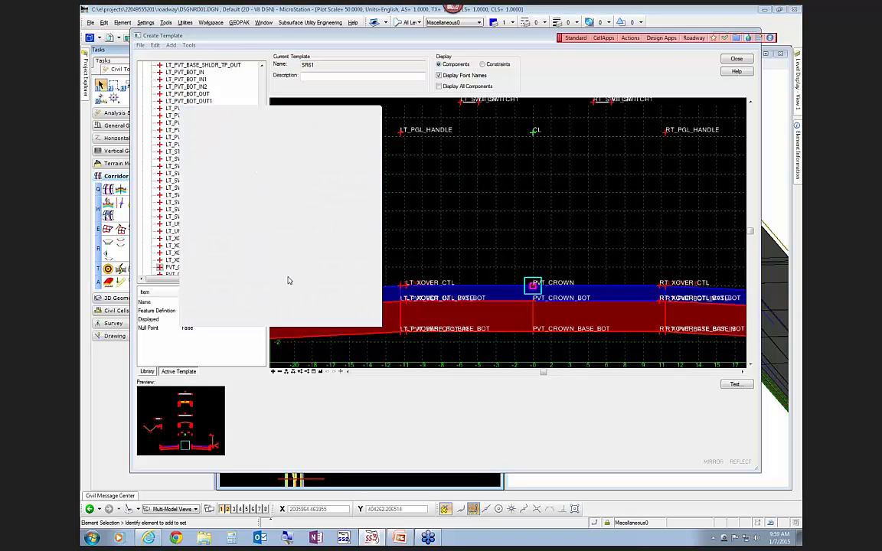
pyautogui.moveTo(497, 301); pyautogui.dragTo(522, 346)
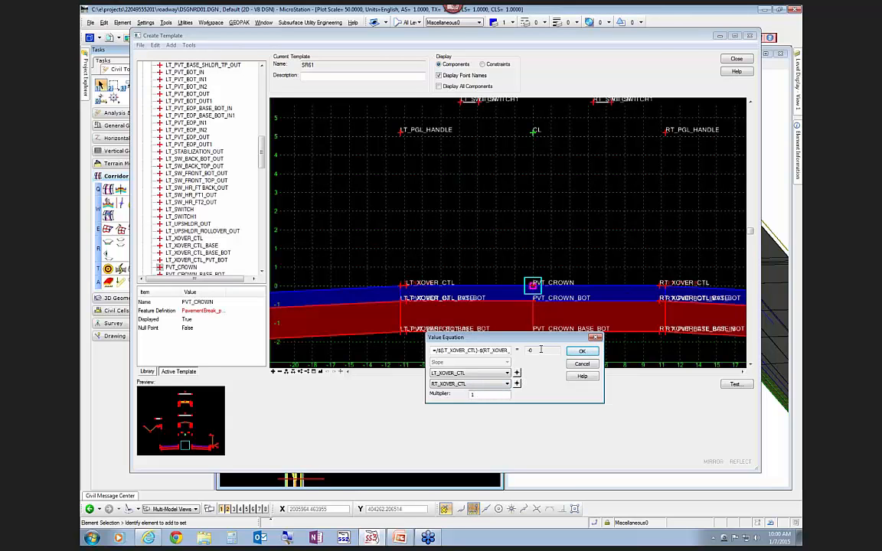
pyautogui.click(582, 364)
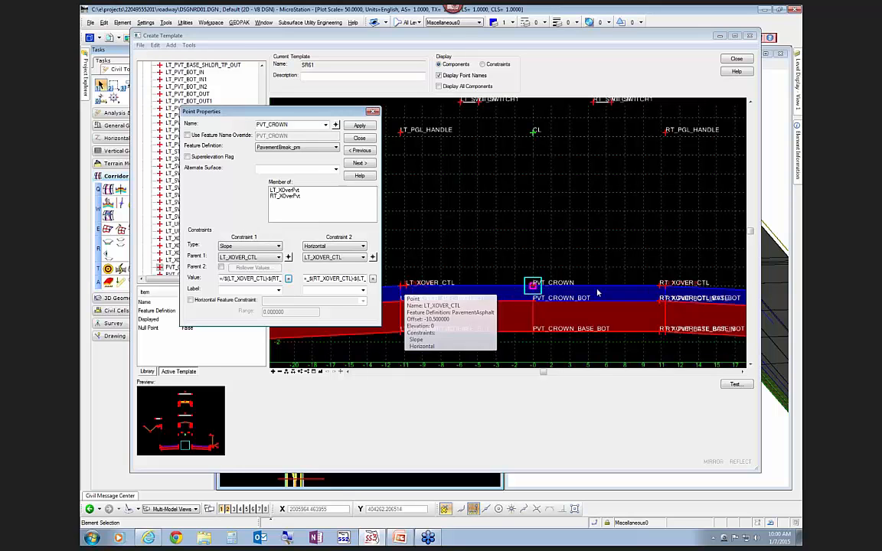
pyautogui.click(373, 280)
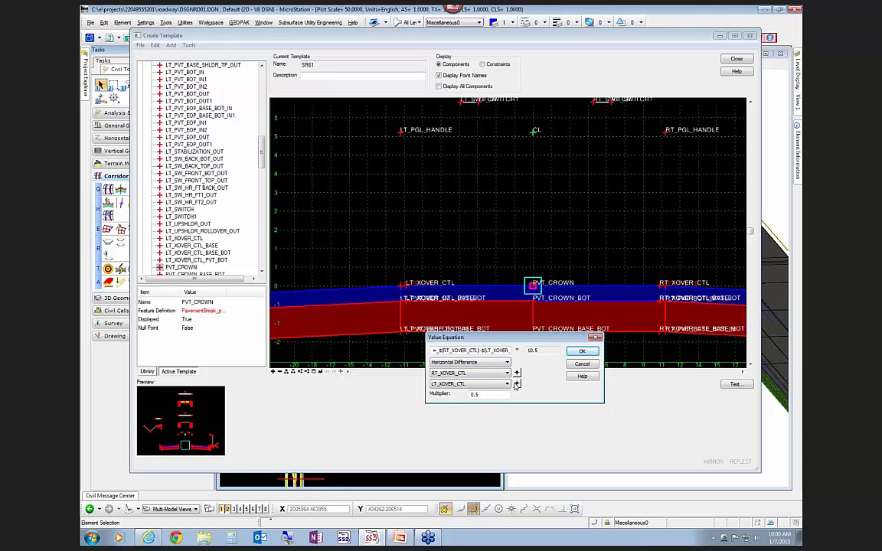
pyautogui.click(582, 352)
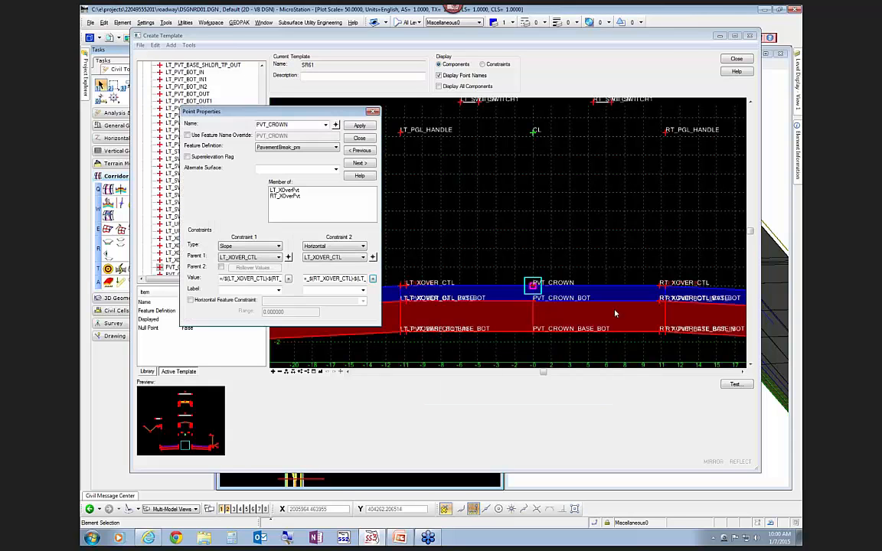
# Test all point controls on LT_XOVER_CTL in the SR61 template to see how PVT_CROWN follows, and close the template editor
pyautogui.click(359, 138)
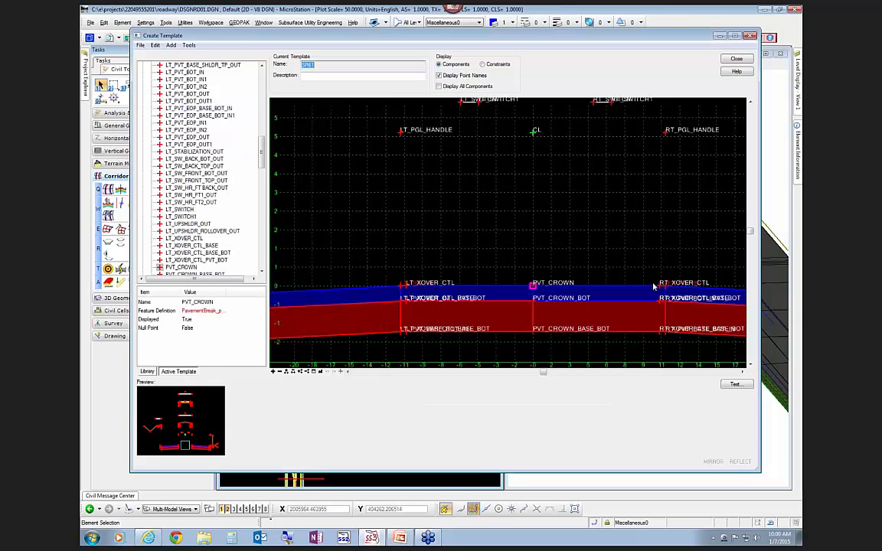
pyautogui.rightClick(405, 288)
pyautogui.moveTo(475, 432)
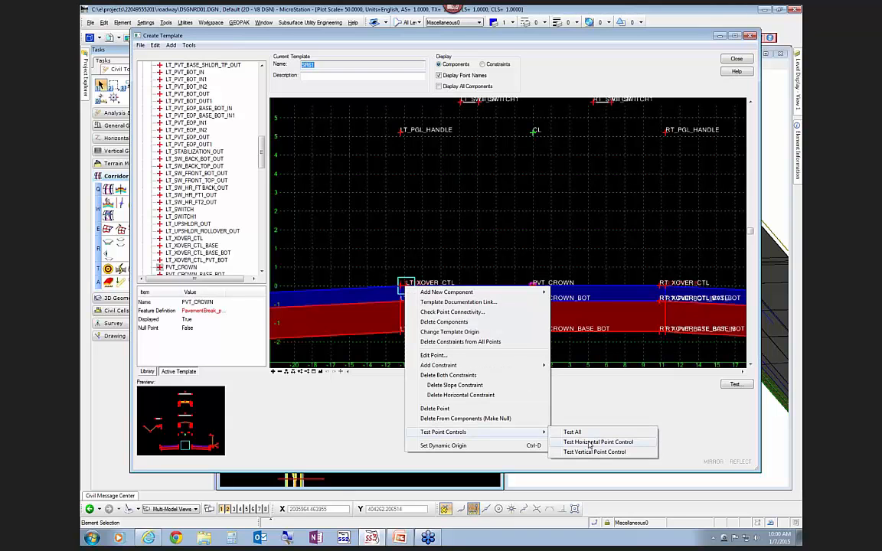
pyautogui.click(573, 431)
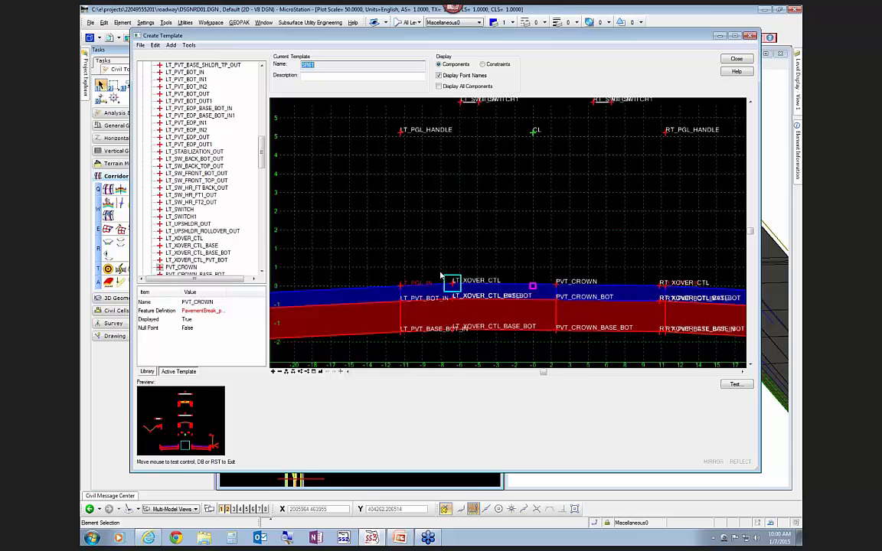
pyautogui.click(554, 259)
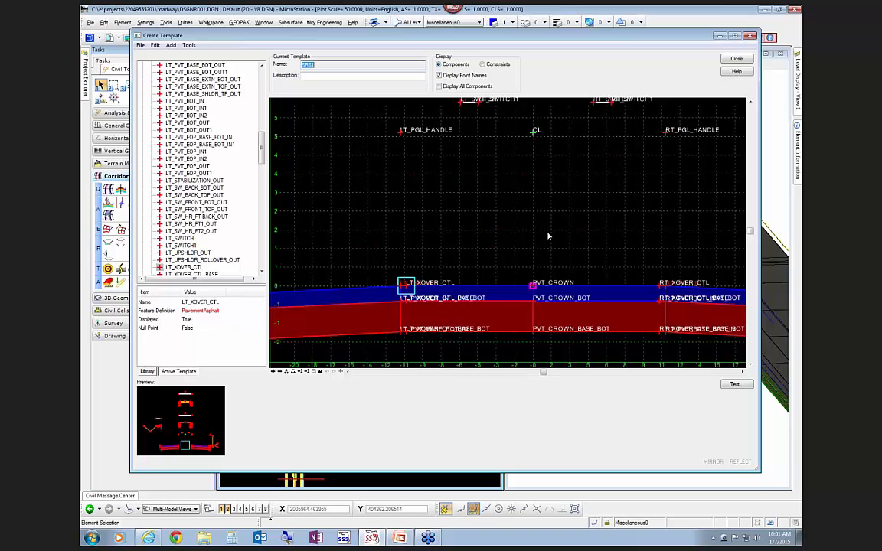
pyautogui.click(738, 61)
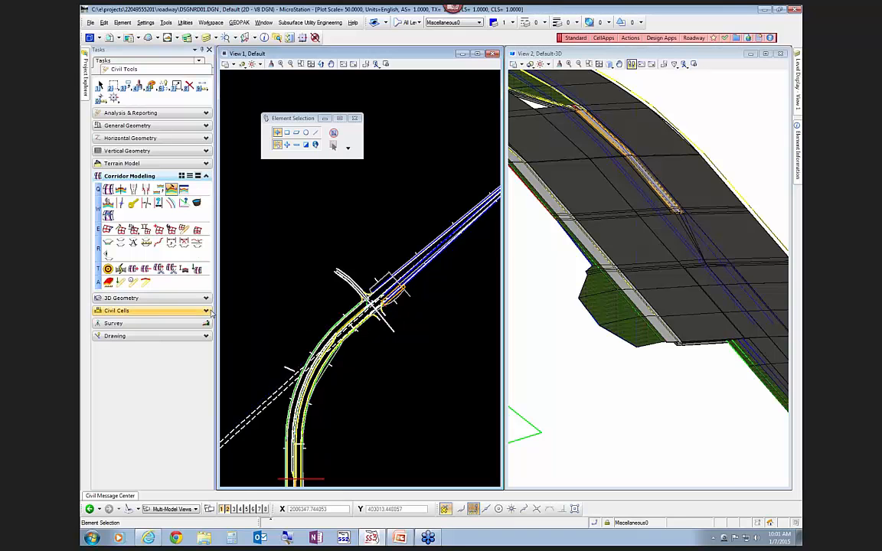
# Reopen the SR61 corridor template and open the component properties of LT_SEARCH_SHLD_PAVED above the left paved shoulder
pyautogui.click(184, 189)
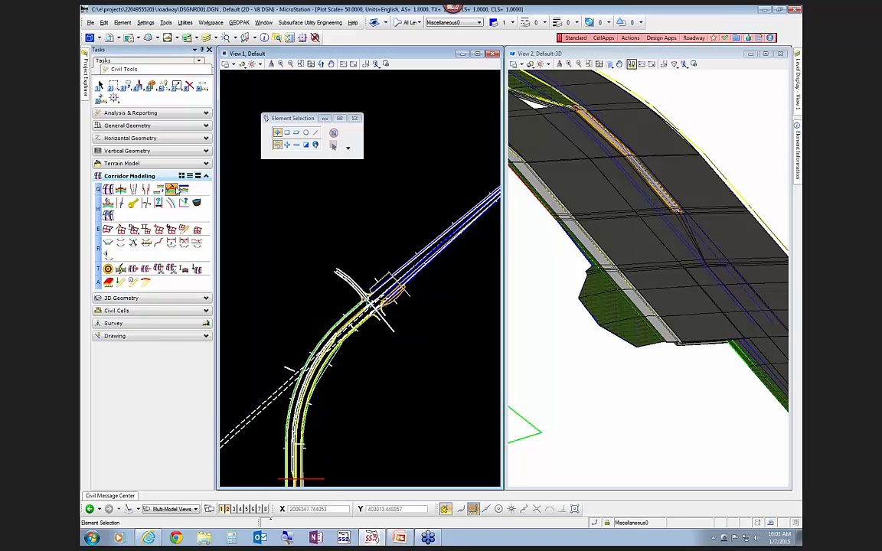
pyautogui.doubleClick(171, 108)
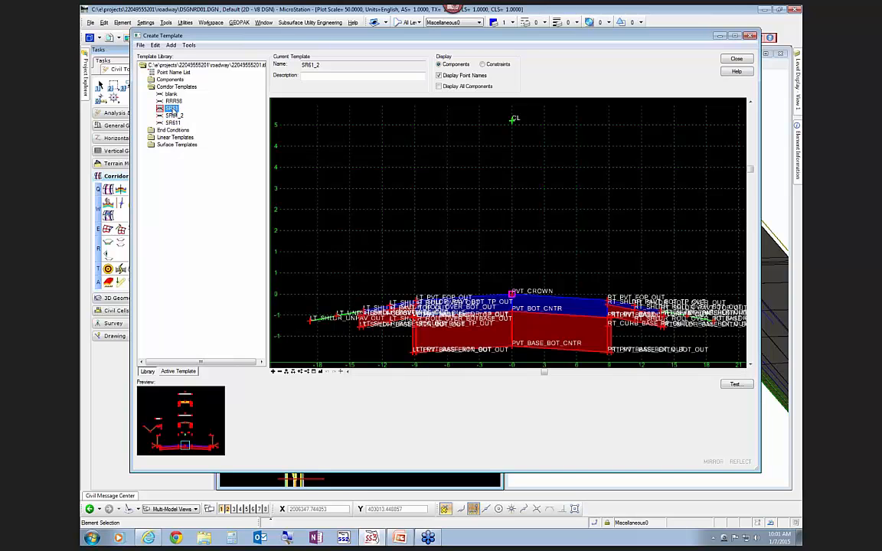
pyautogui.scroll(2, 388, 239)
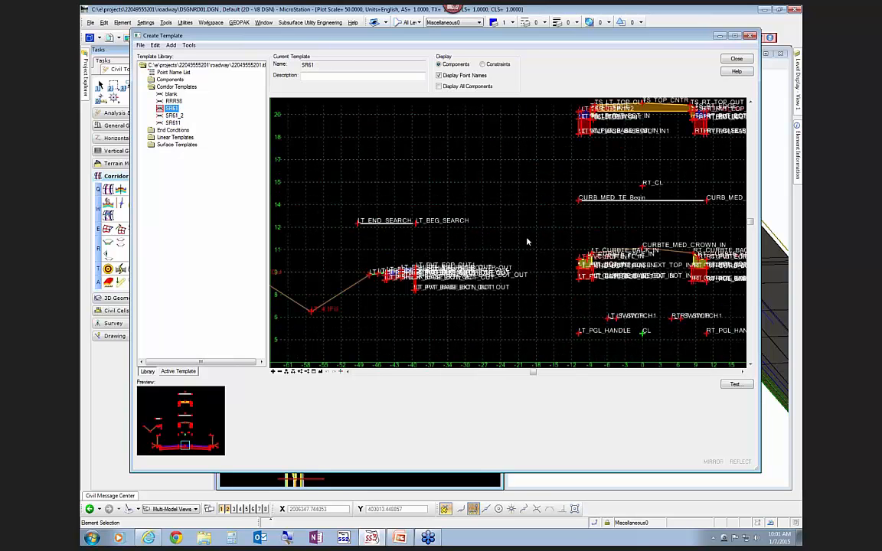
pyautogui.scroll(1, 530, 242)
pyautogui.scroll(1, 423, 234)
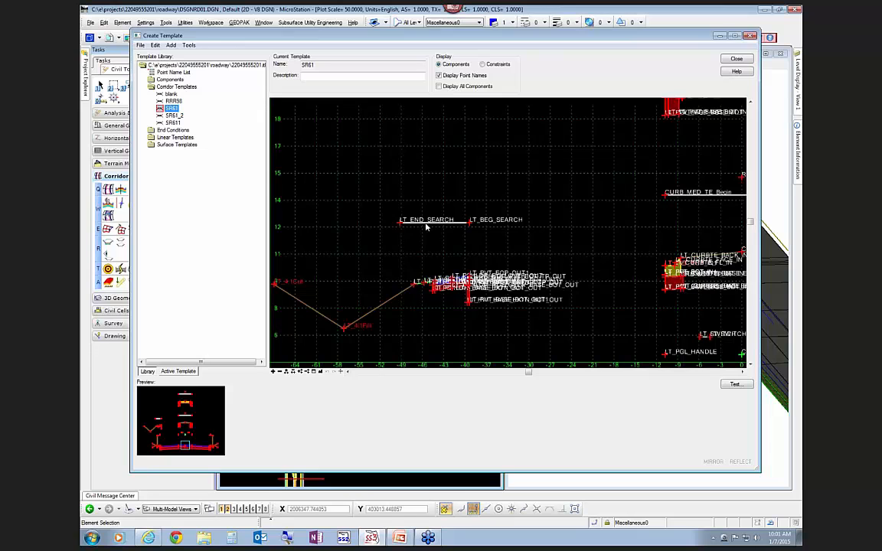
pyautogui.doubleClick(426, 226)
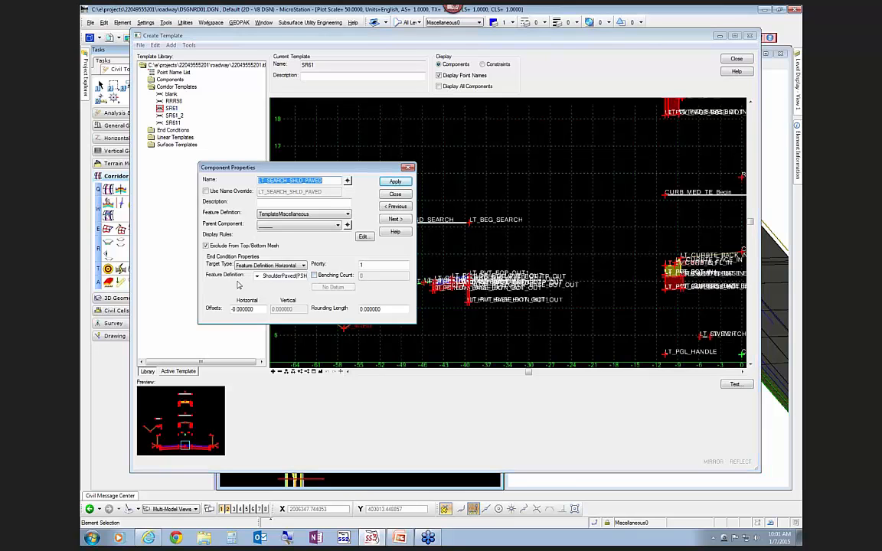
# Try Linear Horizontal as the target type of LT_SEARCH_SHLD_PAVED, and leave the properties and template editor without applying it
pyautogui.click(270, 265)
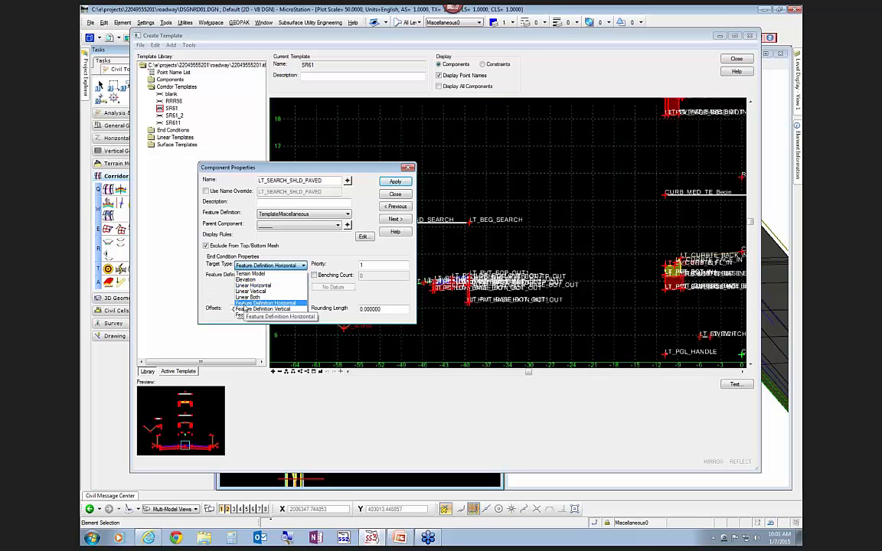
pyautogui.click(253, 304)
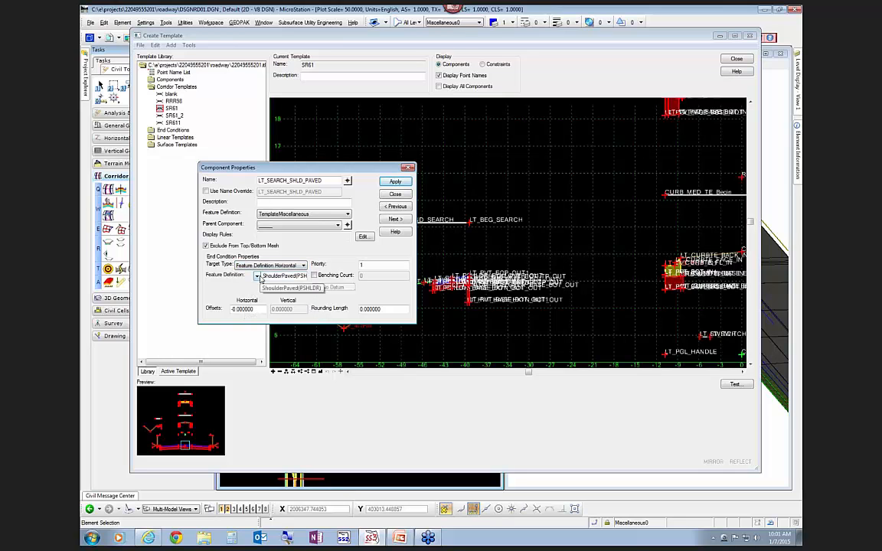
pyautogui.click(277, 264)
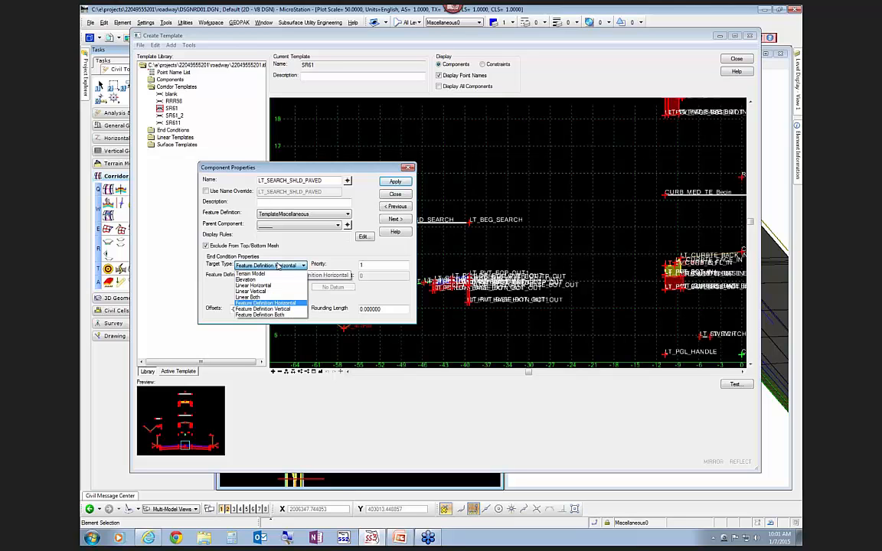
pyautogui.click(260, 285)
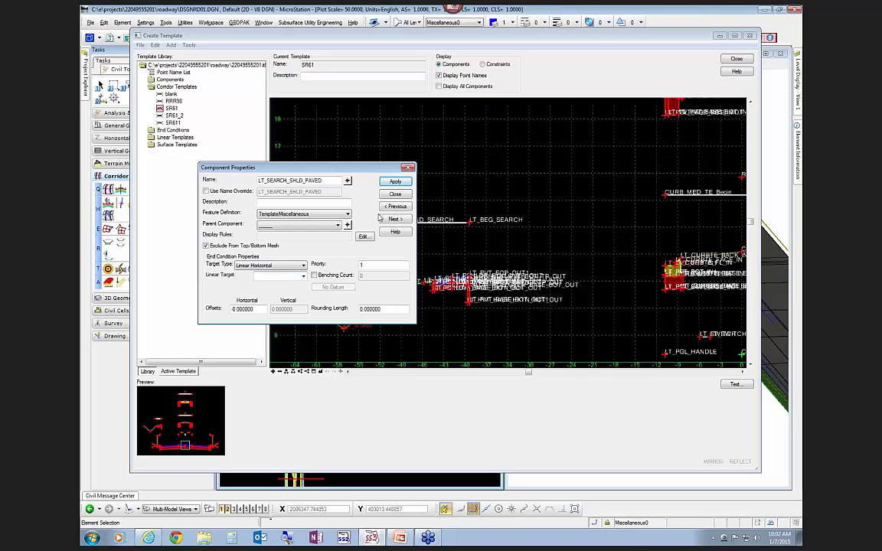
pyautogui.click(395, 194)
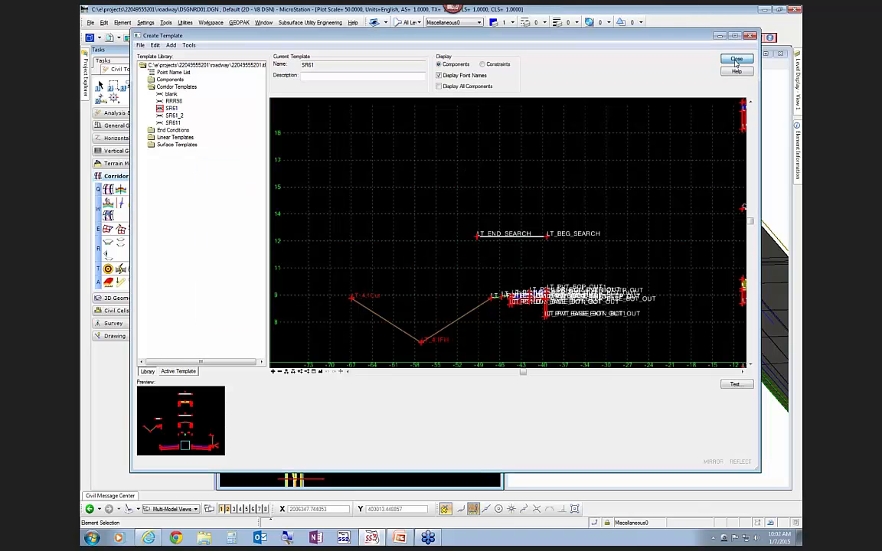
pyautogui.click(736, 59)
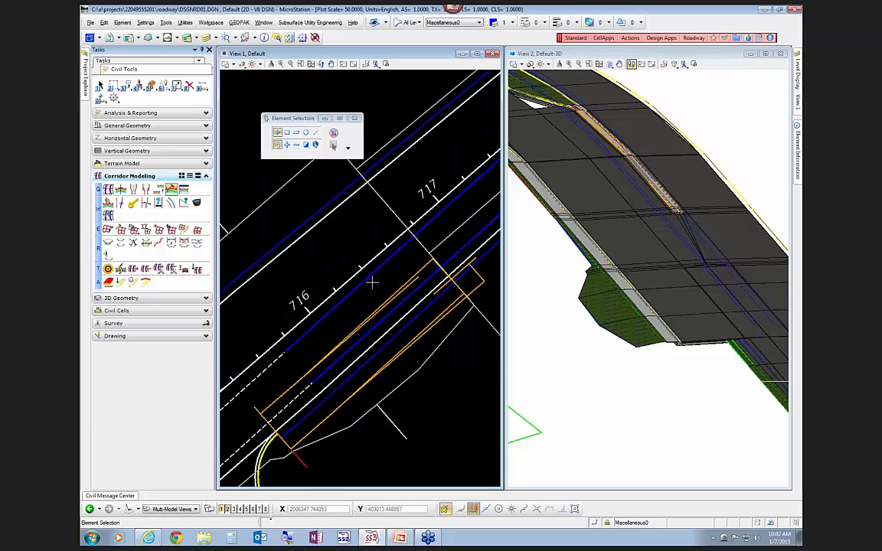
# Review the feature name and feature definition of the outer paved-shoulder line beside stations 716 to 717 in plan
pyautogui.click(293, 238)
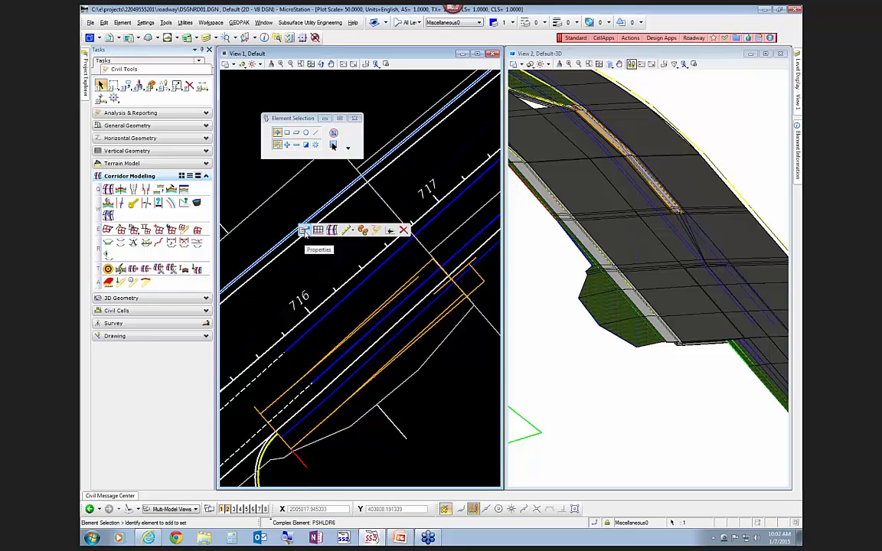
pyautogui.click(304, 233)
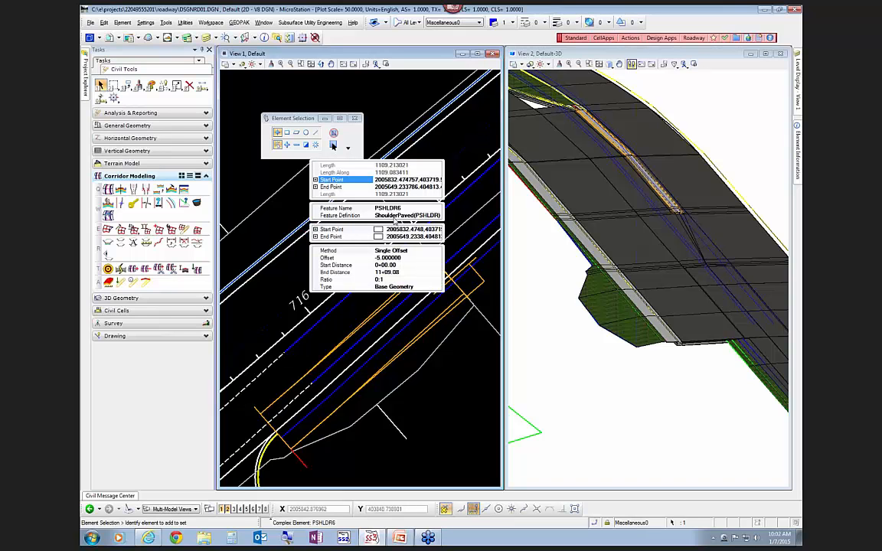
pyautogui.click(405, 208)
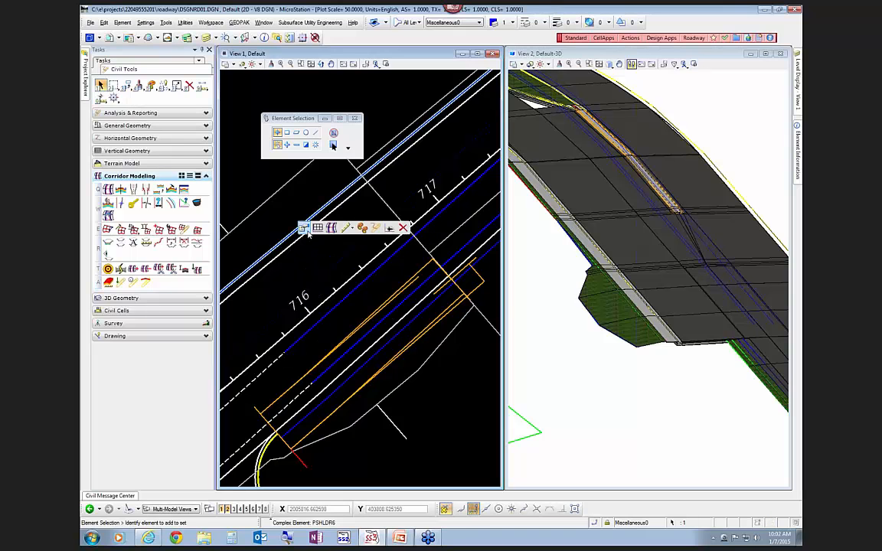
pyautogui.moveTo(319, 235)
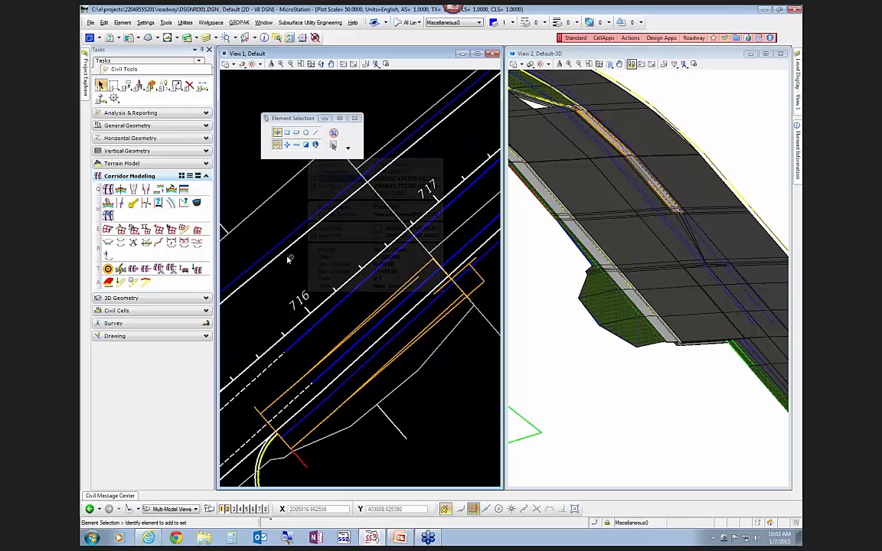
# Try a Linear Horizontal target with linear target PSHLD6 on SR61's LT_SEARCH_SHLD_PAVED component, and close its properties without applying
pyautogui.click(170, 191)
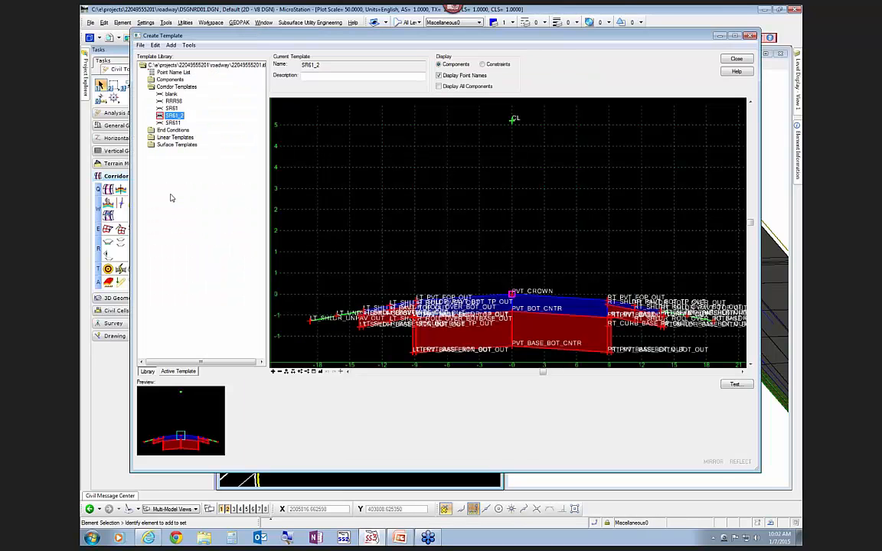
pyautogui.doubleClick(170, 108)
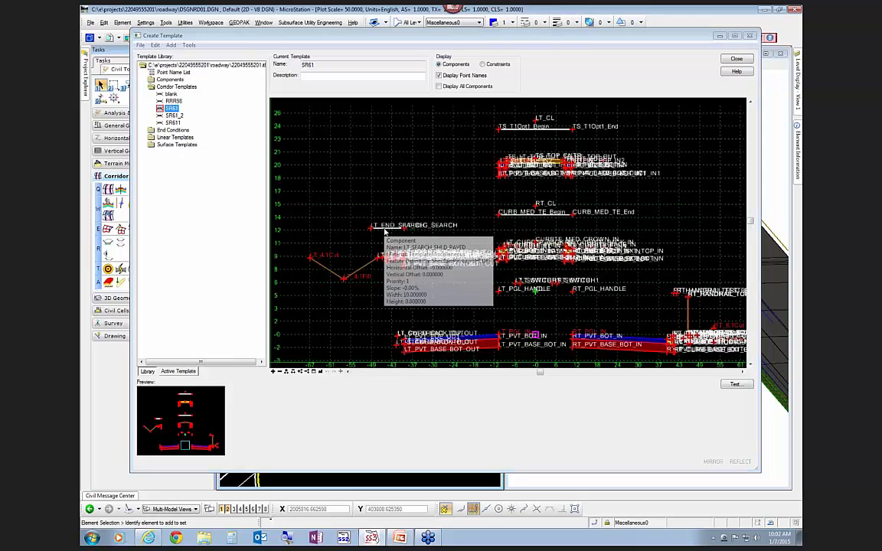
pyautogui.doubleClick(385, 231)
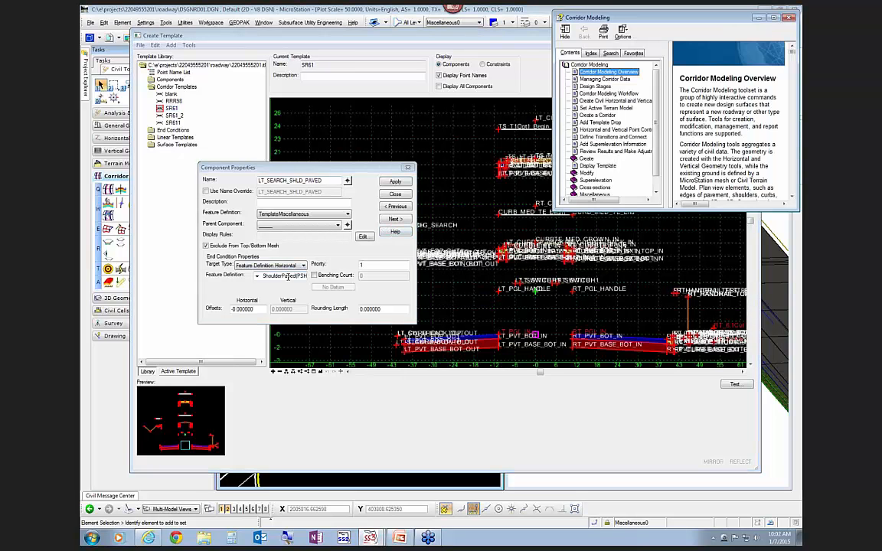
pyautogui.click(268, 264)
pyautogui.click(269, 286)
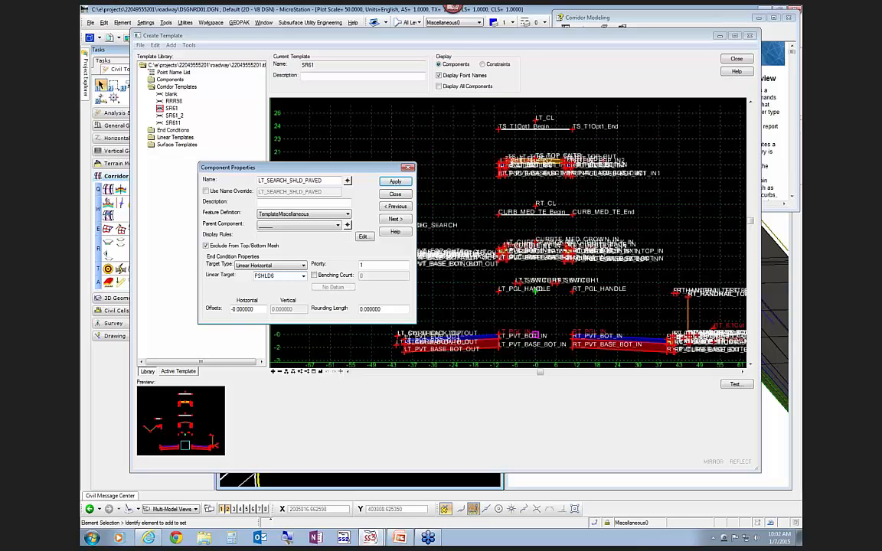
pyautogui.click(395, 194)
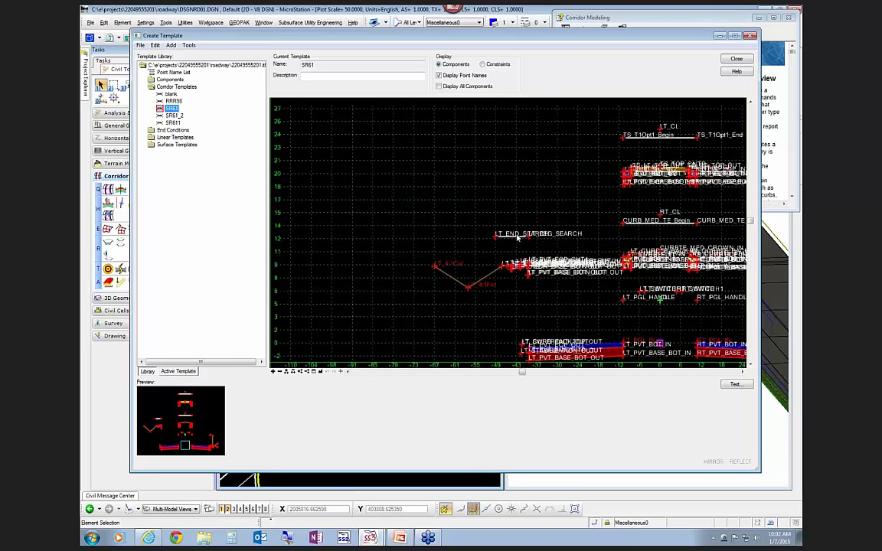
# Display the Paved ShoulderEC linear template, examine its search component between BEG_SEARCH and END_SEARCH, and close the template editor
pyautogui.doubleClick(174, 137)
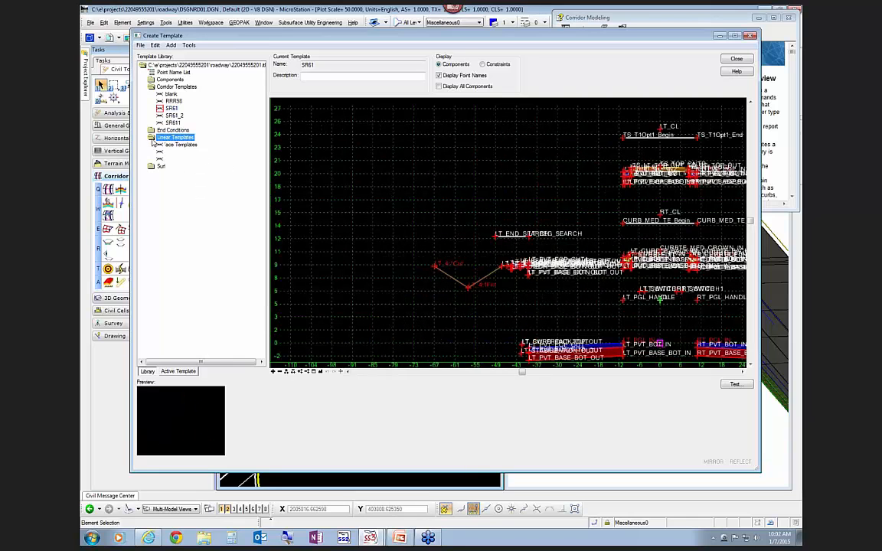
pyautogui.click(185, 144)
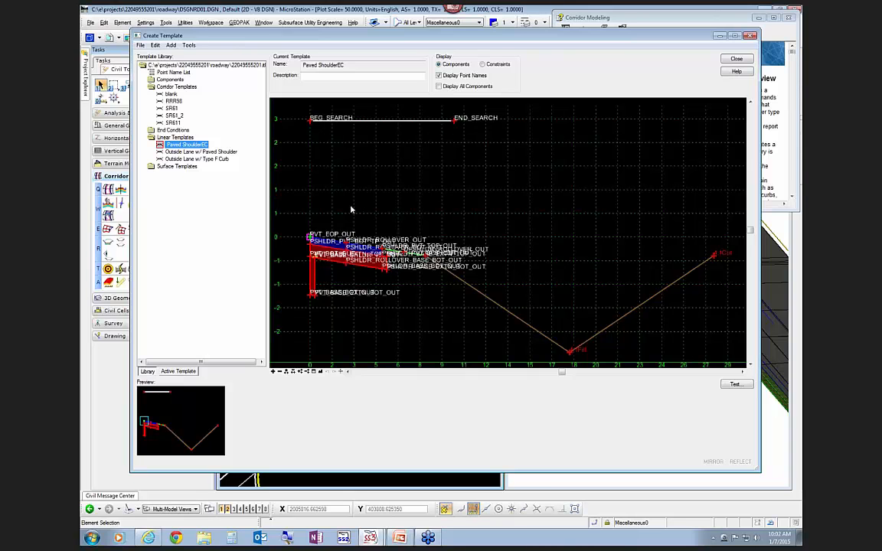
pyautogui.moveTo(394, 125)
pyautogui.click(737, 59)
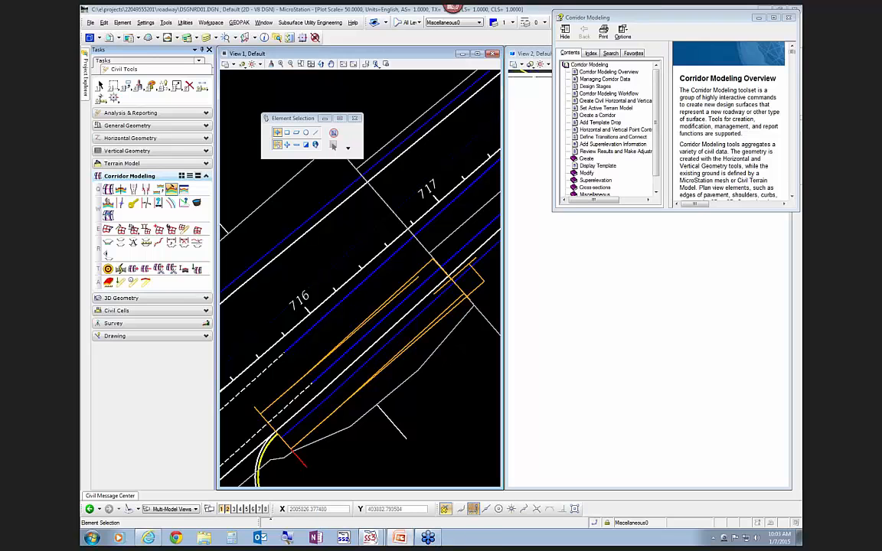
# Switch to the PowerPoint slide show and bring up the list on the Development Steps slide
pyautogui.click(399, 537)
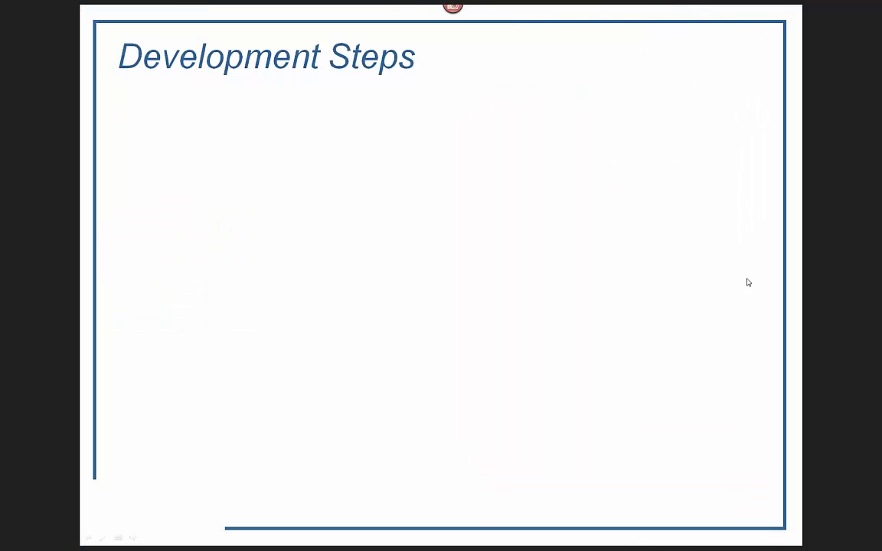
pyautogui.click(723, 262)
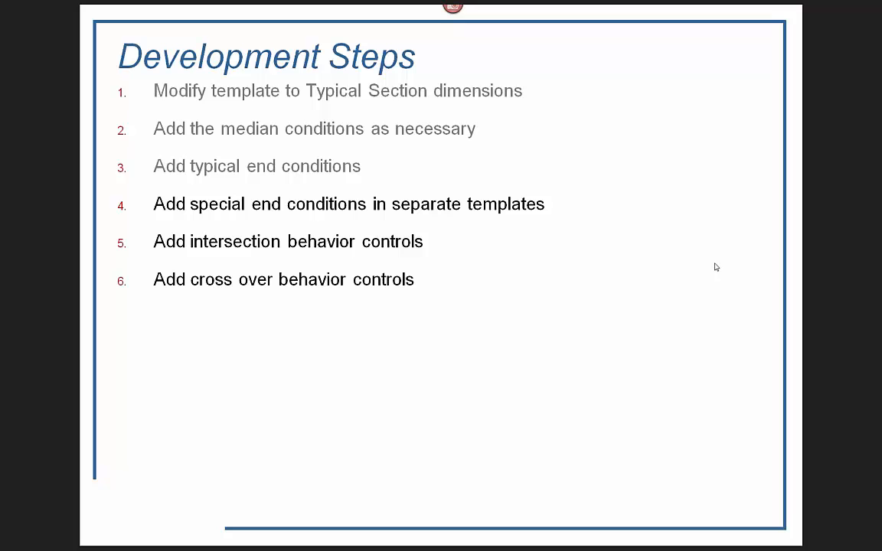